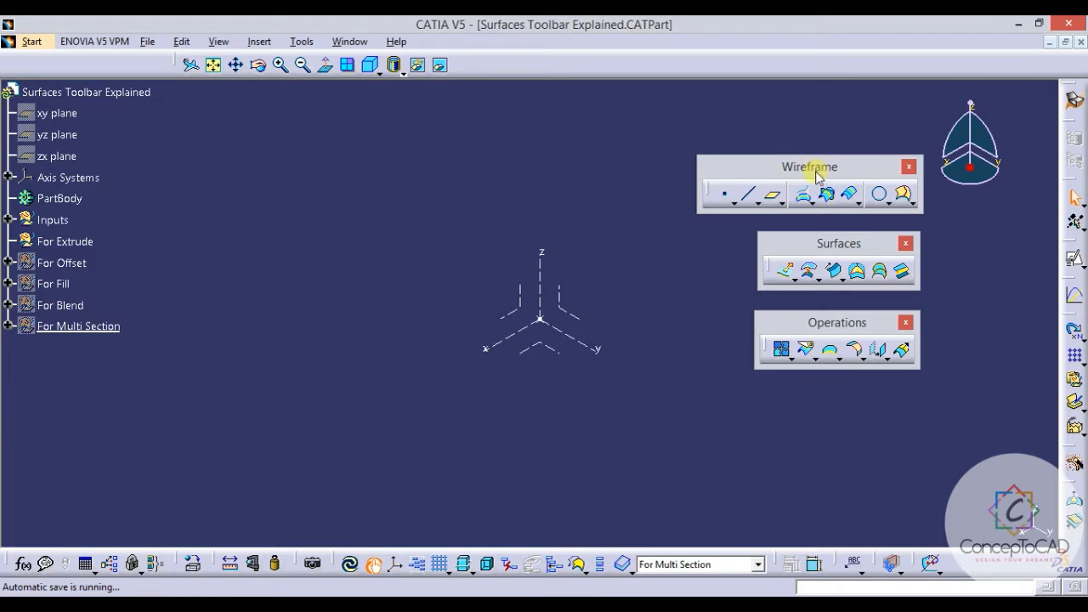
Dock the Wireframe and Operations toolbars beside the view tools and reposition the floating Surfaces toolbar near the compass.
left_click_drag(814, 170, 567, 50)
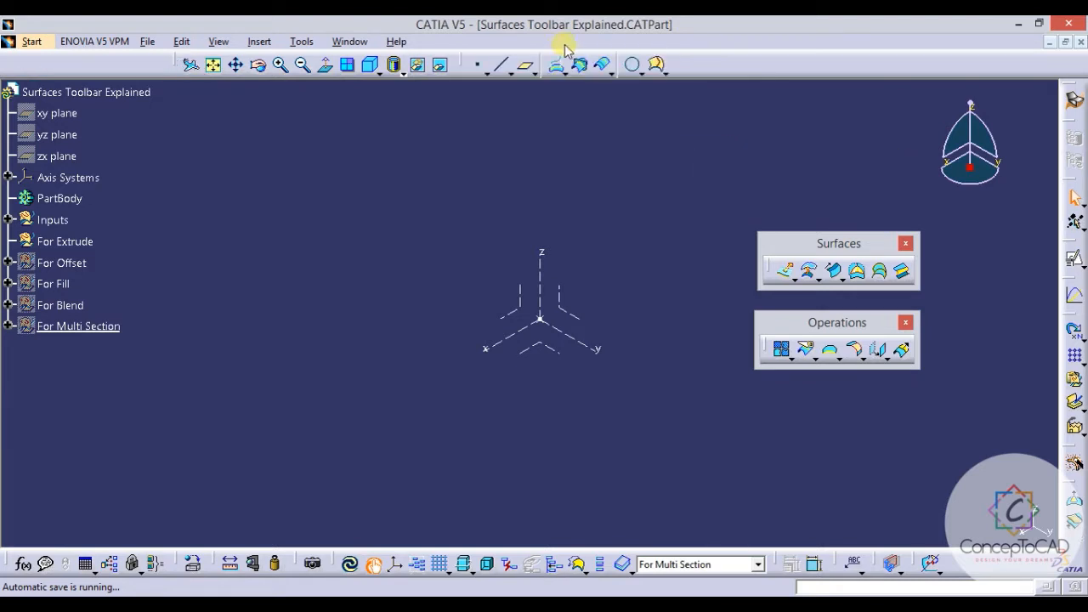
left_click_drag(816, 323, 750, 62)
left_click_drag(821, 241, 832, 153)
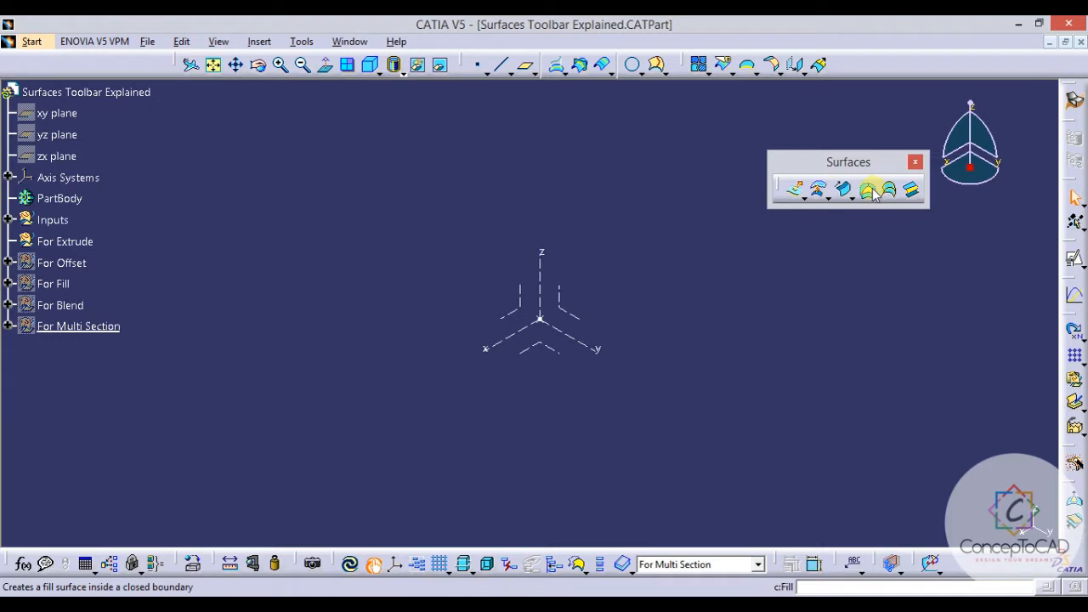
left_click_drag(858, 164, 858, 141)
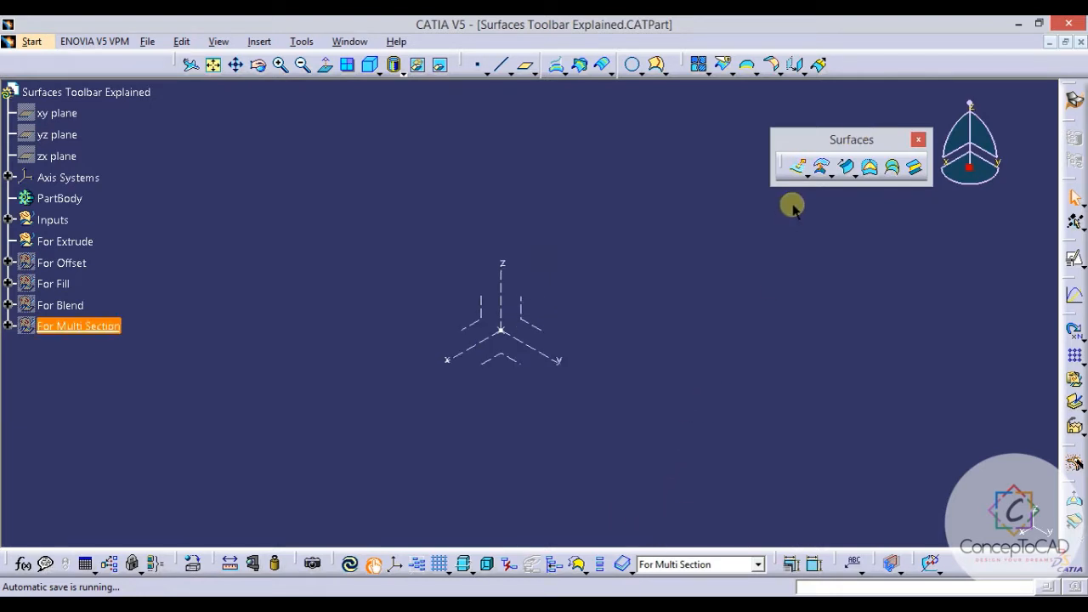
mouse_move(814, 148)
left_mouse_down()
mouse_move(787, 142)
mouse_move(806, 144)
left_mouse_up()
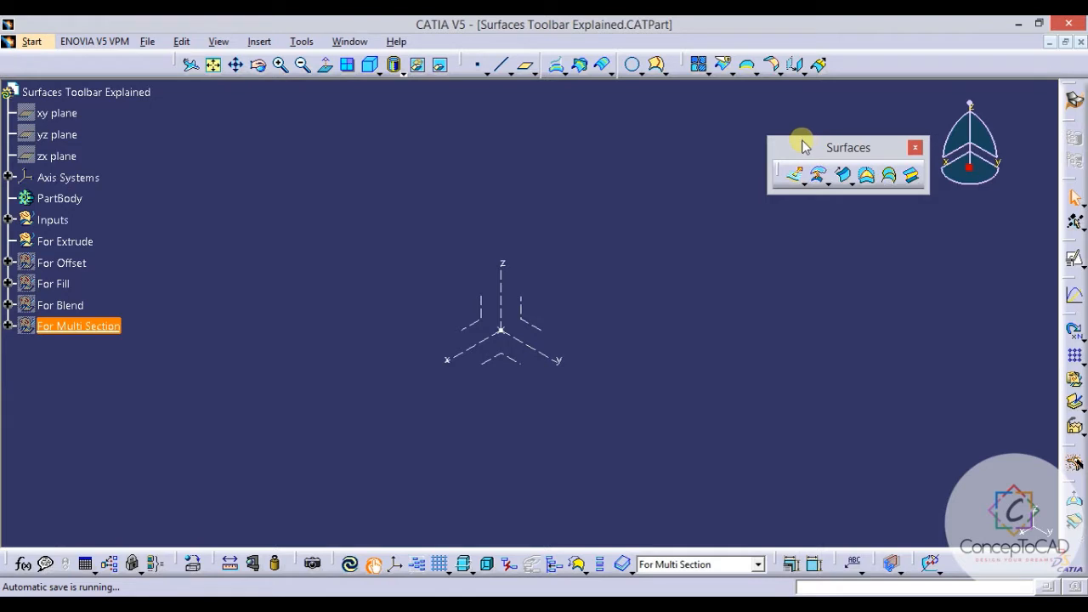
Make For Extrude the work object and open a positioned sketch on the YZ plane with its origin projected from Point.1.
right_click(84, 243)
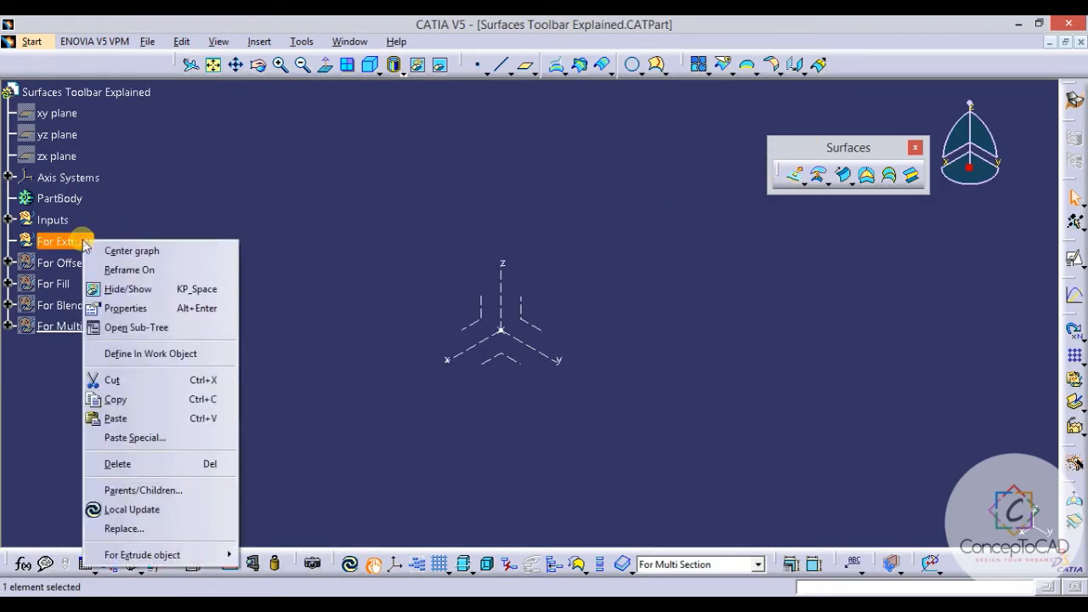
left_click(156, 354)
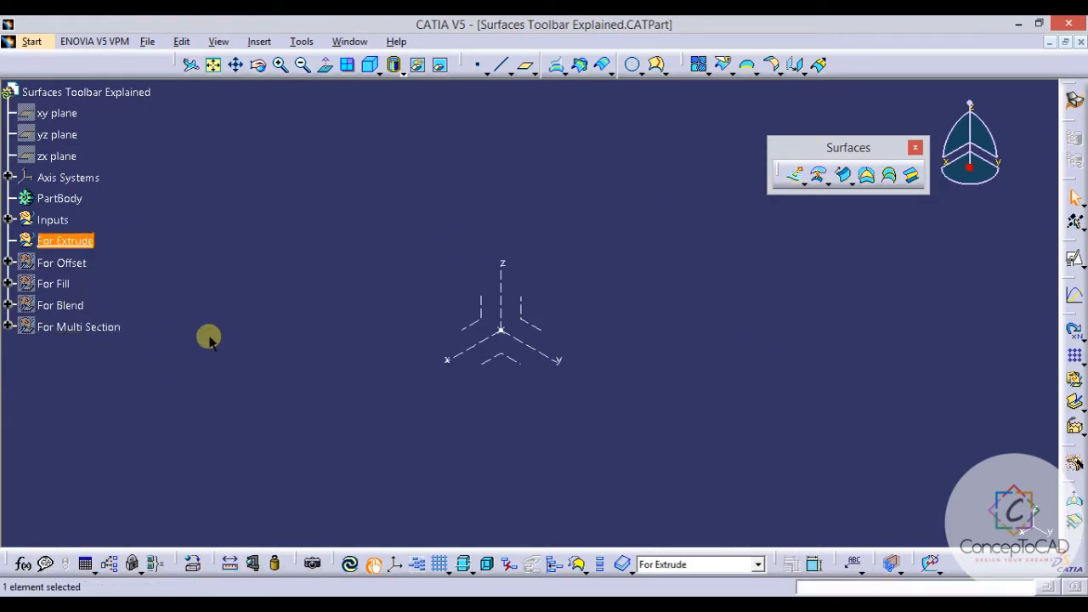
left_click(1075, 260)
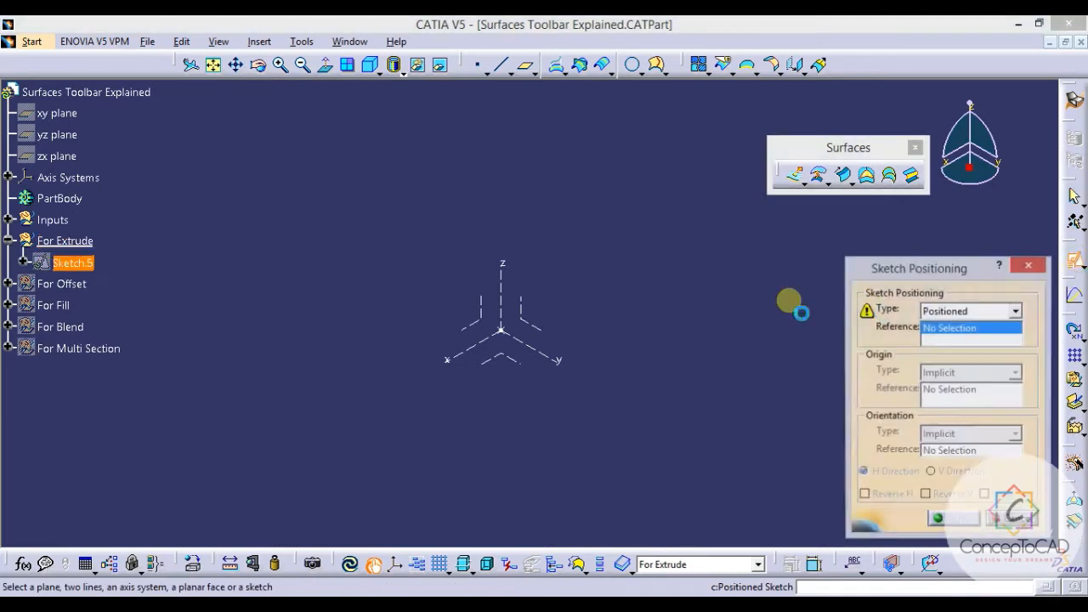
left_click(537, 330)
left_click(1013, 372)
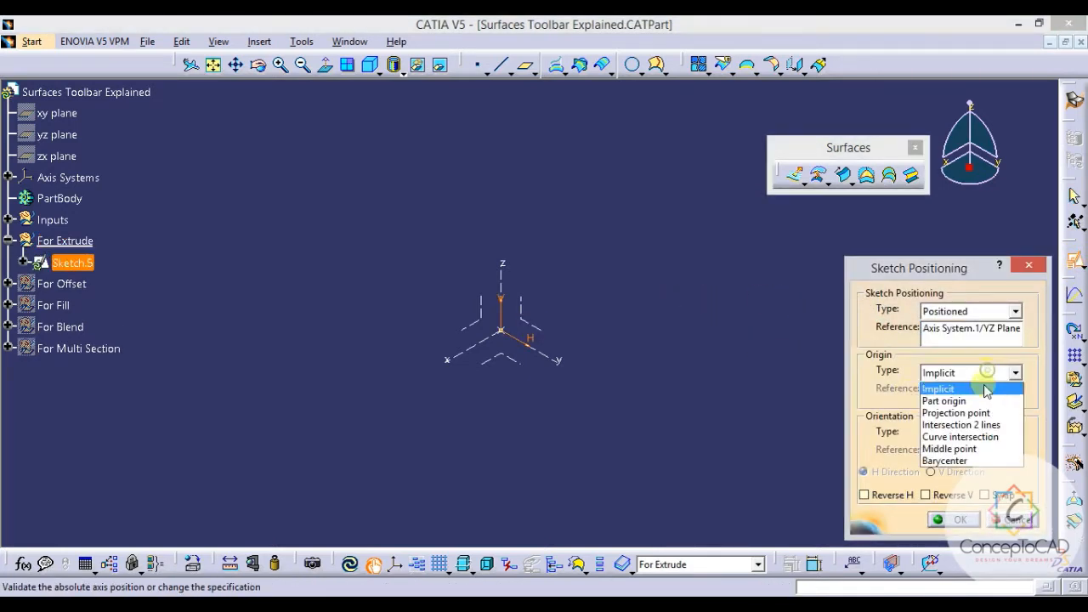
left_click(961, 413)
left_click(502, 330)
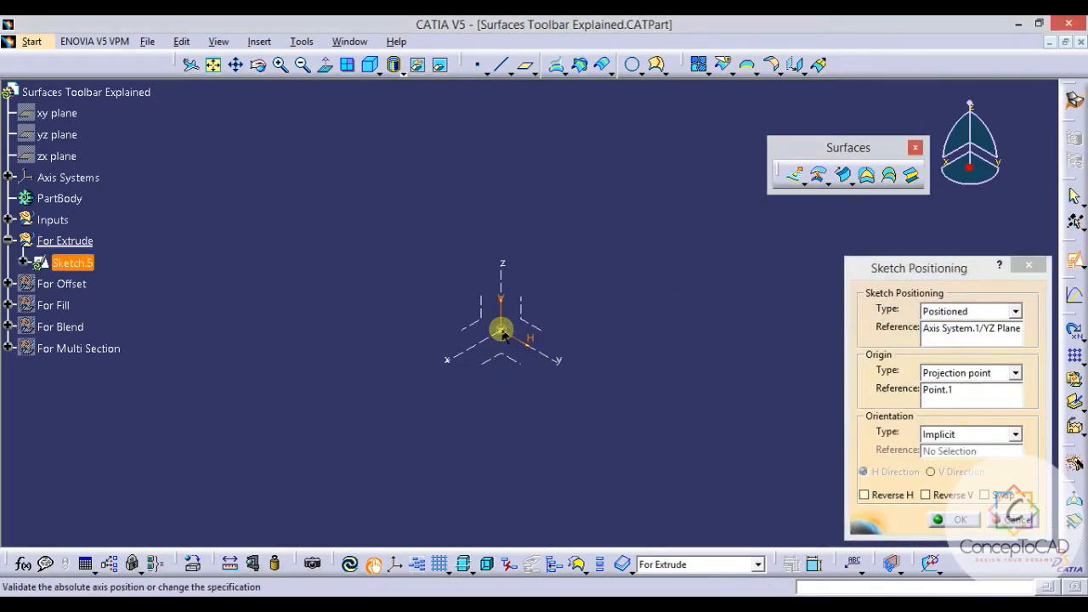
left_click(935, 519)
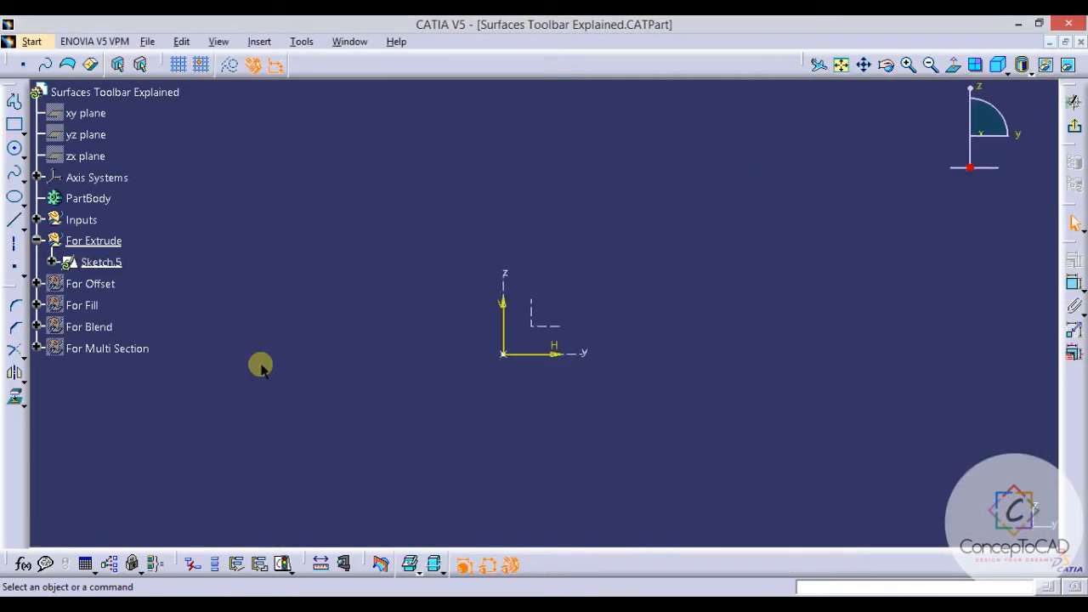
Sketch a wavy four-point spline starting at about H -24 mm, V -8 mm and passing through the origin, and exit the sketch.
left_click(13, 175)
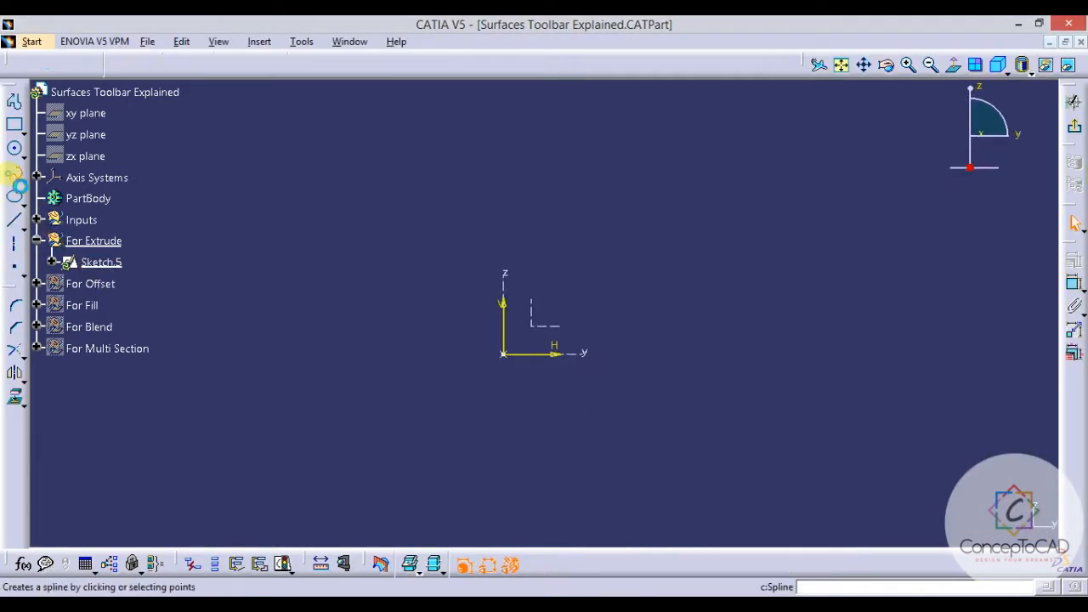
left_click(374, 398)
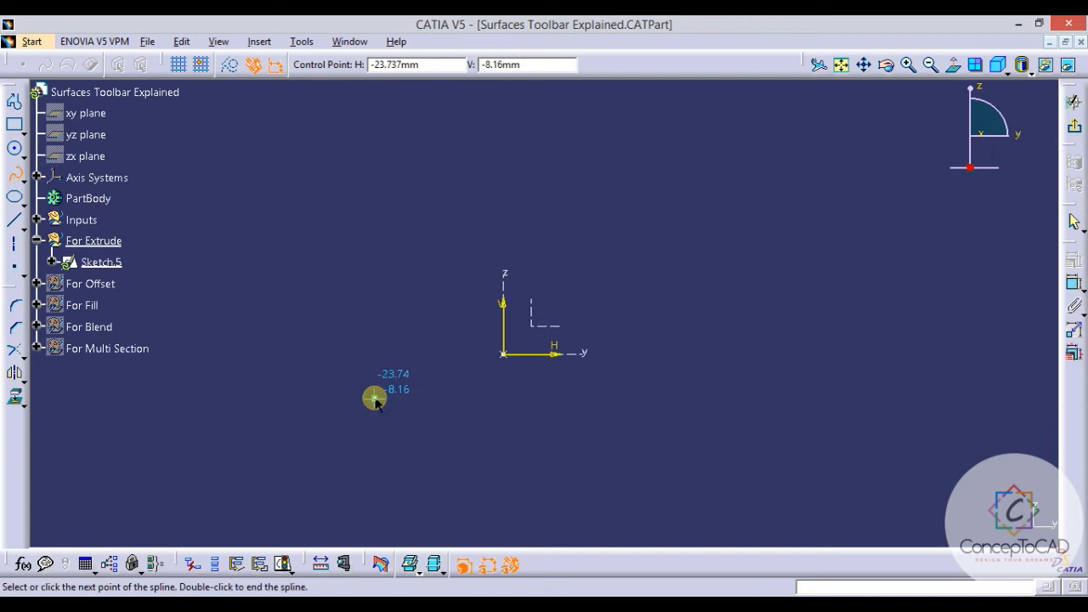
left_click(505, 353)
left_click(639, 372)
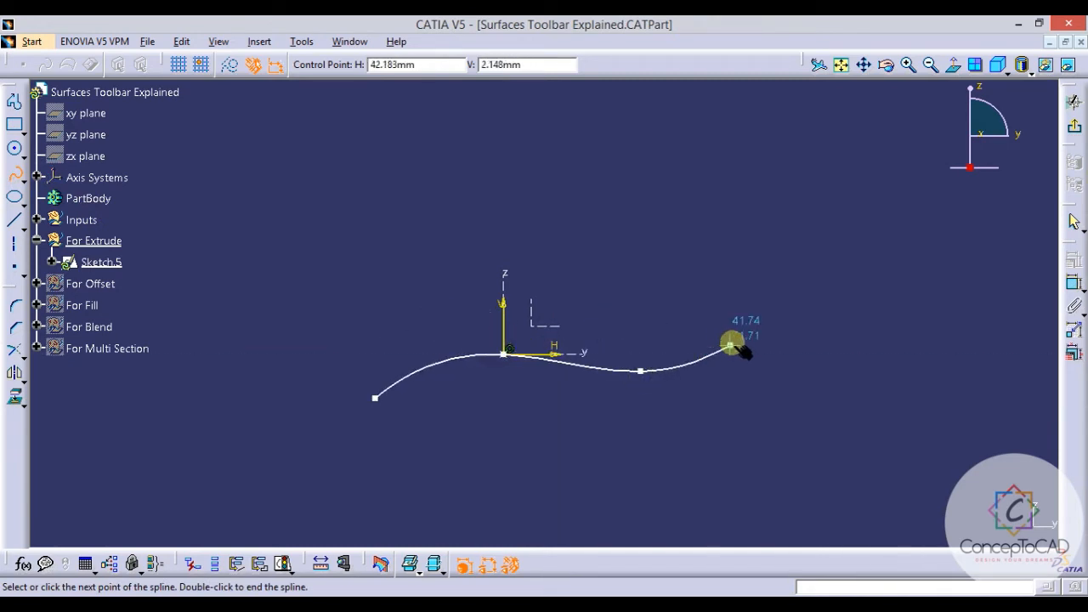
double_click(748, 318)
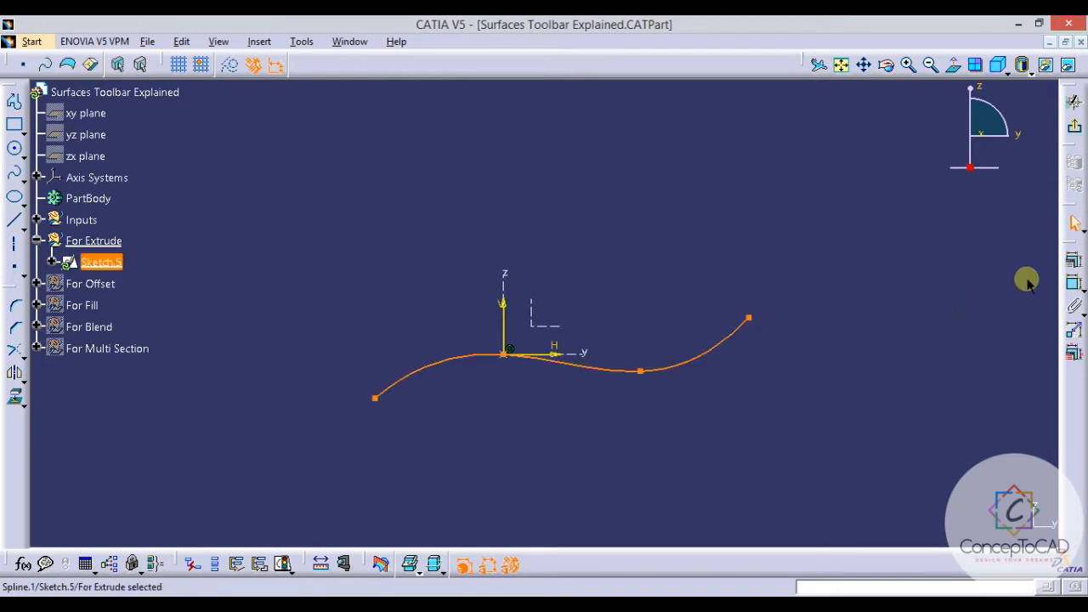
left_click(1074, 100)
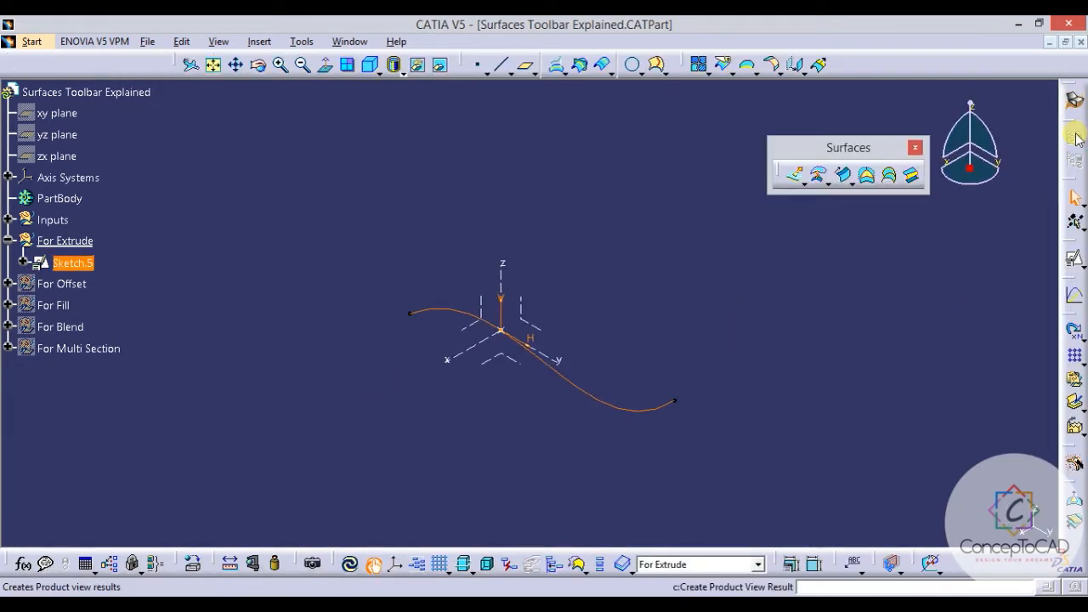
Start an extruded surface from the spline sketch and try the Z Component as its direction.
left_click(647, 304)
left_click(614, 406)
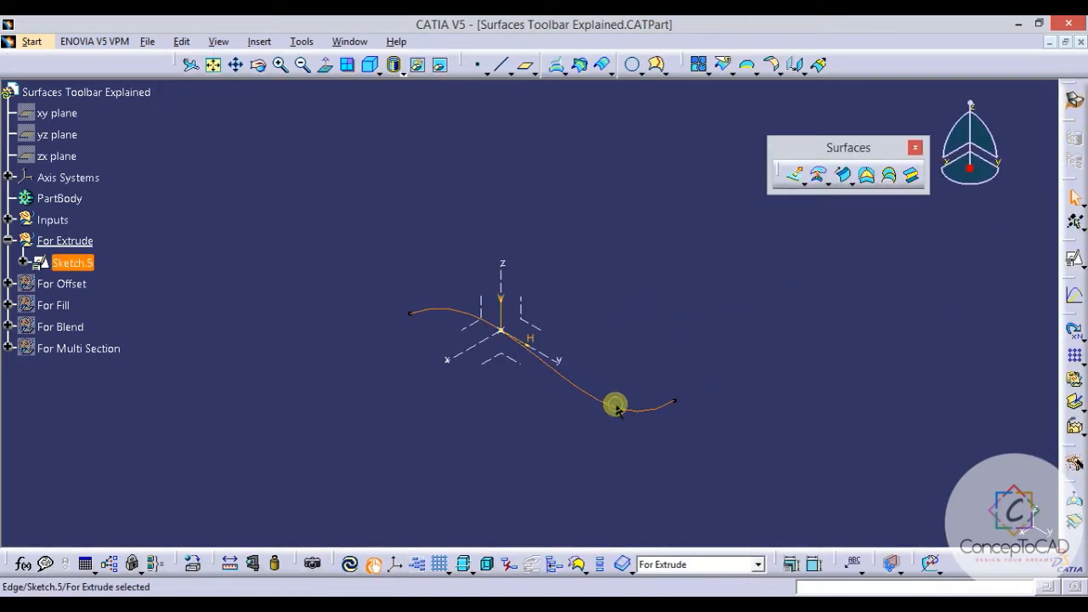
left_click(617, 308)
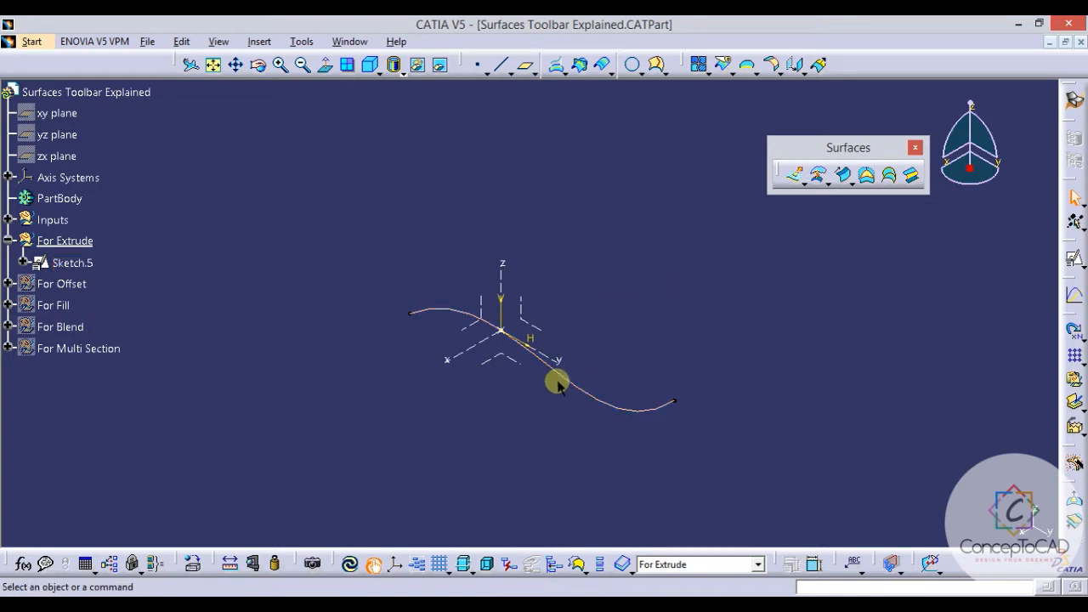
left_click(794, 169)
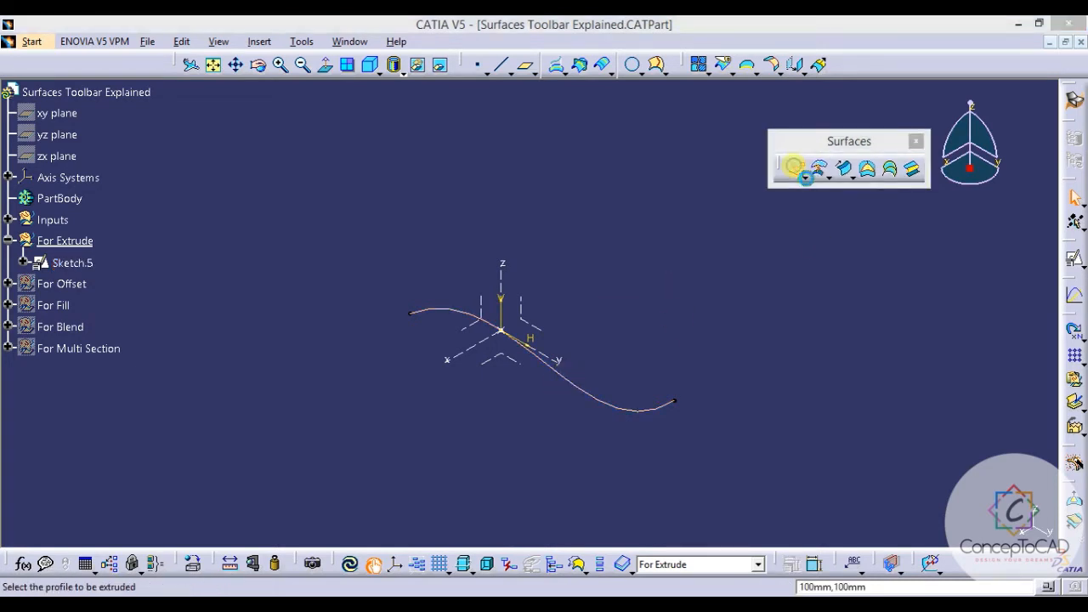
left_click(593, 399)
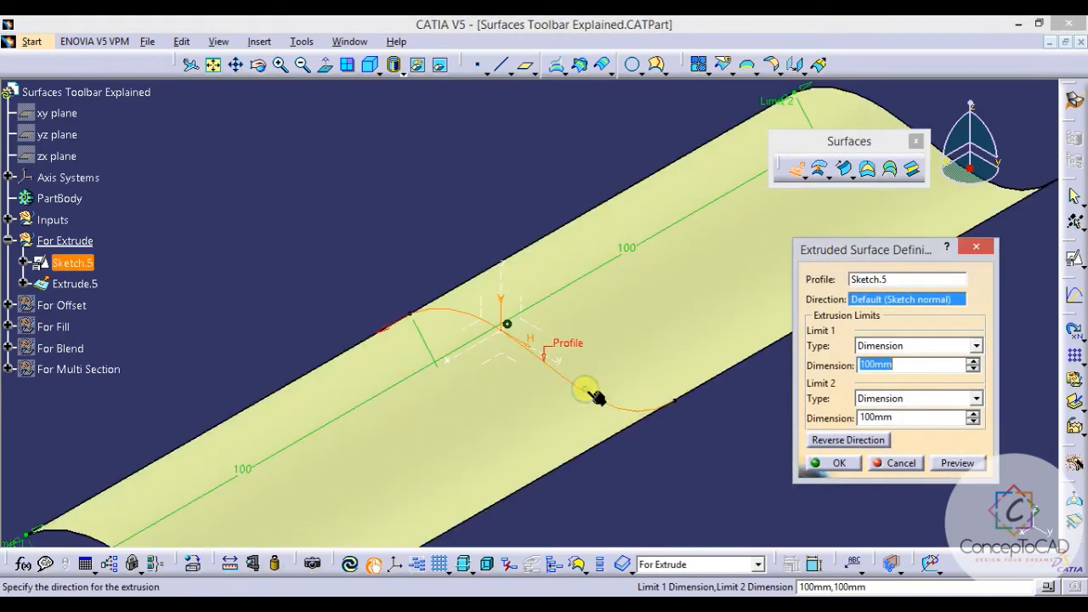
right_click(883, 306)
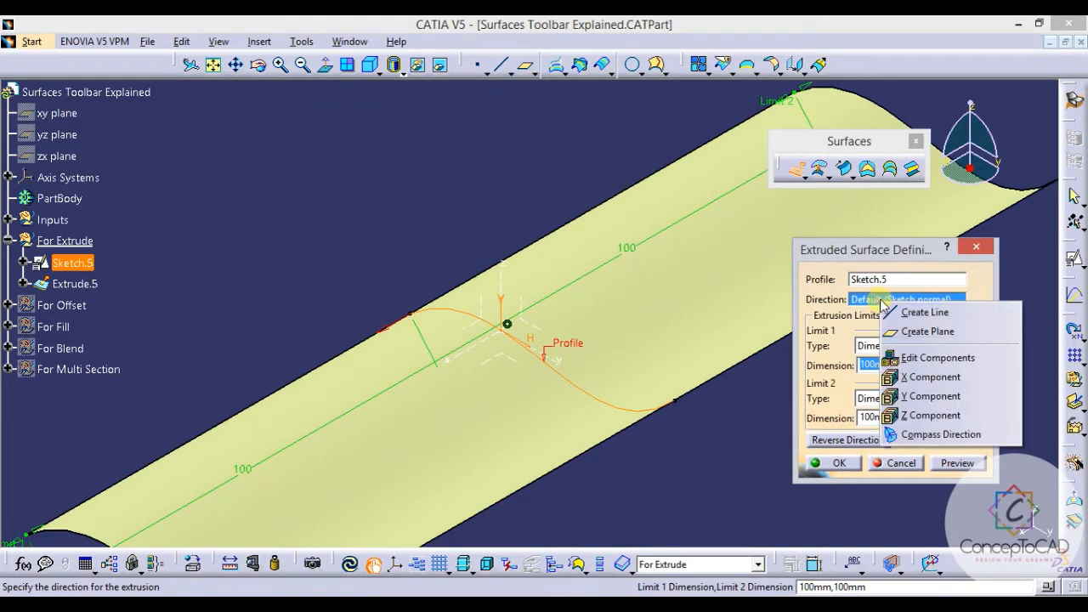
left_click(922, 415)
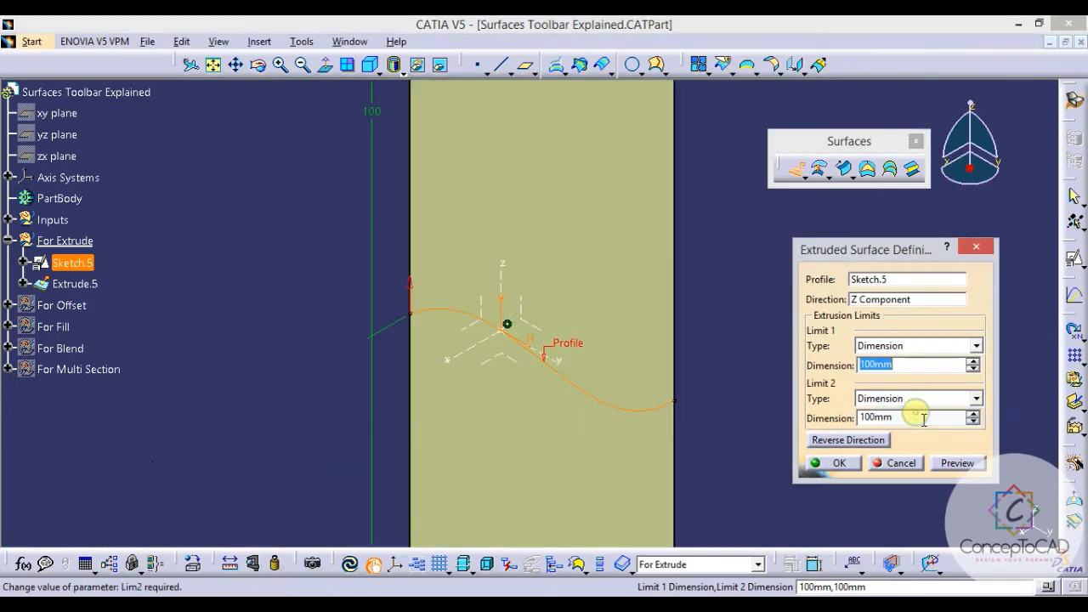
Set the extrusion direction to X Component and both limits to 50 mm, and create the surface.
right_click(871, 302)
left_click(910, 368)
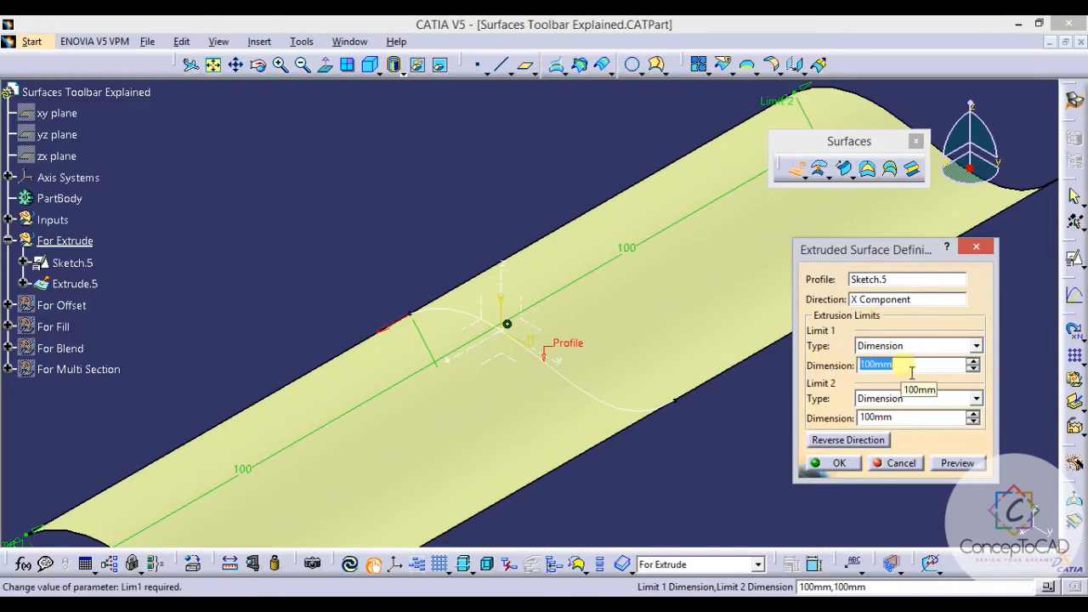
type("50")
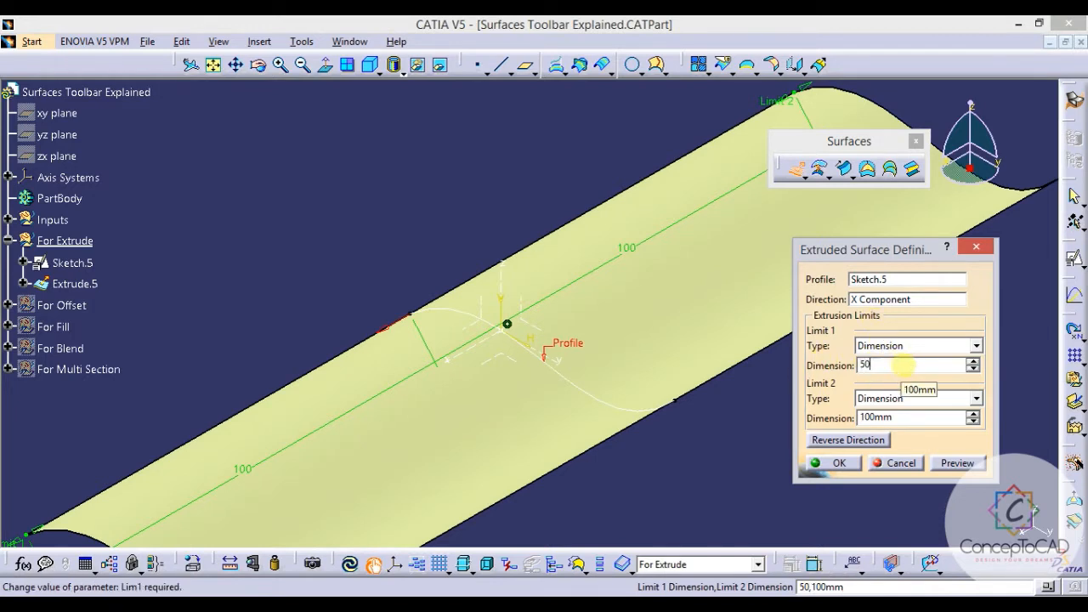
left_click(923, 418)
type("50")
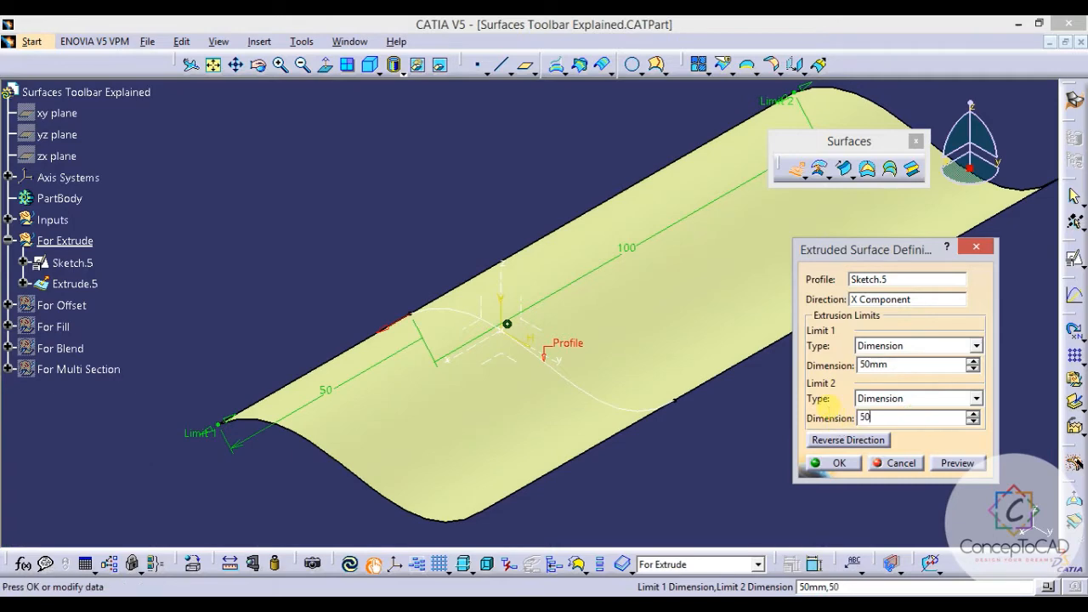
left_click(955, 462)
left_click(837, 463)
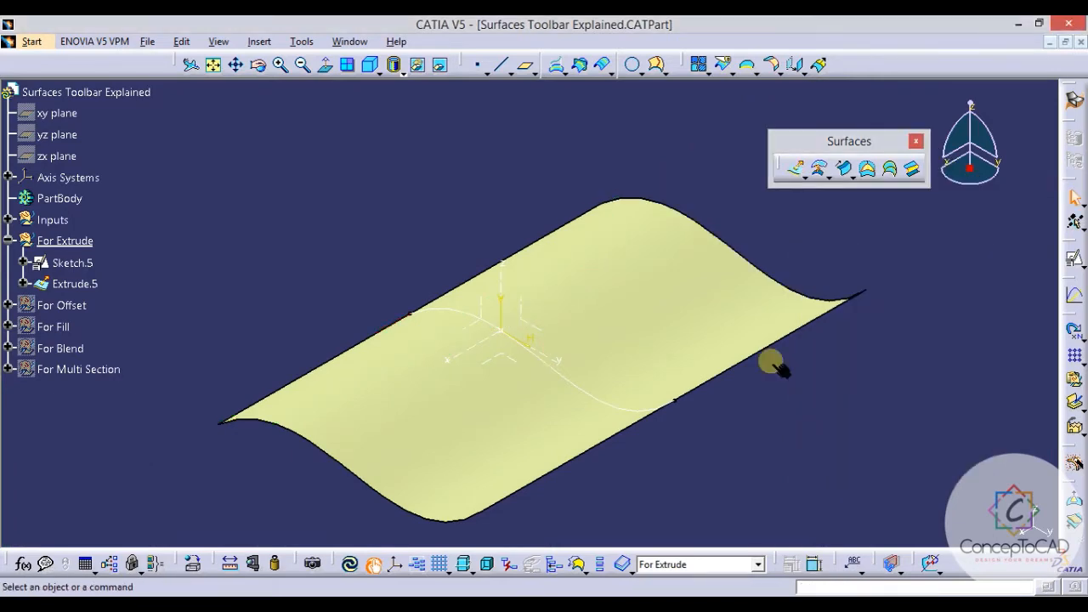
mouse_move(771, 364)
middle_mouse_down()
mouse_move(782, 335)
mouse_move(692, 247)
mouse_move(663, 246)
mouse_move(637, 293)
mouse_move(629, 289)
mouse_move(622, 327)
middle_mouse_up()
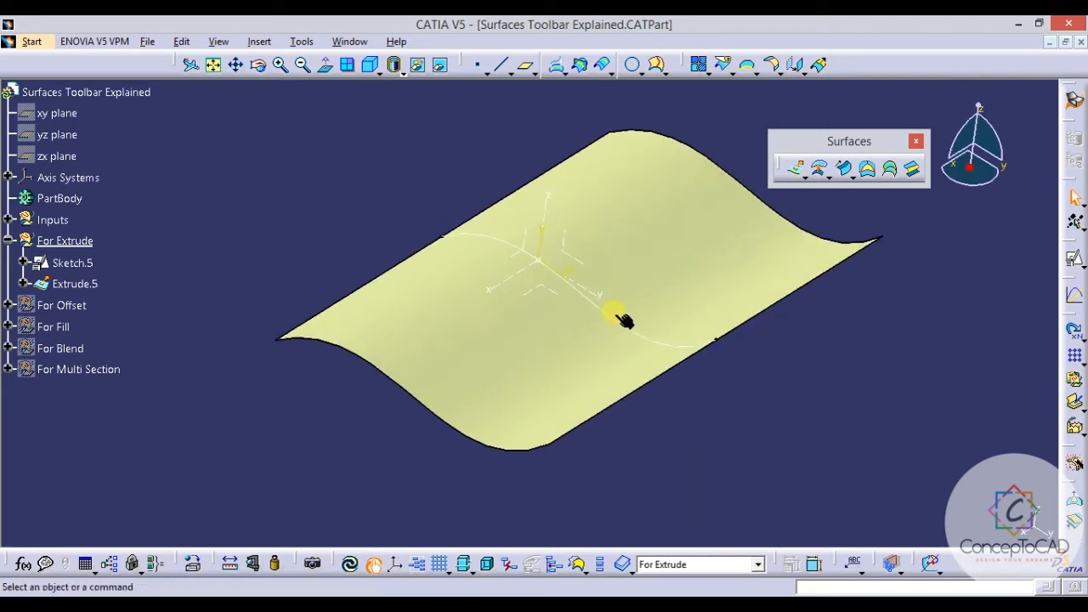
left_click(623, 329)
left_click(565, 355)
middle_click_drag(565, 355, 618, 389)
left_click(843, 218)
left_click(805, 174)
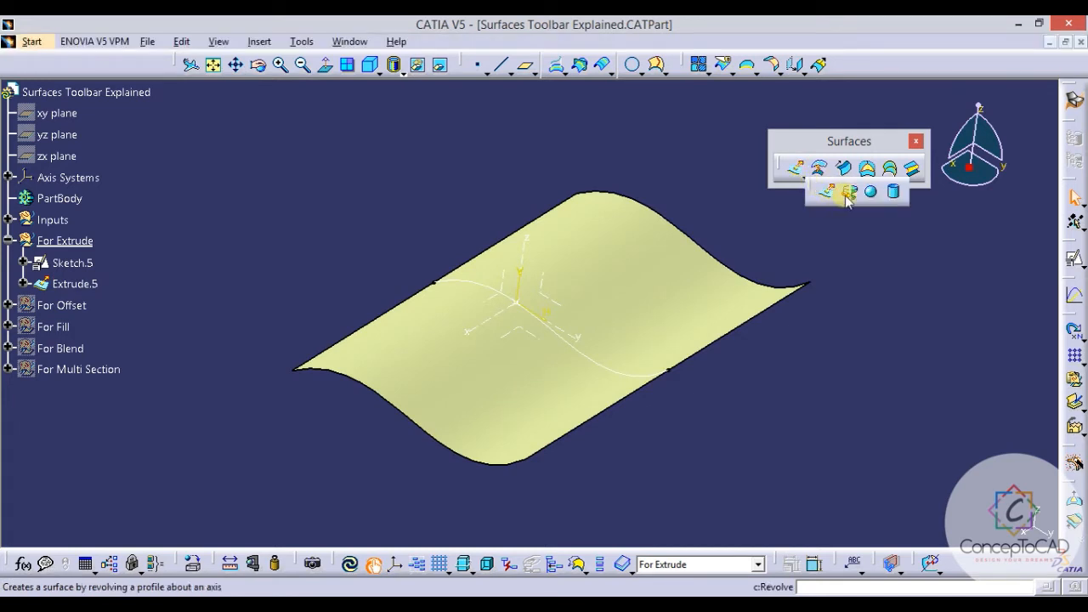
left_click(725, 389)
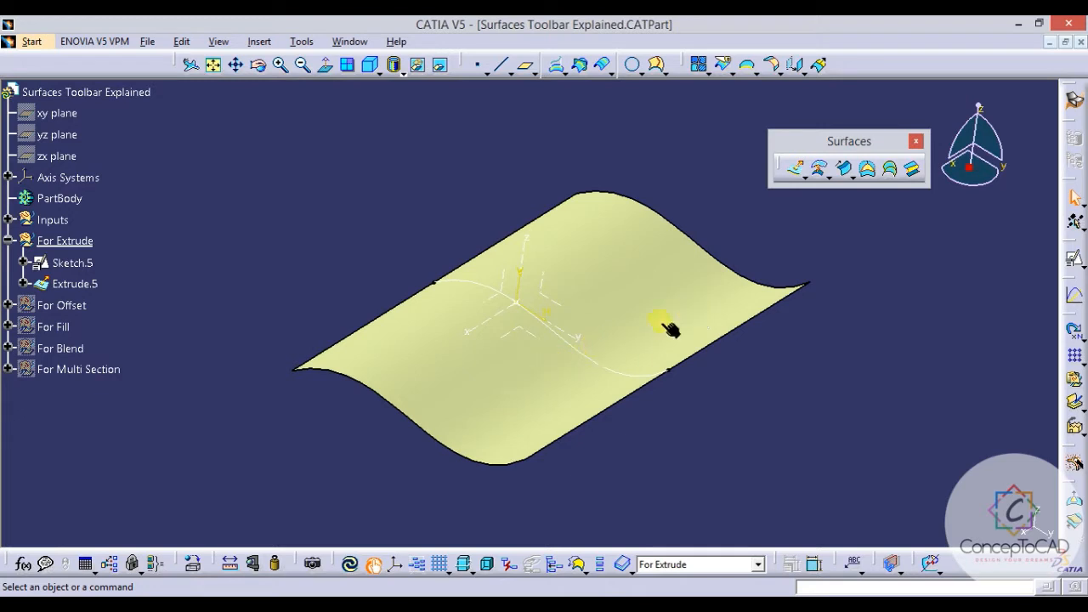
Hide the extruded surface and its spline profile sketch.
left_click(606, 327)
key("space")
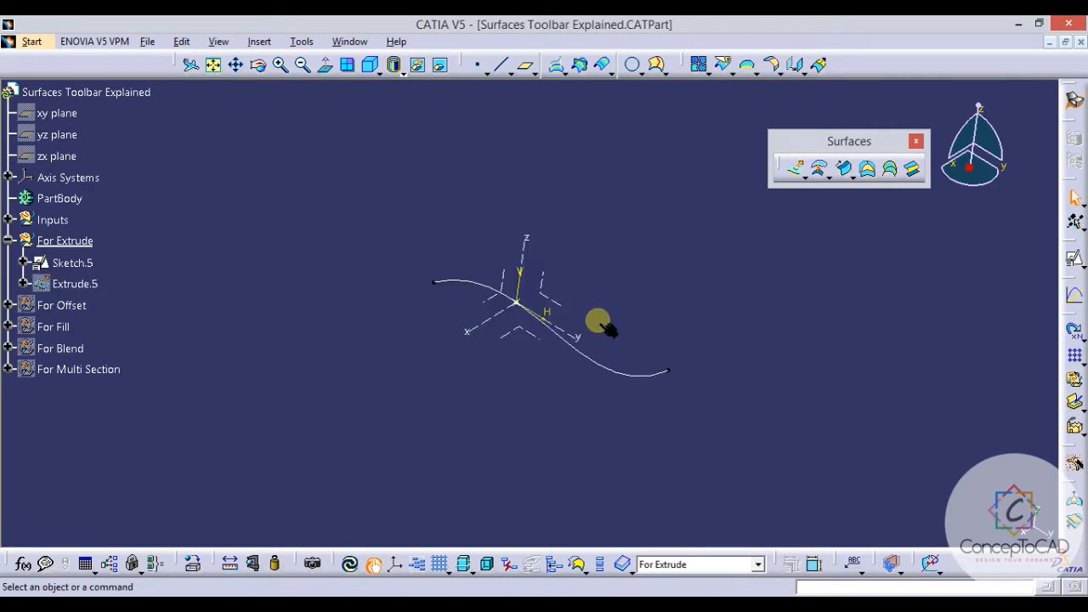
middle_click_drag(614, 274, 605, 310)
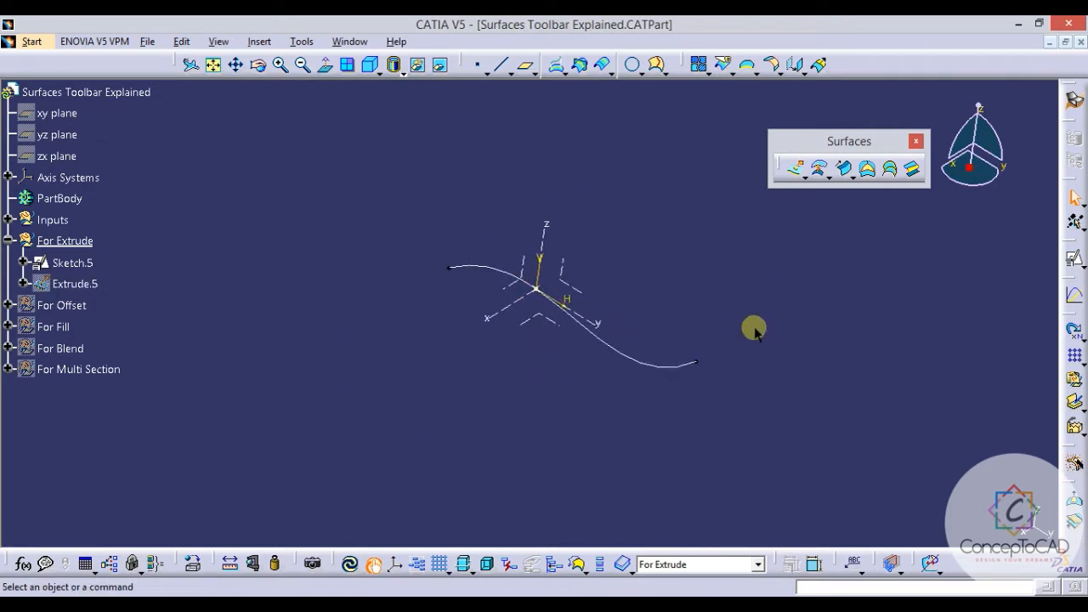
left_click(644, 367)
left_click(644, 367)
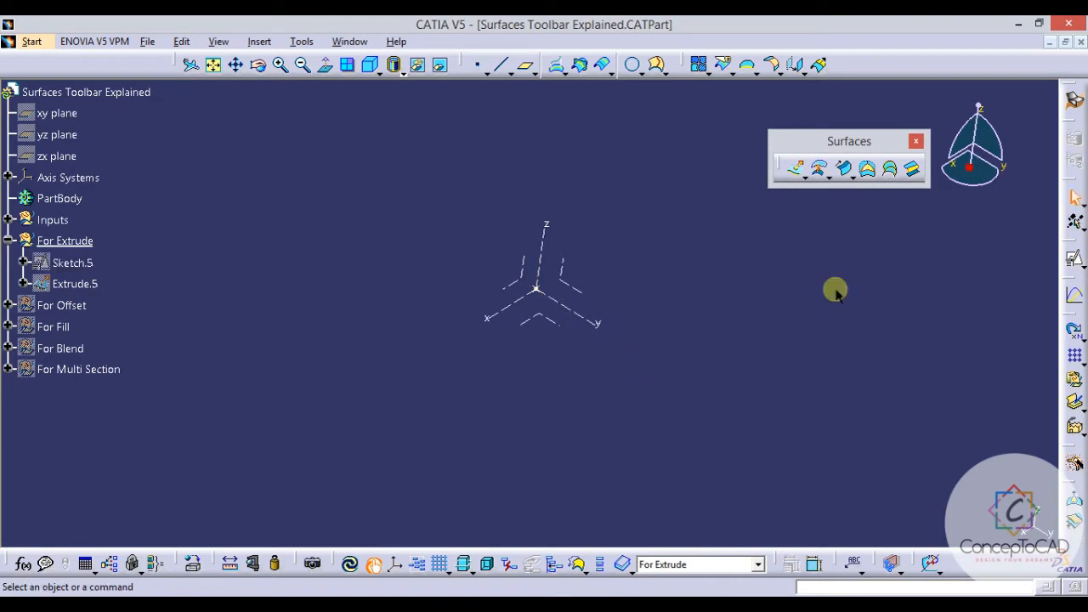
Start a positioned sketch on the YZ plane of the axis system.
left_click(1073, 261)
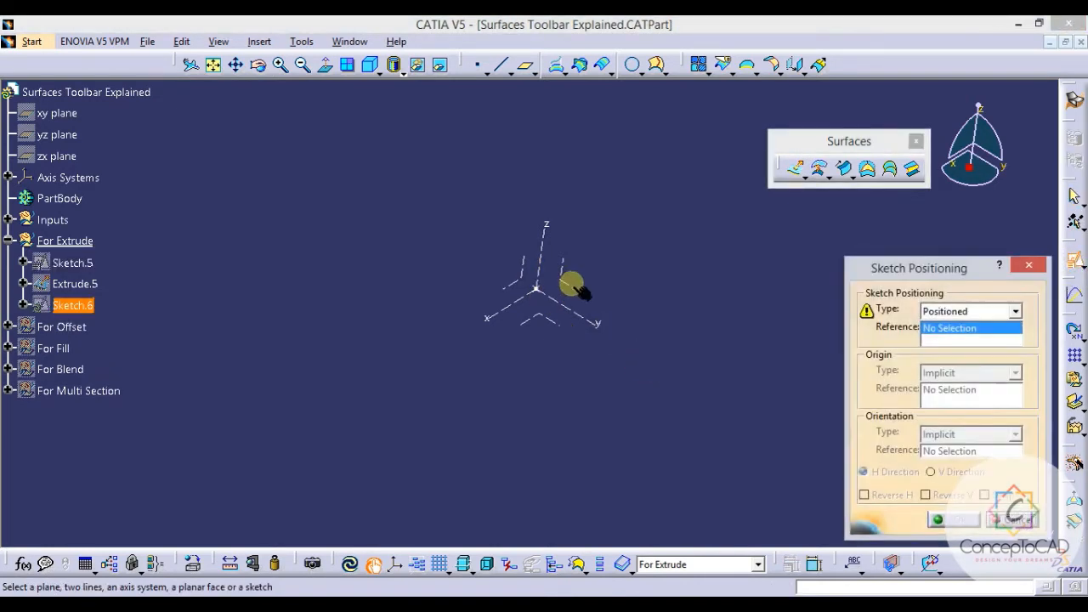
left_click(583, 292)
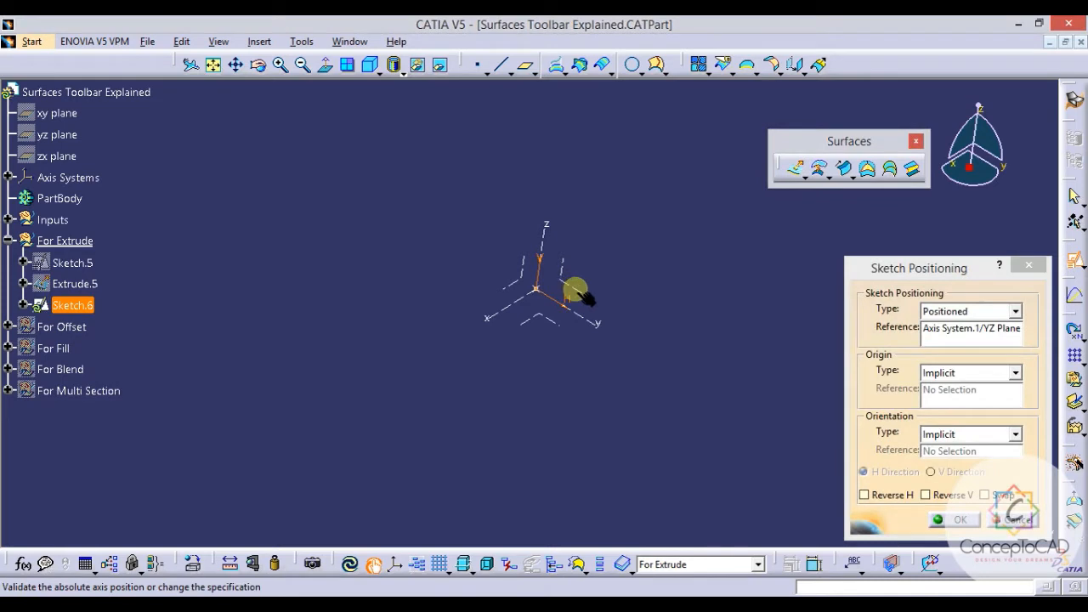
left_click(965, 522)
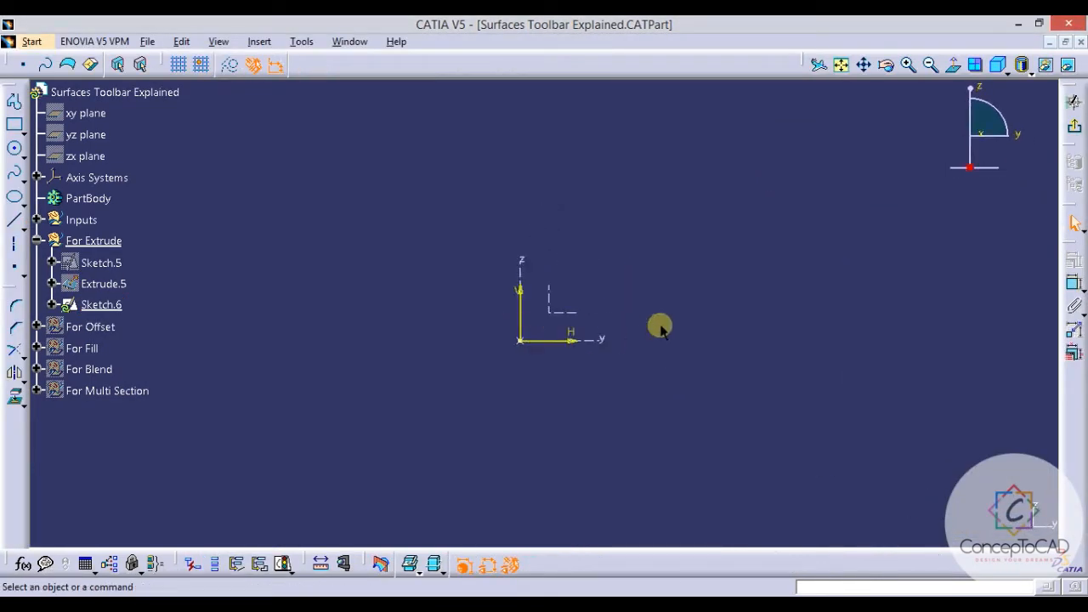
Sketch a wavy four-point spline running downward to the H axis, ending at about H 20 mm, V 0 mm, and exit the sketch.
left_click(17, 174)
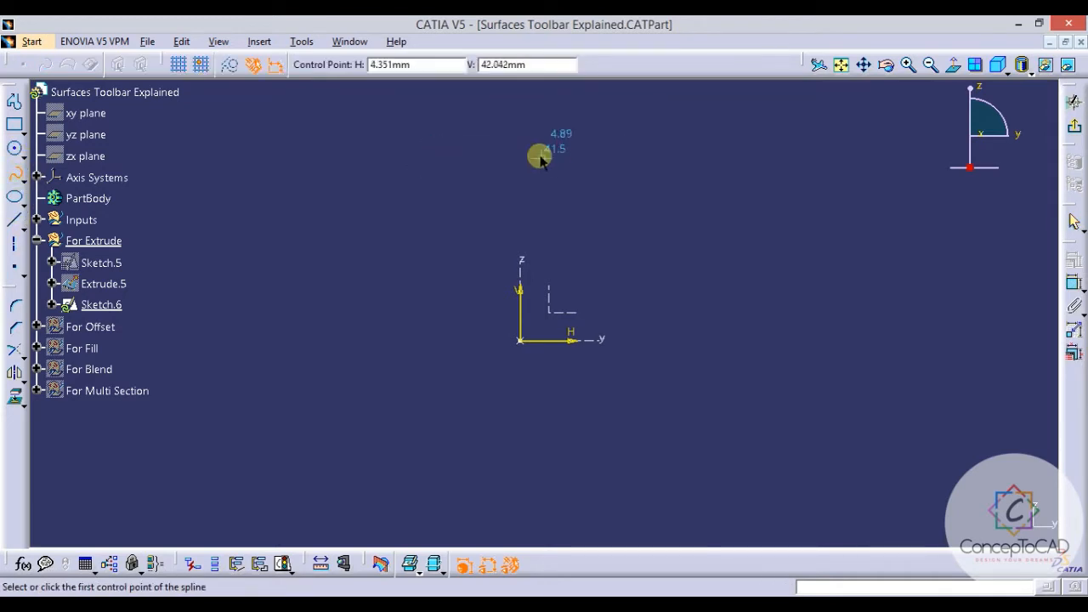
left_click(629, 127)
left_click(598, 185)
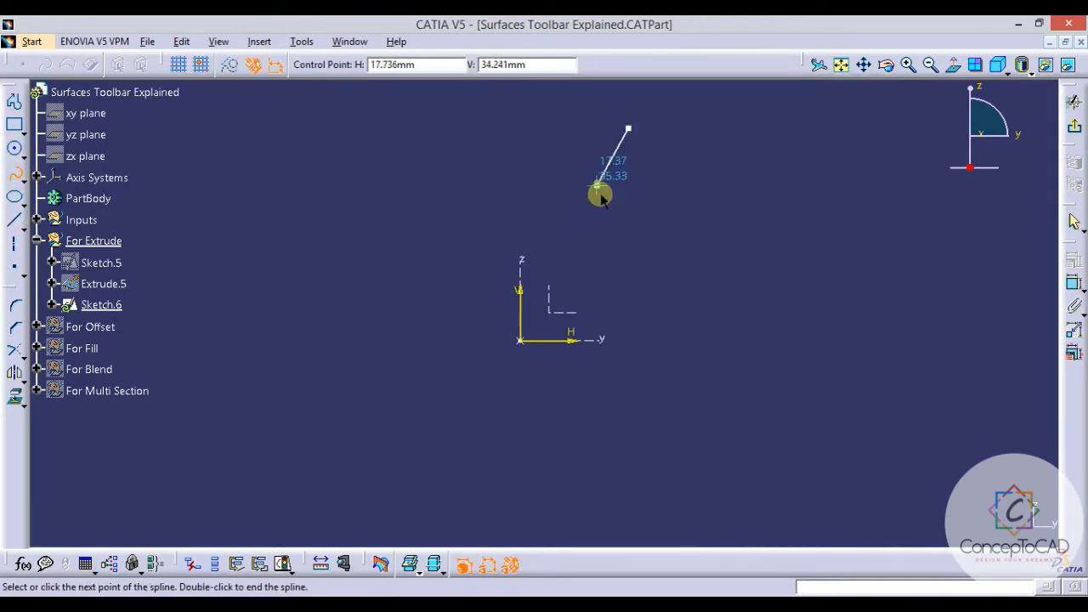
left_click(650, 284)
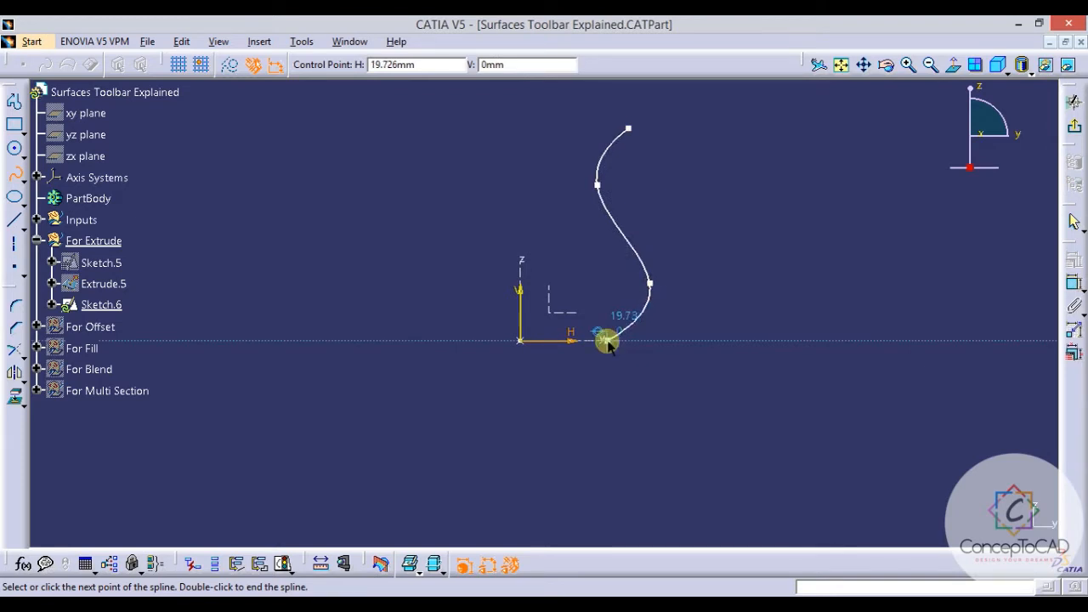
double_click(606, 340)
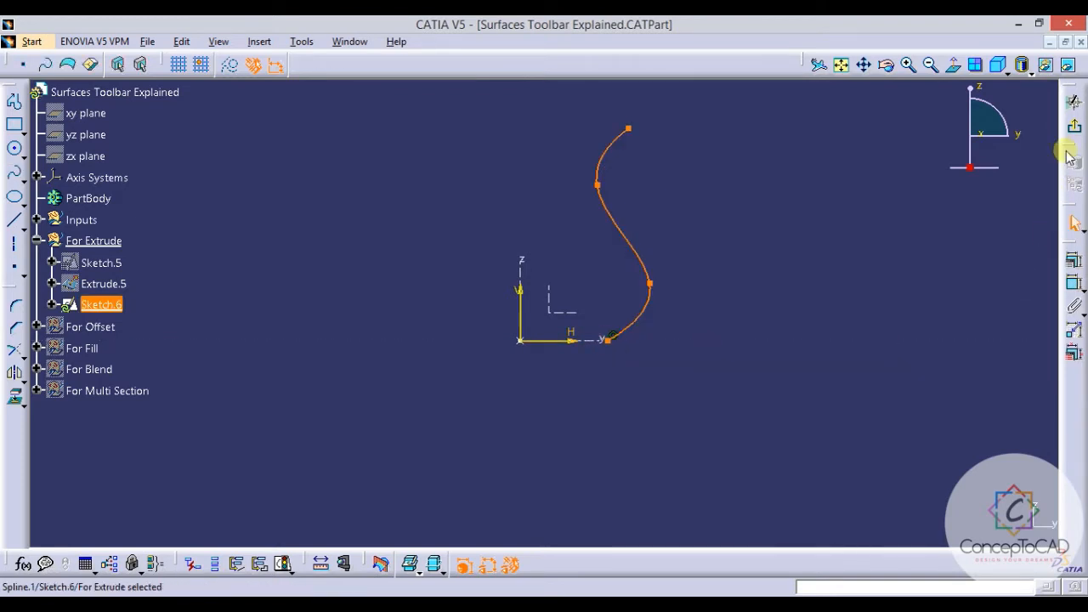
left_click(1075, 126)
left_click(728, 311)
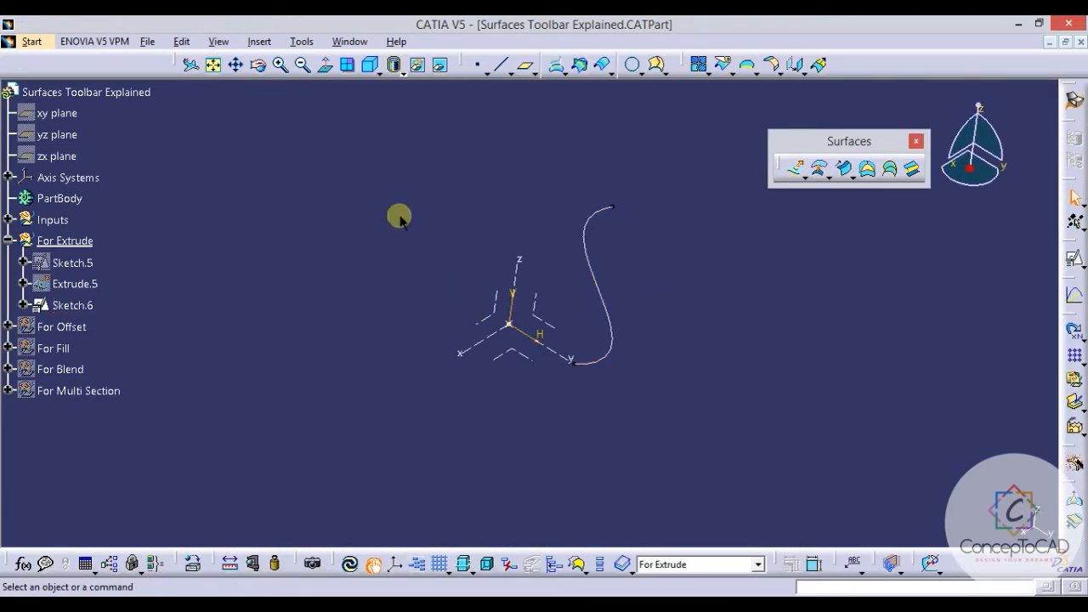
Create a revolution surface from the new spline sketch about the Z axis, setting Angle 2 to 180 degrees.
left_click(805, 178)
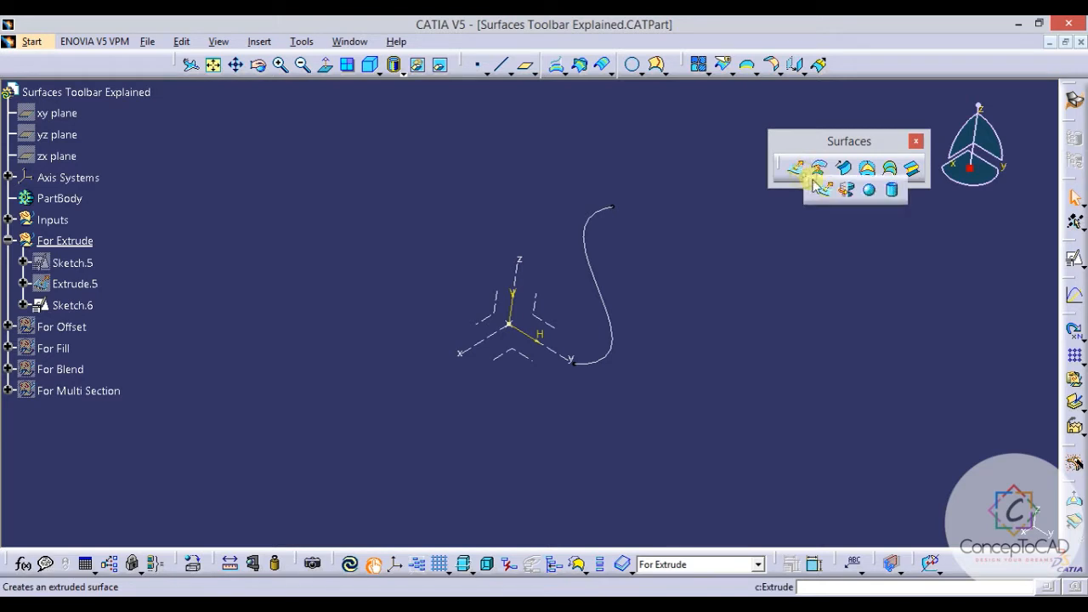
left_click(849, 194)
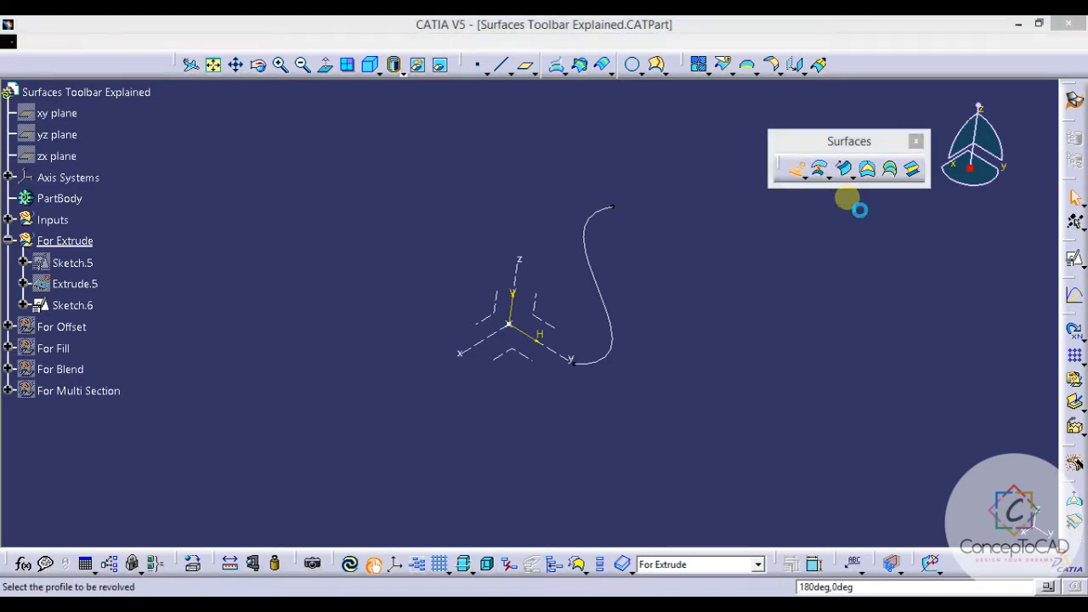
left_click(599, 297)
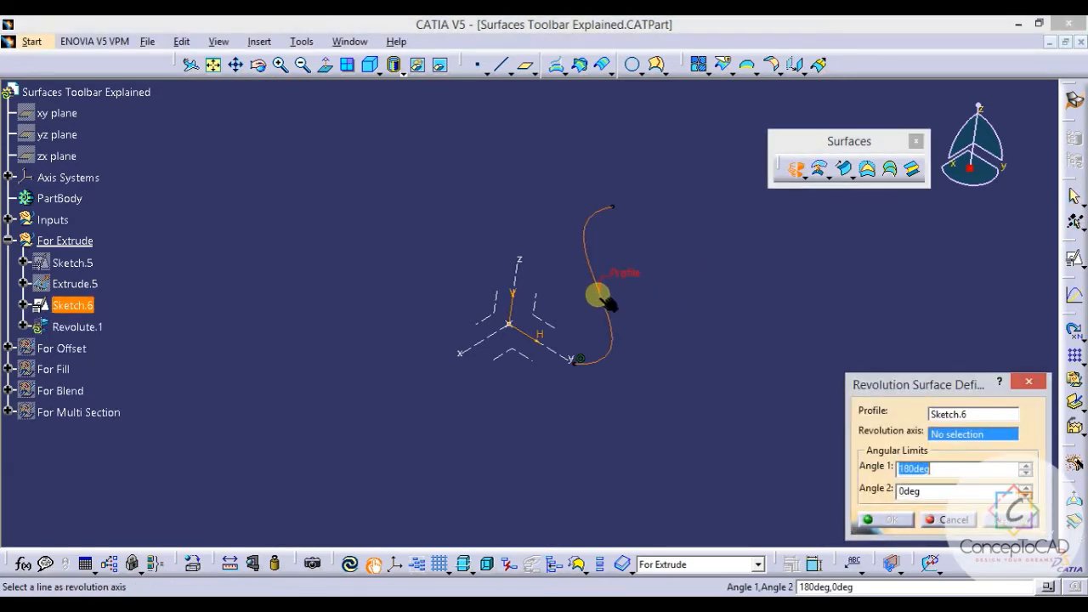
left_click(516, 270)
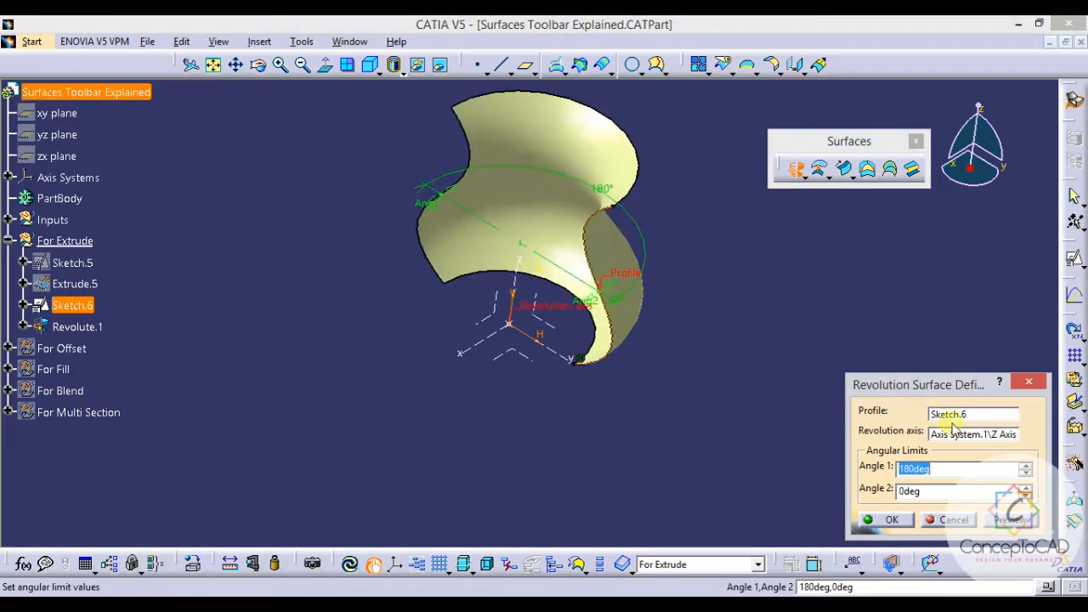
left_click_drag(887, 318, 847, 274)
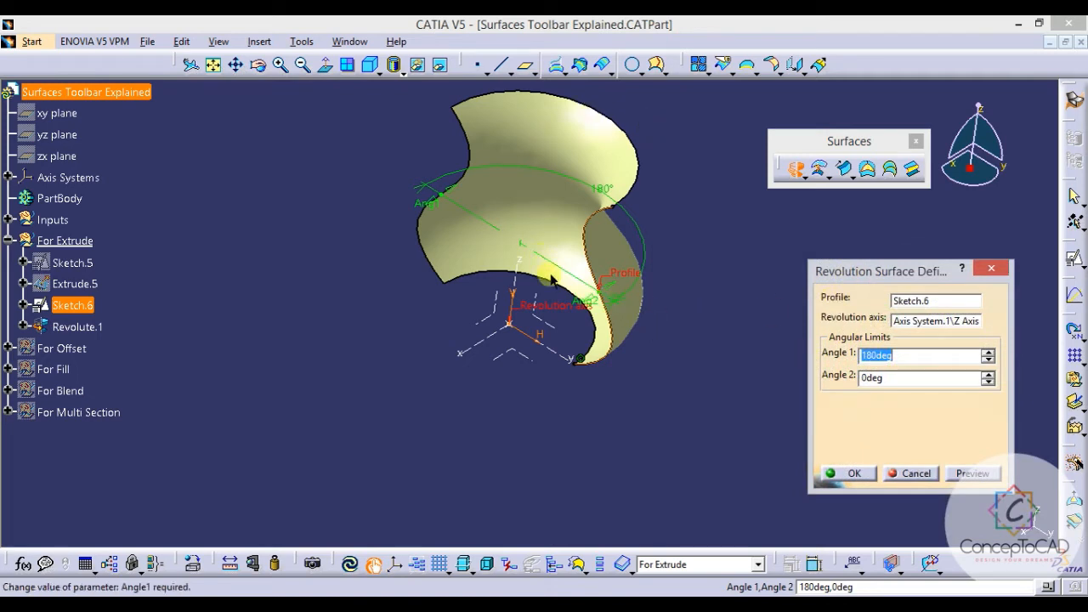
left_click(933, 379)
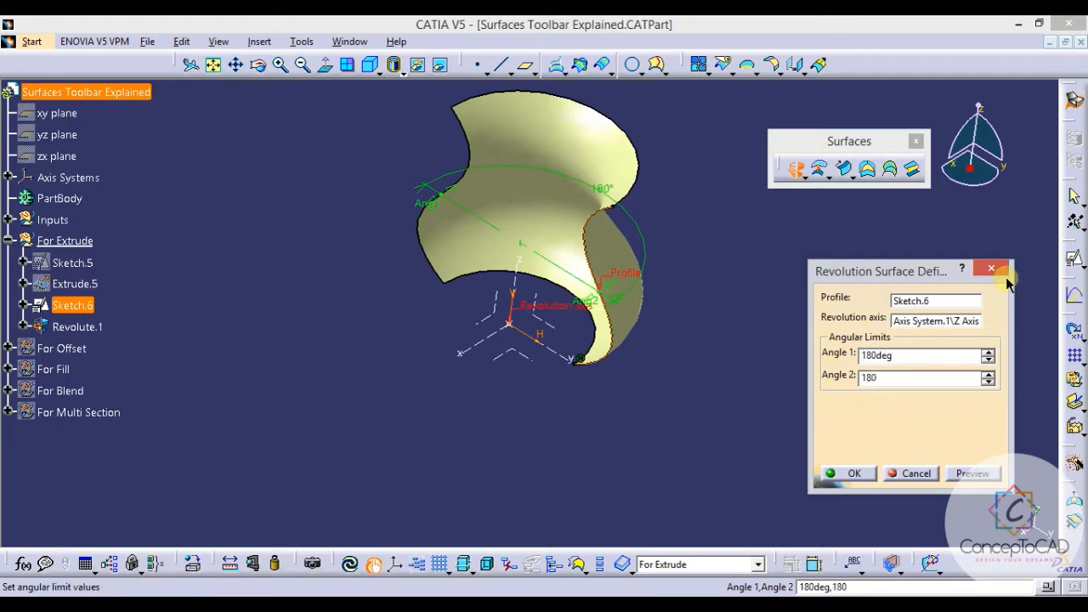
left_click(975, 473)
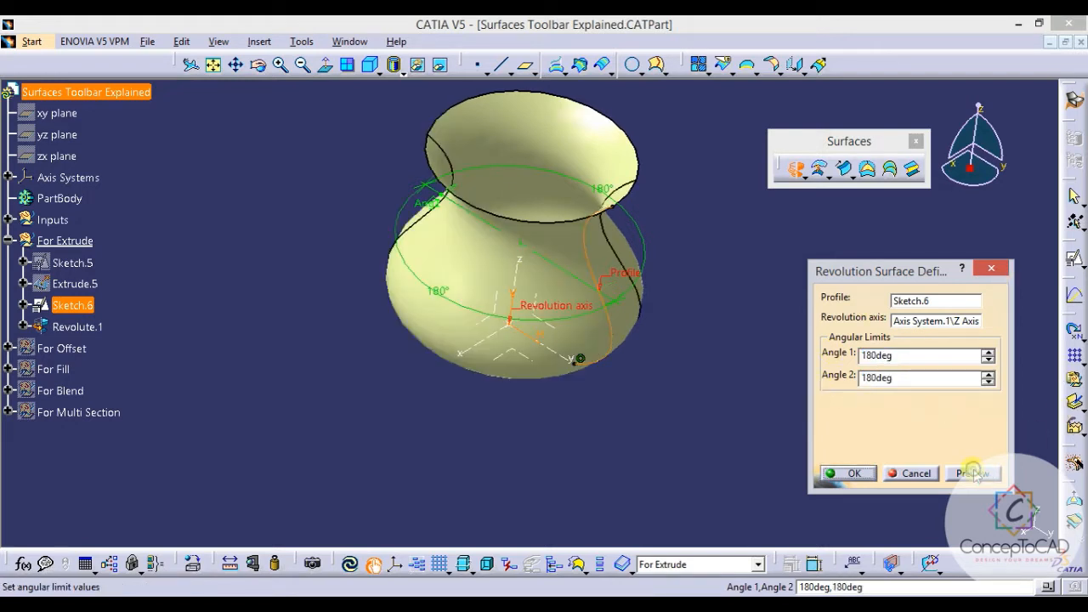
left_click(855, 474)
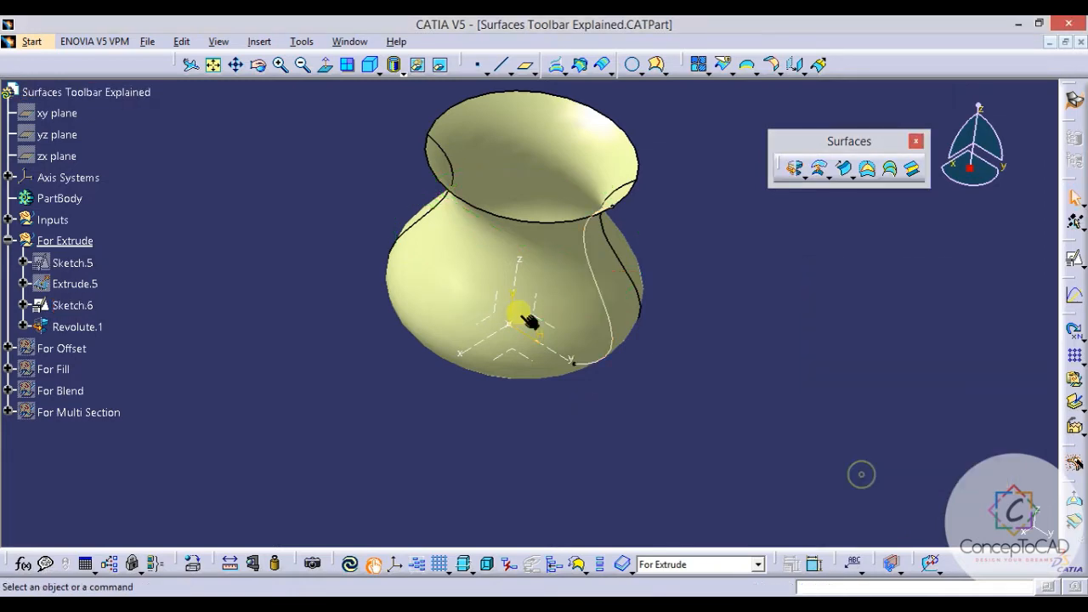
Hide the revolved surface and its spline profile sketch.
middle_click_drag(566, 359, 595, 328)
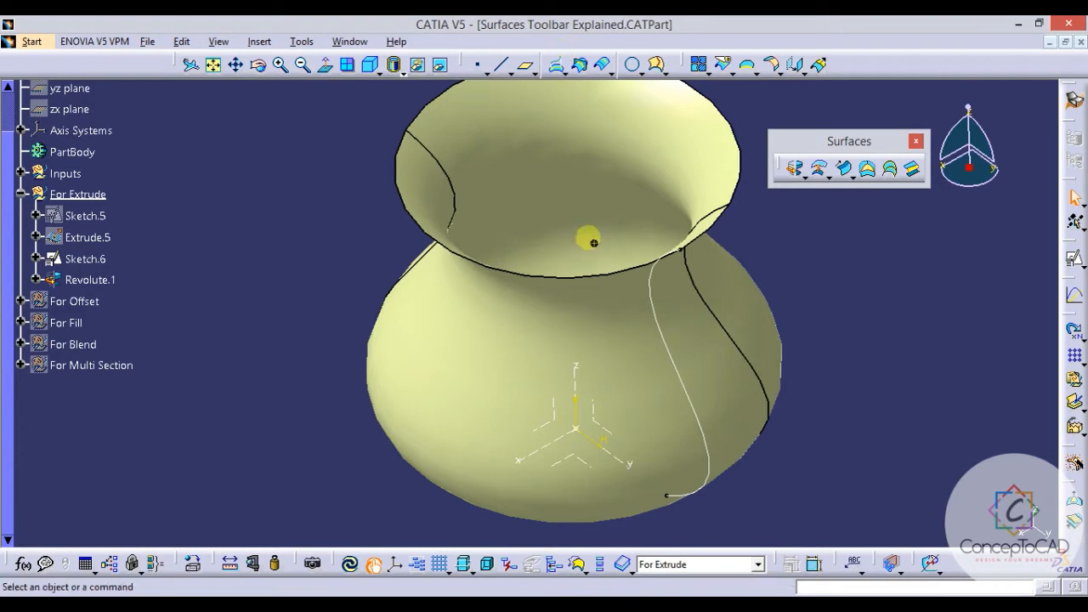
middle_click_drag(588, 235, 652, 353)
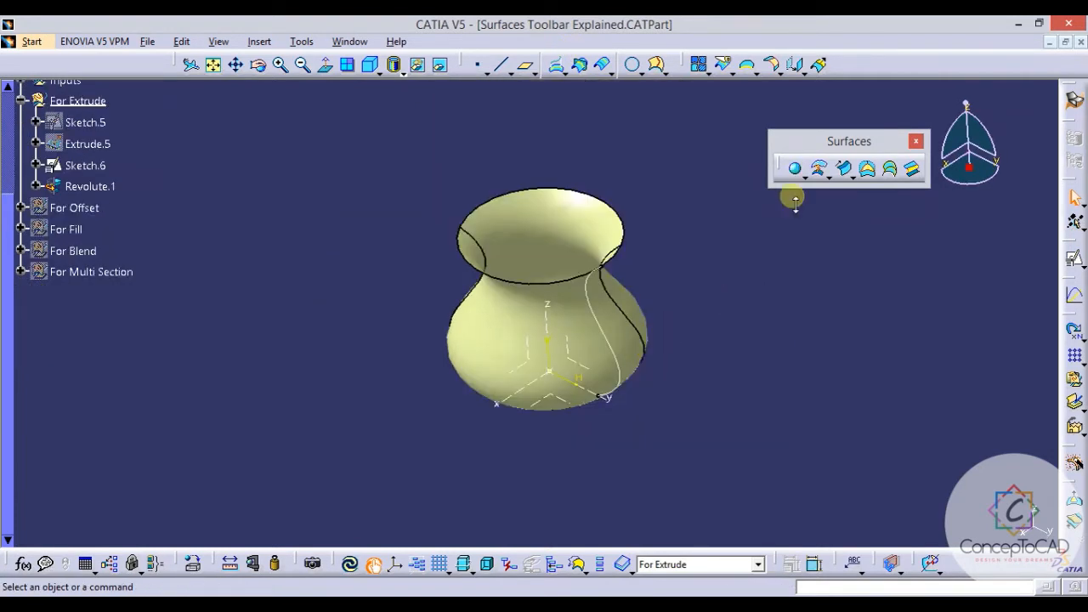
left_click(804, 175)
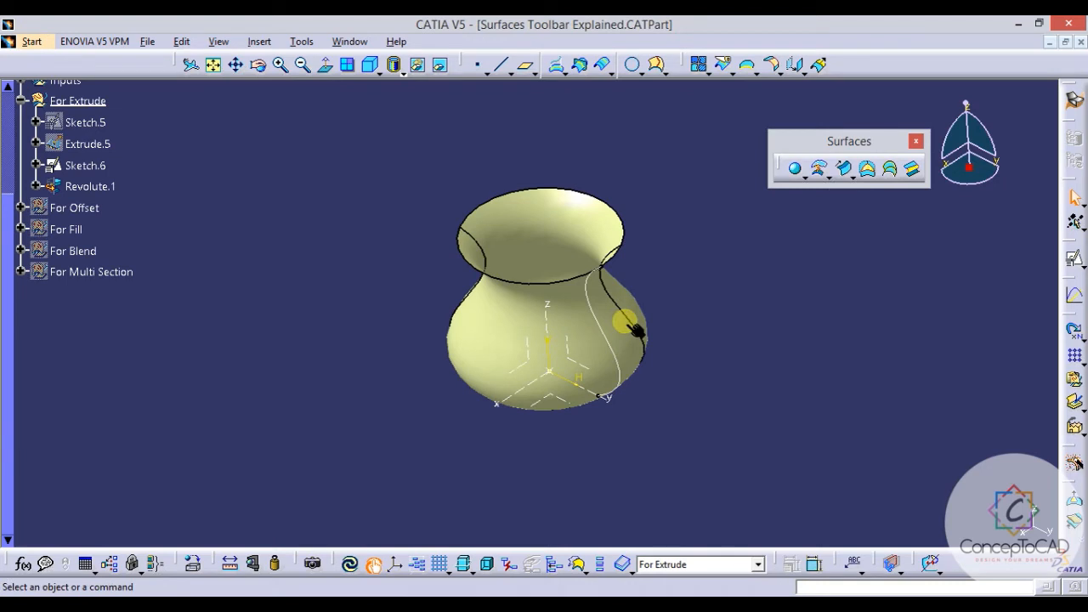
left_click(95, 170)
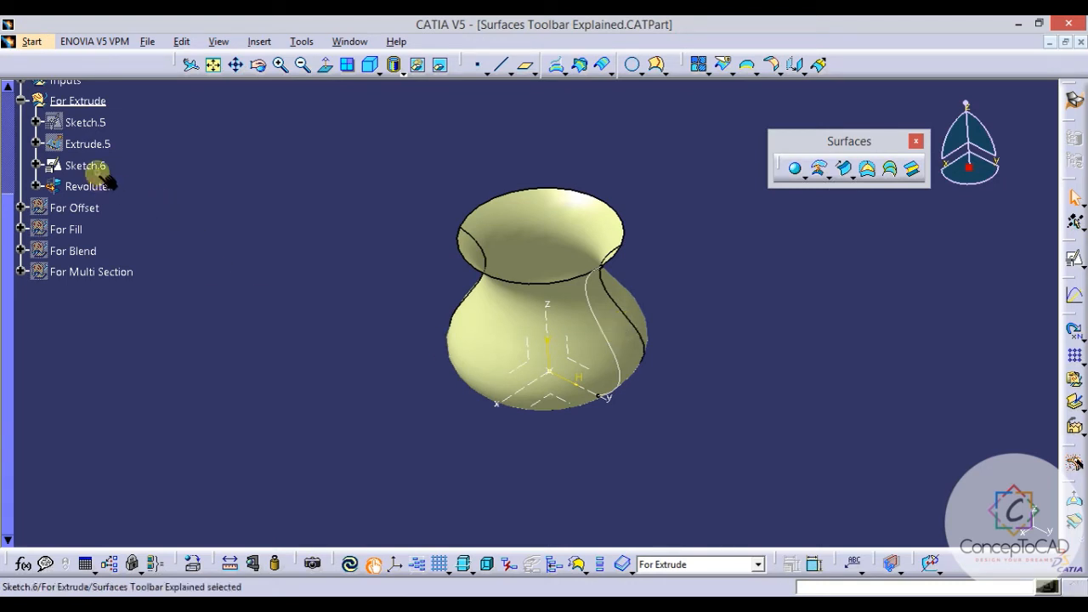
key("ctrl+h")
left_click(103, 186)
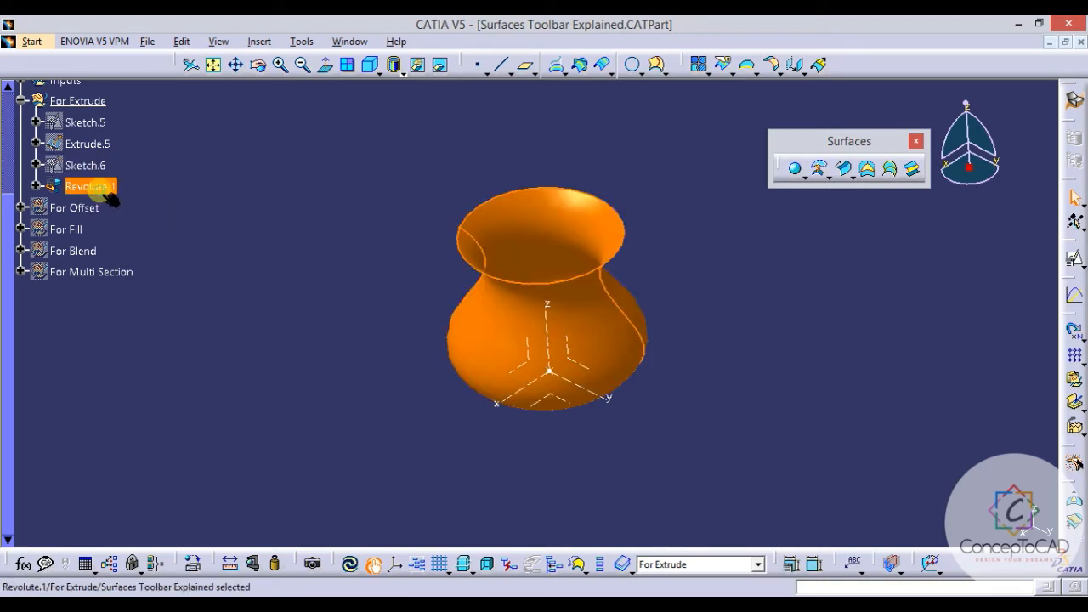
key("ctrl+h")
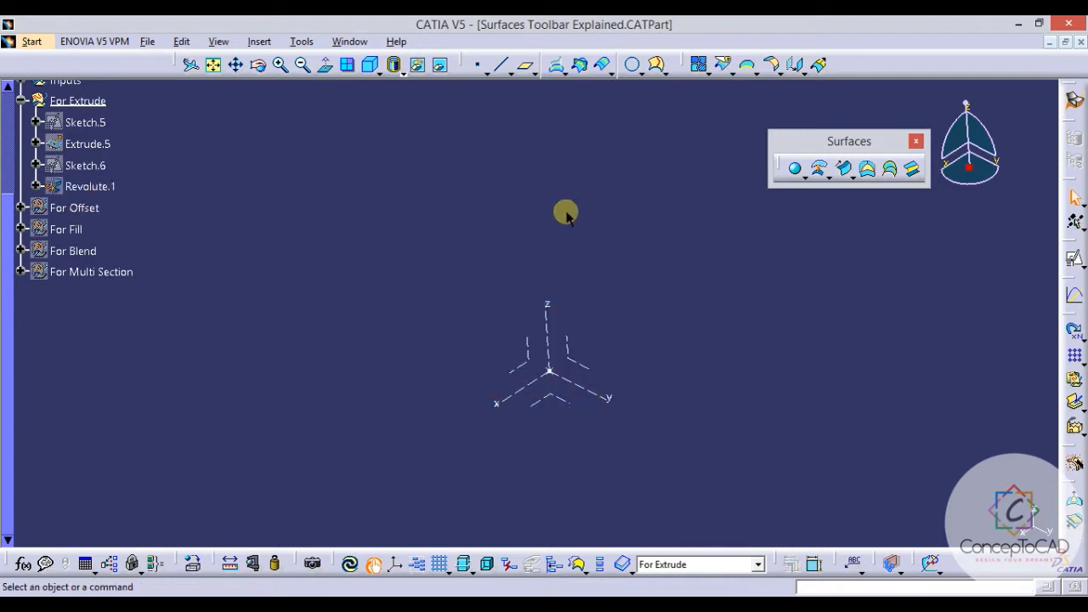
Start a sphere surface centred on the origin point, set its radius to 50 mm, and preview it.
left_click(795, 168)
left_click_drag(852, 224, 852, 223)
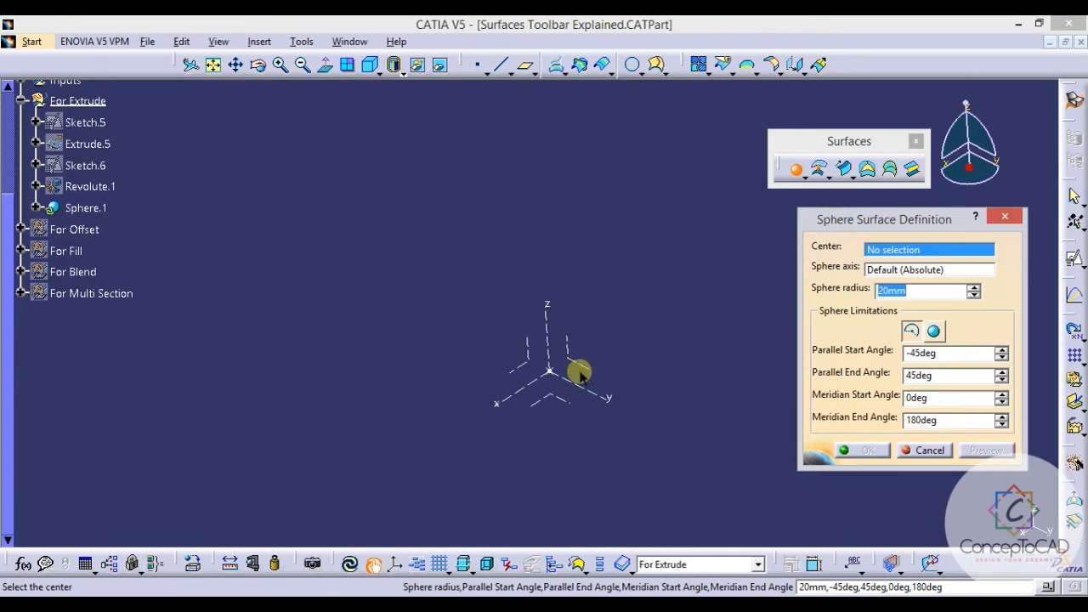
left_click(549, 371)
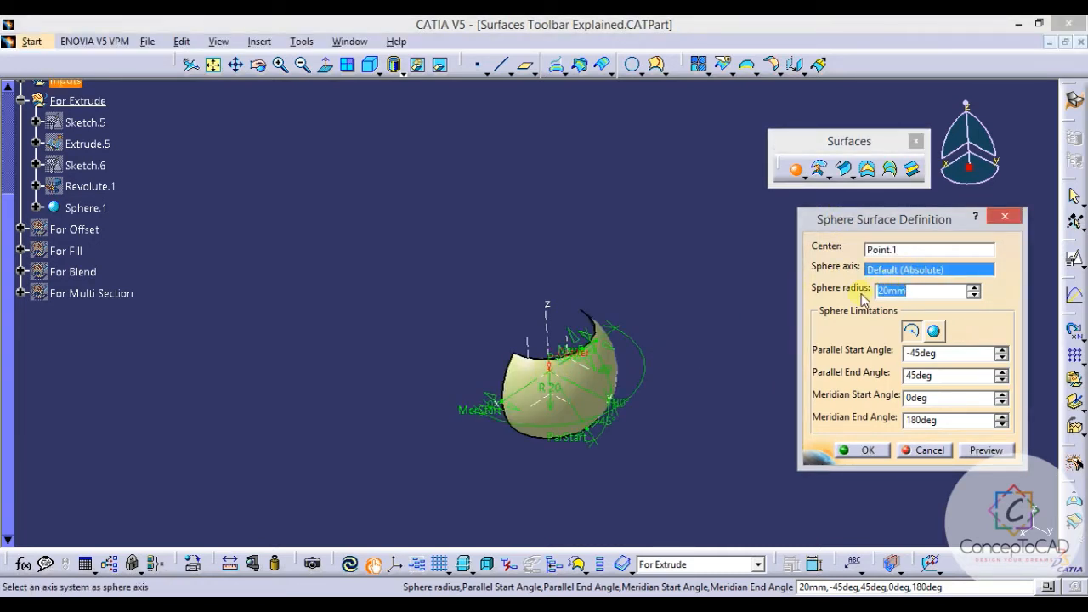
left_click_drag(889, 222, 866, 193)
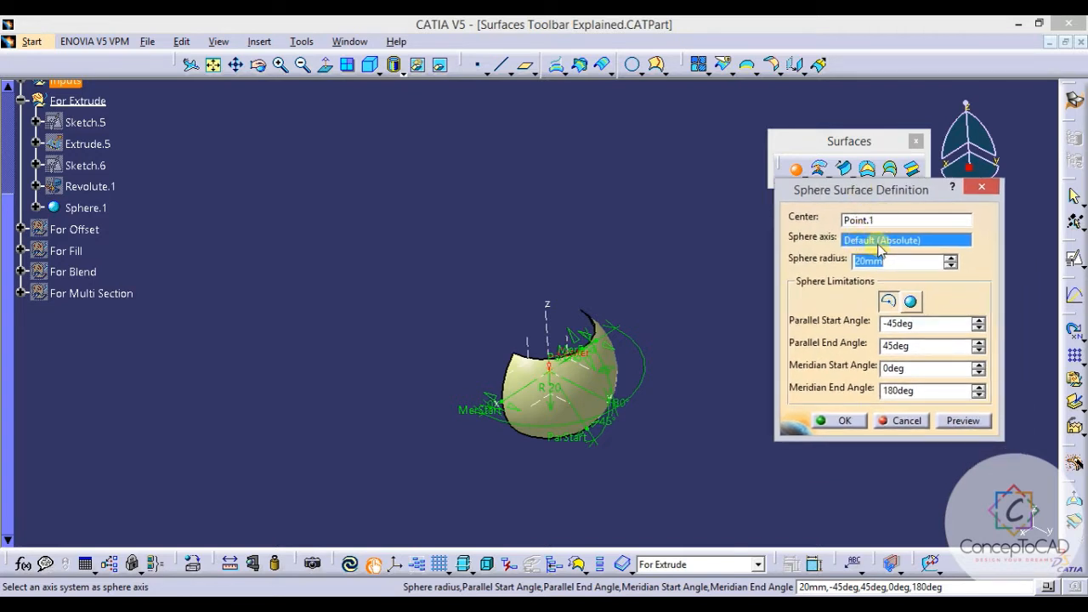
right_click(881, 244)
left_click_drag(857, 194, 860, 205)
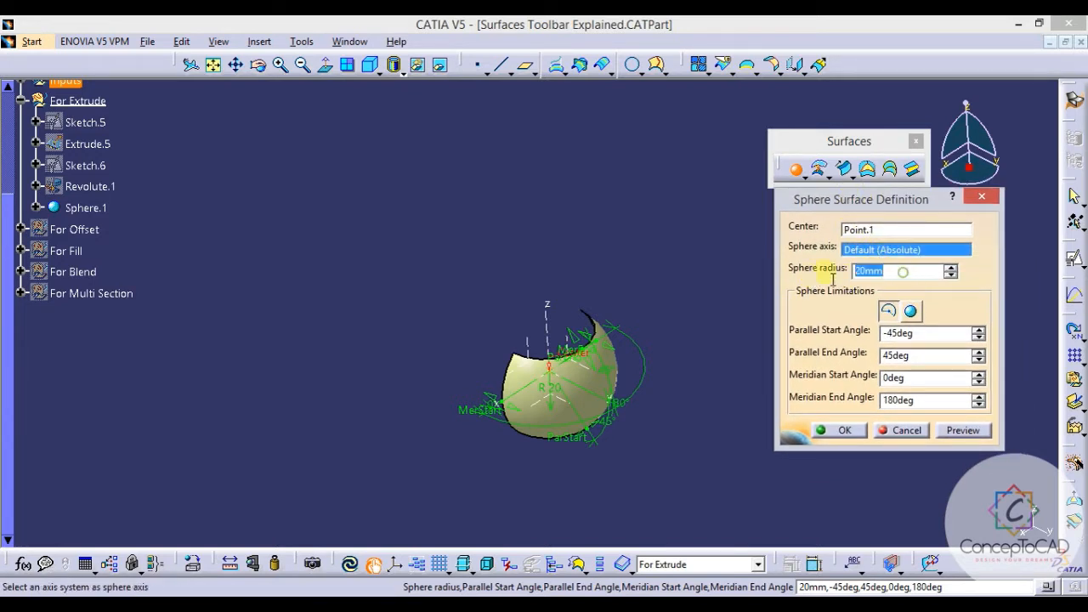
type("50")
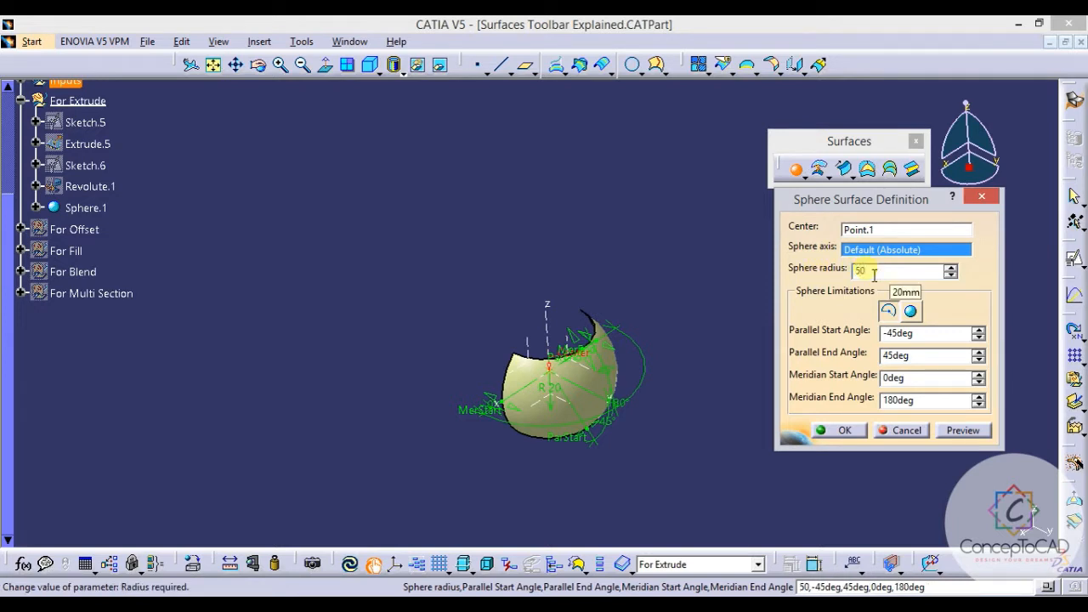
left_click(954, 436)
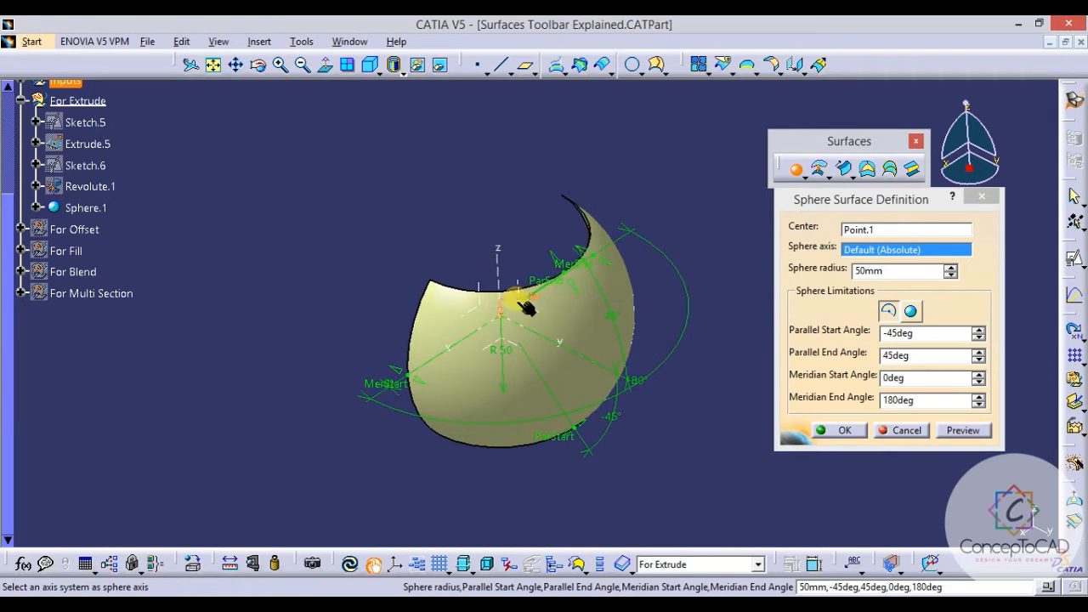
Set the sphere's Meridian End Angle to 360 degrees and preview it.
middle_click_drag(517, 300, 523, 308)
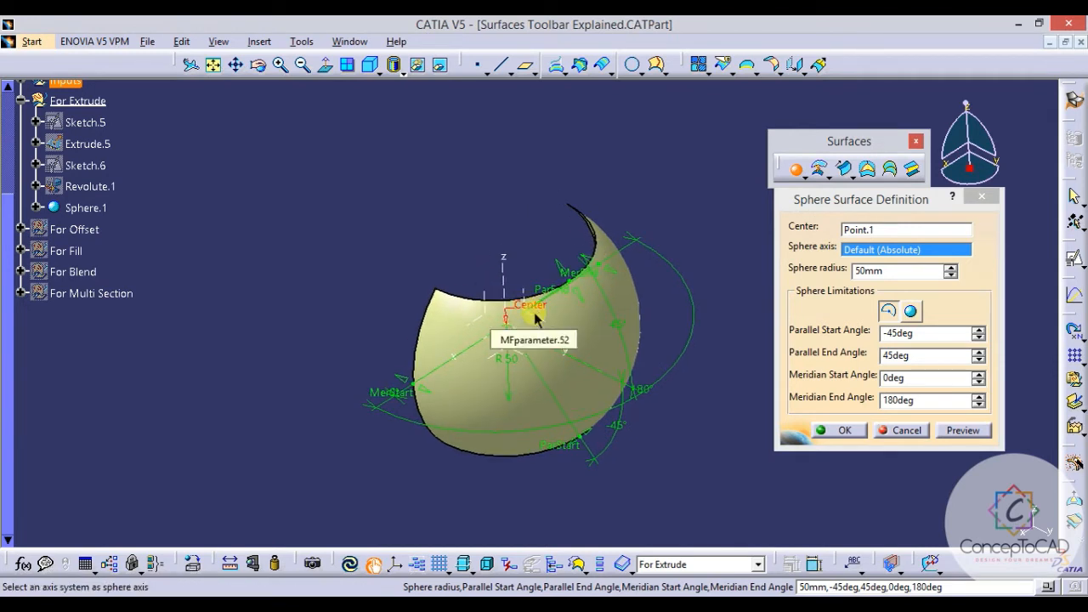
double_click(916, 403)
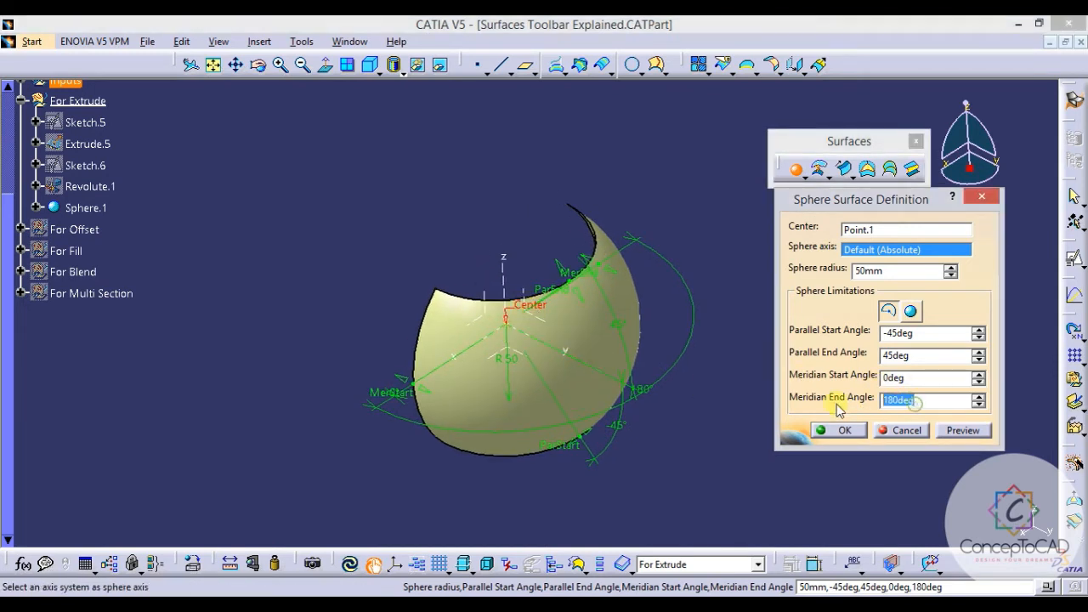
type("360")
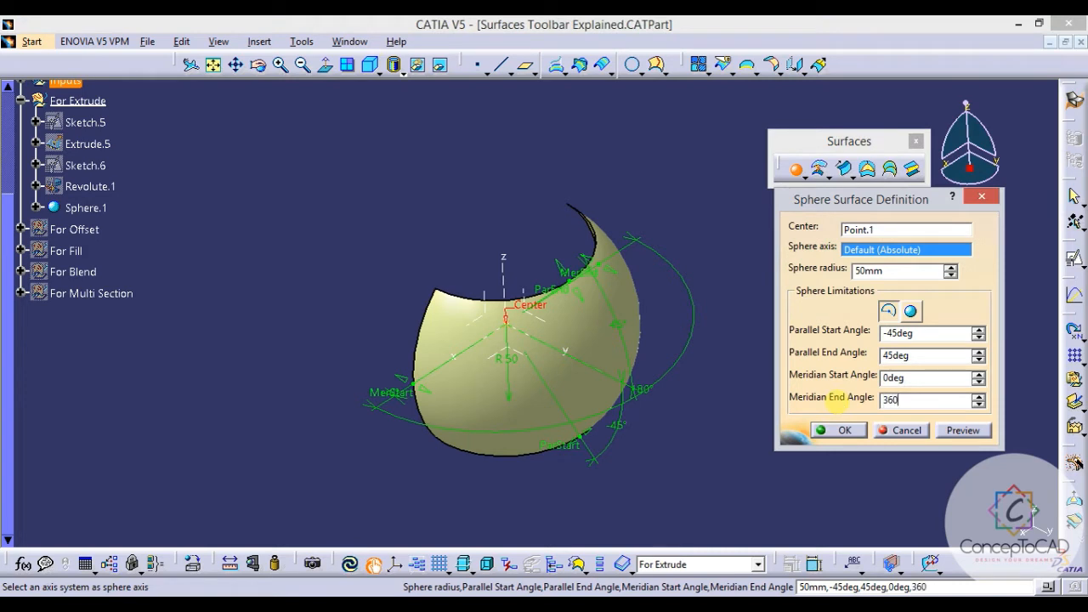
left_click(977, 430)
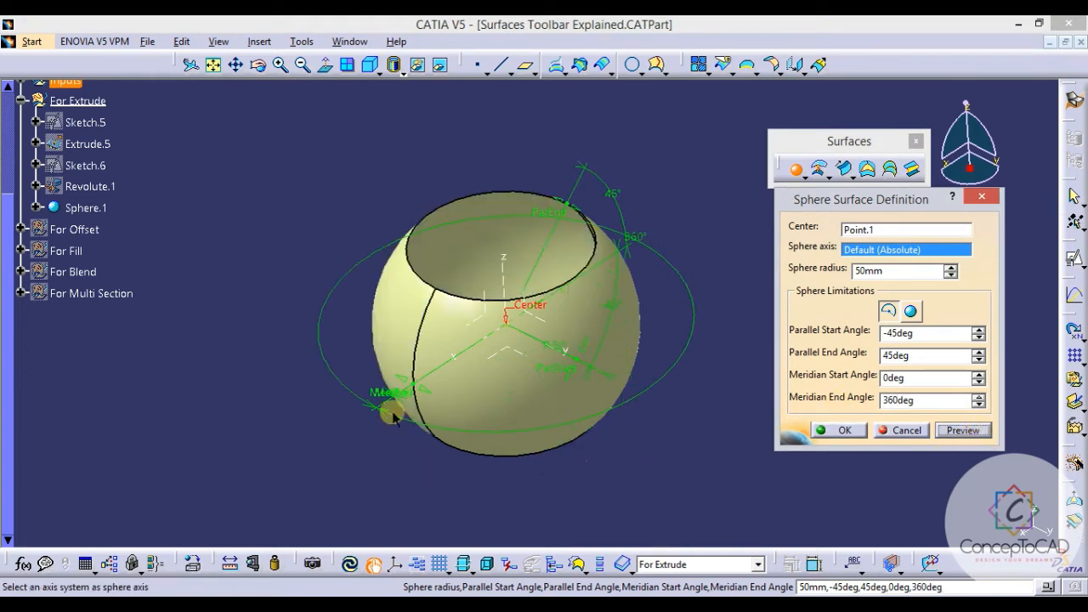
Switch the sphere limitation to create the whole sphere.
middle_click_drag(613, 303, 634, 290)
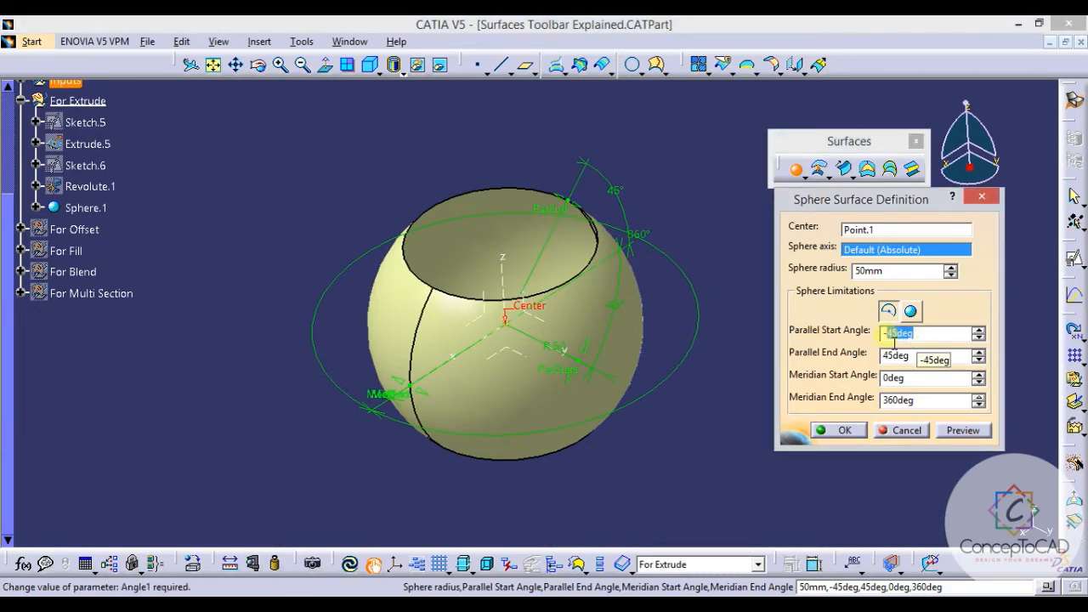
middle_click_drag(651, 238, 539, 243)
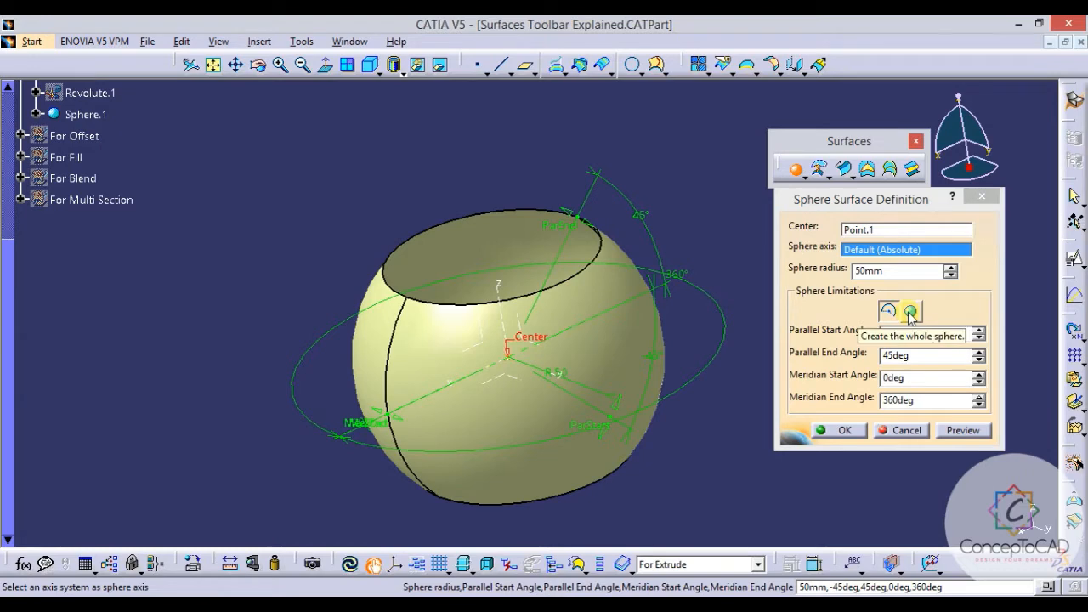
left_click(911, 313)
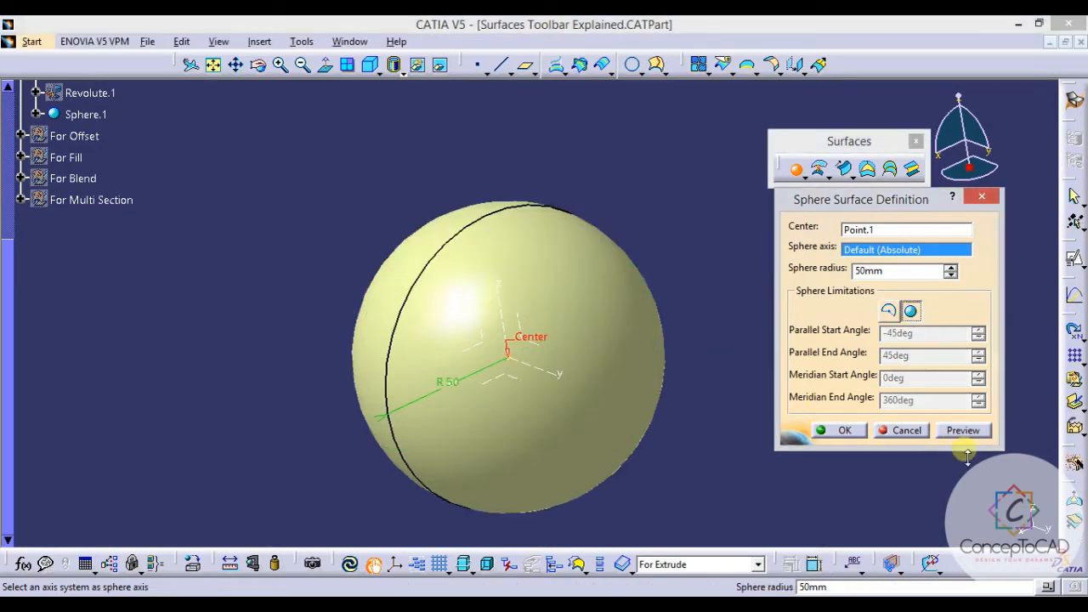
Confirm the whole sphere surface and hide it in the For Extrude set.
left_click(831, 430)
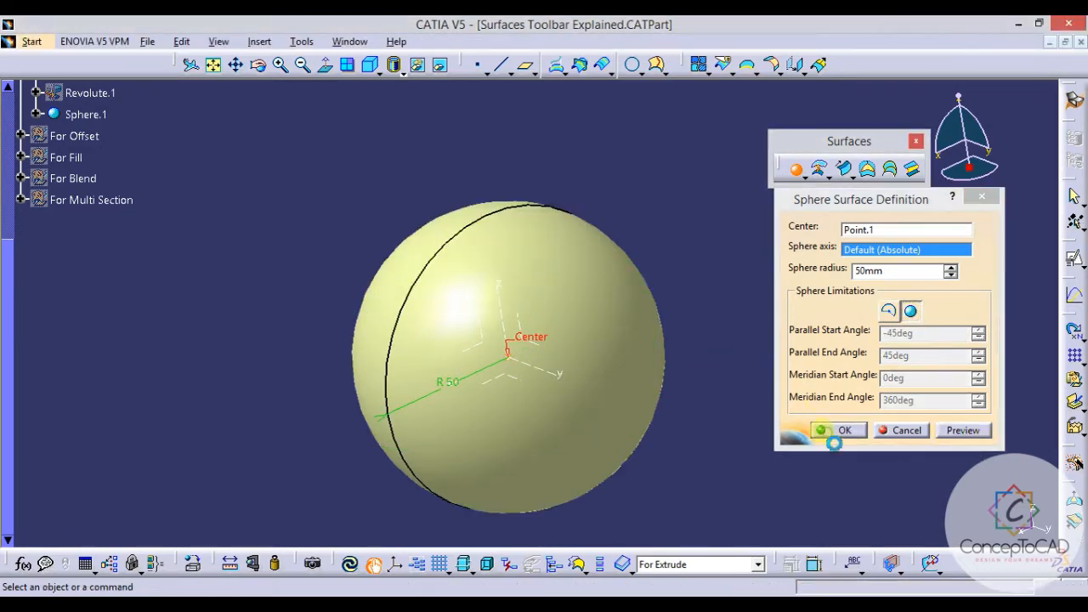
left_click(383, 263)
middle_click_drag(382, 262, 451, 355)
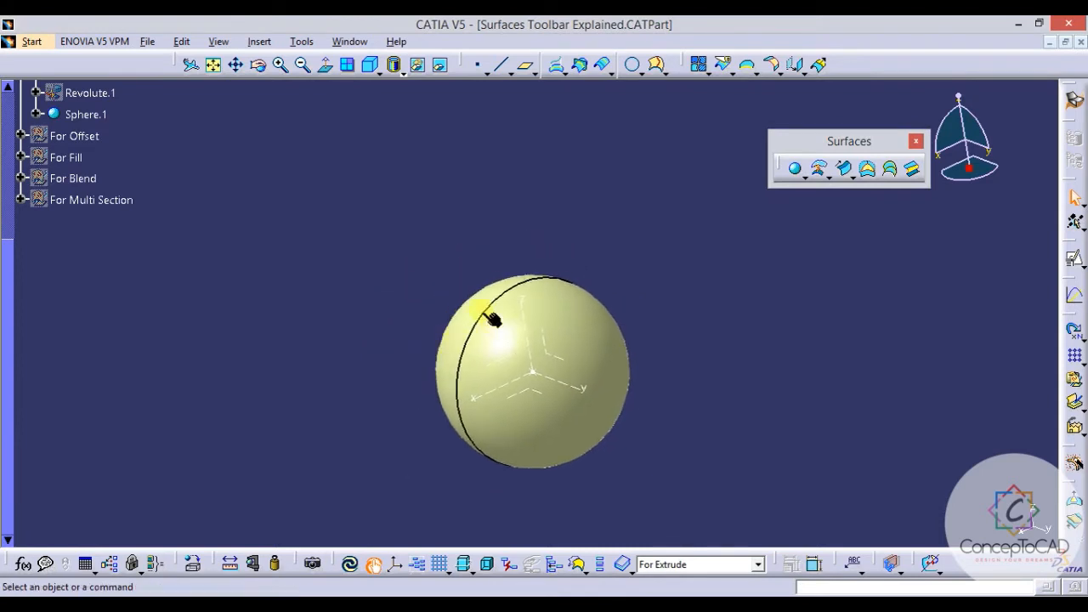
middle_click_drag(483, 313, 475, 275)
scroll(411, 272, "up", 2)
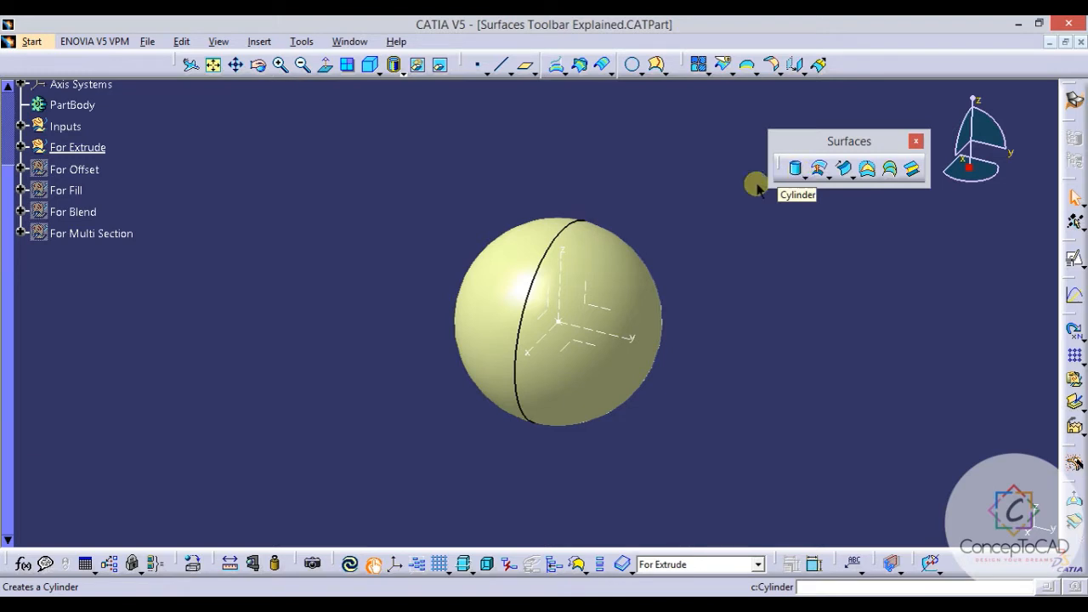
left_click(21, 147)
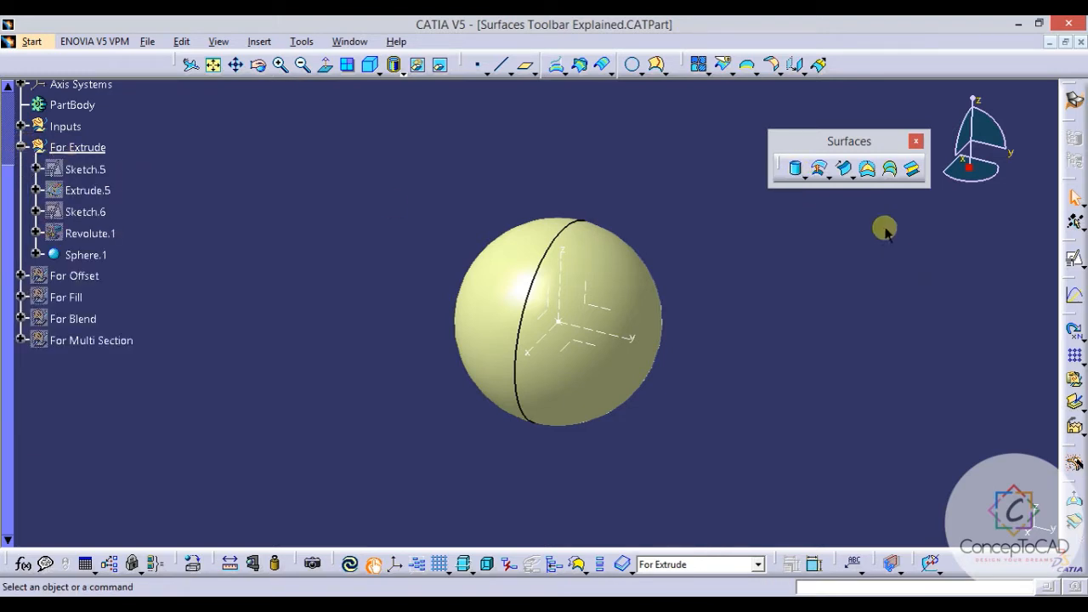
left_click(98, 255)
key("space")
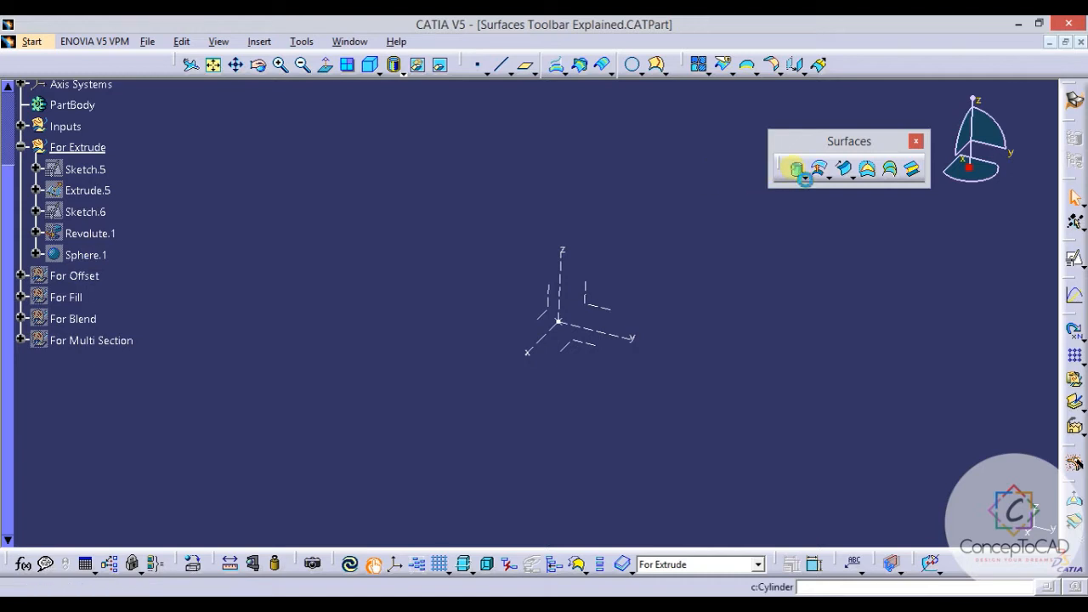
Start a cylinder surface centred on the origin point with the axis system's Z axis as its direction.
left_click(793, 169)
left_click_drag(830, 237, 811, 237)
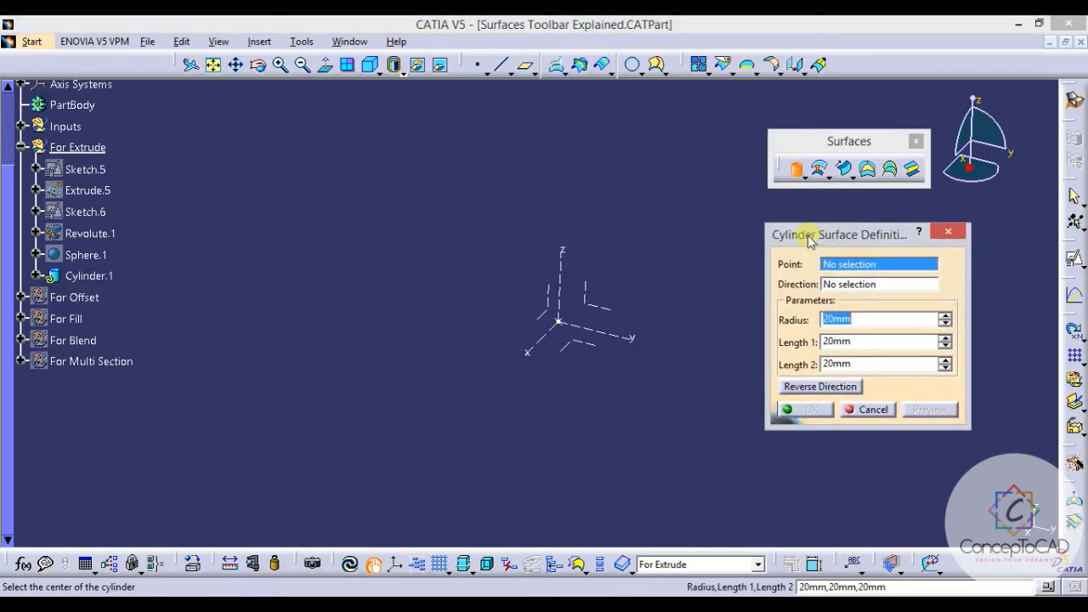
left_click_drag(803, 237, 805, 226)
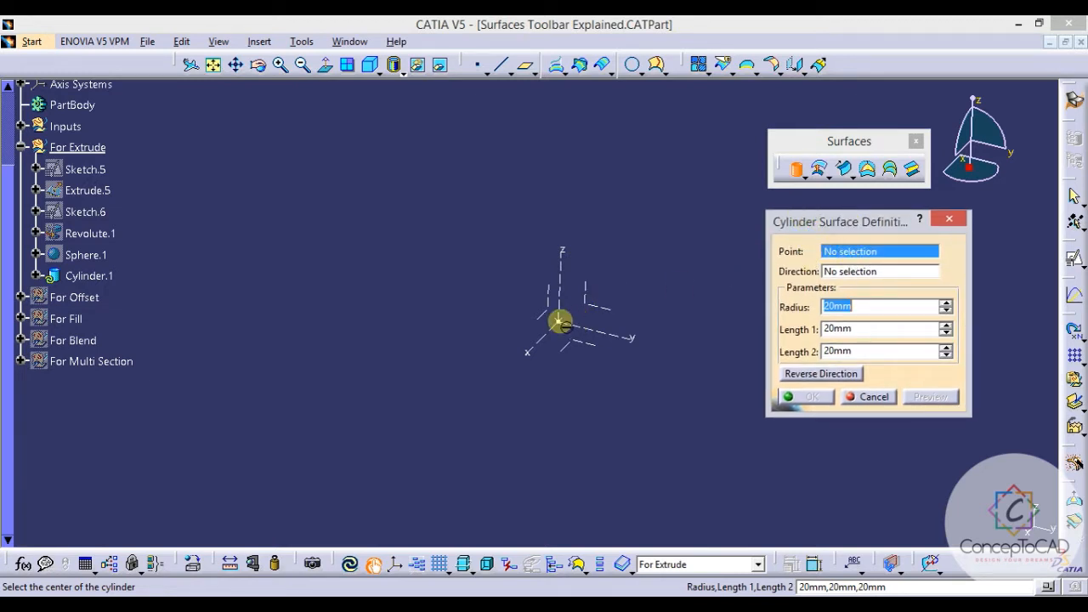
left_click(558, 321)
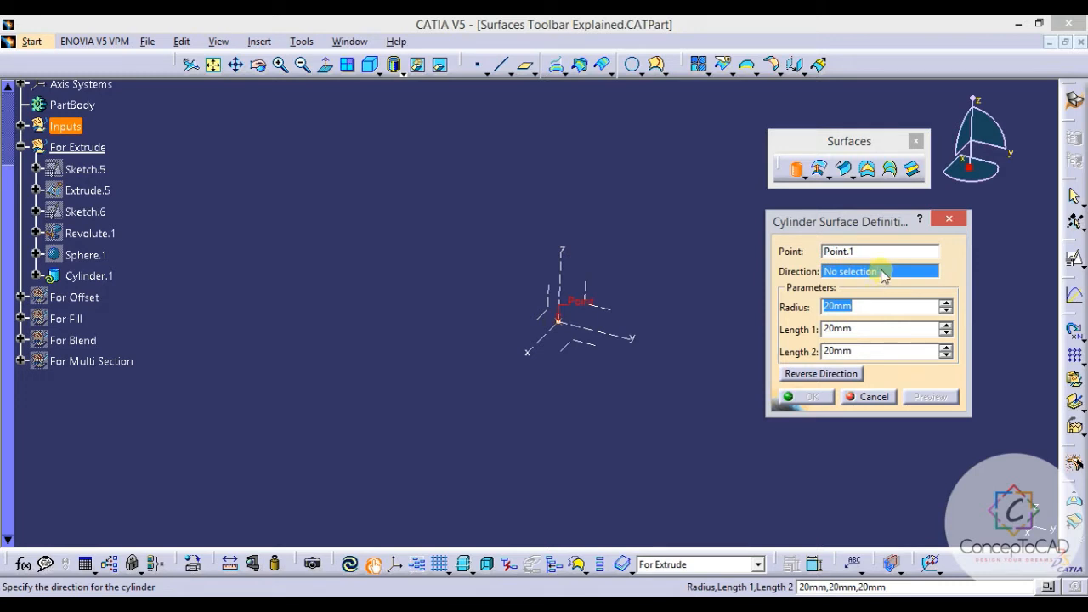
left_click(565, 282)
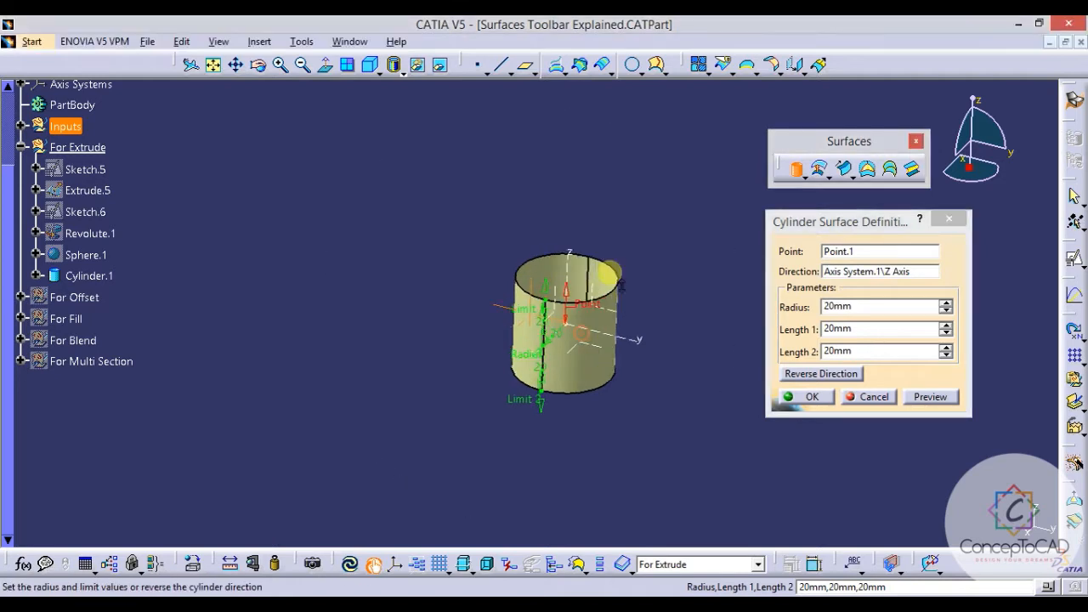
middle_click_drag(610, 273, 573, 307)
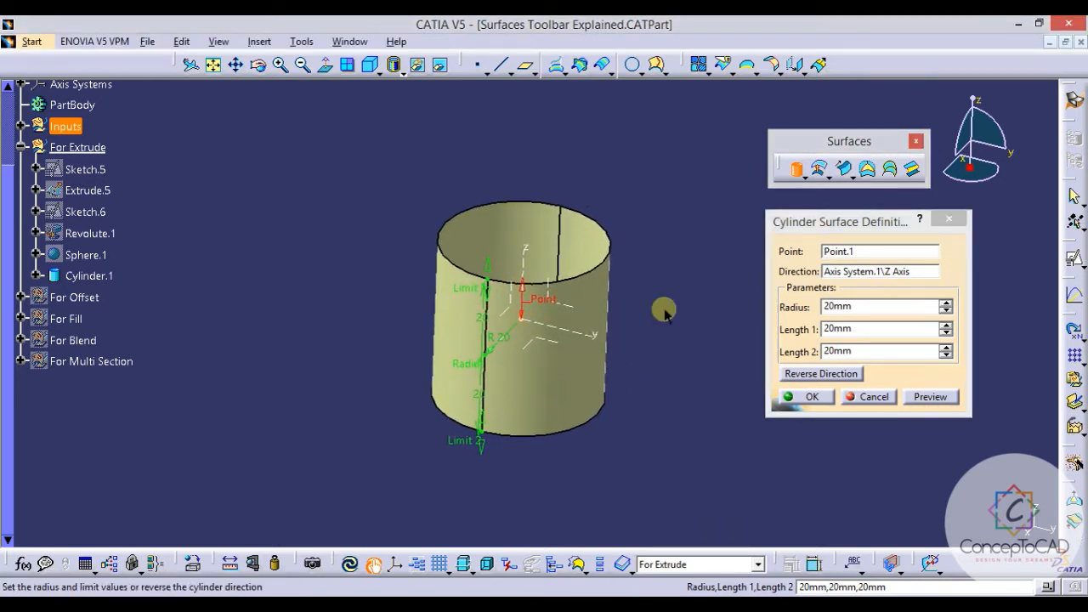
Set the cylinder's radius to 30 mm and preview it.
double_click(846, 306)
type("30")
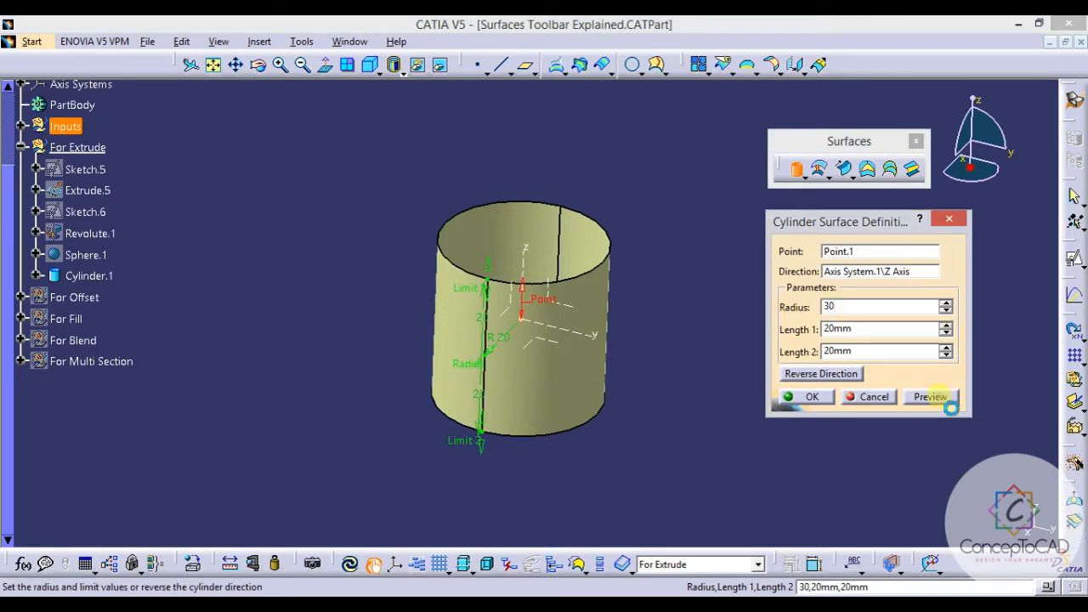
left_click(935, 398)
left_click(505, 235)
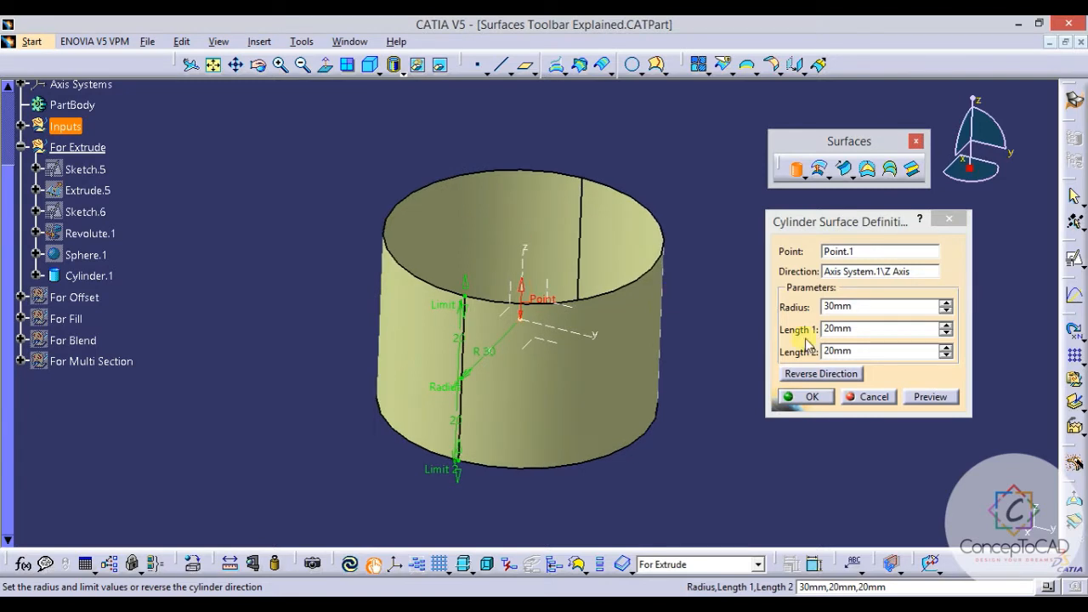
middle_click_drag(693, 307, 660, 293)
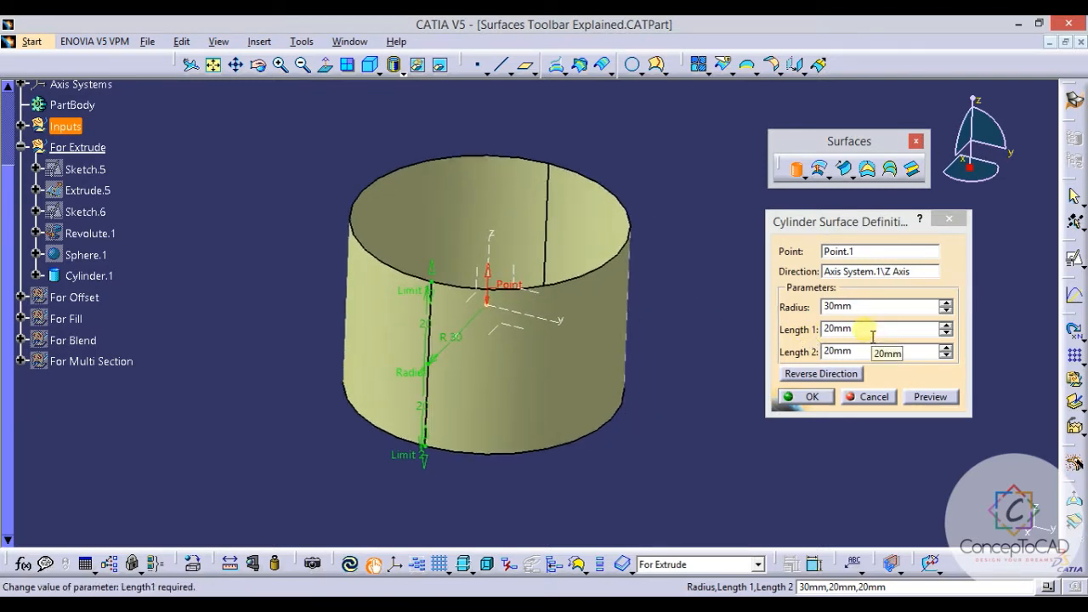
Set the cylinder's Length 1 to 50 mm and Length 2 to 30 mm, and create the surface.
left_click_drag(872, 337, 826, 338)
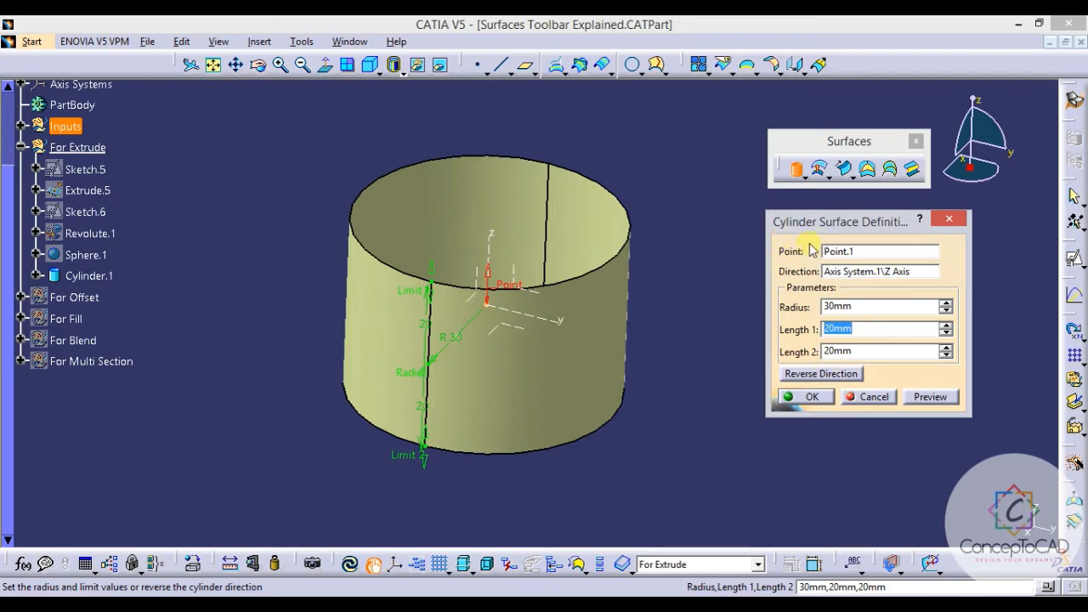
type("50")
left_click(878, 351)
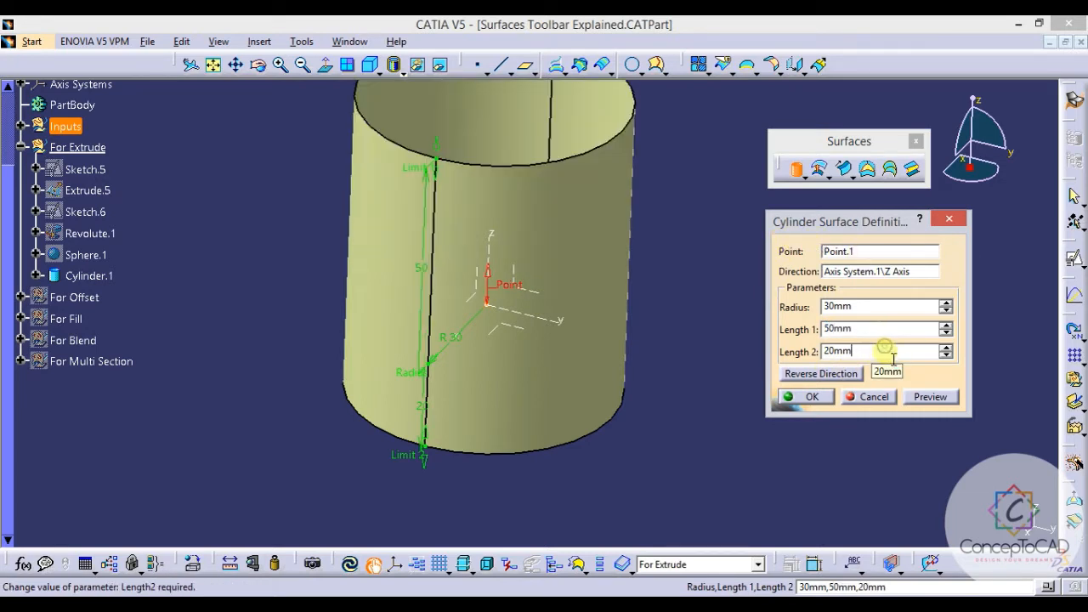
left_click(930, 396)
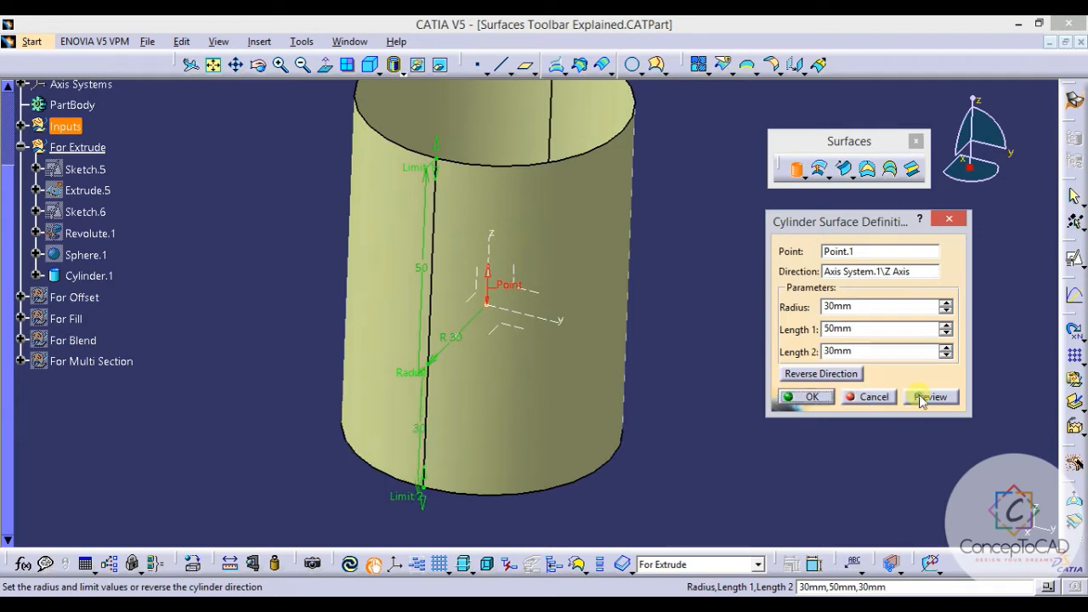
left_click(808, 396)
middle_click_drag(604, 345, 631, 322)
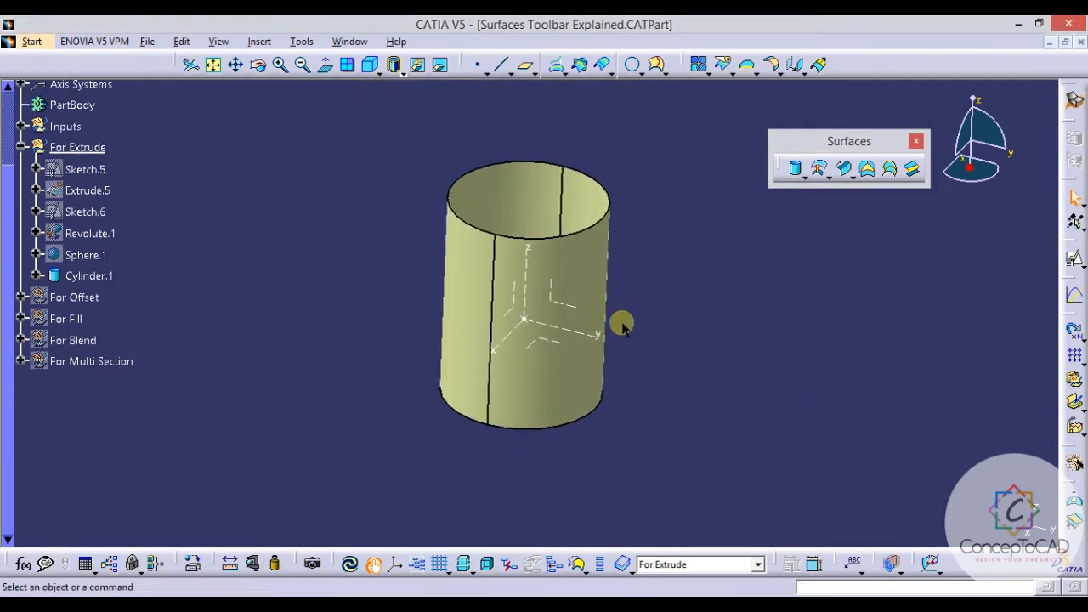
middle_click_drag(607, 340, 604, 357)
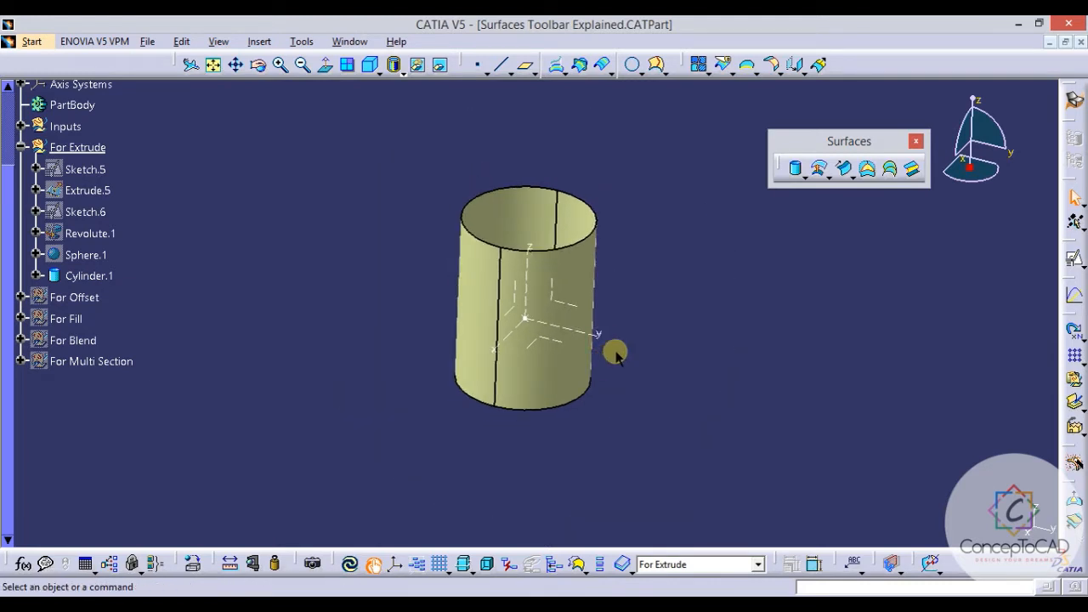
Hide the cylinder surface and define the For Offset geometrical set as the work object.
left_click(110, 277)
key("space")
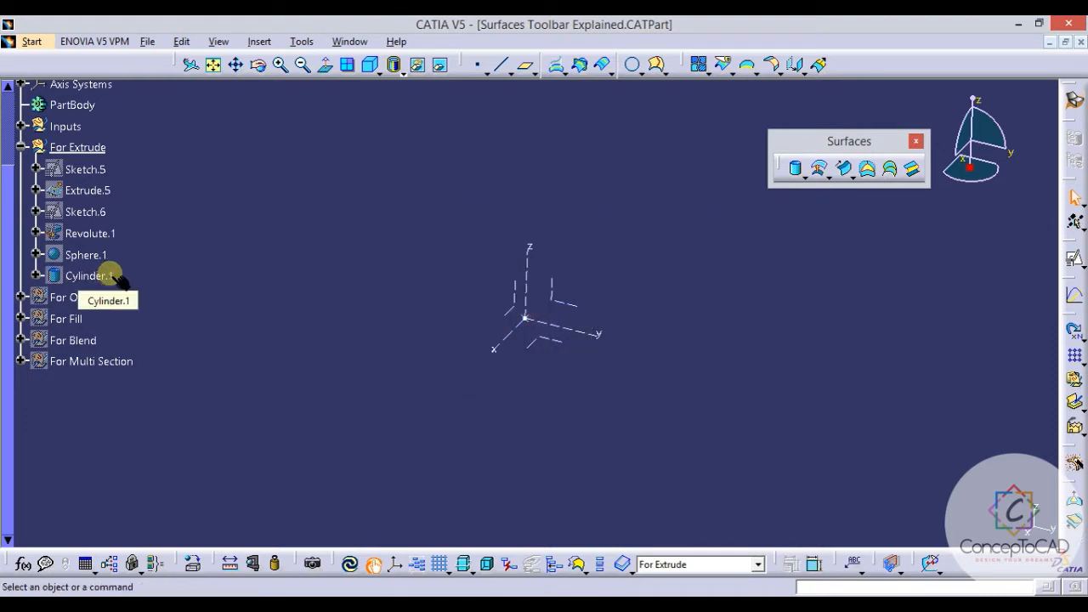
left_click(20, 147)
right_click(57, 170)
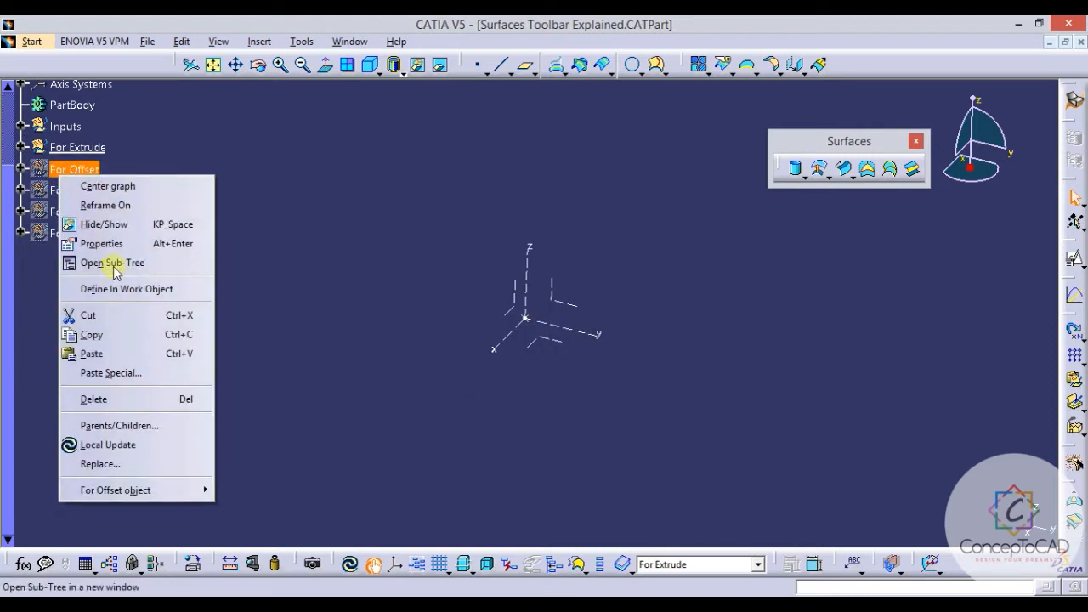
left_click(114, 289)
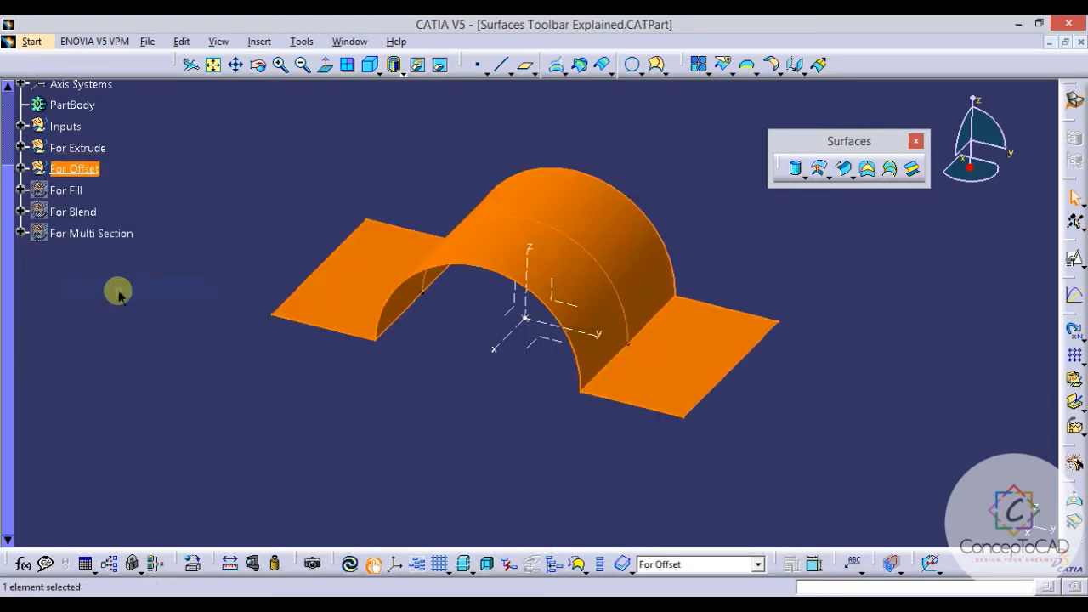
left_click(474, 333)
mouse_move(709, 287)
middle_mouse_down()
mouse_move(698, 285)
mouse_move(705, 299)
middle_mouse_up()
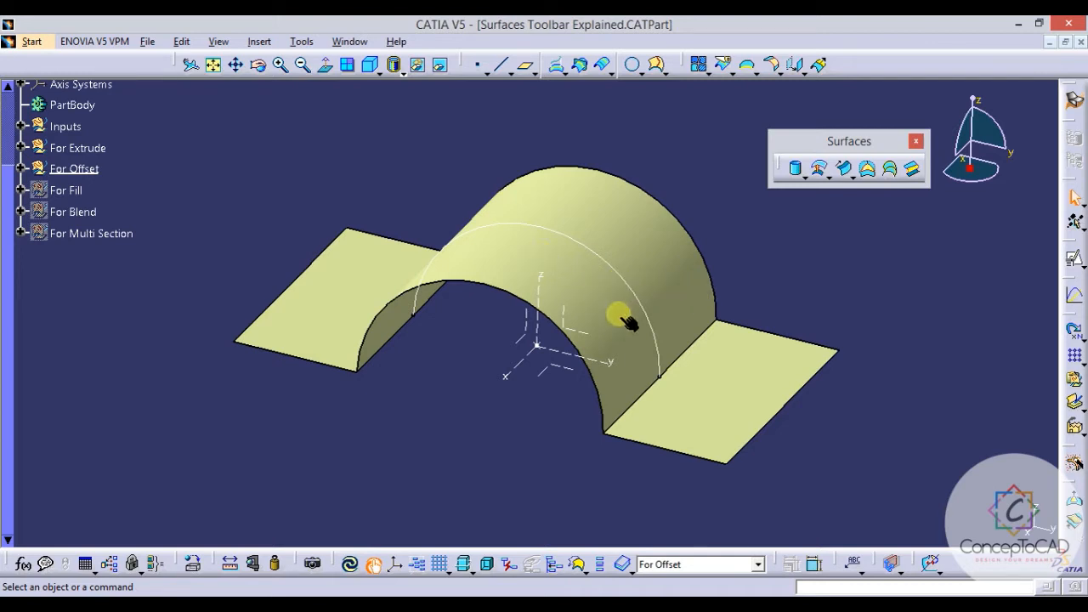
left_click(607, 264)
left_click(729, 234)
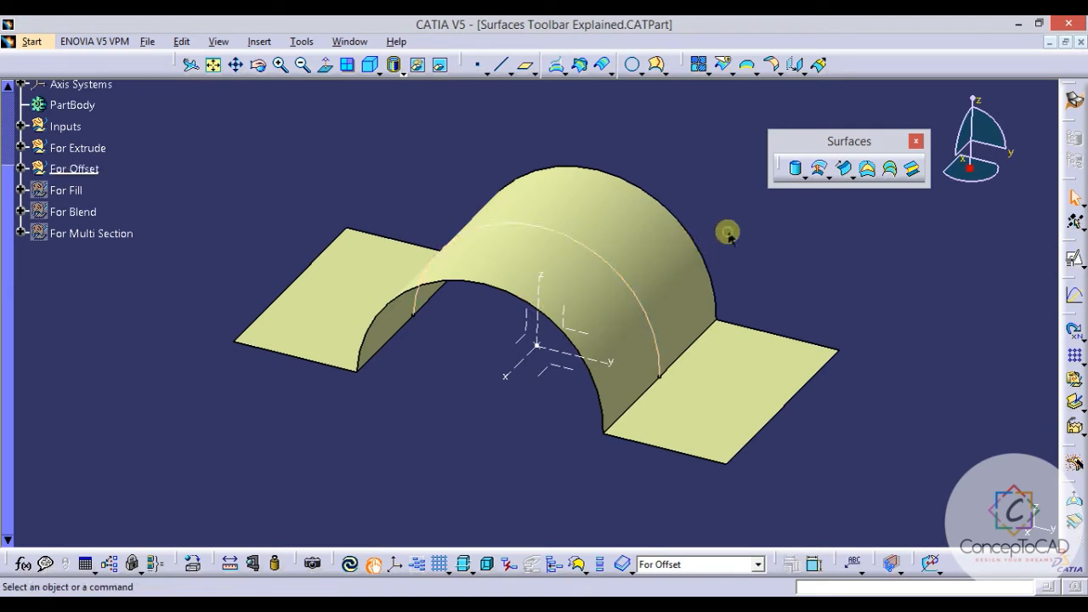
middle_click_drag(711, 231, 721, 243)
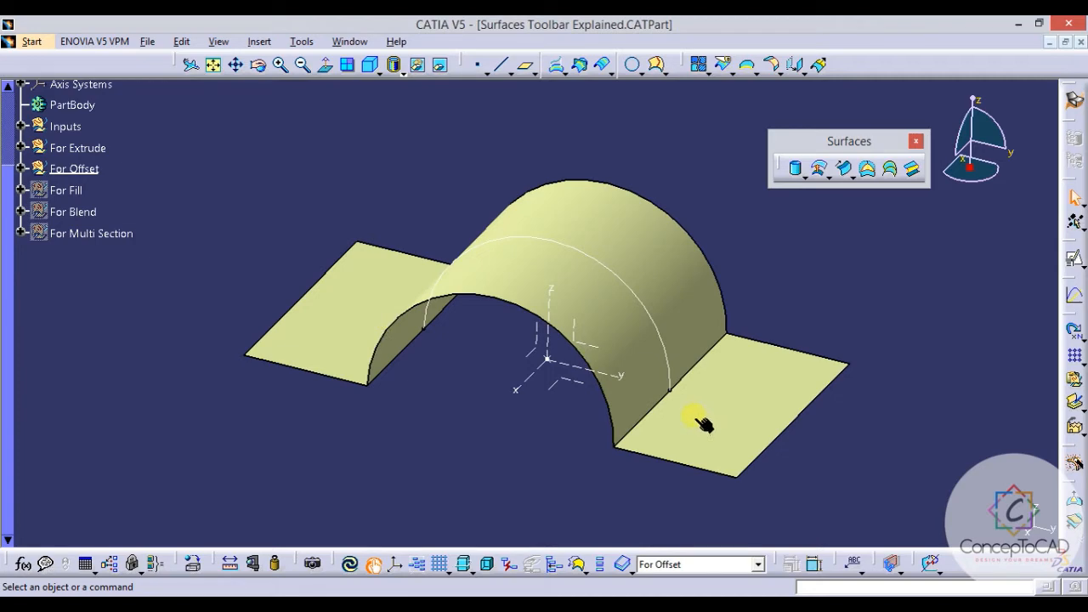
Start an offset surface from the joined arch surface, set the offset to 30 mm, and preview it.
left_click(819, 172)
left_click(665, 270)
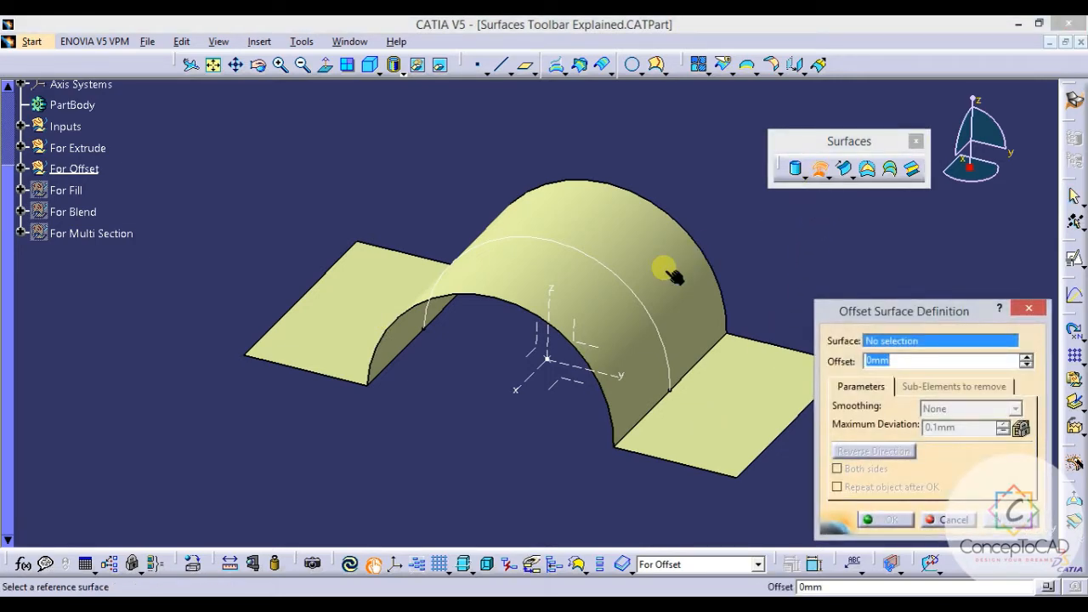
middle_click_drag(676, 280, 717, 316)
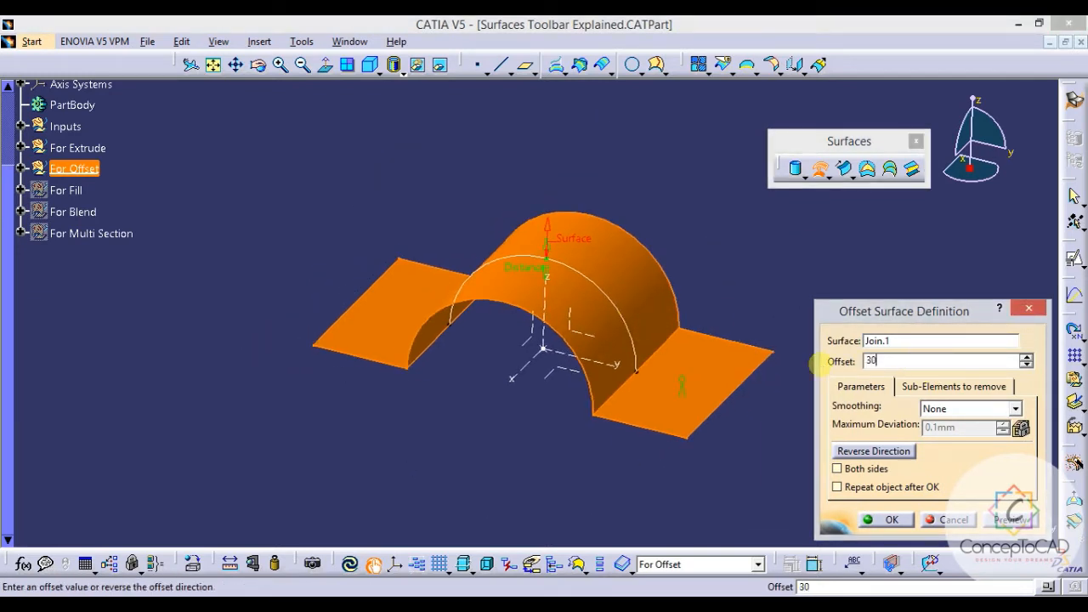
left_click_drag(922, 311, 905, 265)
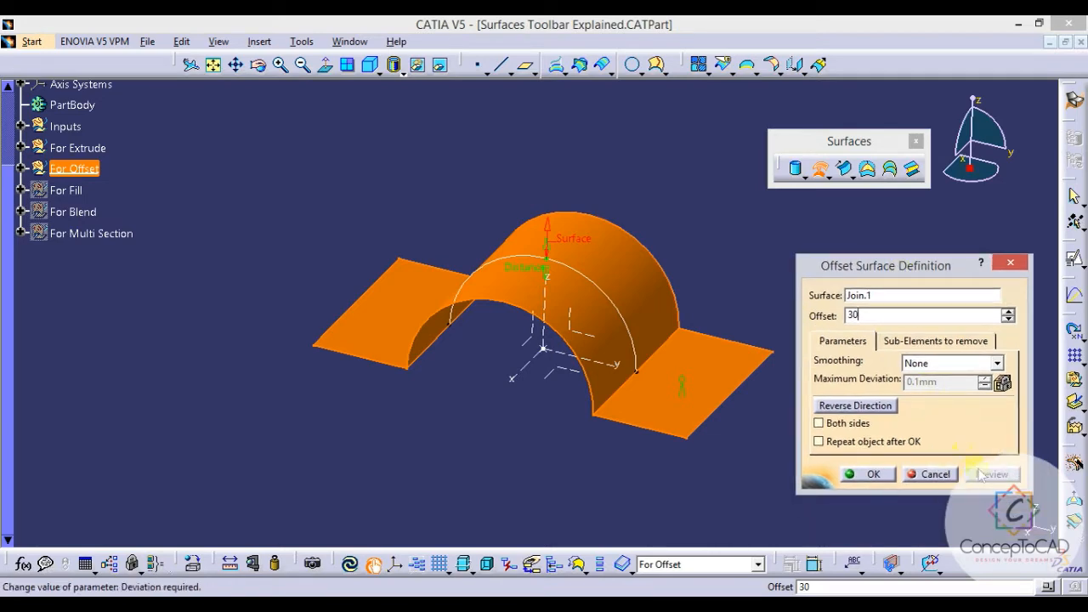
left_click(986, 474)
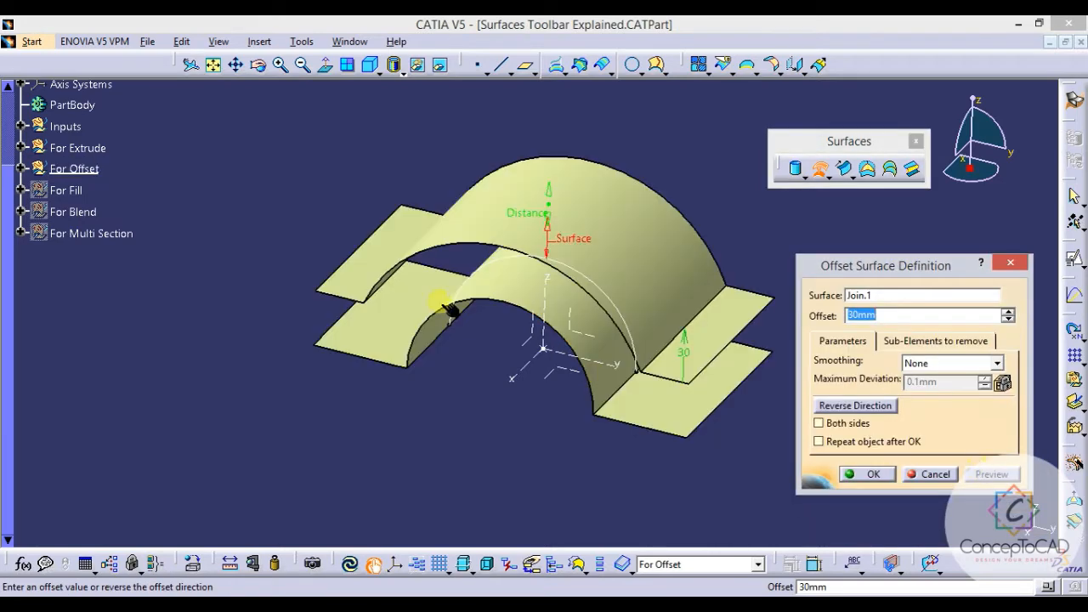
Reverse the offset direction to inspect the surface on the inner side, and reverse it back.
middle_click_drag(505, 303, 510, 275)
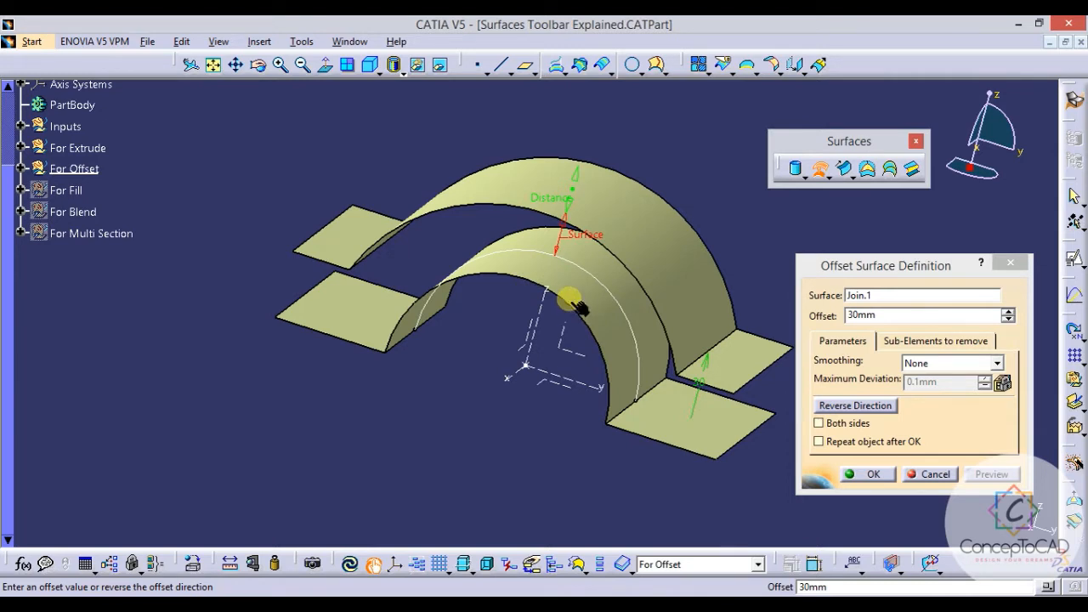
left_click(852, 407)
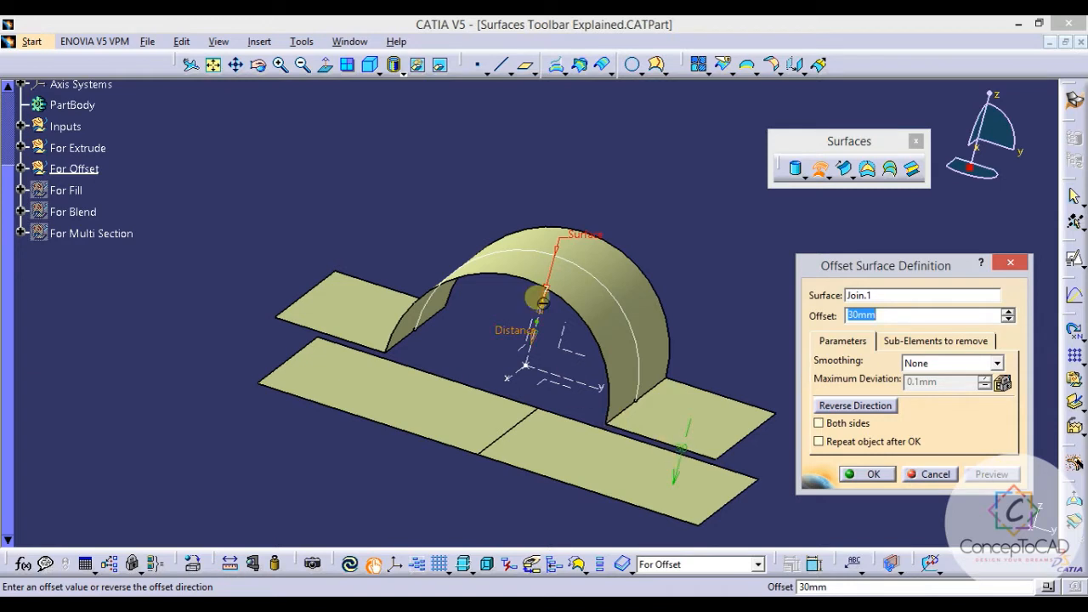
left_click(856, 405)
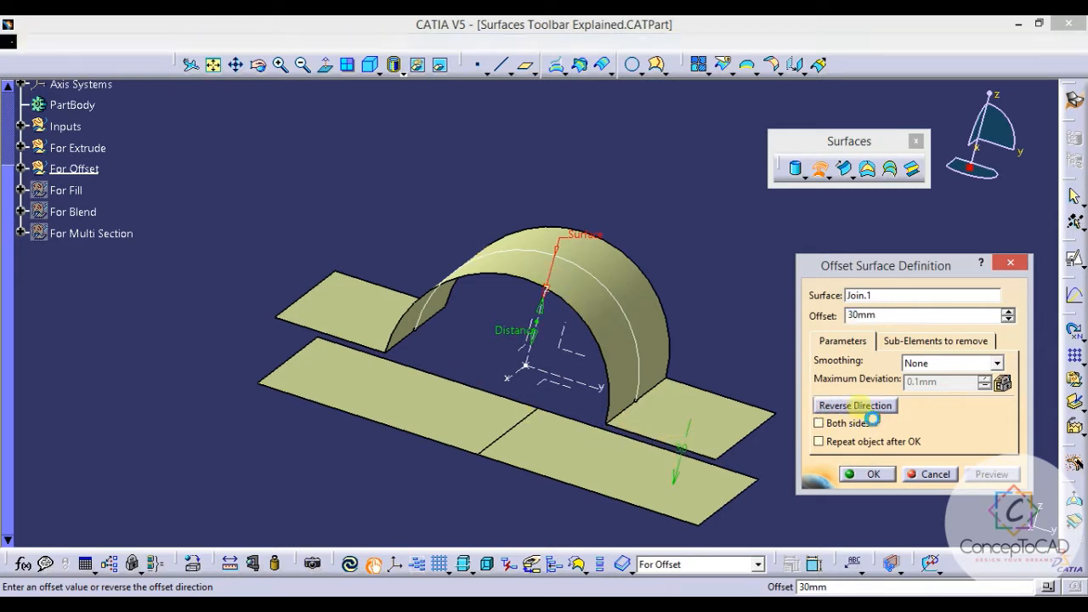
Set the offset to 10 mm, enable offsetting on both sides, and preview the result.
double_click(863, 316)
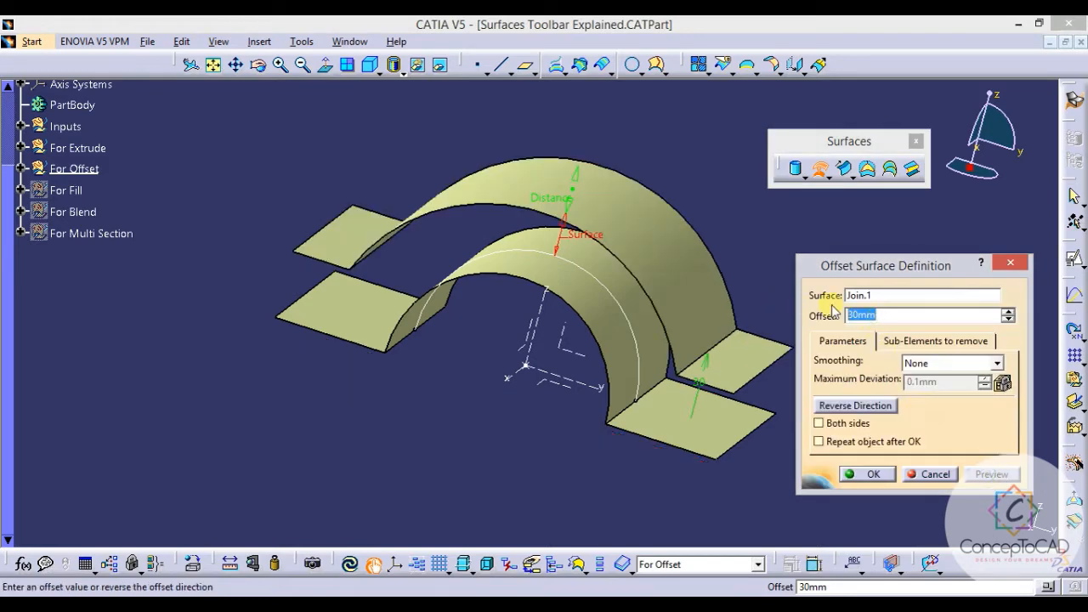
type("10")
left_click(973, 477)
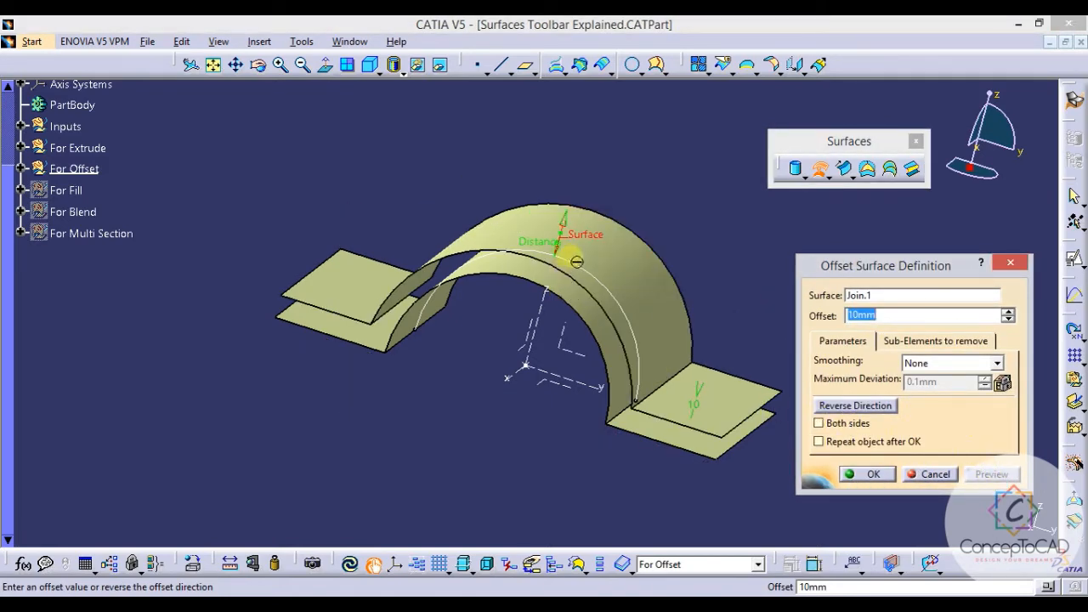
left_click(860, 424)
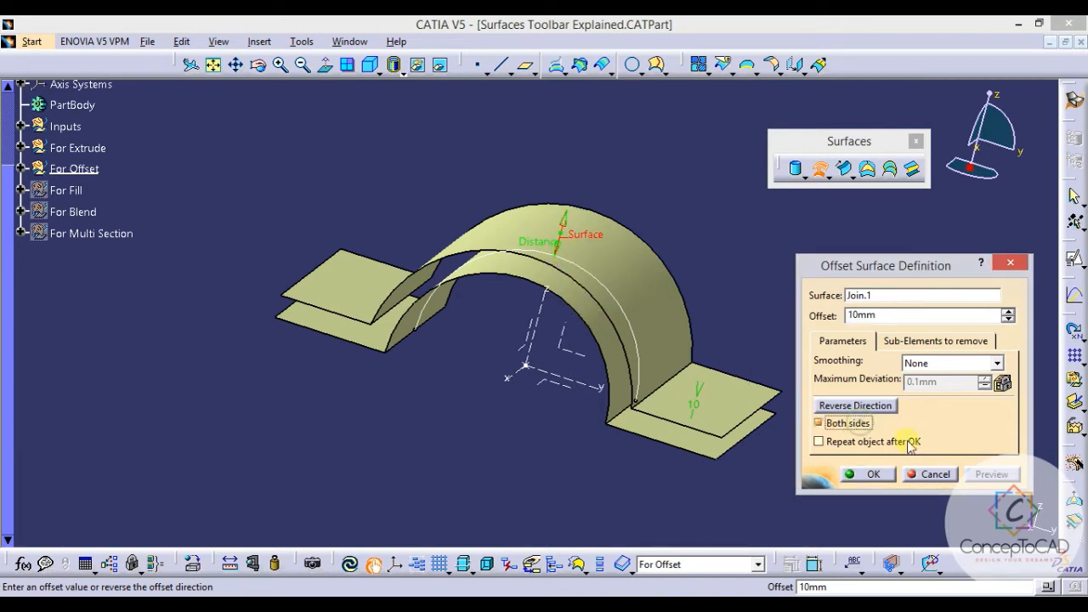
left_click(993, 474)
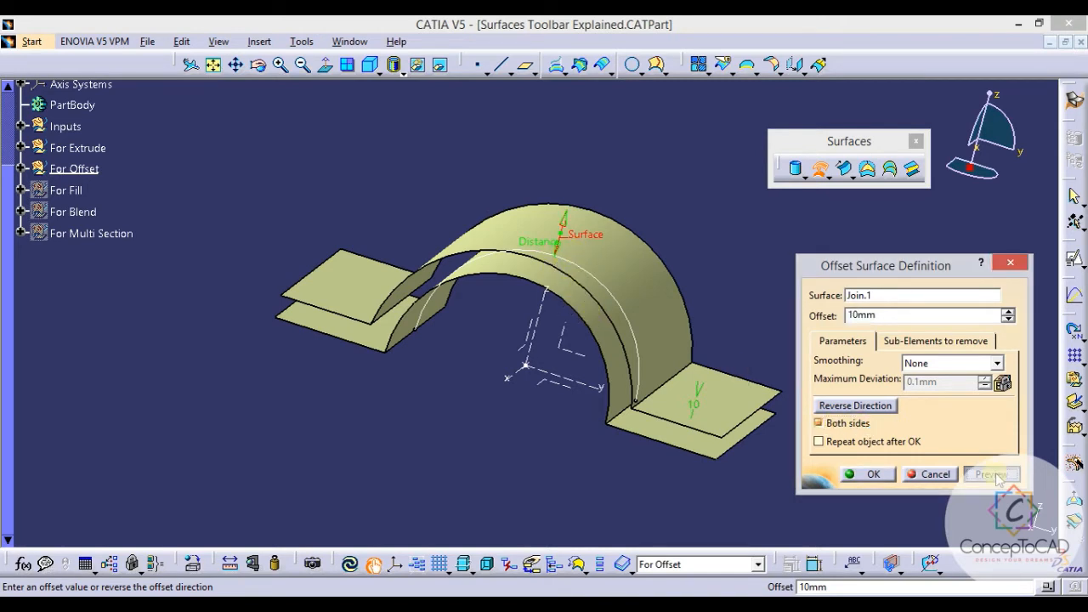
Confirm the two-sided offset to create surfaces on both sides of the joined arch surface.
left_click(874, 474)
middle_click_drag(646, 367, 692, 384)
middle_click_drag(675, 331, 665, 302)
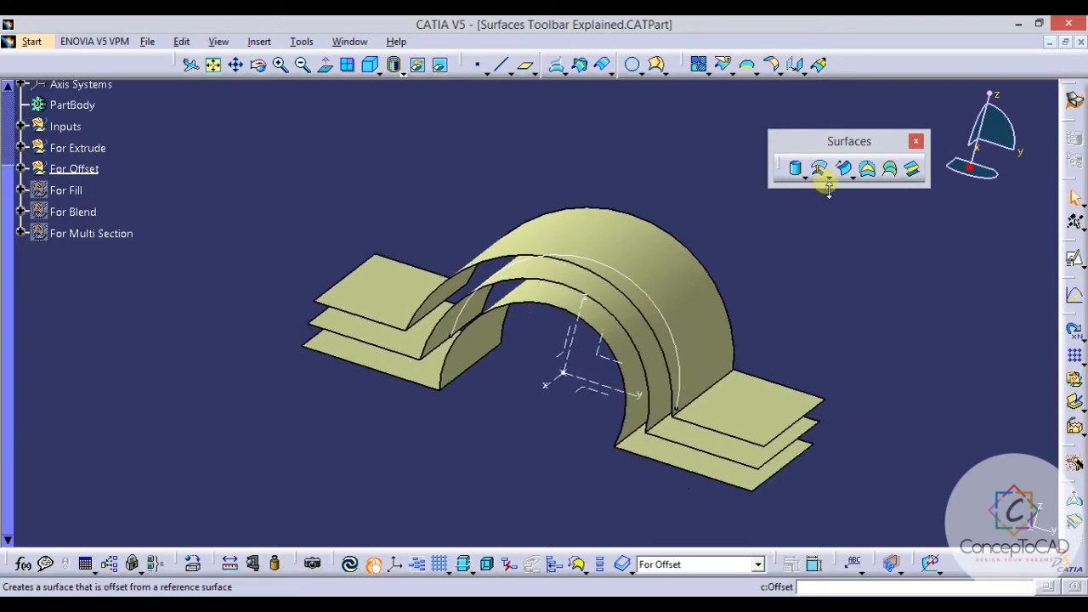
Expand the For Offset set and examine the arch and flat faces of the outer offset surface.
left_click(828, 178)
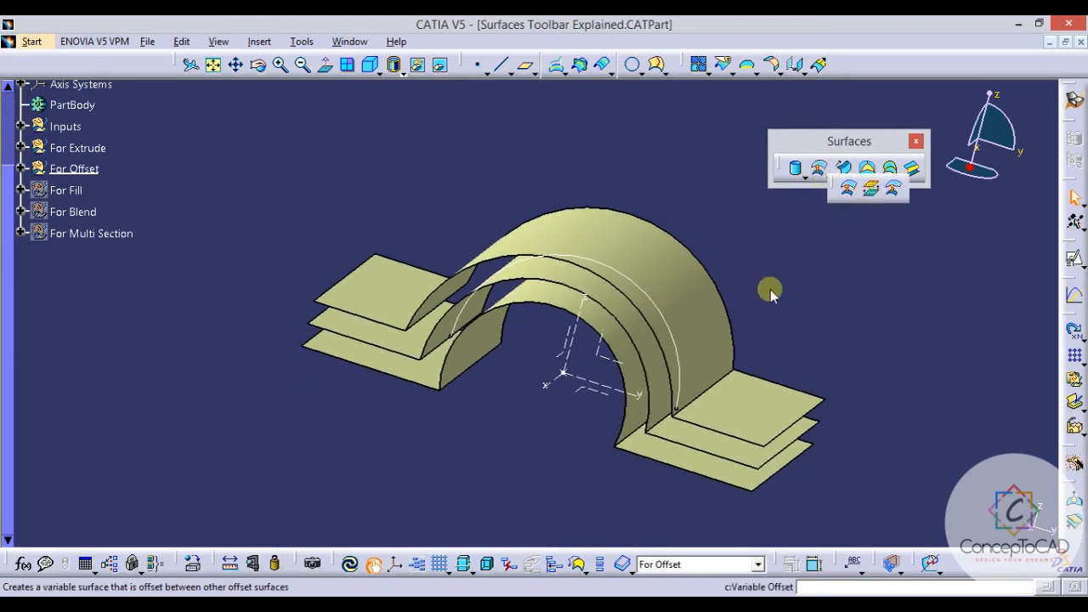
left_click(21, 168)
middle_click_drag(599, 280, 632, 306)
left_click(639, 314)
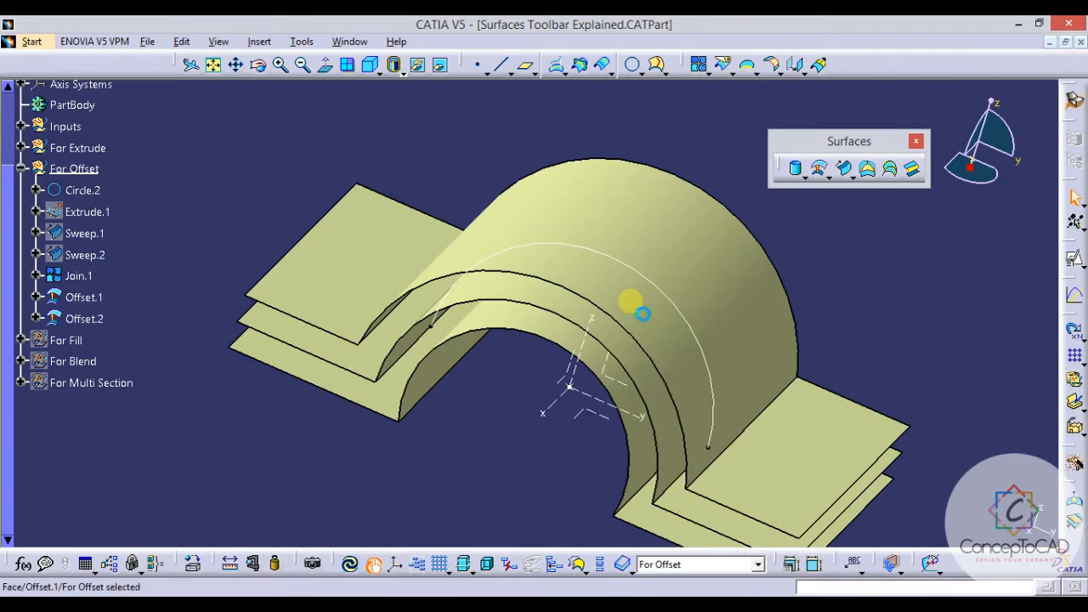
middle_click_drag(629, 304, 491, 304)
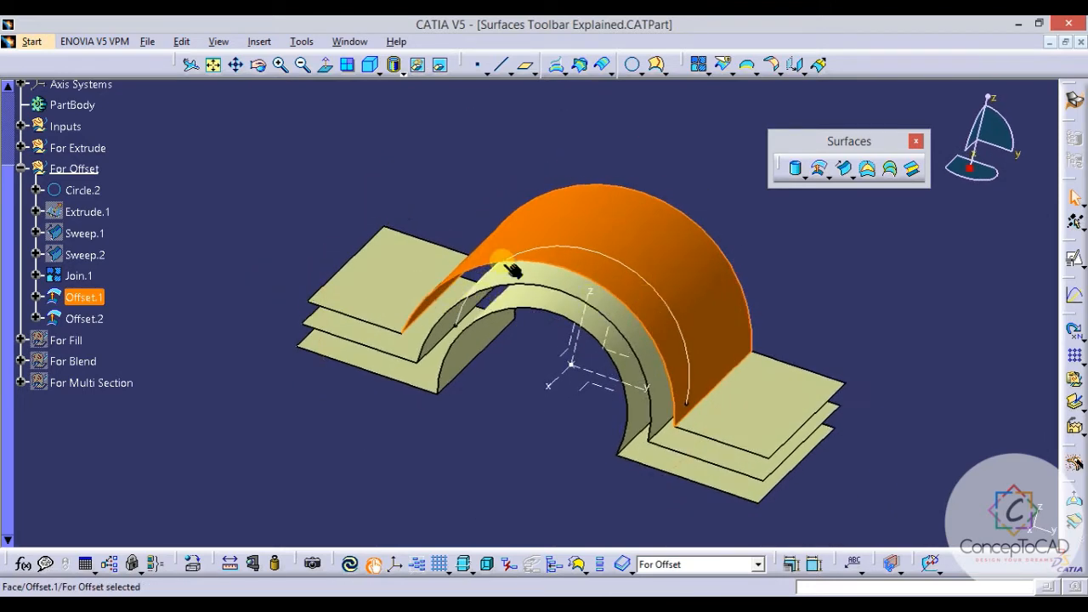
left_click(826, 303)
middle_click_drag(741, 323, 736, 328)
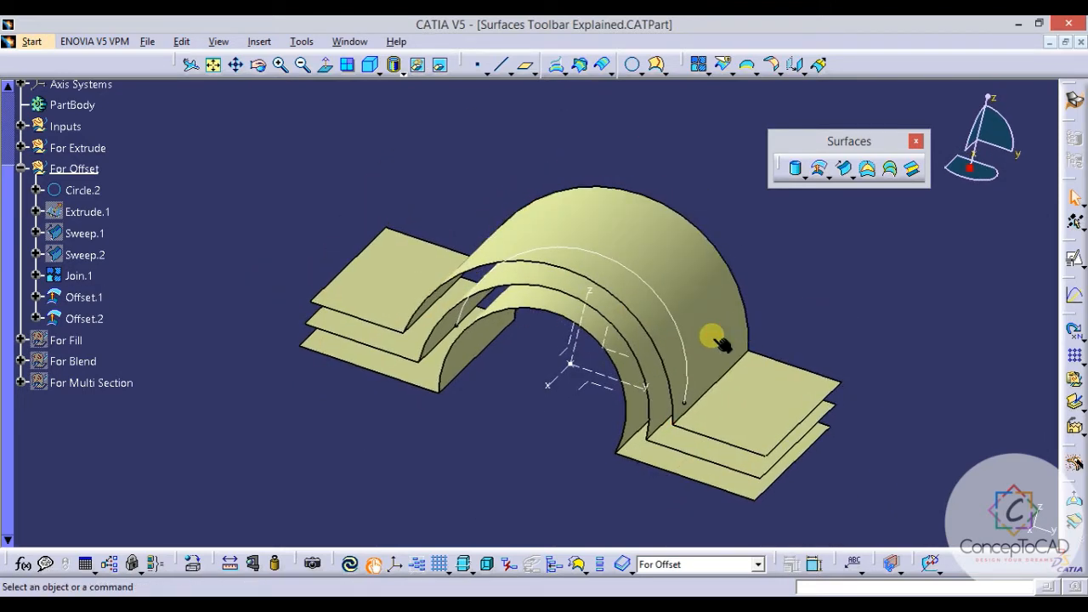
left_click(759, 413)
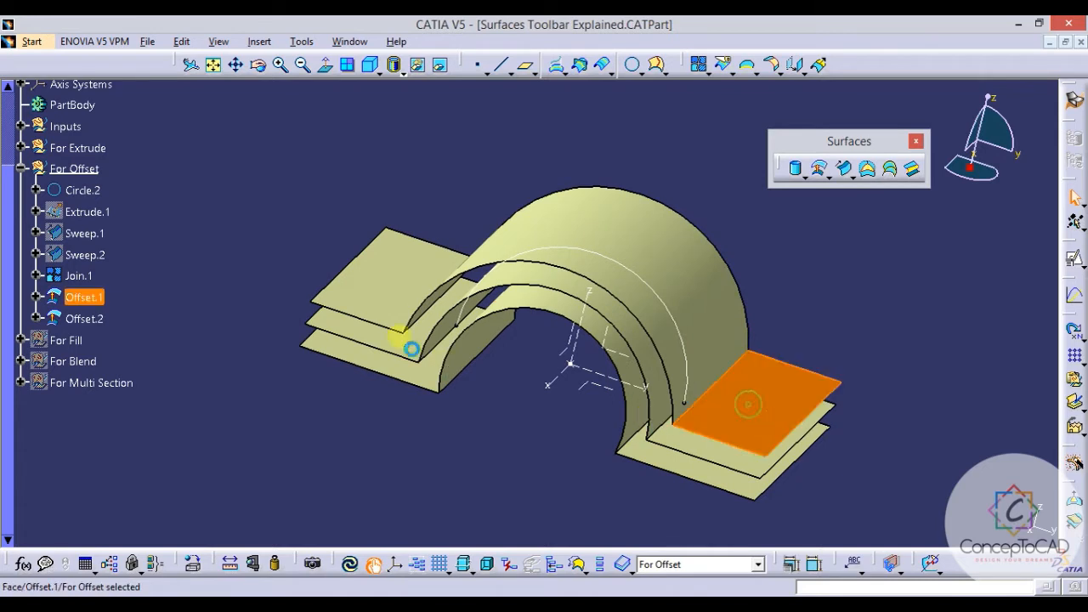
left_click(390, 299)
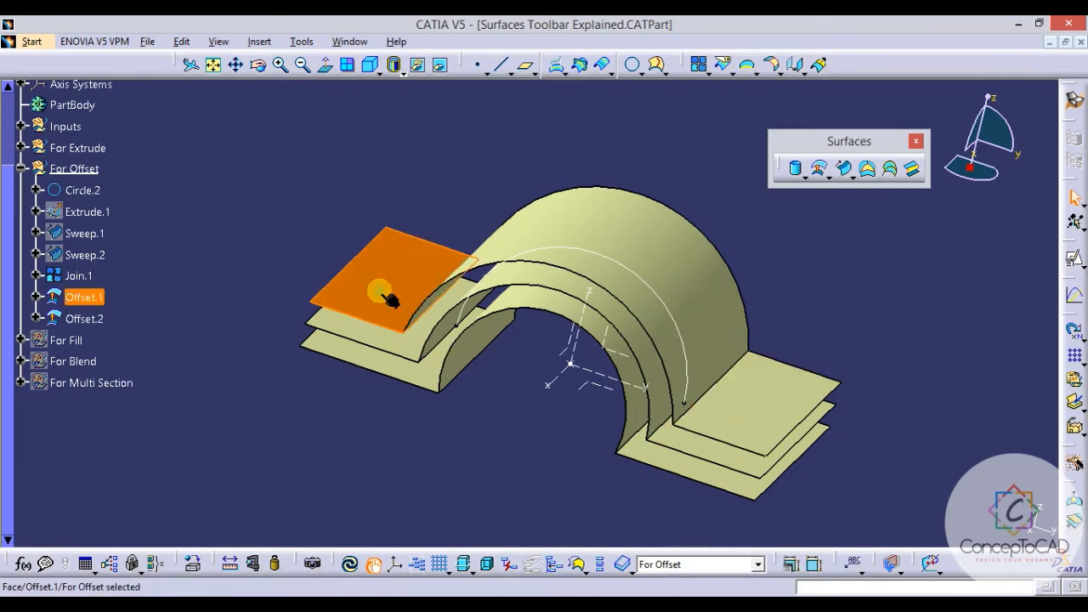
left_click(671, 248)
middle_click_drag(614, 309, 734, 236)
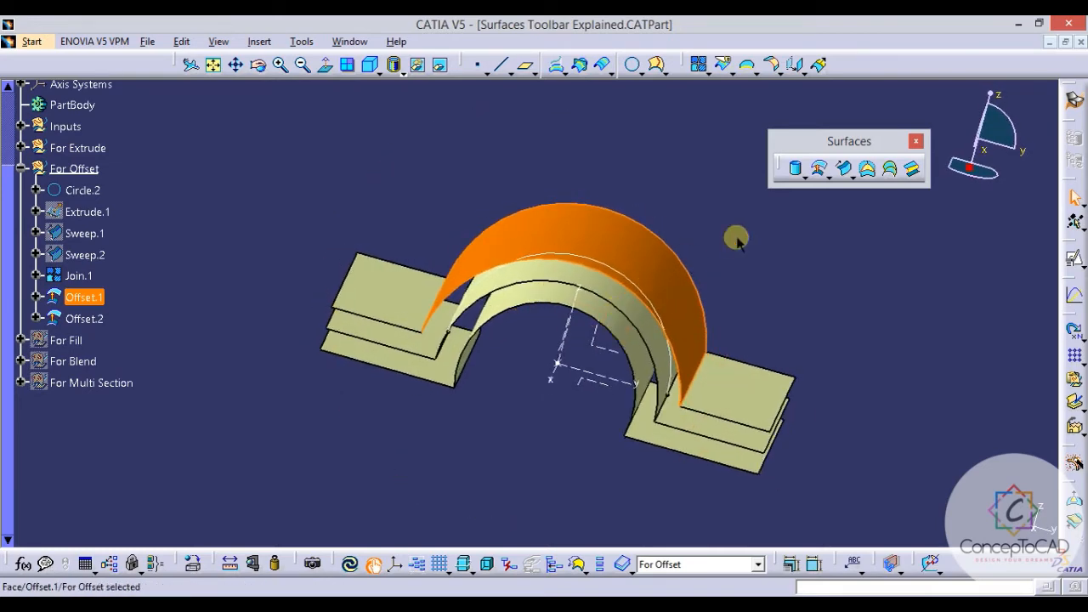
left_click(752, 231)
Hide the outer and inner offset surfaces so that only the joined arch surface is displayed.
left_click(380, 288)
middle_click_drag(513, 302, 538, 223)
left_click(530, 219)
key("space")
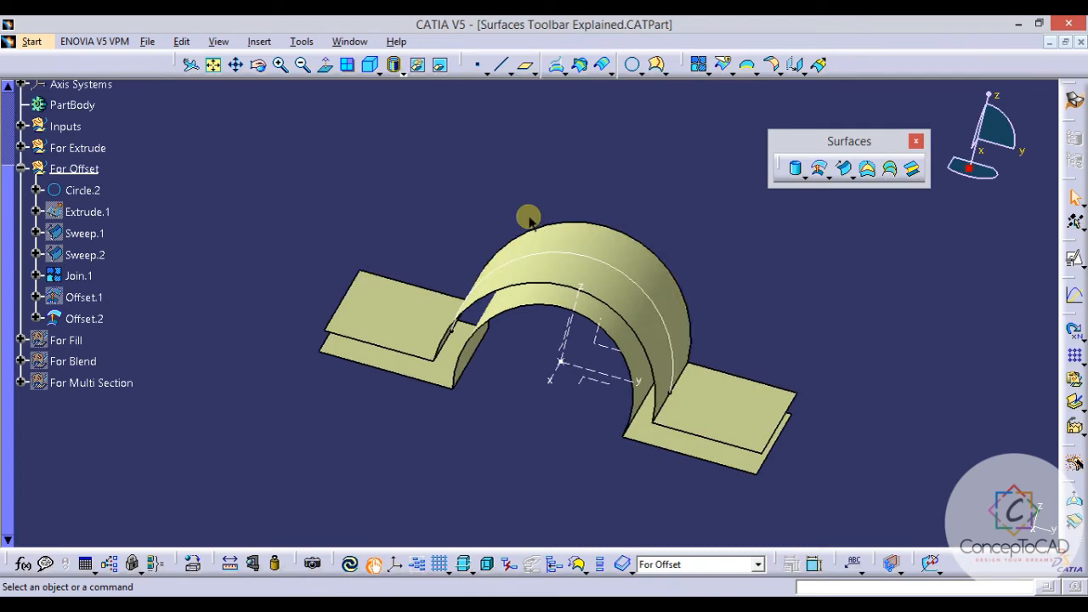
left_click(451, 373)
key("space")
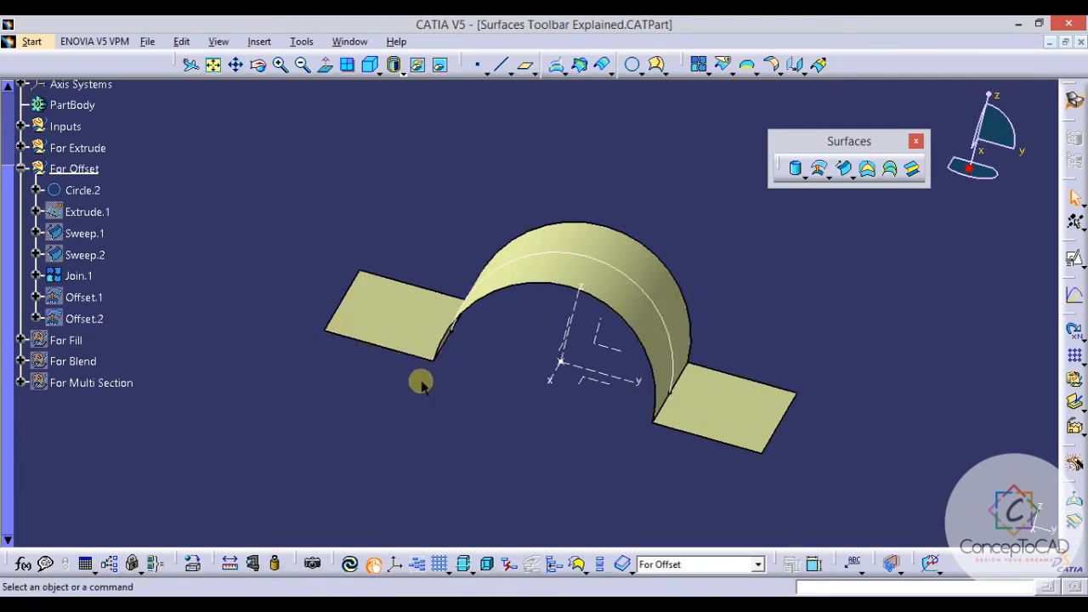
Start a variable offset with the joined arch surface as the base surface.
middle_click_drag(420, 383, 748, 266)
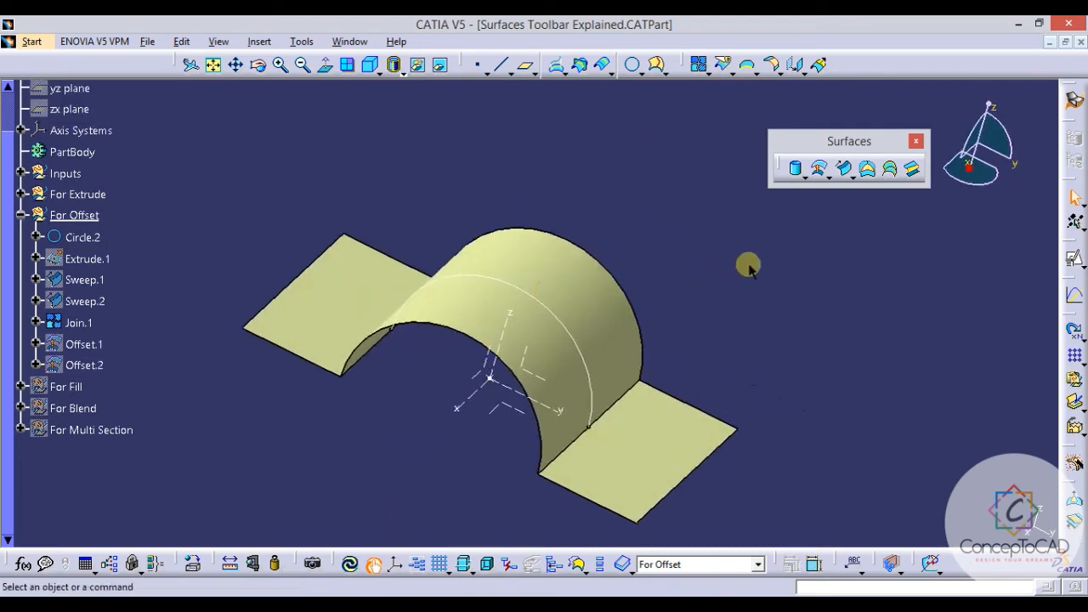
left_click(827, 176)
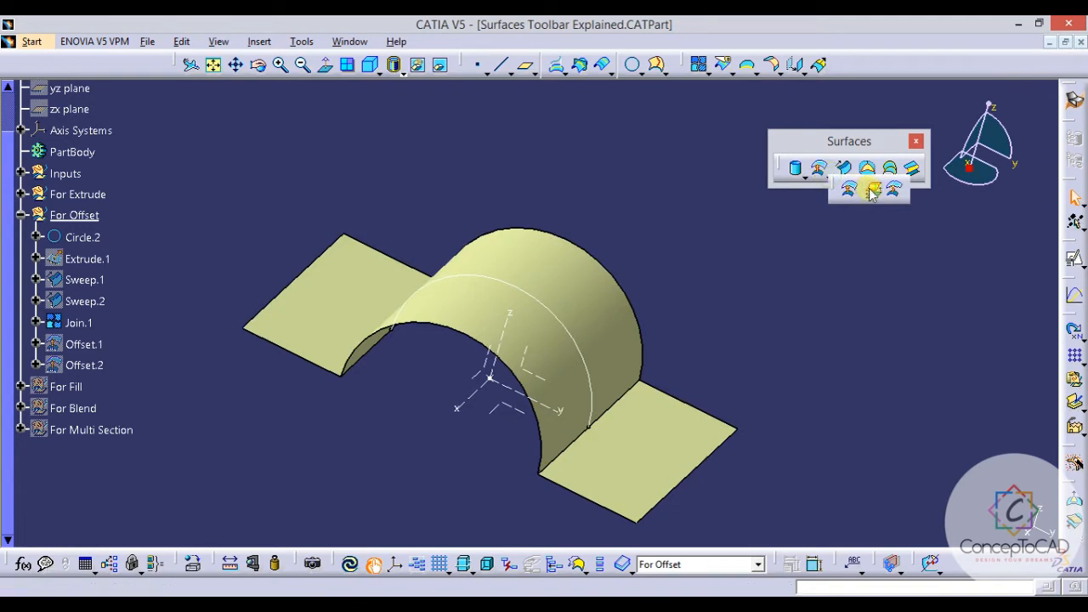
left_click(873, 192)
middle_click_drag(573, 330, 571, 212)
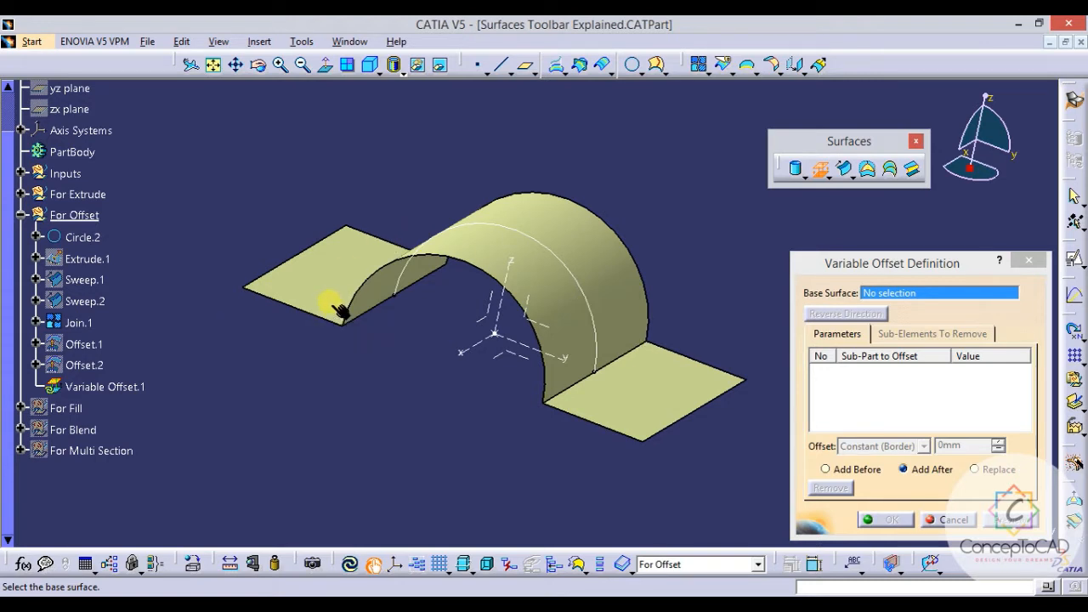
left_click(603, 270)
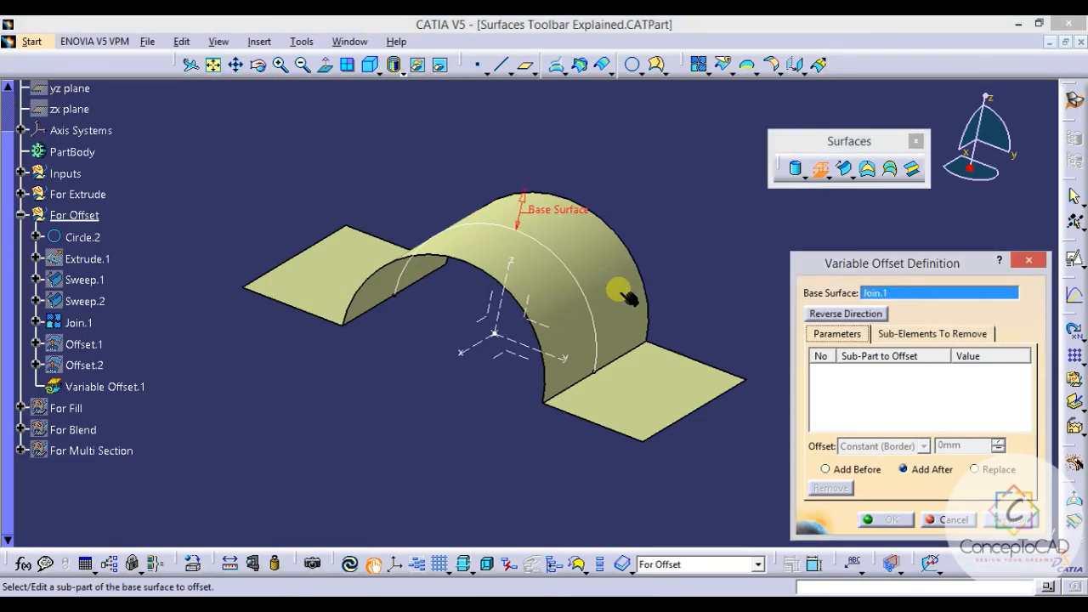
middle_click_drag(446, 344, 480, 333)
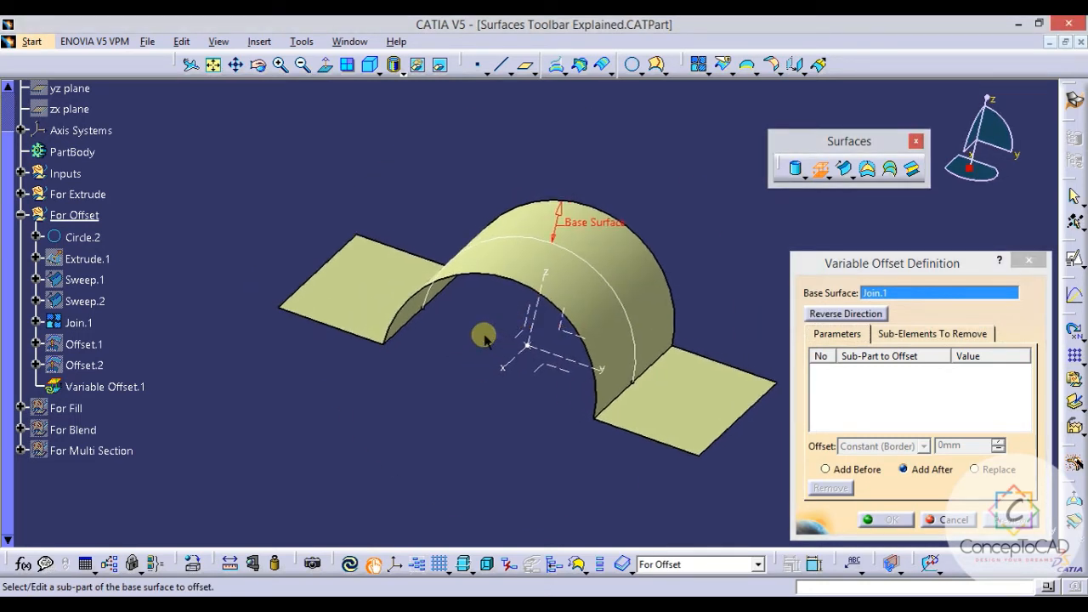
left_click(388, 294)
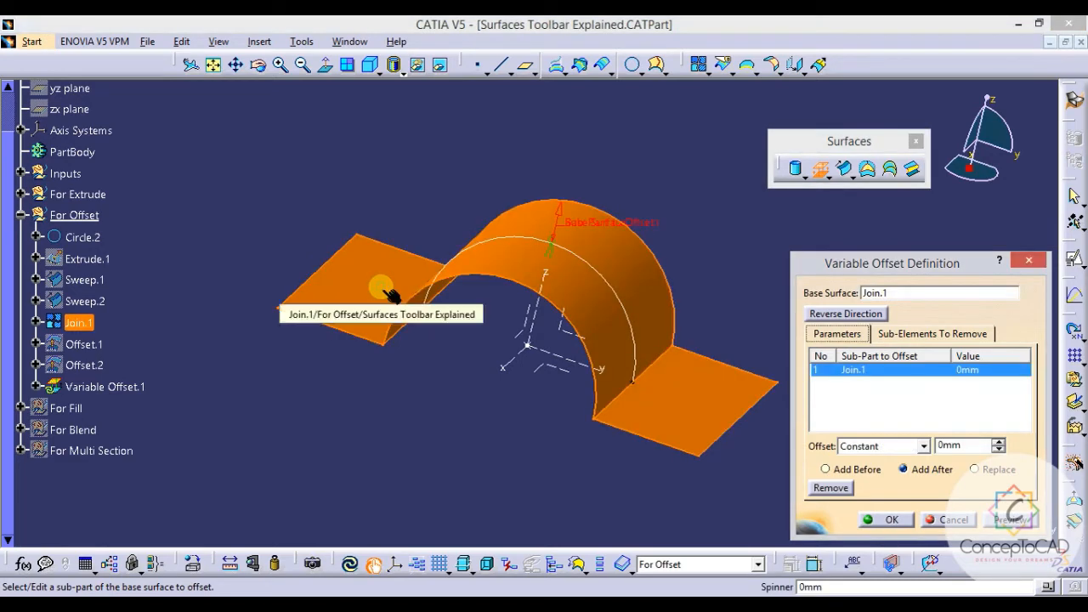
right_click(846, 372)
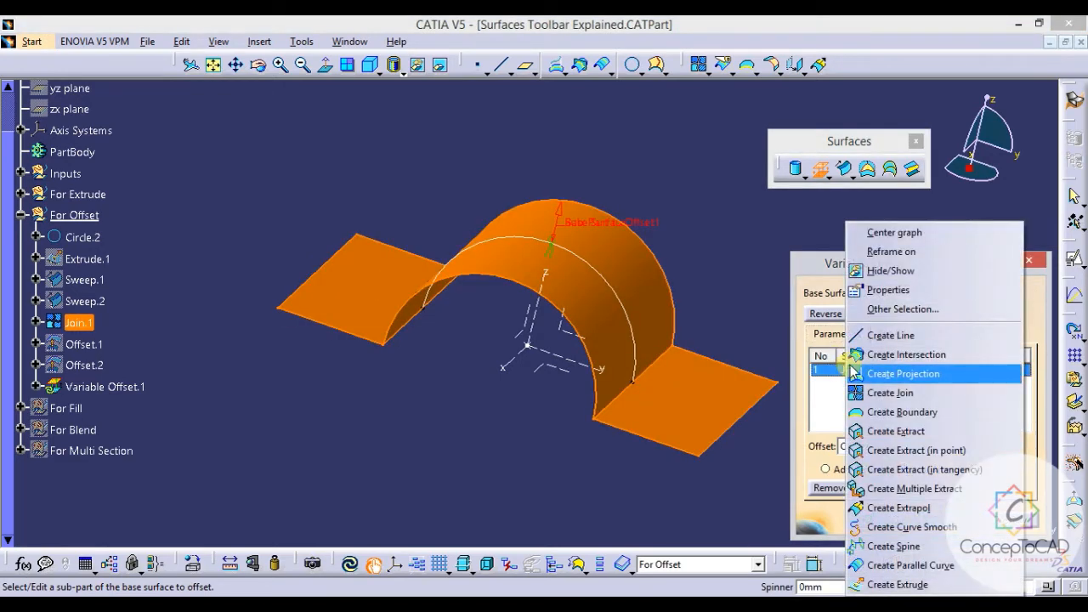
left_click(837, 393)
left_click(831, 488)
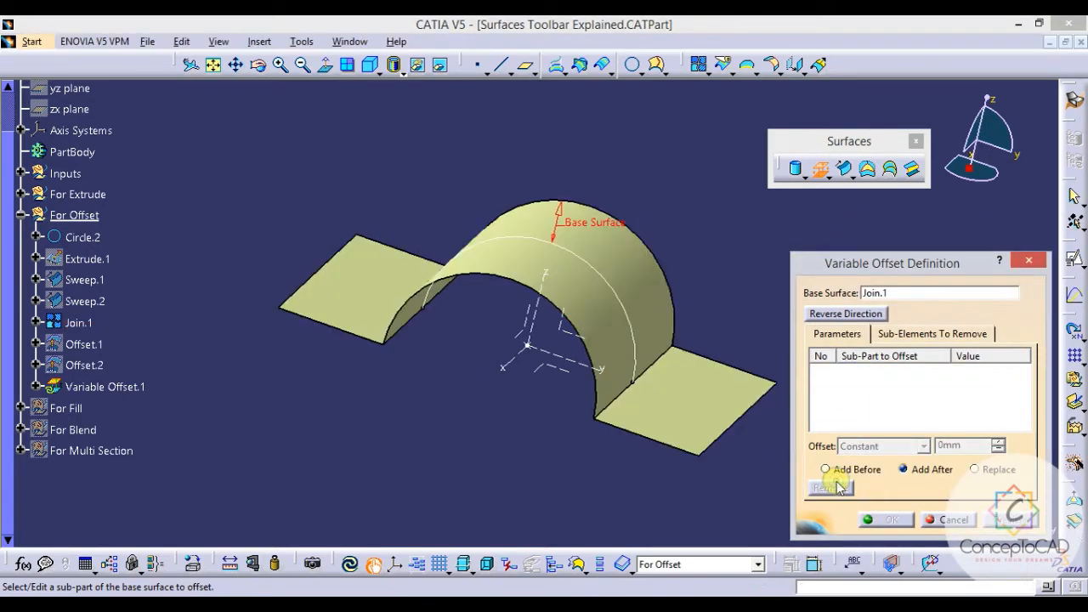
Add Extrude.1, Sweep.1 and Sweep.2 as the sub-parts of the variable offset.
left_click(91, 258)
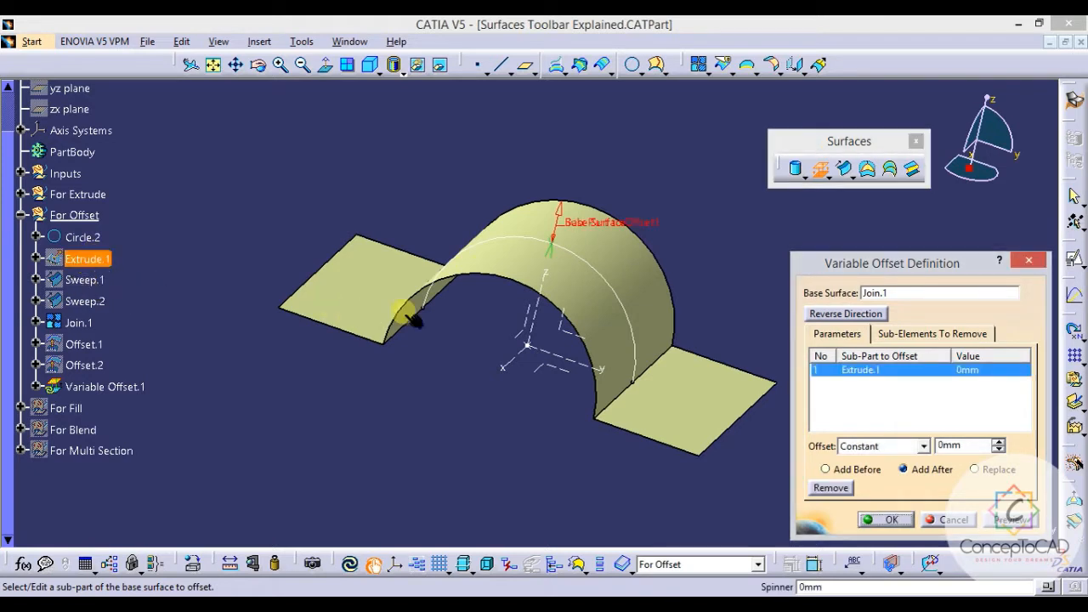
left_click(95, 280)
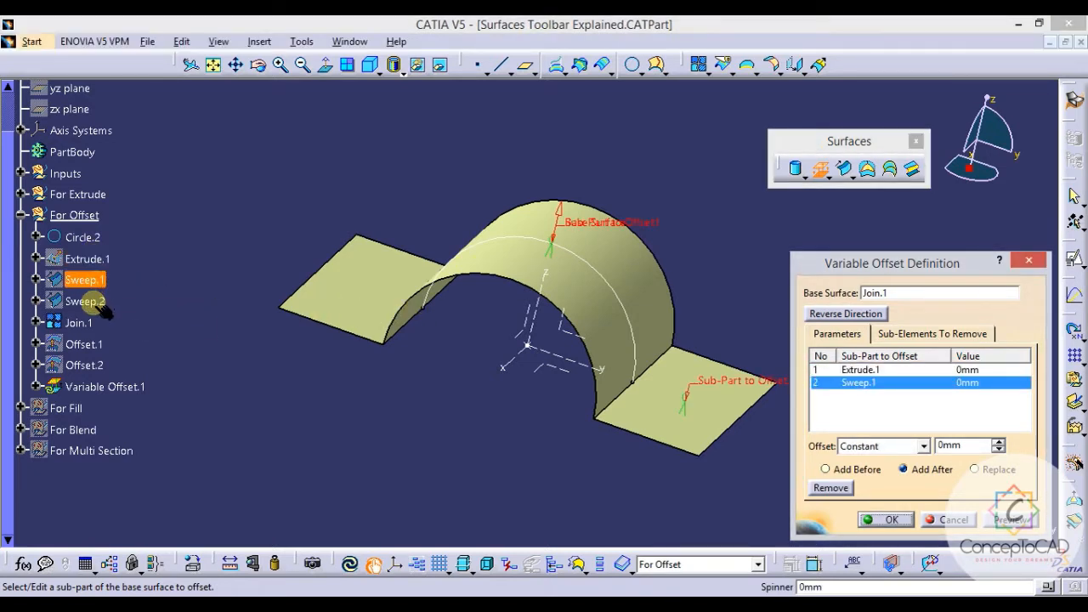
left_click(89, 302)
middle_click_drag(539, 372, 447, 312)
mouse_move(654, 379)
middle_mouse_down()
mouse_move(657, 413)
mouse_move(644, 386)
mouse_move(657, 372)
middle_mouse_up()
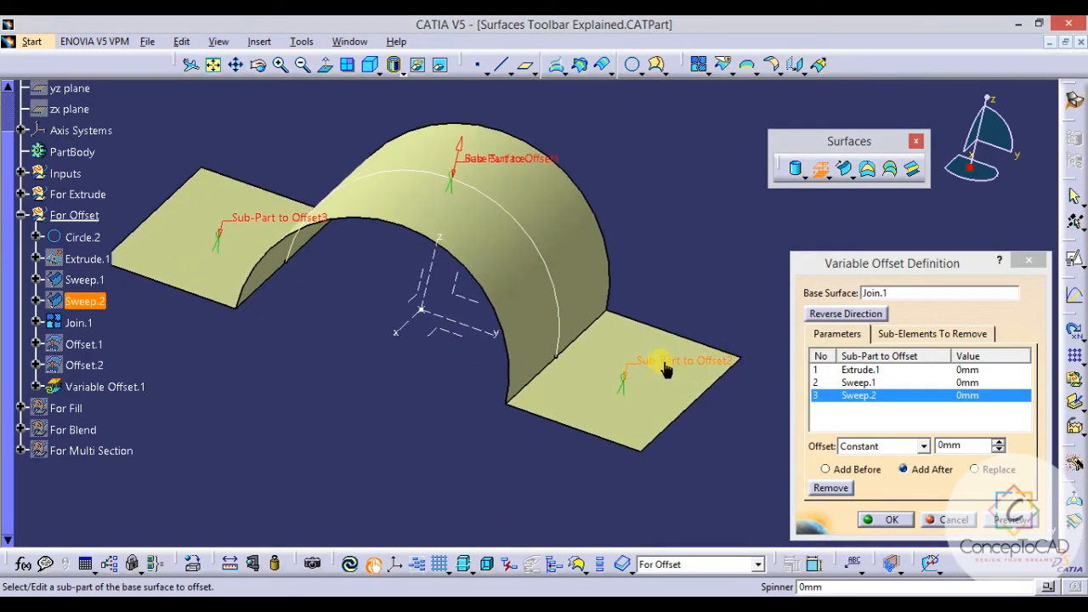
middle_click_drag(676, 371, 677, 382)
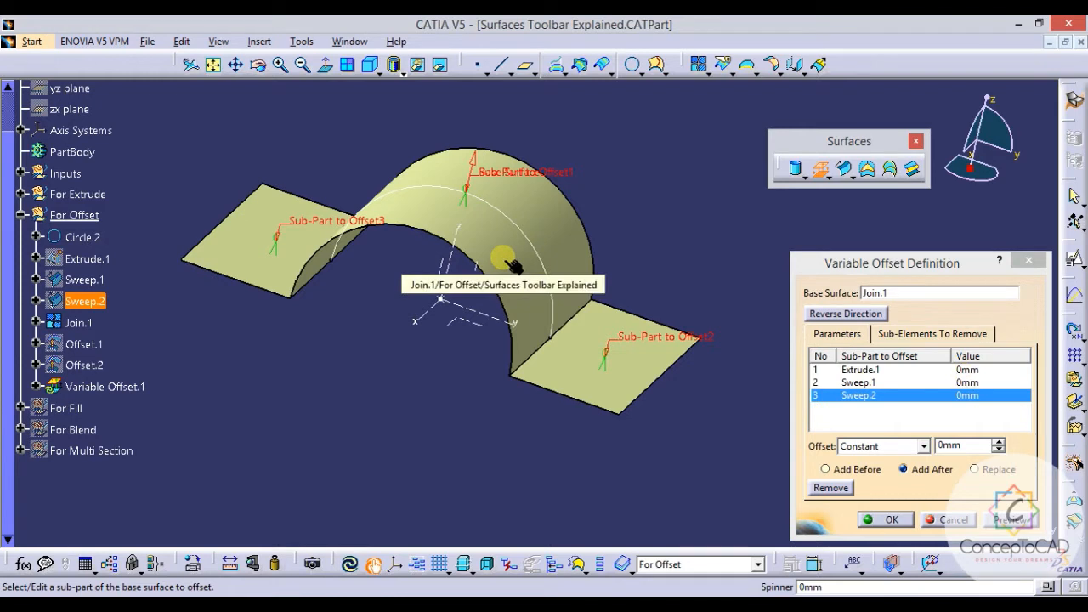
Set constant offsets of 20 mm for Extrude.1 and 10 mm for Sweep.1 and Sweep.2, preview, and create the variable offset surface.
left_click(967, 370)
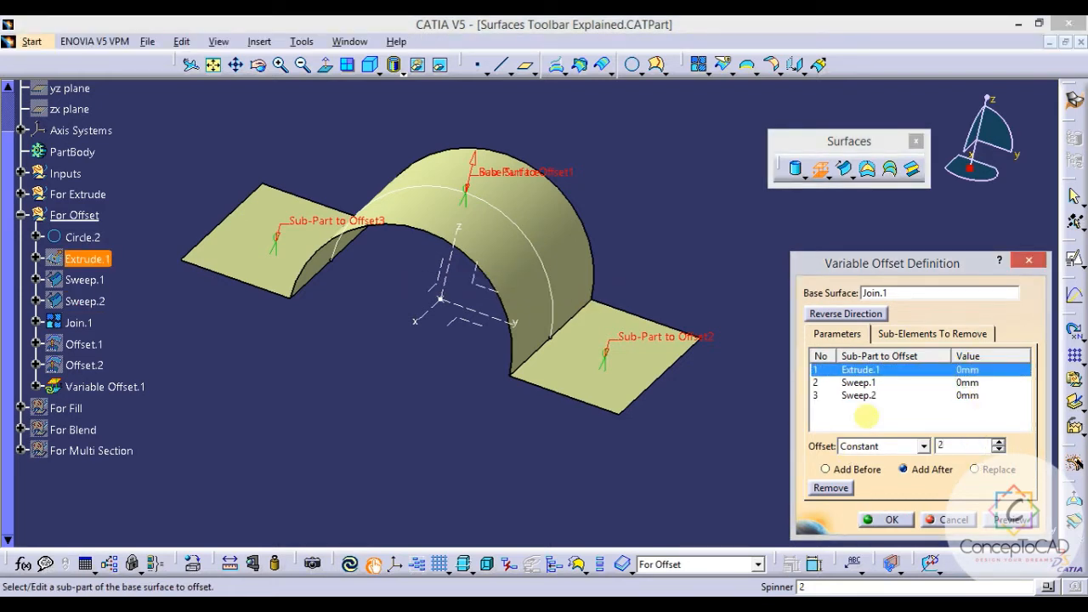
type("20mm")
left_click(969, 383)
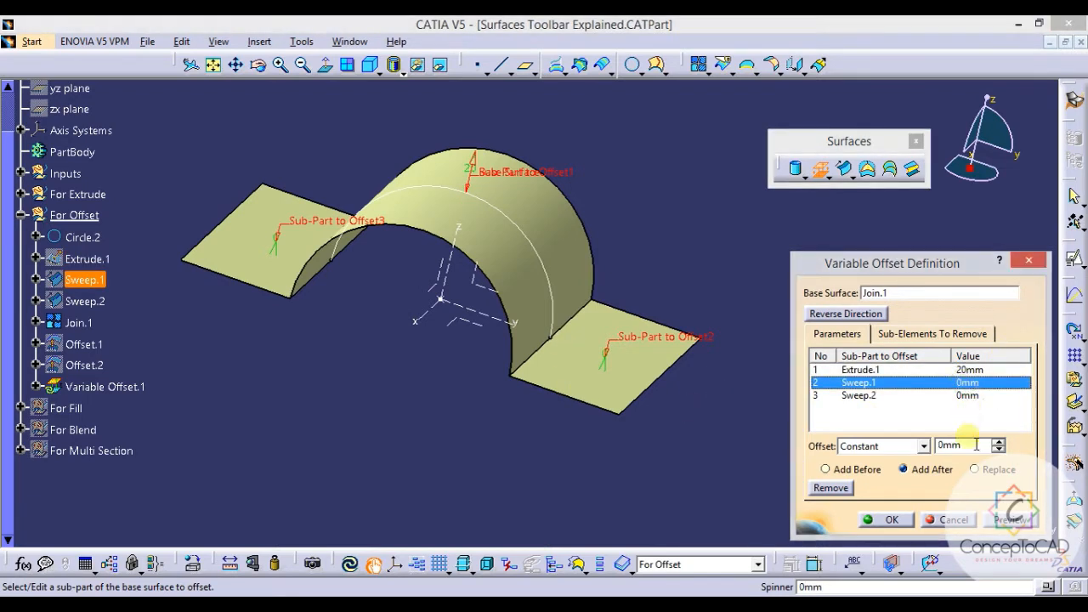
type("10")
left_click(974, 396)
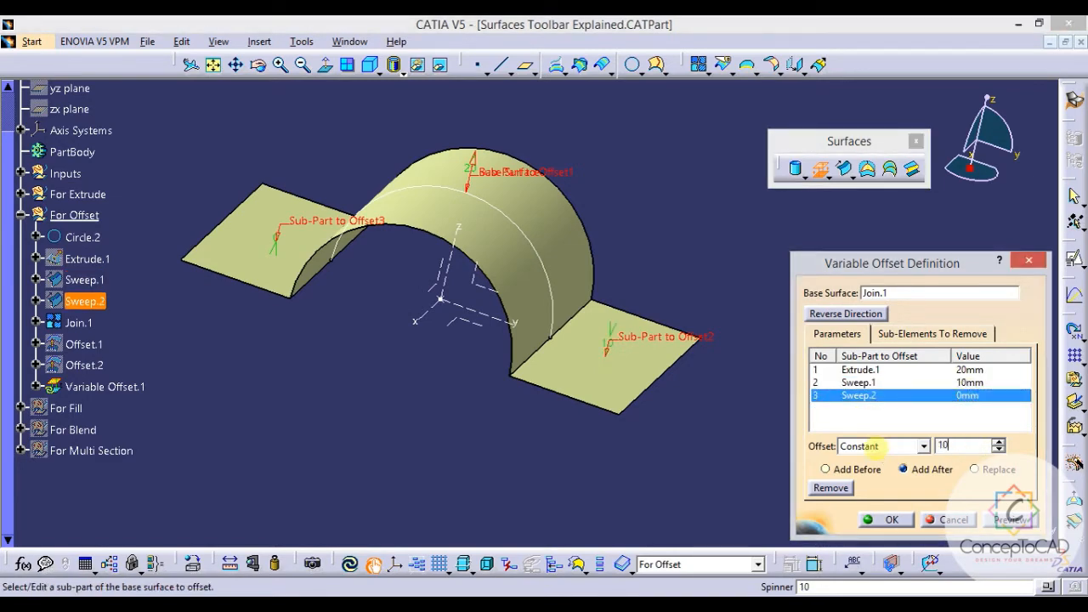
left_click(1010, 519)
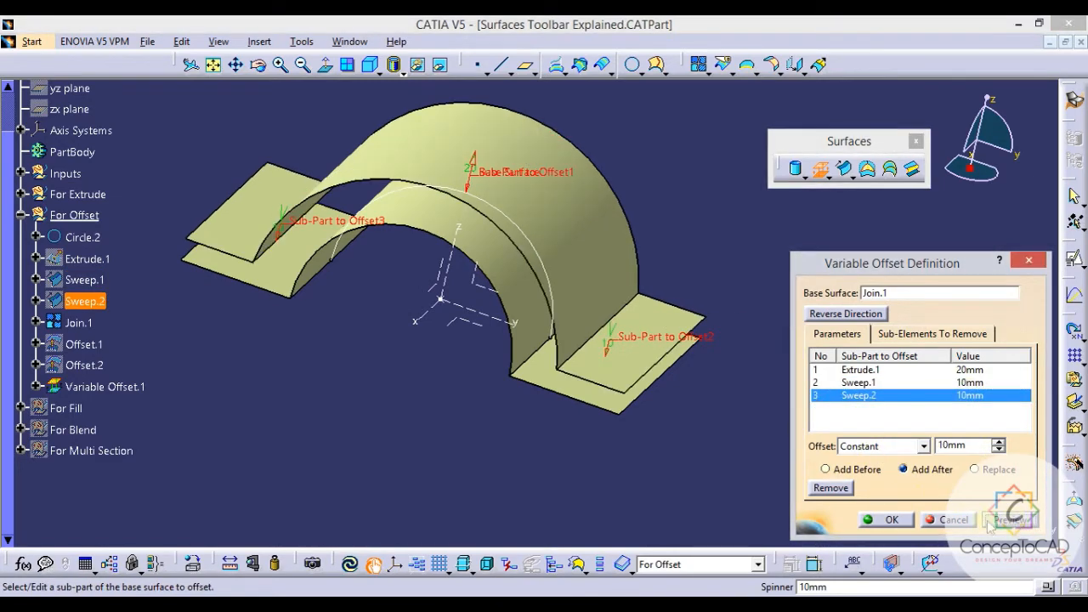
left_click(887, 520)
Measure the distance between the curved arch faces of the joined surface and the variable offset surface.
middle_click_drag(498, 284, 605, 338)
left_click(229, 564)
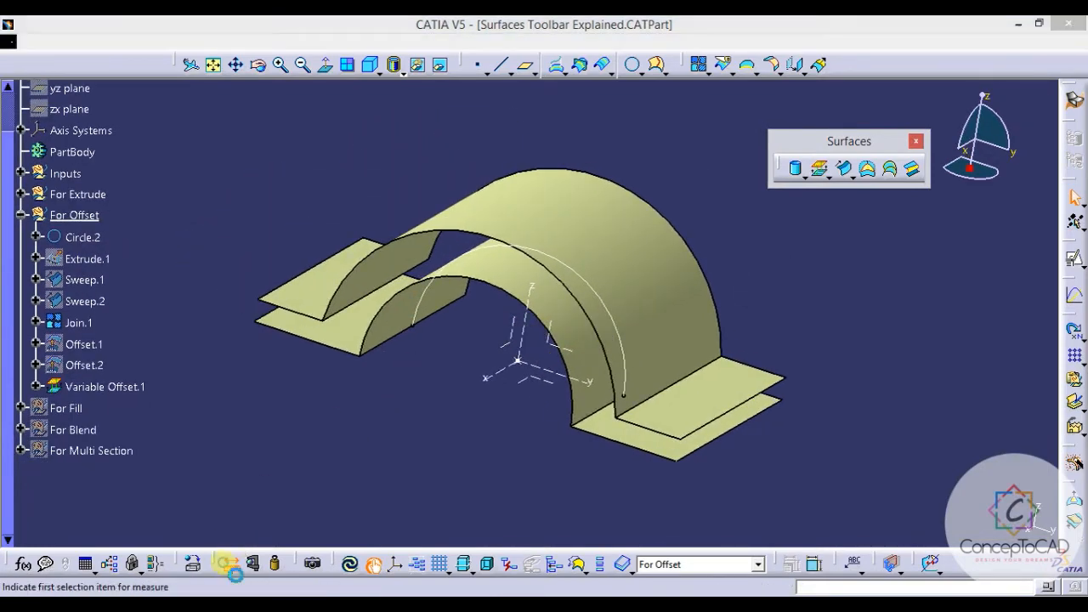
middle_click_drag(389, 355, 442, 398)
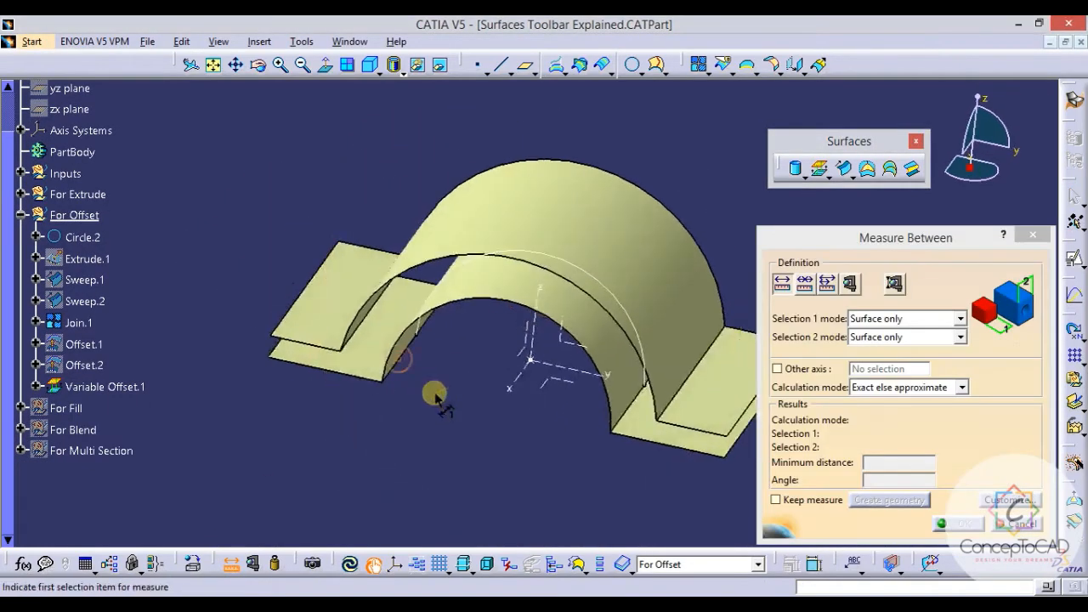
left_click(490, 290)
left_click(551, 198)
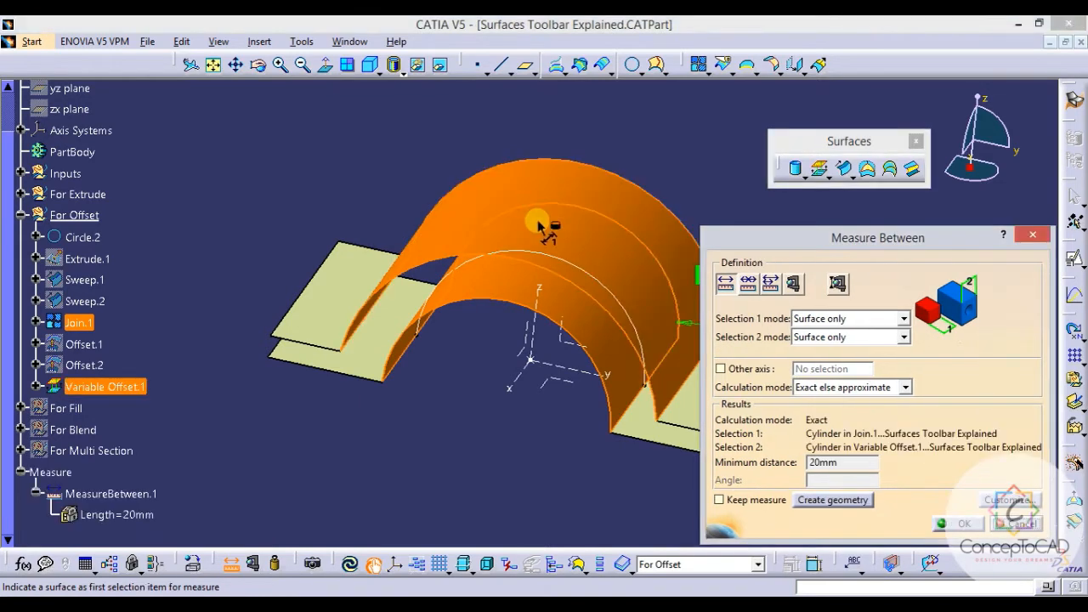
middle_click_drag(537, 220, 415, 232)
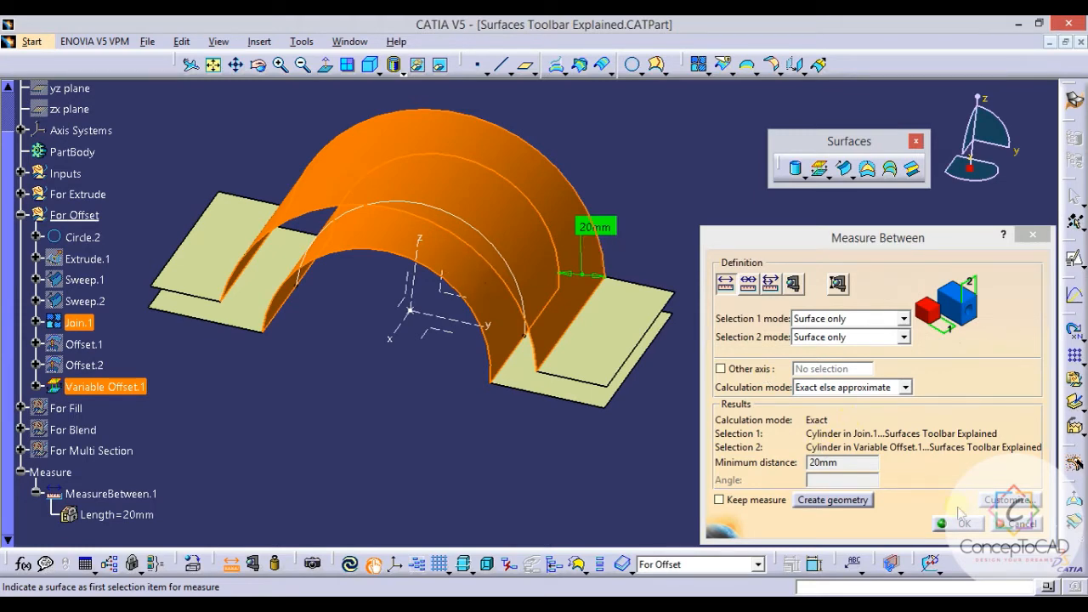
Measure the distance between the flat flange faces of the joined and variable offset surfaces, and close the measurement without keeping it.
left_click(570, 392)
left_click(592, 365)
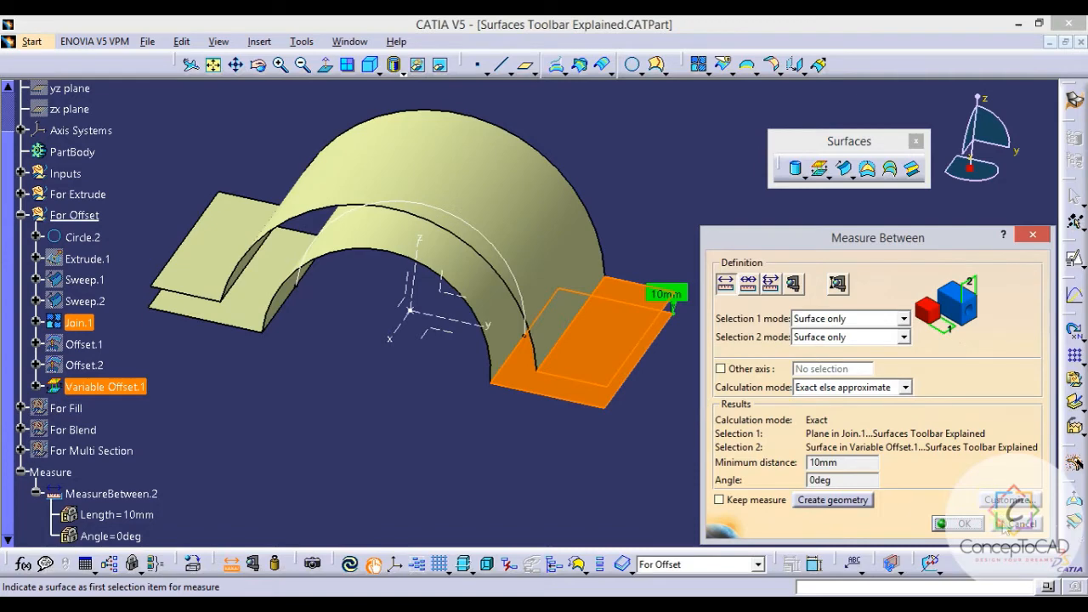
left_click(1006, 527)
Create a rough offset of the variable offset surface with a 10 mm offset and 1 mm deviation, previewing it first.
middle_click_drag(437, 334, 544, 328)
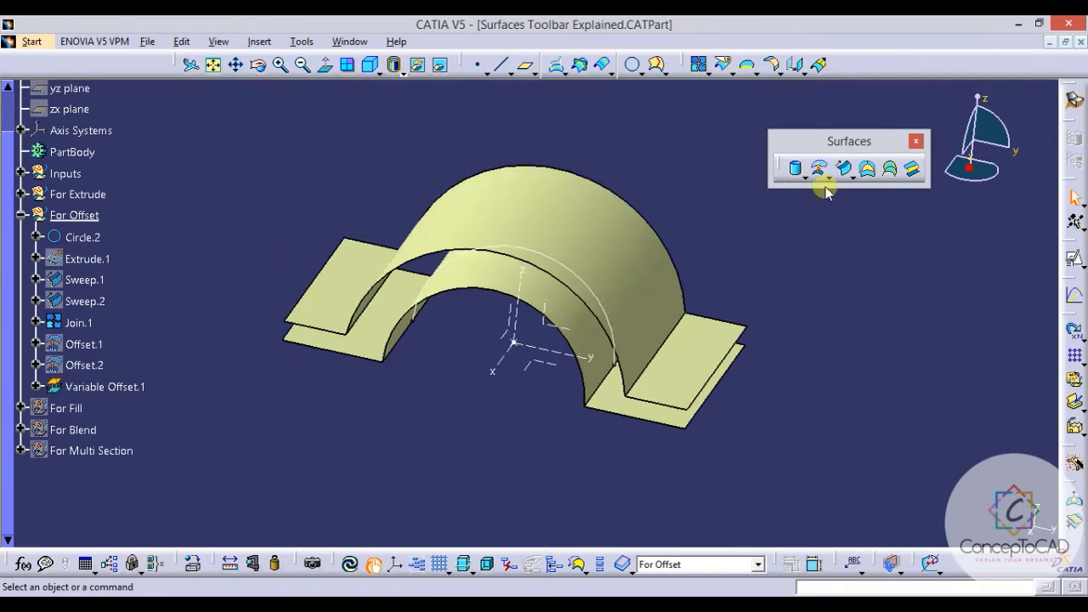
left_click(829, 181)
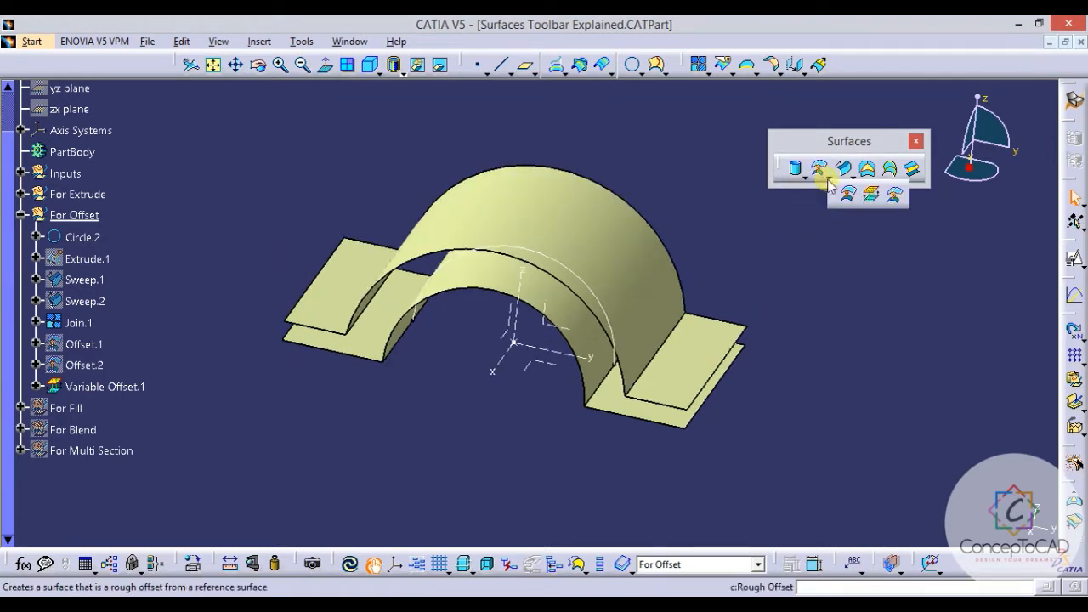
left_click(896, 195)
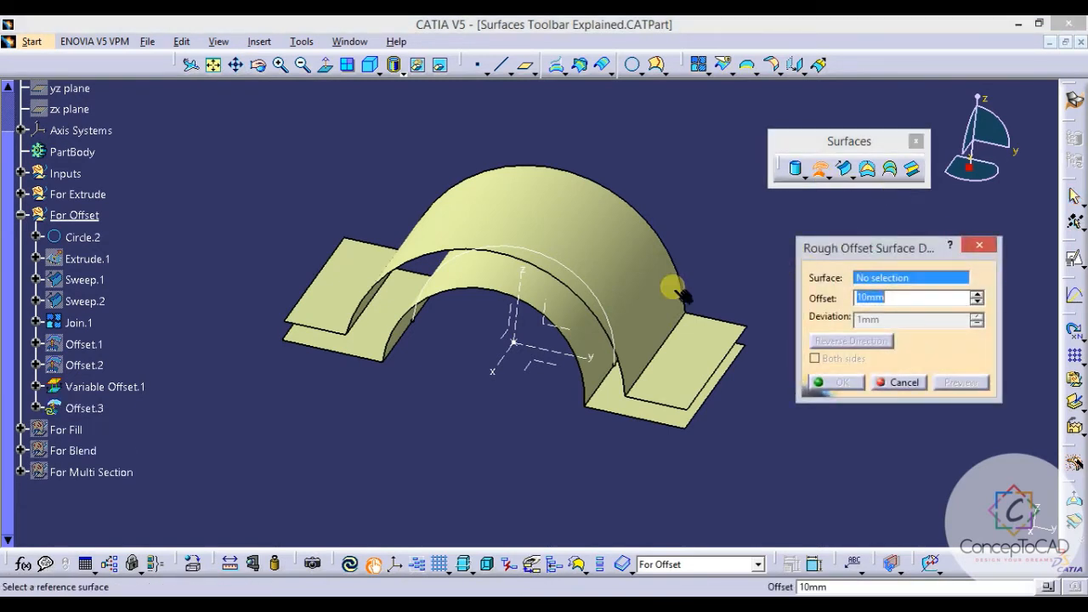
left_click(599, 259)
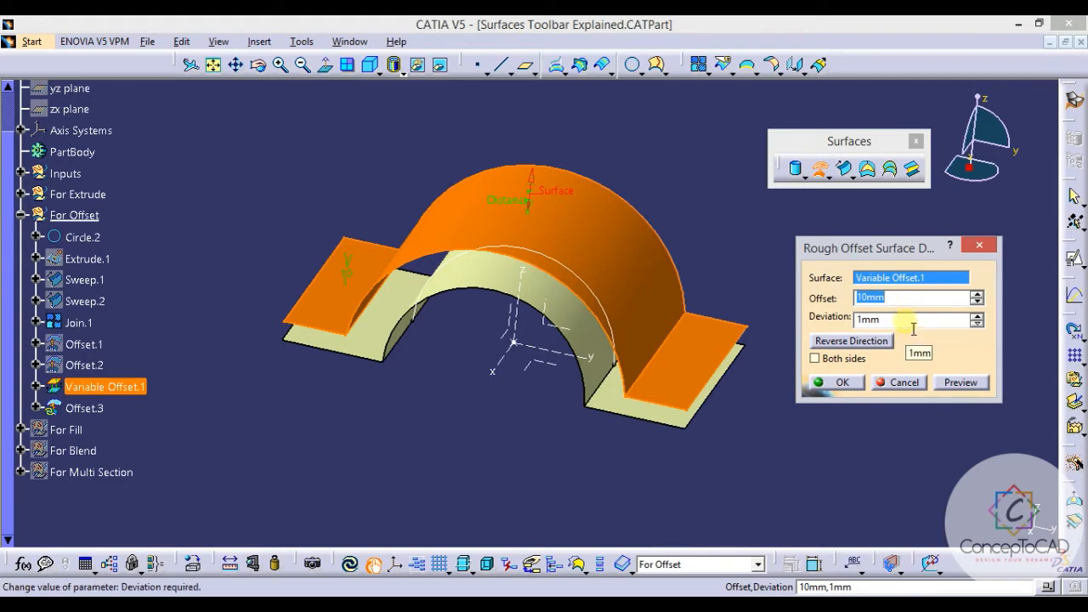
left_click(886, 318)
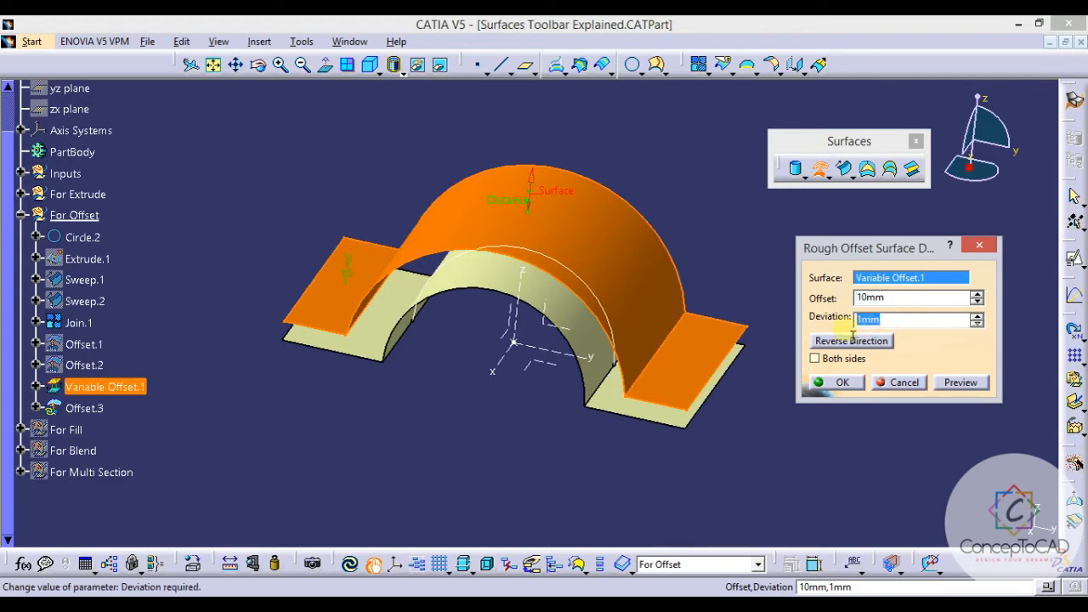
left_click(971, 384)
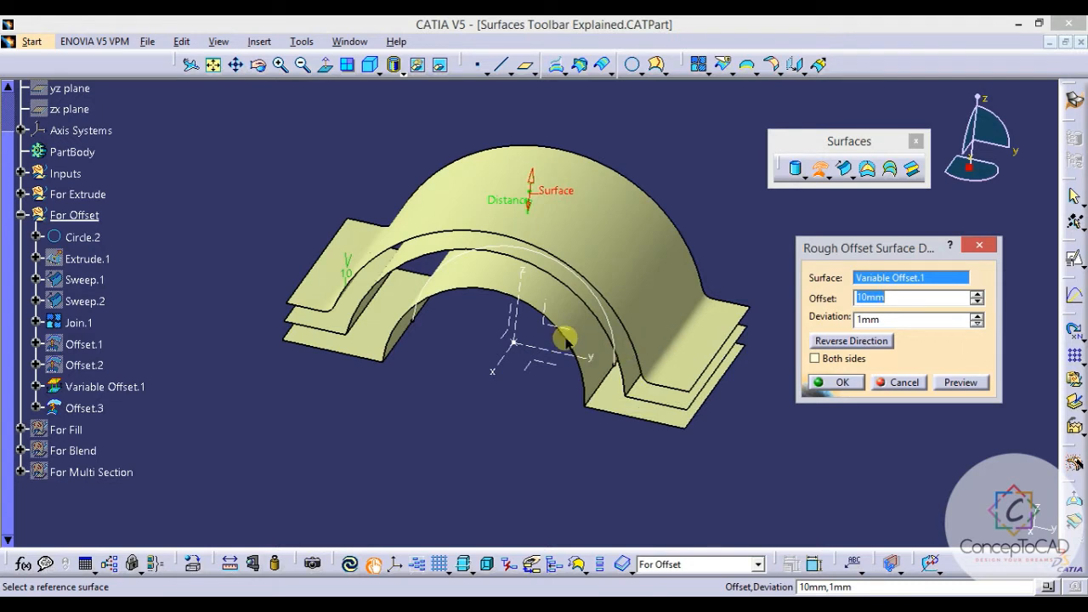
middle_click_drag(565, 339, 624, 406)
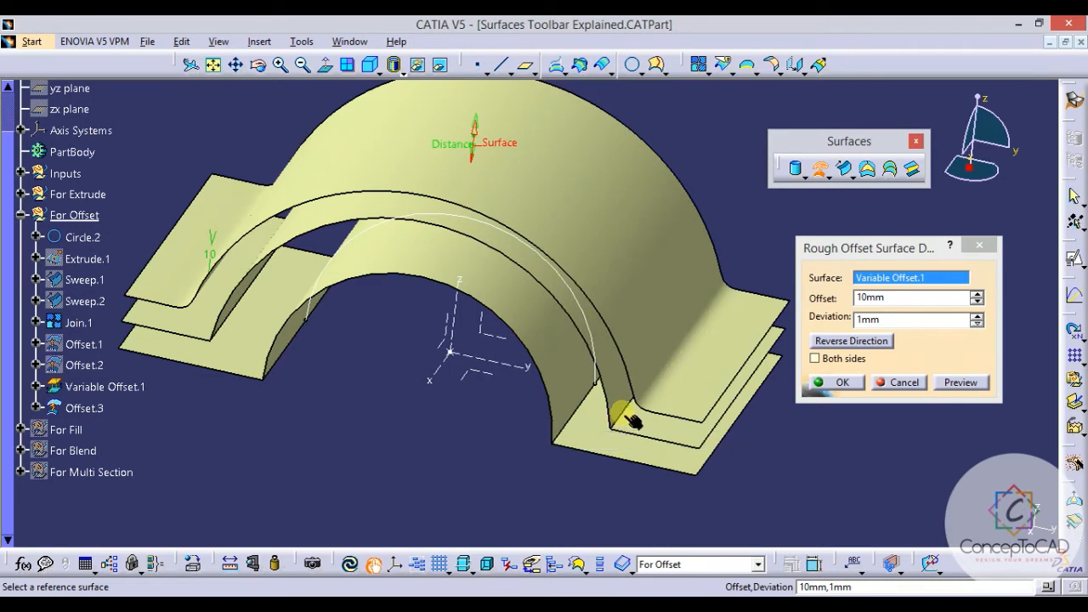
left_click(944, 385)
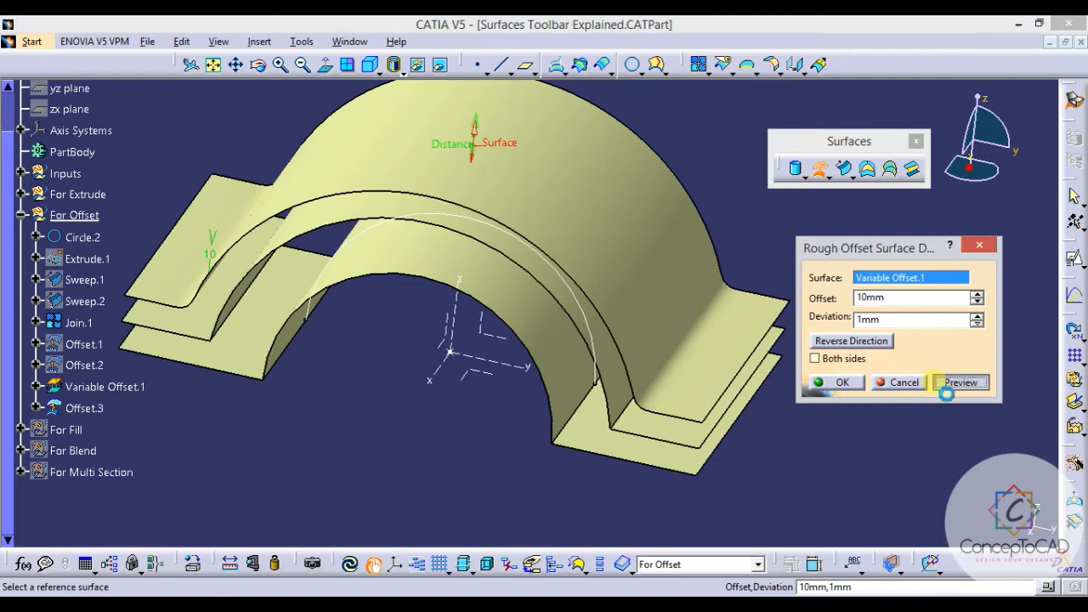
left_click(831, 382)
middle_click_drag(784, 411, 780, 433)
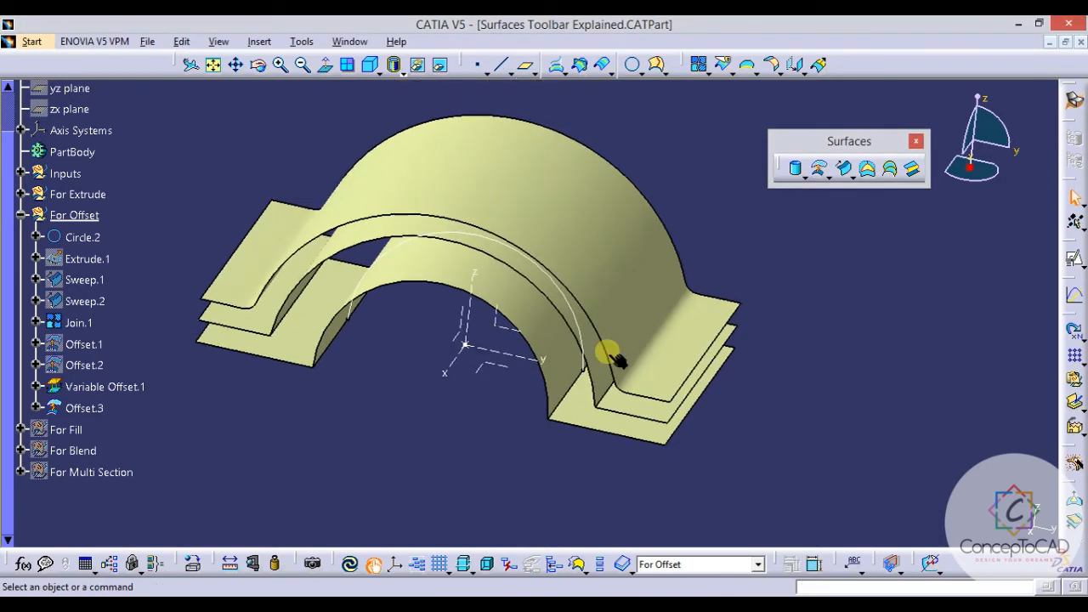
middle_click_drag(578, 316, 693, 293)
left_click(697, 316)
middle_click_drag(826, 248, 790, 297)
left_click(789, 276)
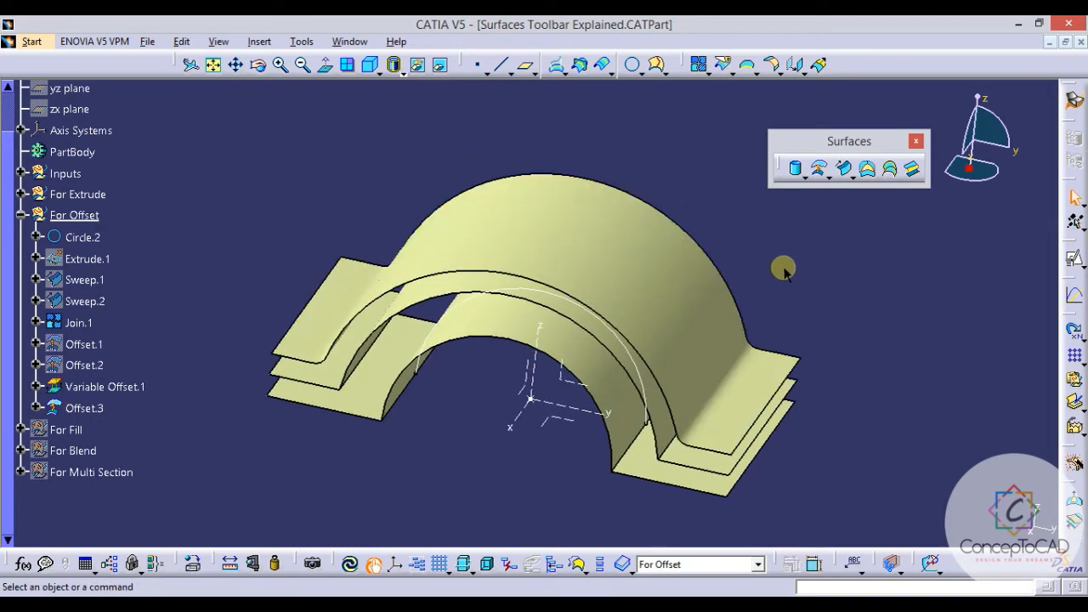
left_click(851, 176)
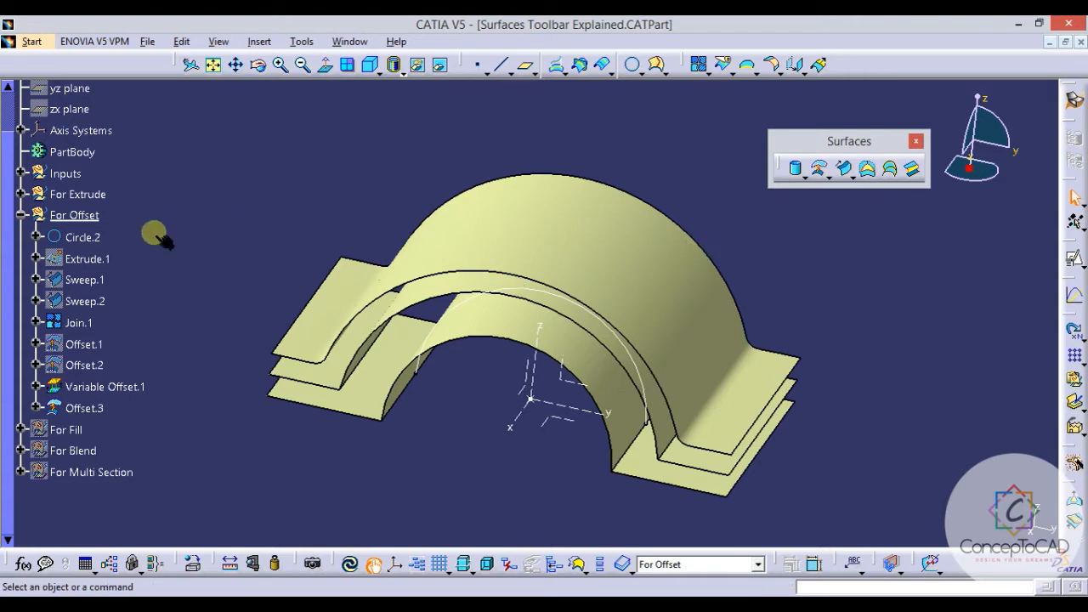
Hide the For Offset geometrical set and make For Fill the in-work object.
left_click(20, 215)
left_click(74, 215)
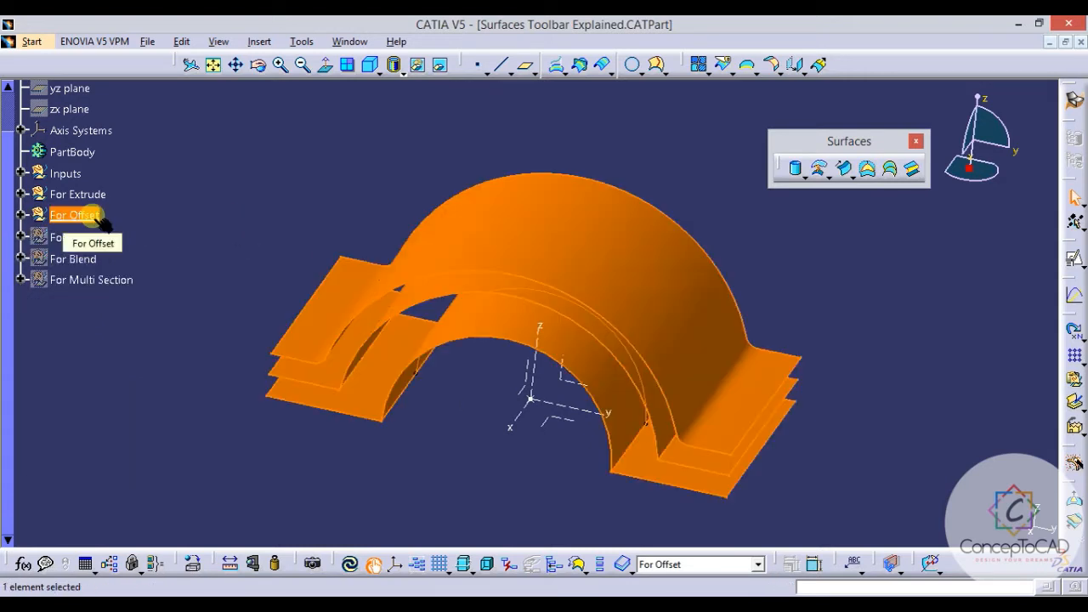
key("ctrl+space")
right_click(68, 236)
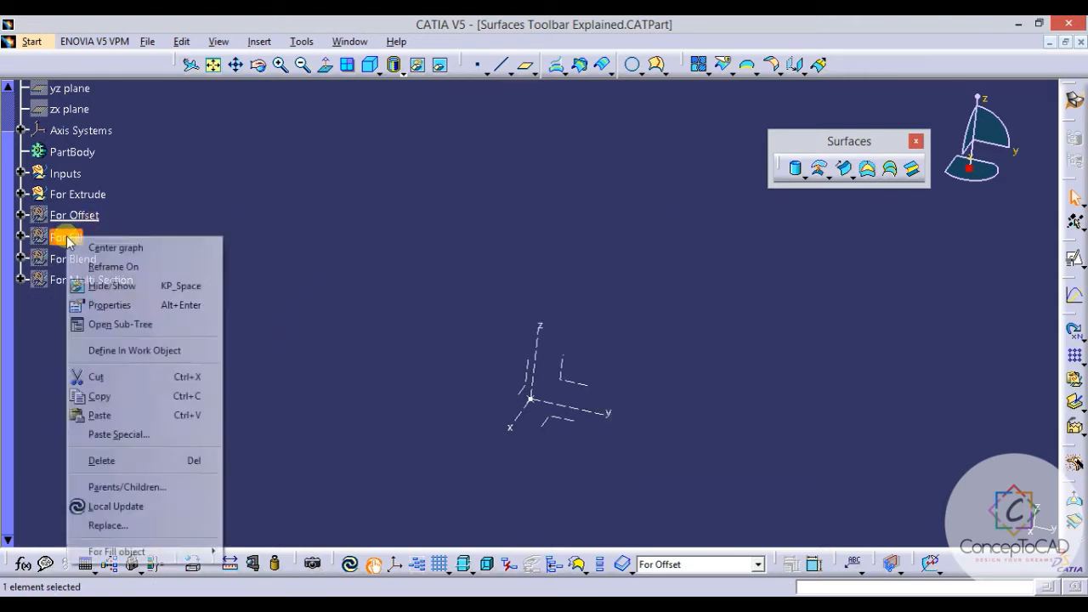
left_click(123, 351)
left_click(156, 284)
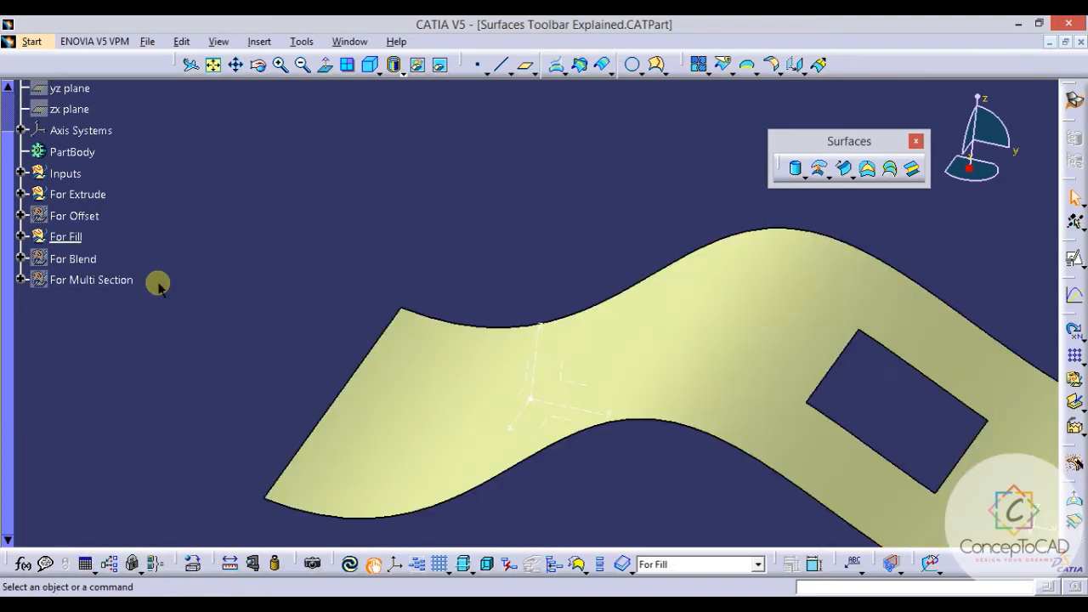
Create a fill surface over the rectangular opening in the wavy surface, using its four edges as the closed boundary.
middle_click_drag(280, 281, 319, 339)
middle_click_drag(536, 337, 399, 290)
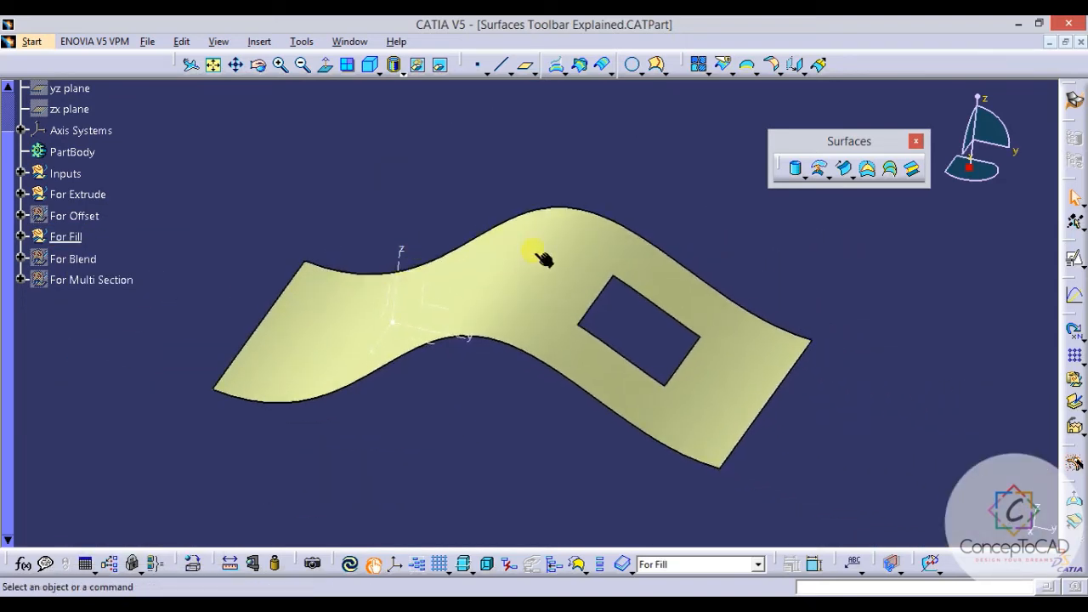
middle_click_drag(546, 259, 549, 242)
middle_click_drag(867, 292, 853, 340)
middle_click_drag(736, 347, 726, 295)
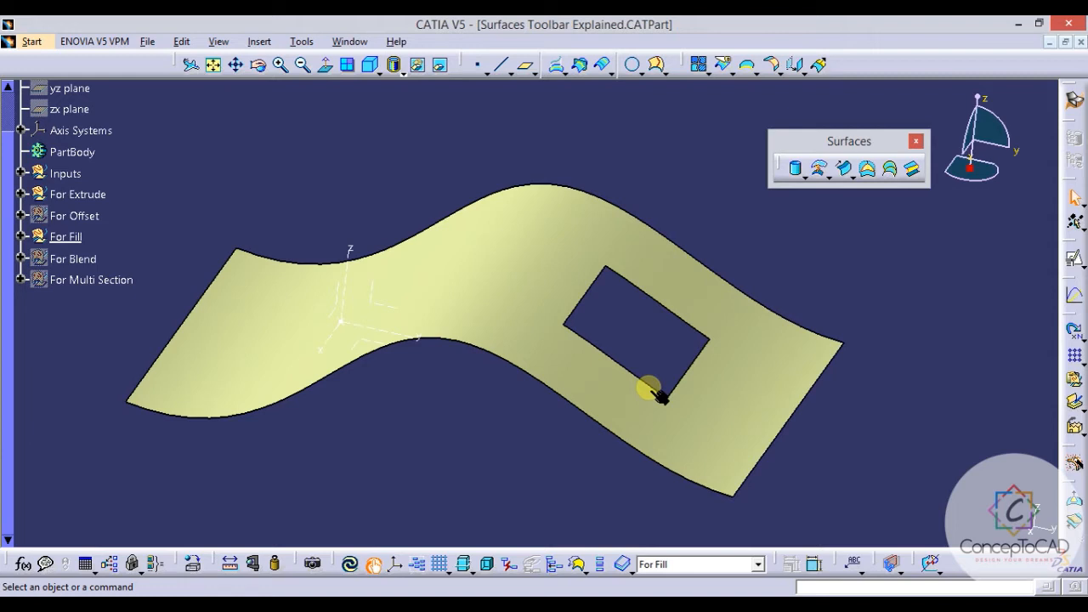
middle_click_drag(659, 392, 709, 294)
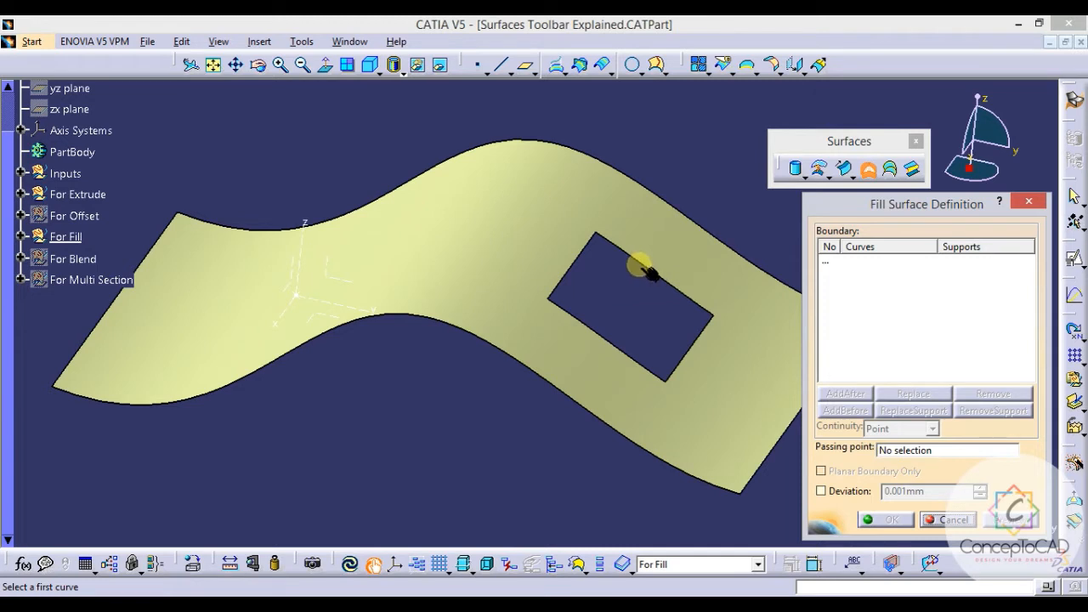
left_click(651, 273)
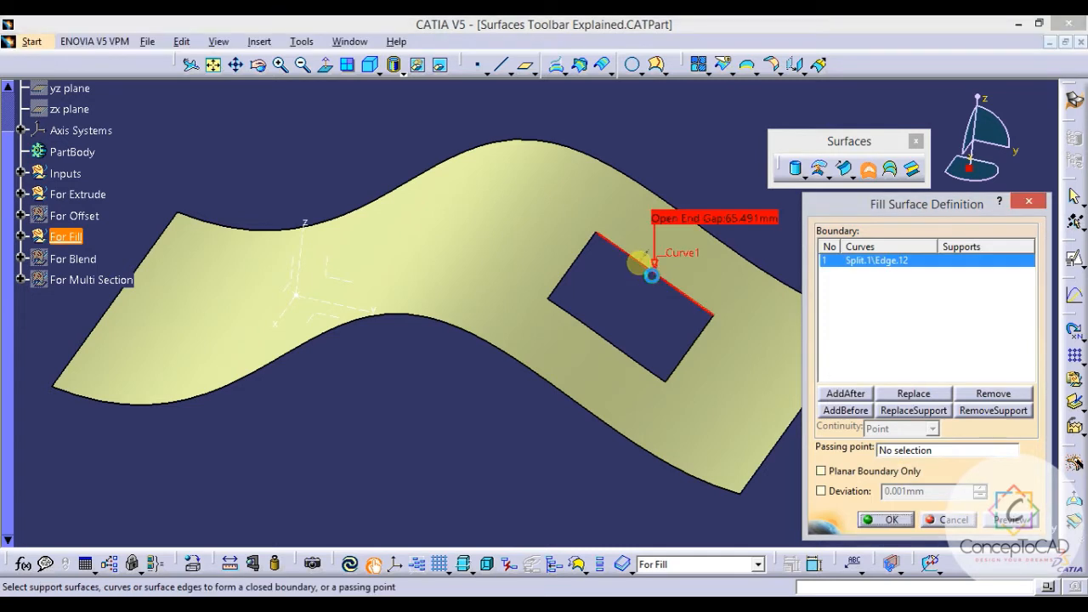
left_click(683, 357)
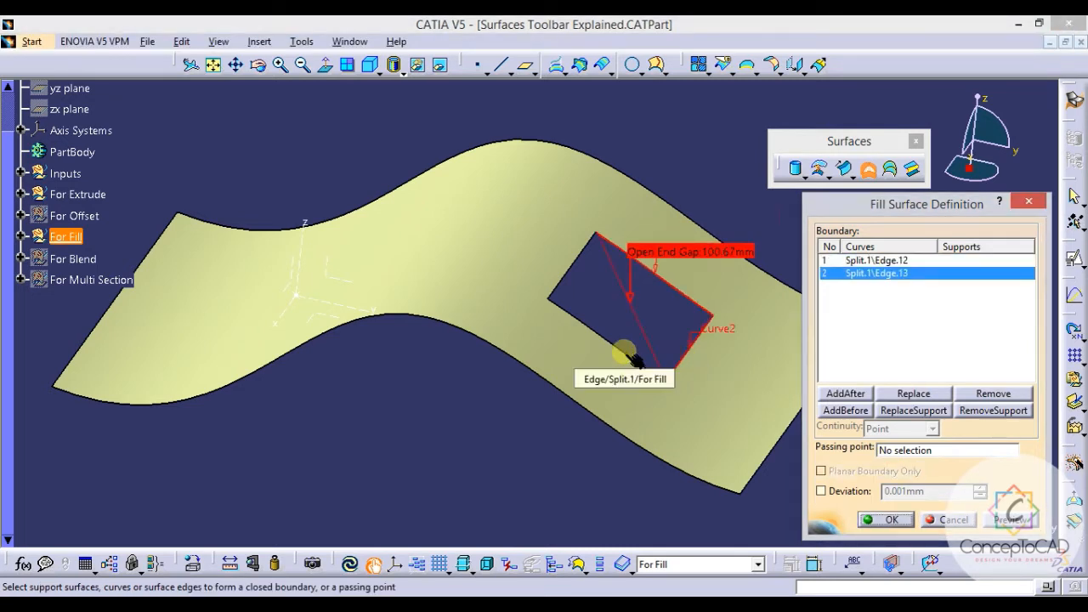
left_click(636, 359)
left_click(568, 271)
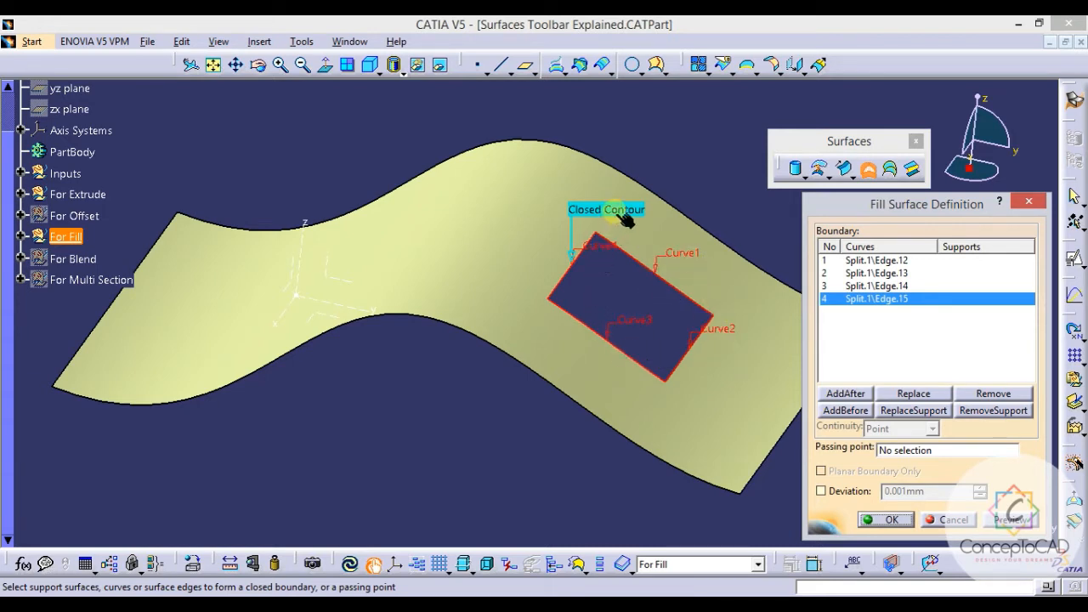
left_click(1008, 520)
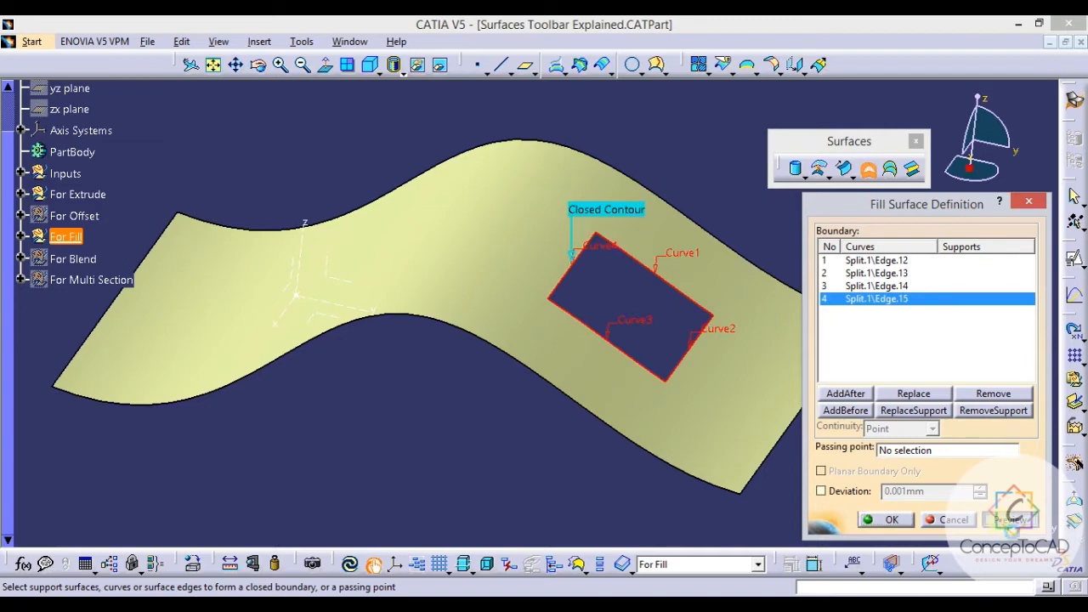
left_click(890, 519)
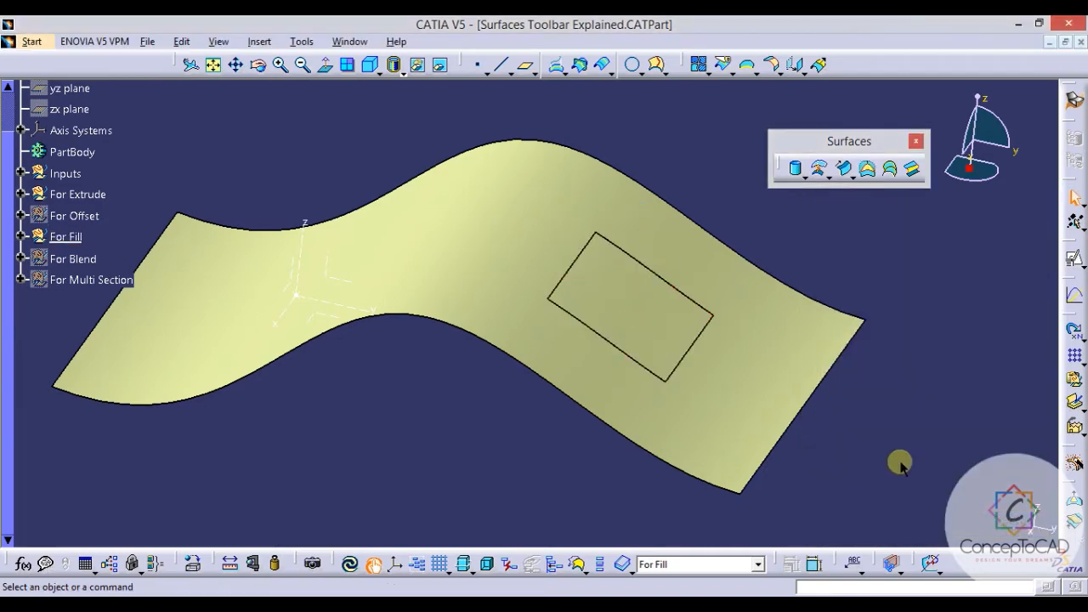
left_click(680, 330)
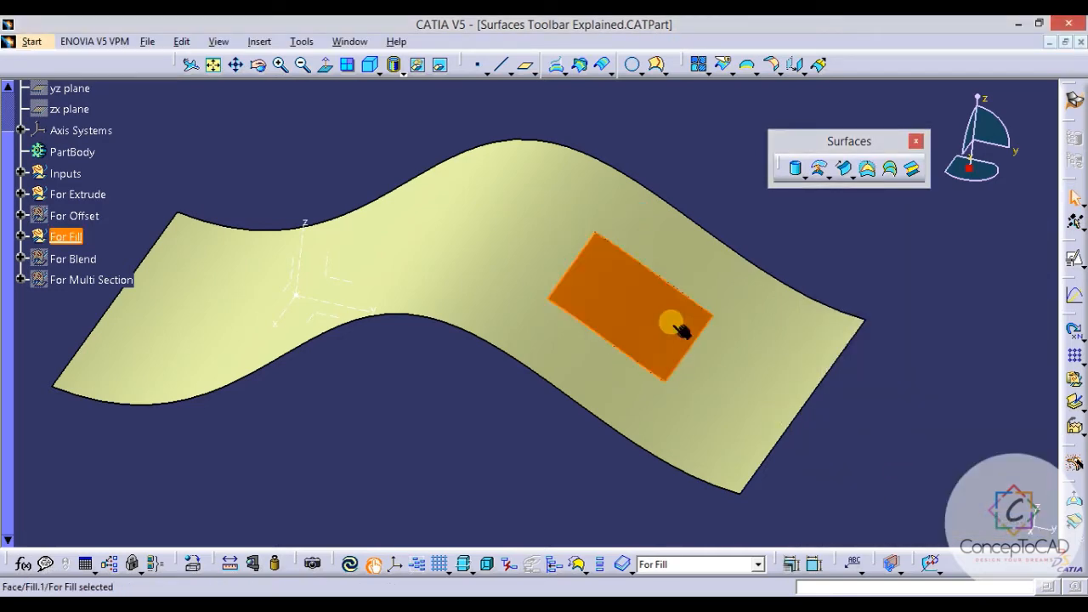
left_click(855, 388)
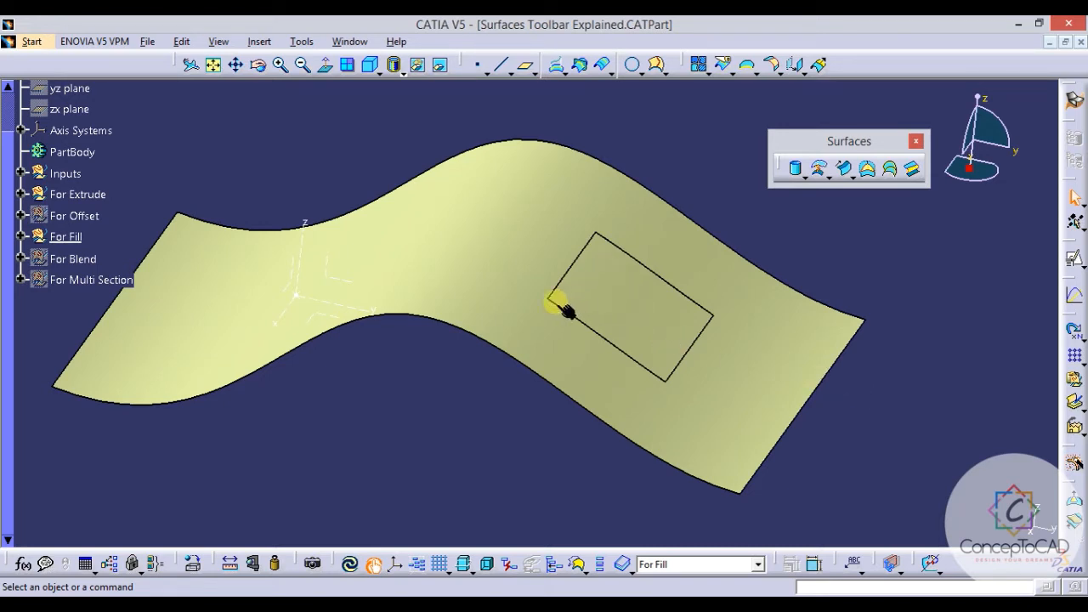
middle_click_drag(639, 241, 685, 299)
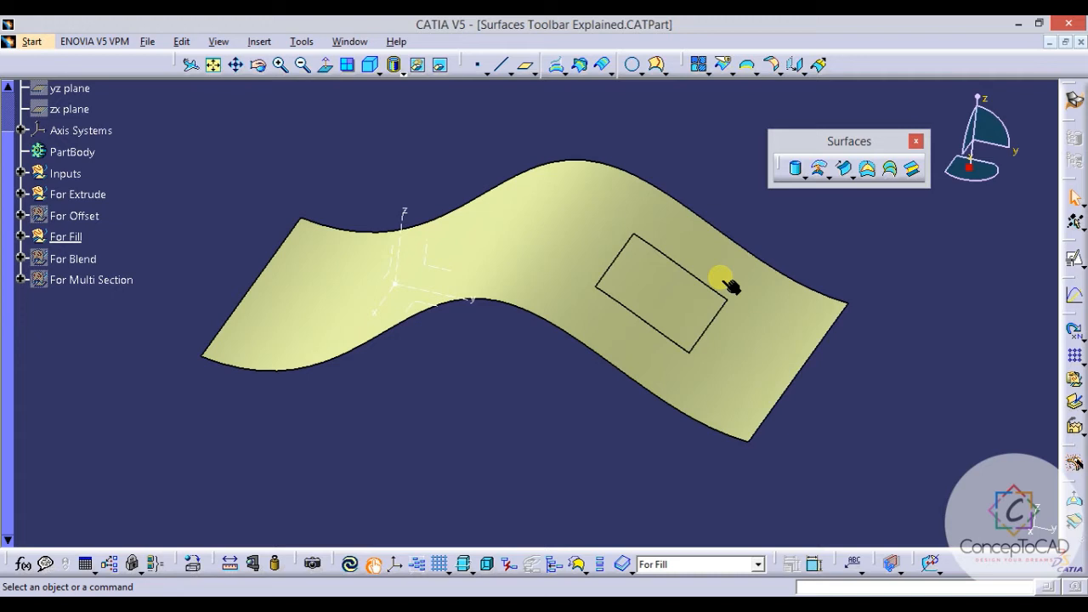
middle_click_drag(730, 286, 692, 314)
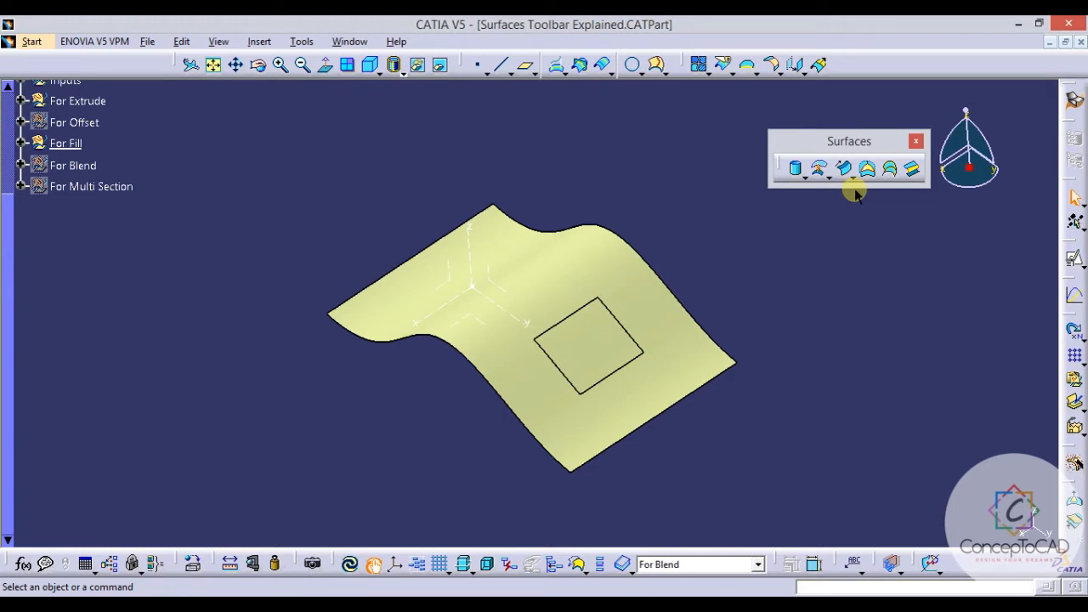
Hide the For Fill geometrical set and make For Blend the in-work object.
left_click_drag(855, 141, 822, 132)
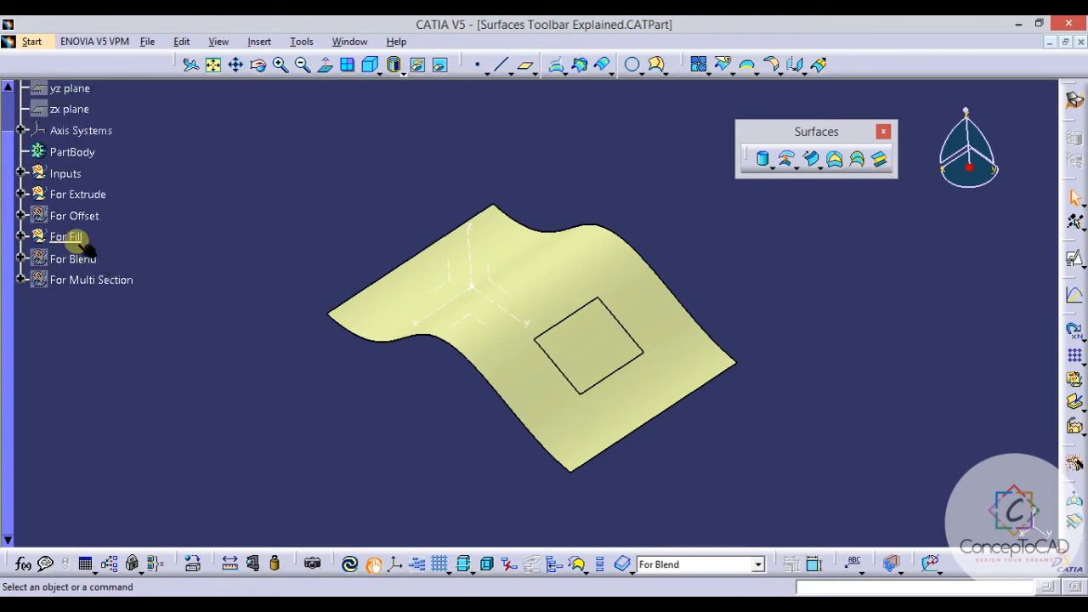
left_click(73, 238)
key("space")
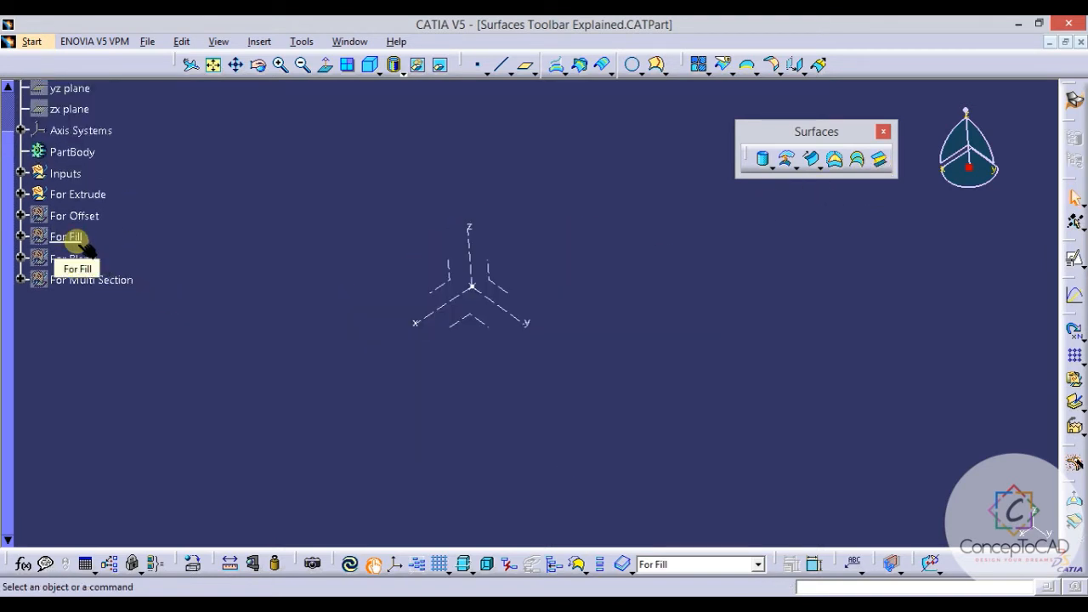
left_click(71, 258)
right_click(71, 258)
left_click(133, 366)
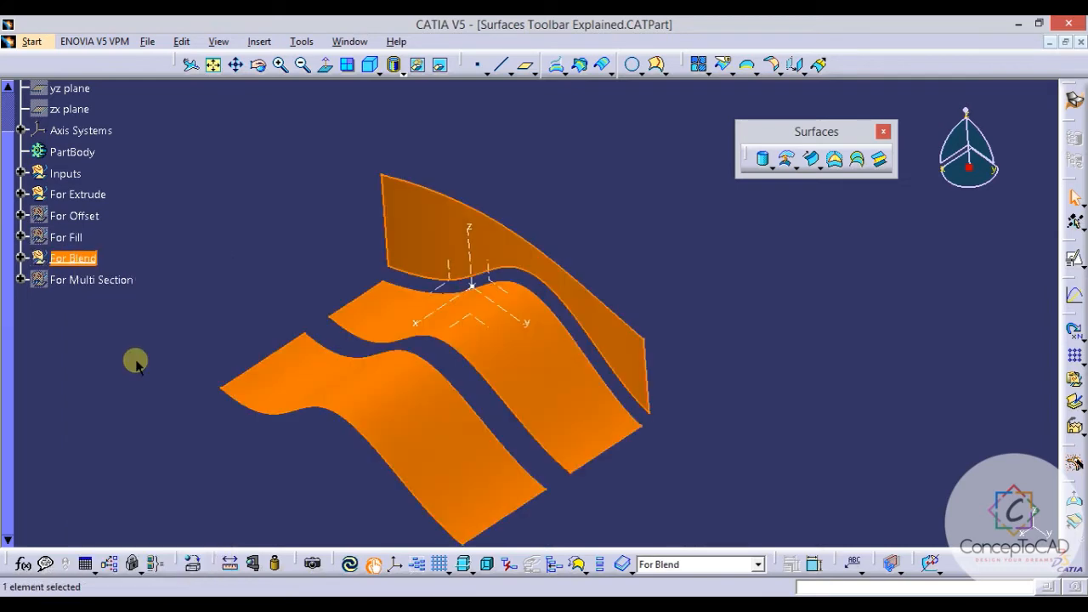
Examine the gaps between the separate surfaces of the For Blend set from closer up.
middle_click_drag(455, 313, 537, 245)
left_click(930, 343)
left_click(606, 357)
mouse_move(606, 356)
middle_mouse_down()
mouse_move(630, 325)
mouse_move(612, 359)
middle_mouse_up()
left_click(612, 360)
middle_click_drag(613, 359, 622, 453)
mouse_move(535, 387)
middle_mouse_down()
mouse_move(582, 310)
mouse_move(578, 326)
mouse_move(603, 318)
mouse_move(581, 347)
mouse_move(606, 294)
middle_mouse_up()
left_click(588, 317)
left_click(600, 318)
left_click(578, 339)
middle_click_drag(622, 279, 665, 242)
left_click(585, 294)
middle_click_drag(585, 293, 593, 272)
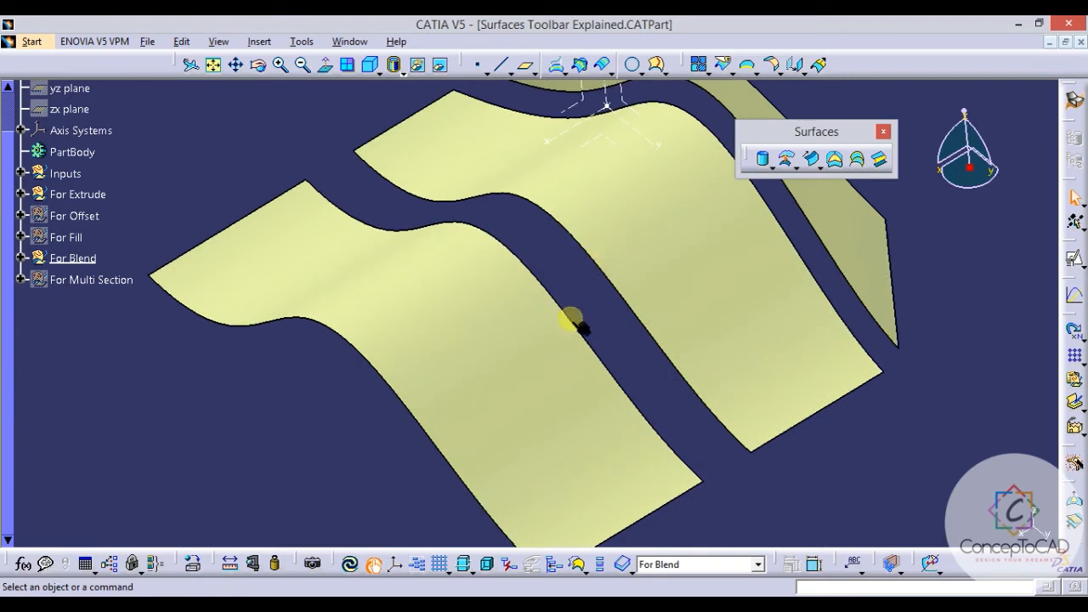
Create a blend surface between the facing edges of the two wavy surfaces, without supports.
middle_click_drag(612, 298, 665, 291)
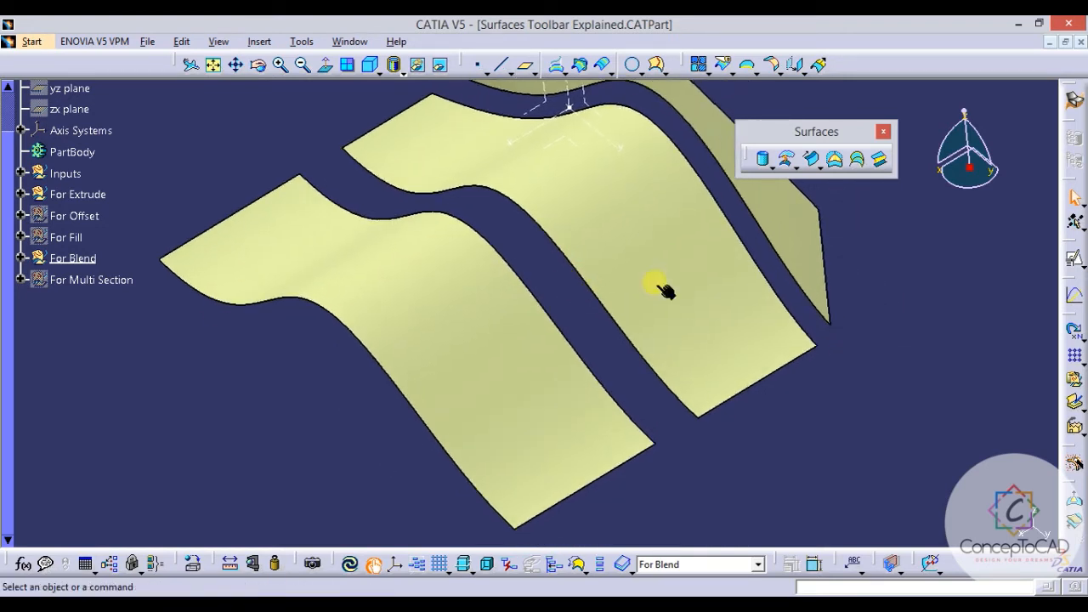
left_click(880, 163)
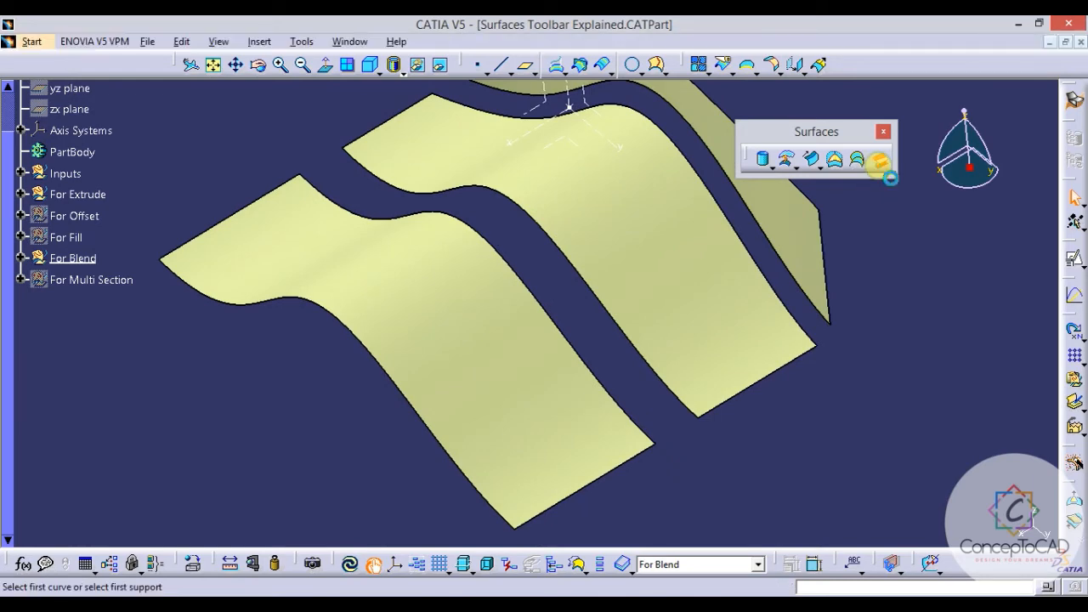
left_click(570, 263)
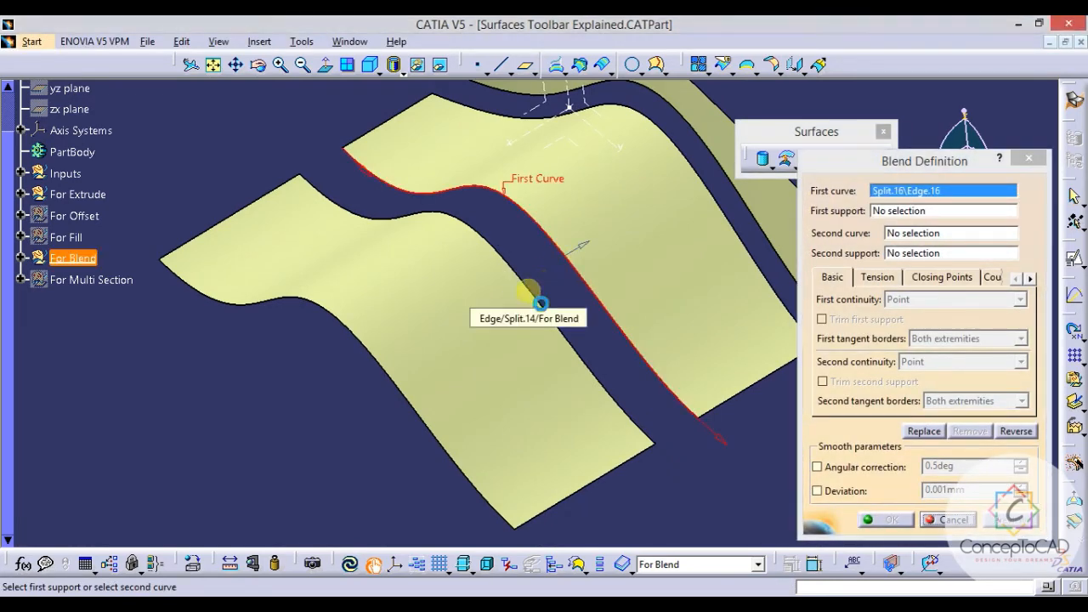
left_click(502, 294)
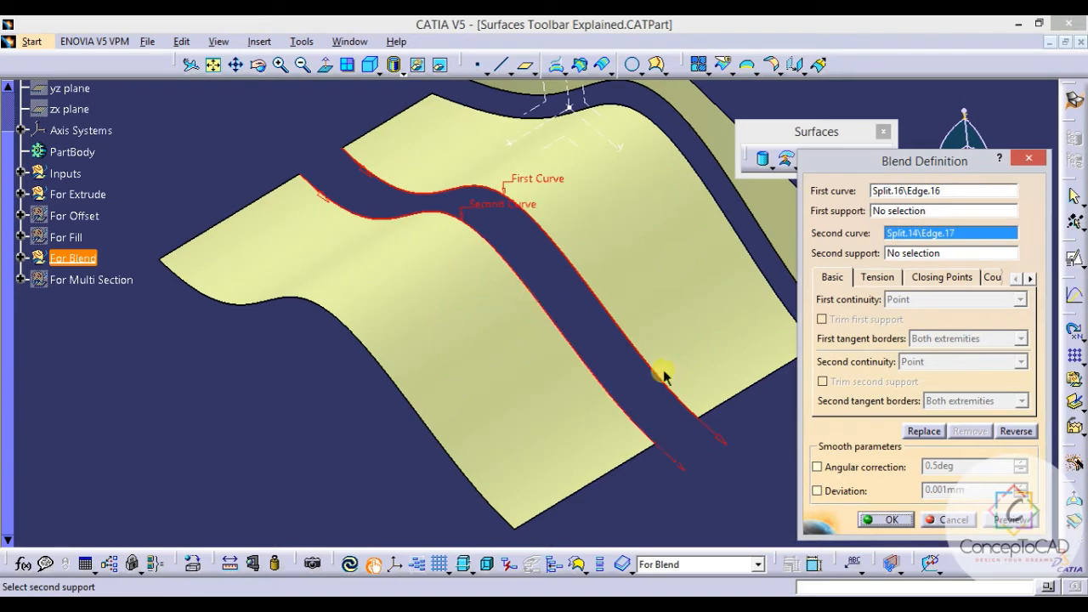
left_click(992, 522)
left_click(891, 519)
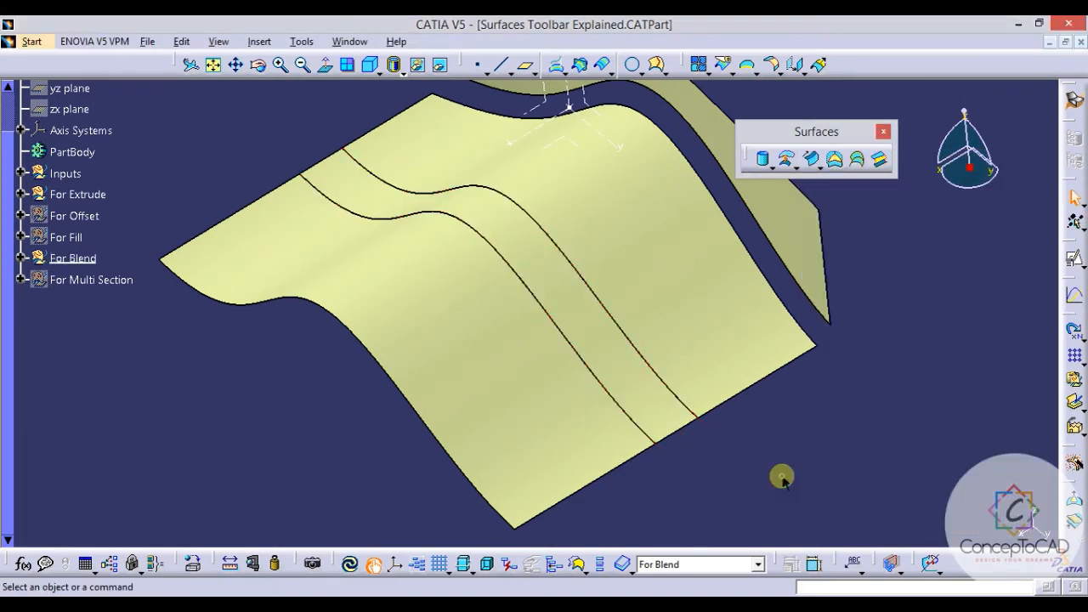
Create a blend surface between the upright surface's lower edge and the facing edge of the wavy surface, without supports.
middle_click_drag(493, 318, 756, 371)
middle_click_drag(563, 401, 558, 308)
middle_click_drag(530, 267, 584, 272)
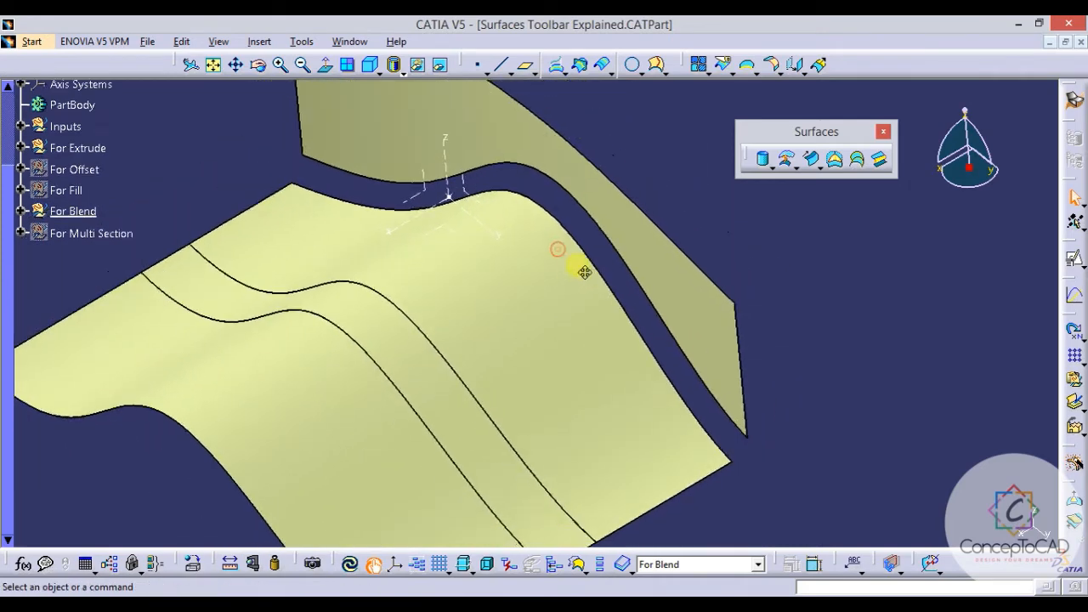
left_click(884, 162)
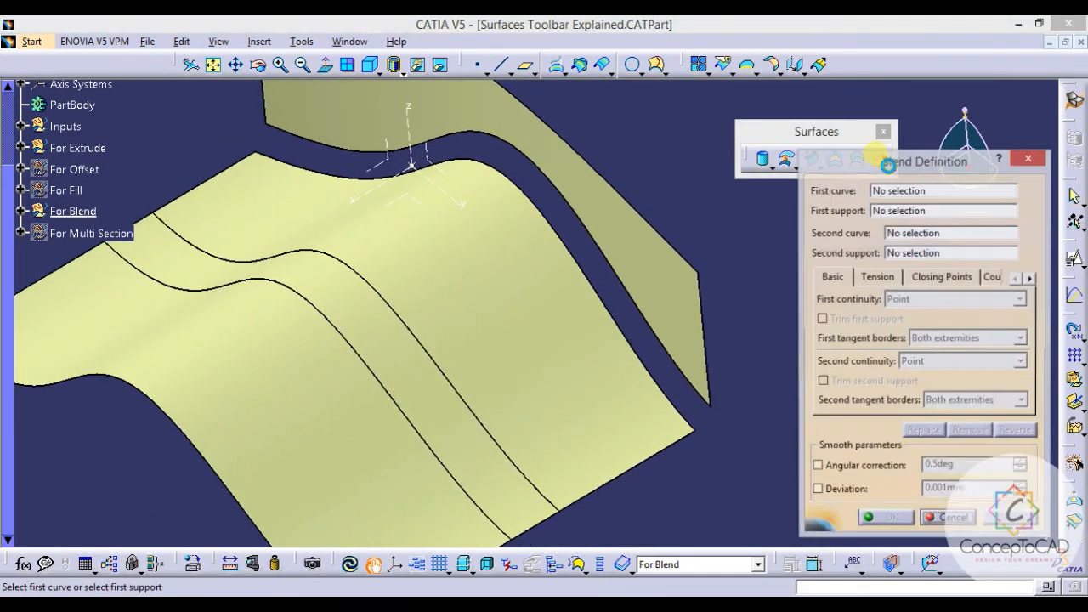
left_click(590, 231)
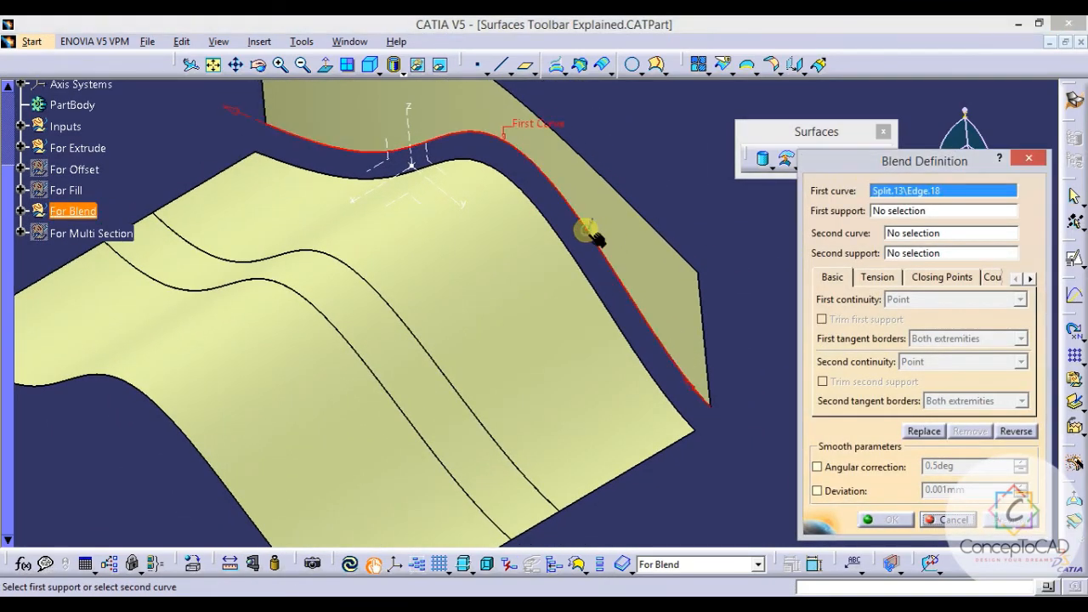
left_click(586, 276)
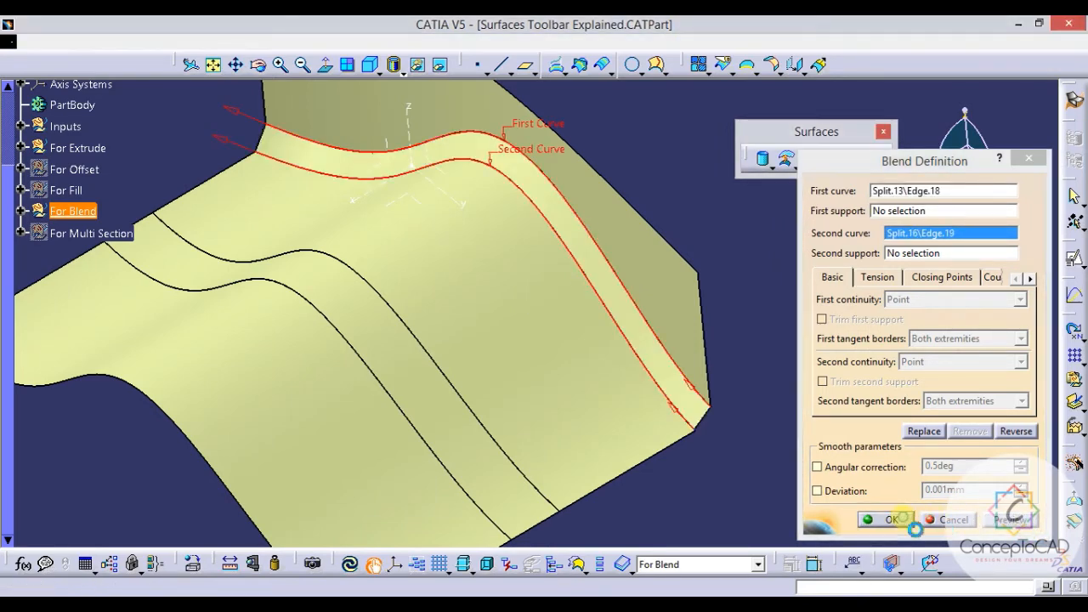
left_click(891, 520)
Examine the new blend between the upright and wavy surfaces and the two edges that bound it.
middle_click_drag(859, 476, 605, 280)
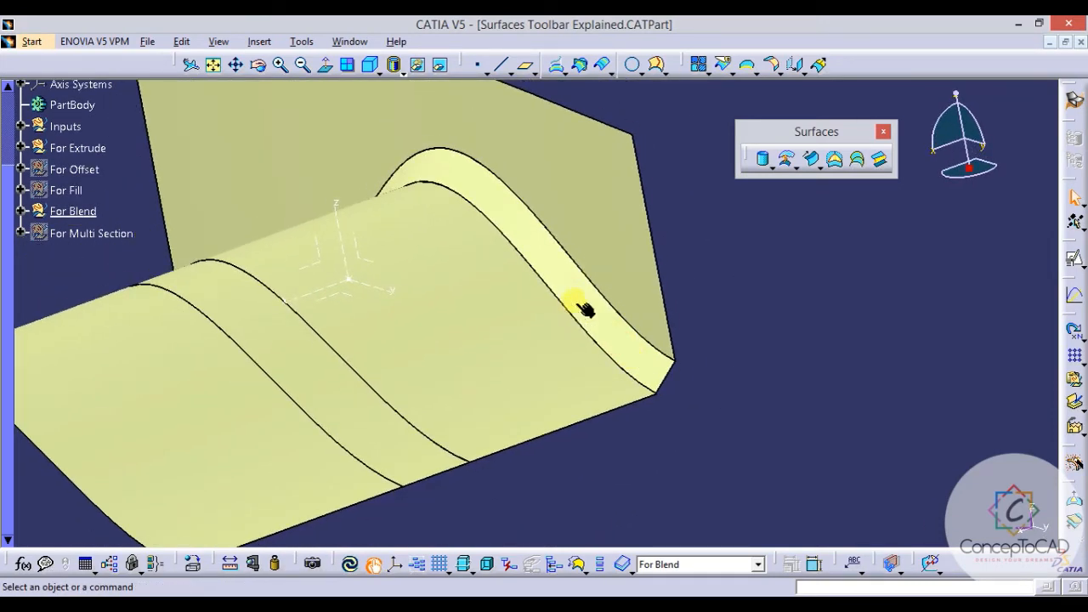
middle_click_drag(639, 365, 680, 260)
left_click(714, 258)
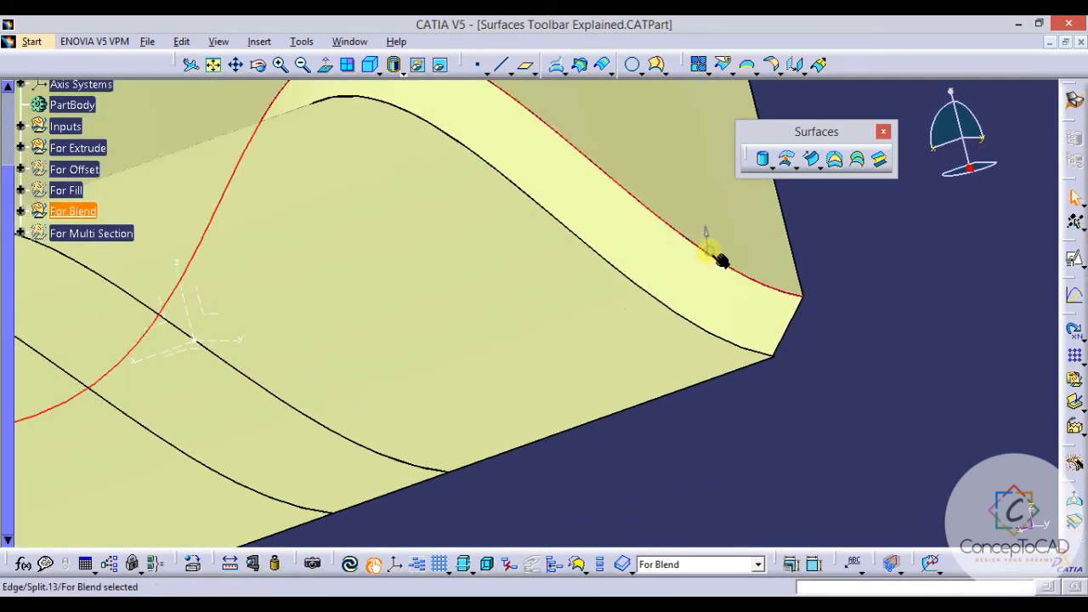
left_click(693, 327)
middle_click_drag(692, 328, 714, 384)
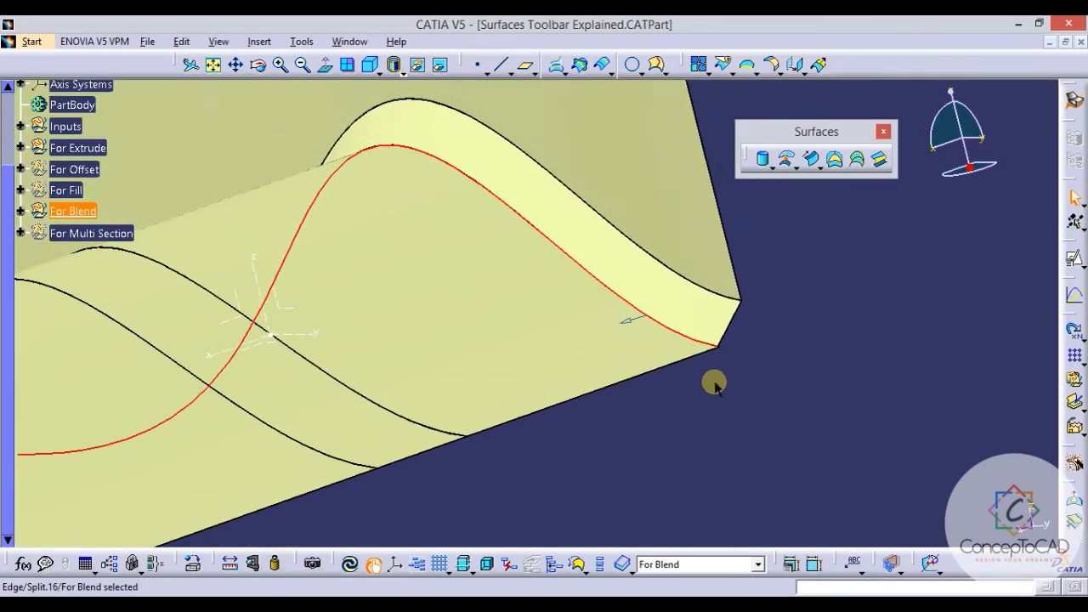
left_click(717, 384)
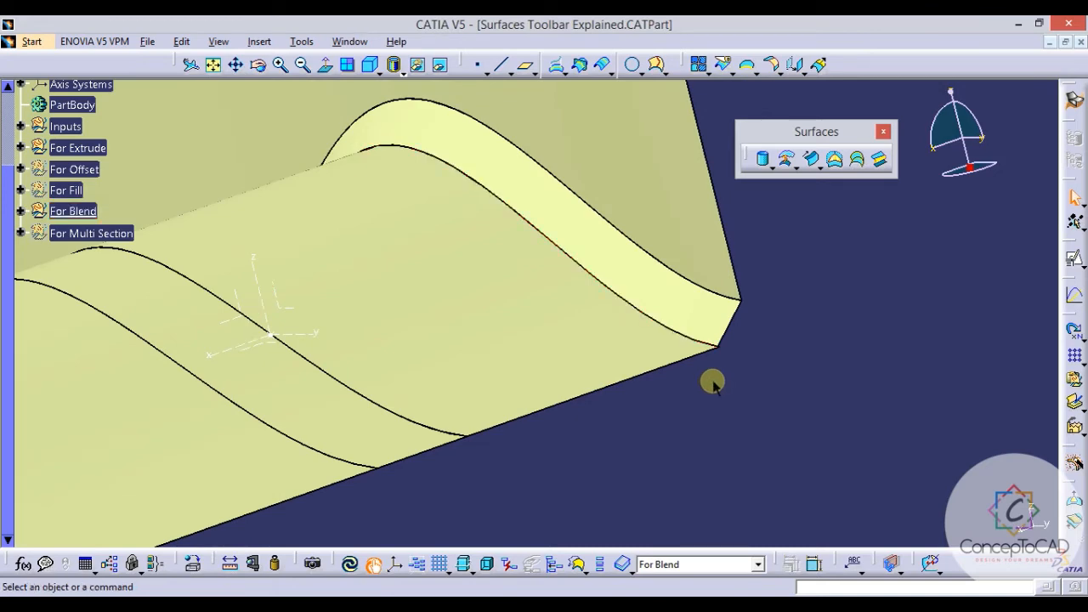
mouse_move(590, 274)
middle_mouse_down()
mouse_move(595, 342)
mouse_move(563, 323)
mouse_move(561, 308)
mouse_move(575, 333)
middle_mouse_up()
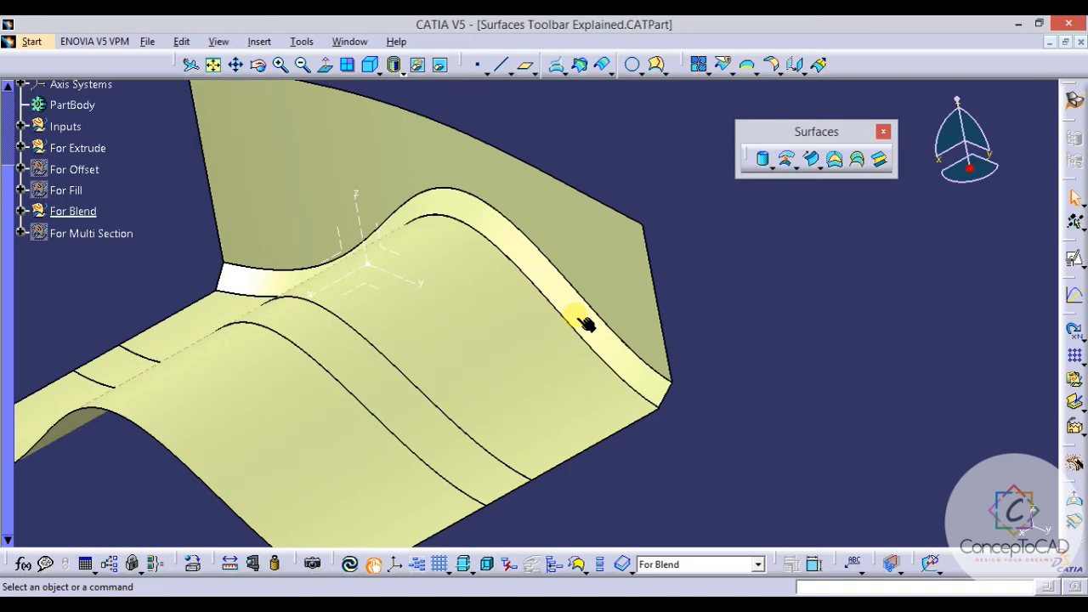
middle_click_drag(626, 365, 557, 361)
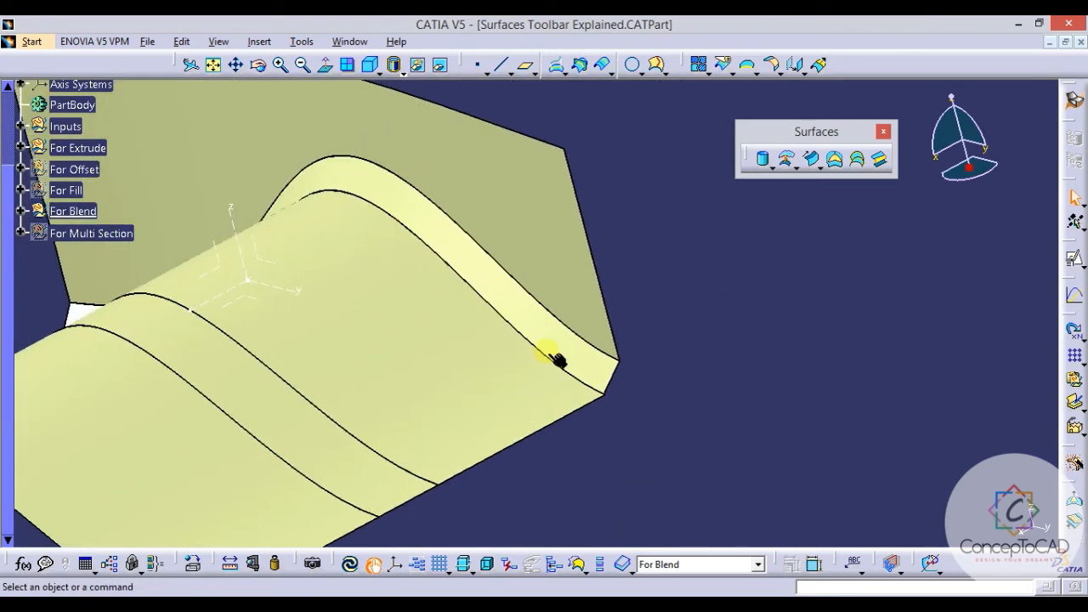
Reopen the definition of the blend at the upright surface and set the upright surface as its first support.
double_click(565, 342)
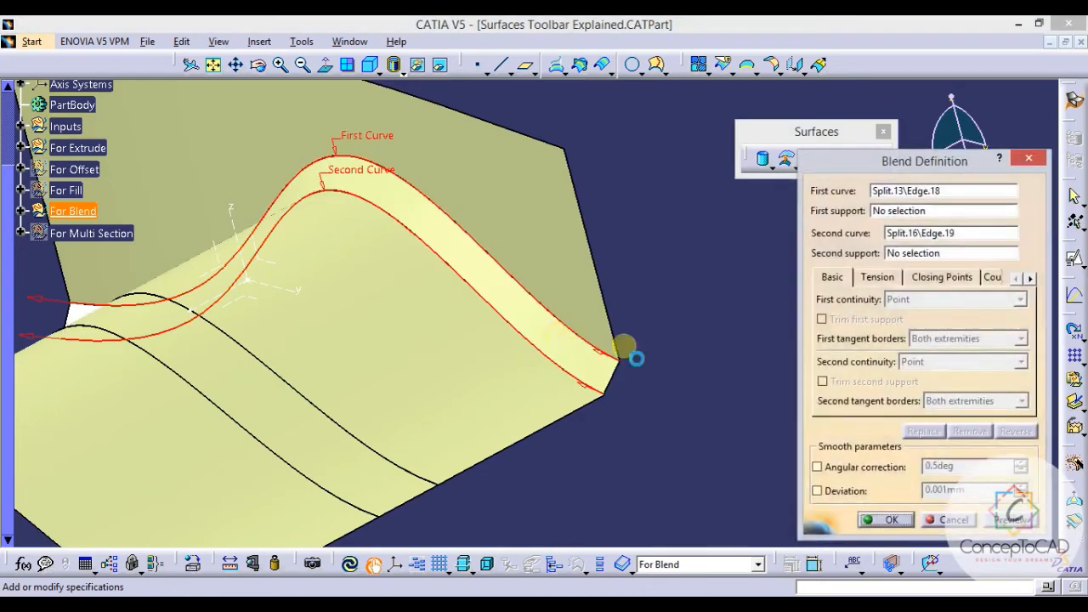
left_click_drag(885, 169, 837, 138)
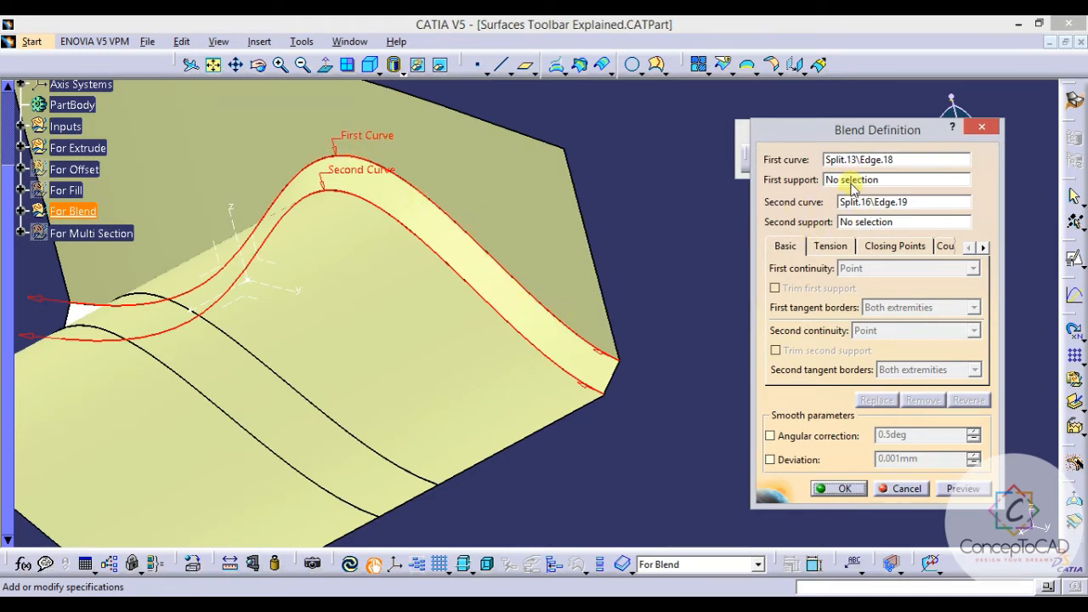
left_click(851, 182)
left_click(536, 243)
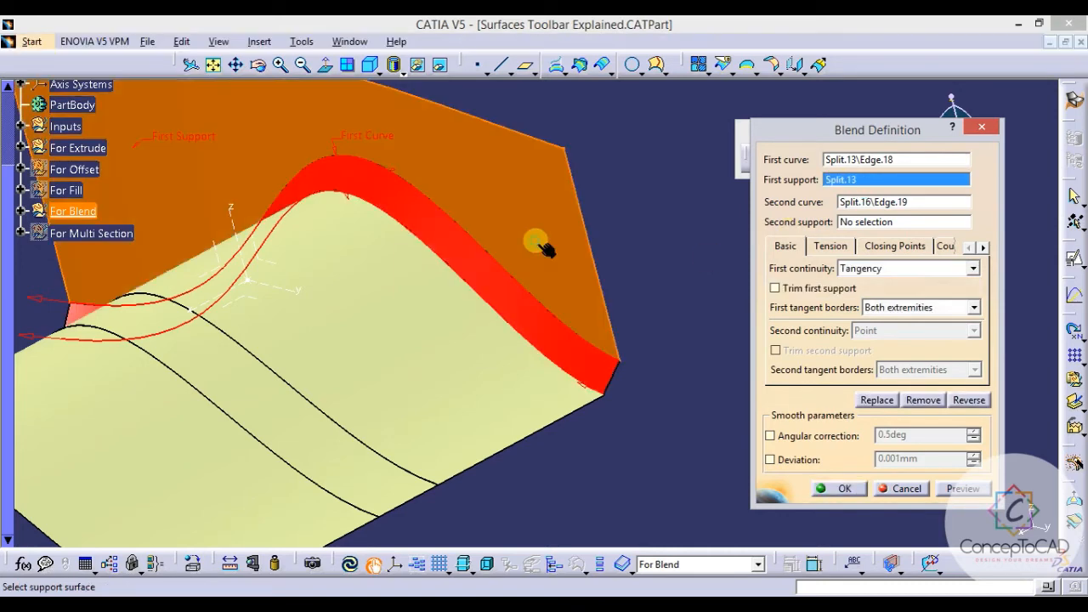
middle_click_drag(547, 248, 607, 262)
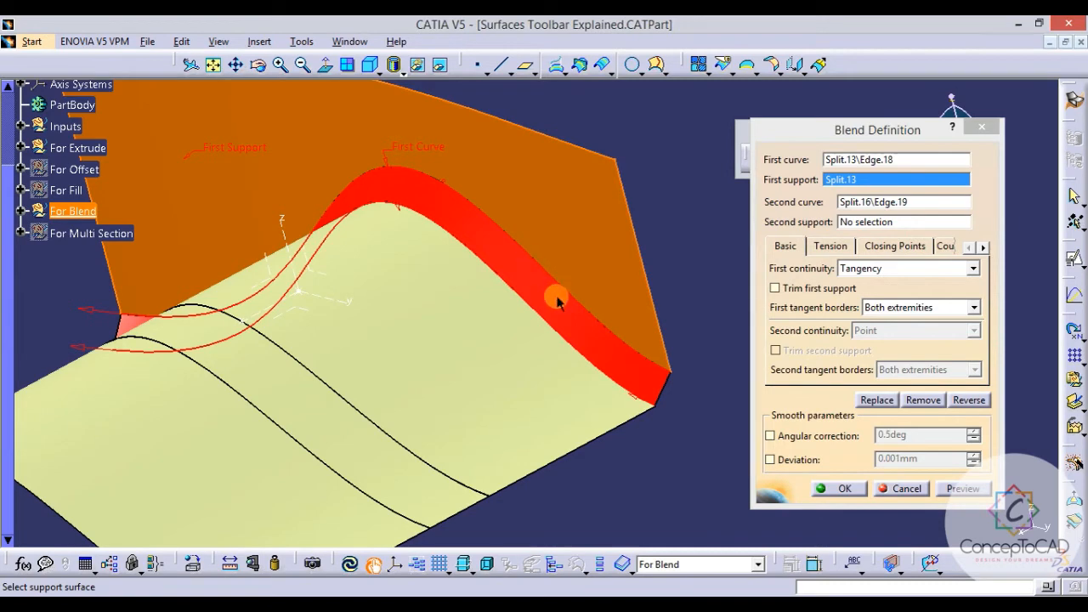
Set the adjoining wavy surface as the blend's second support and preview the result with Tangency continuity on both sides.
left_click(855, 221)
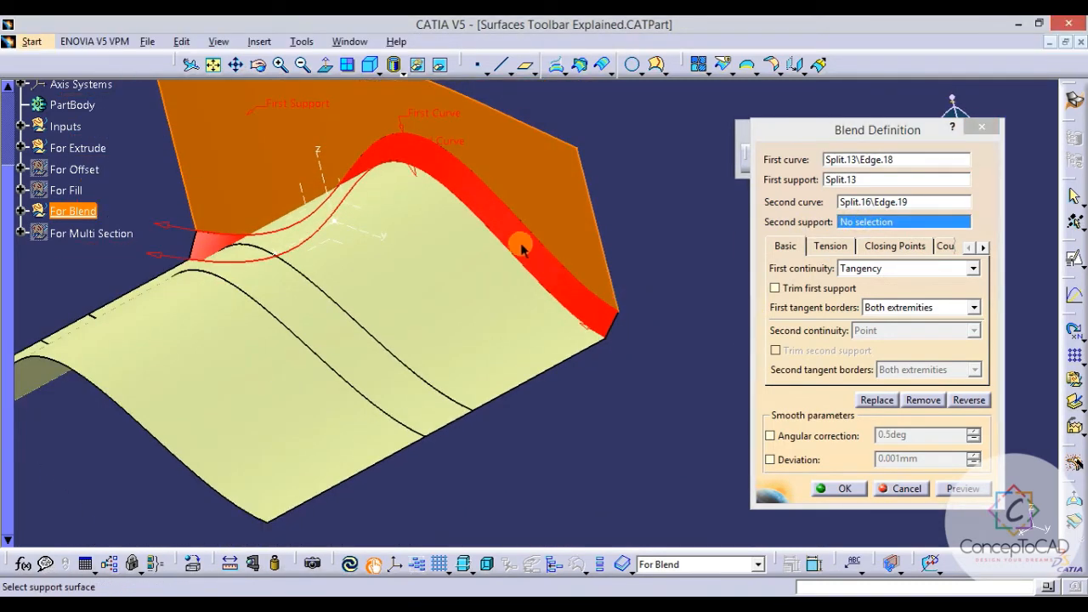
middle_click_drag(522, 243, 489, 317)
left_click(481, 312)
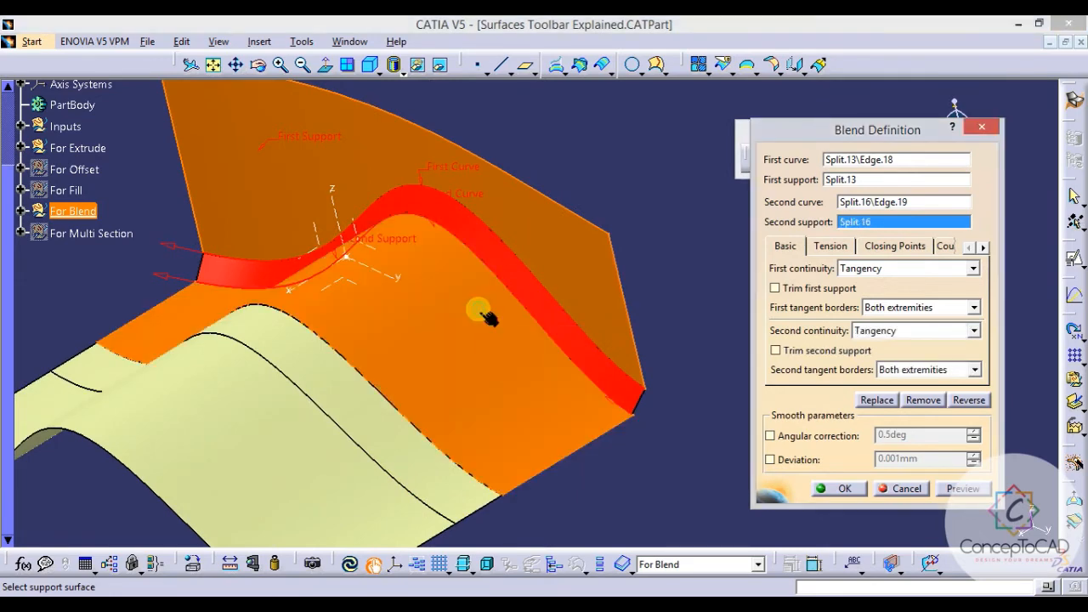
middle_click_drag(594, 327, 530, 292)
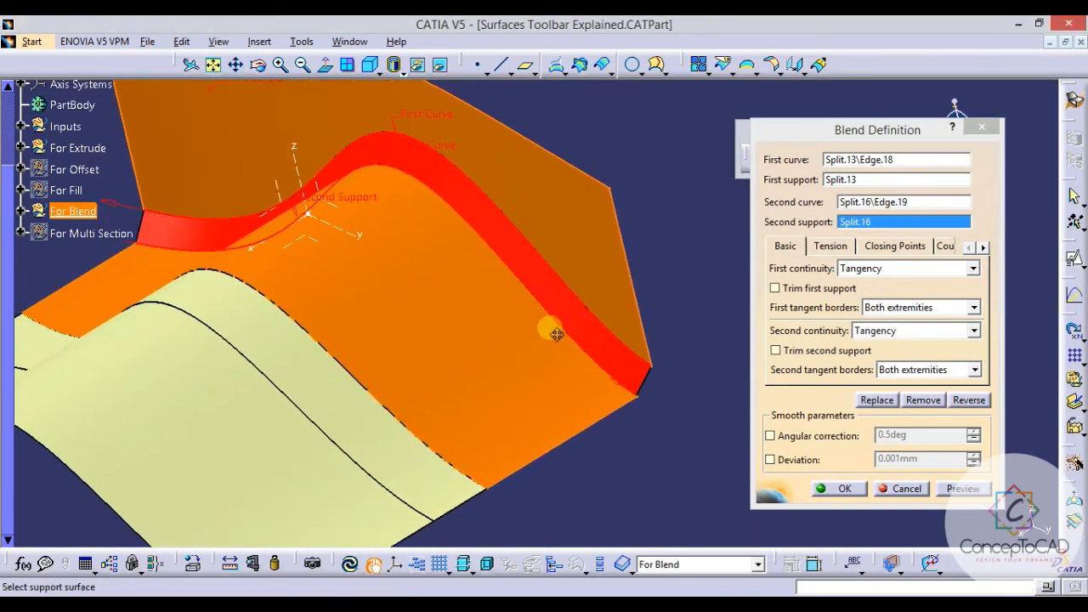
middle_click_drag(557, 333, 568, 355)
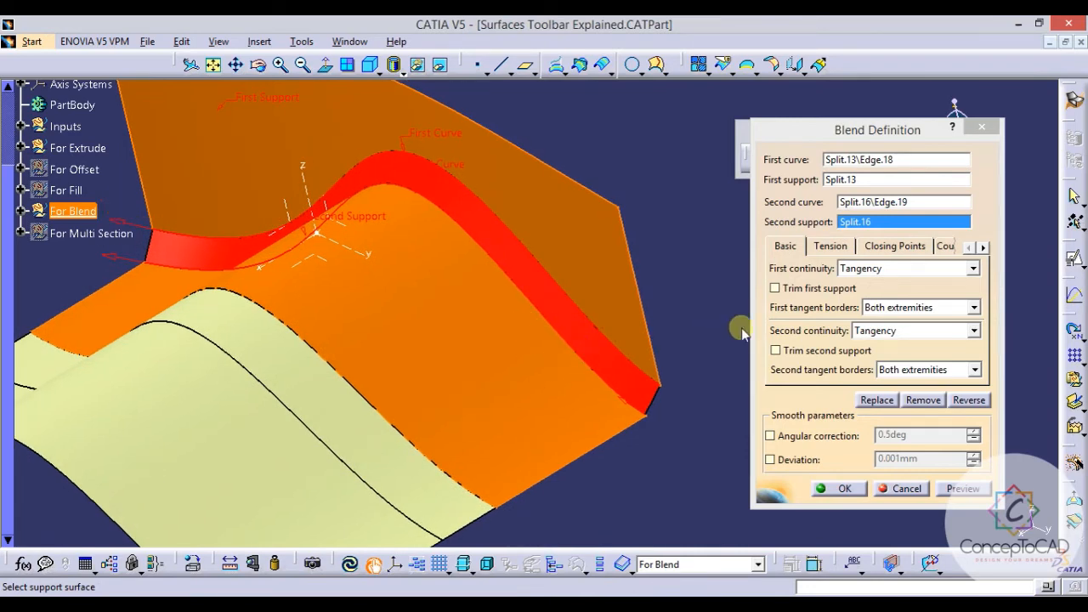
left_click(964, 488)
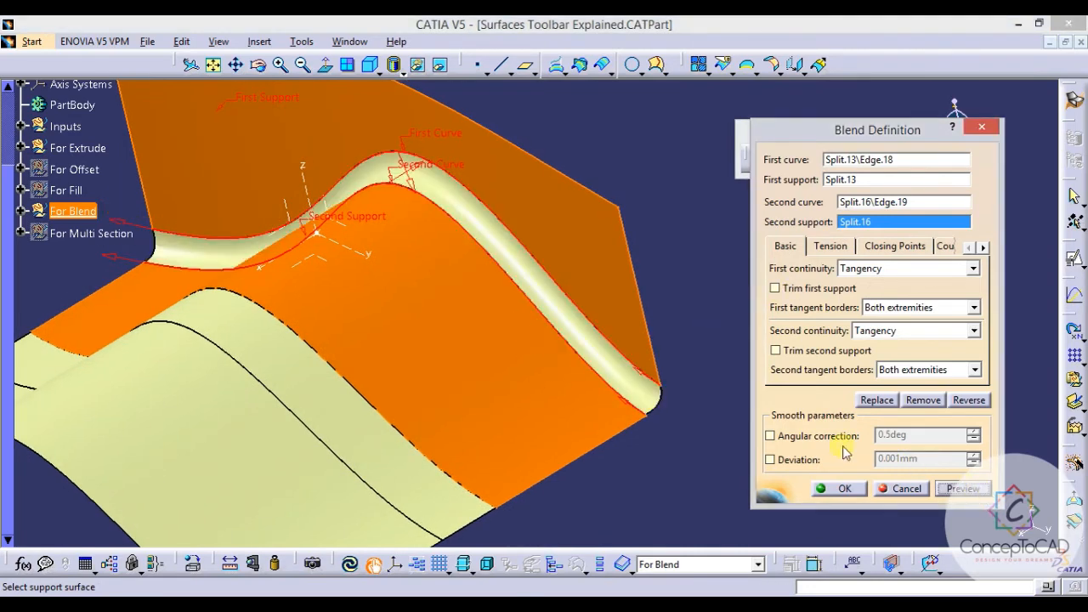
Check the blend's tension settings, keep the default Constant tension of 1 on both sides, and accept the definition.
middle_click_drag(626, 390, 570, 320)
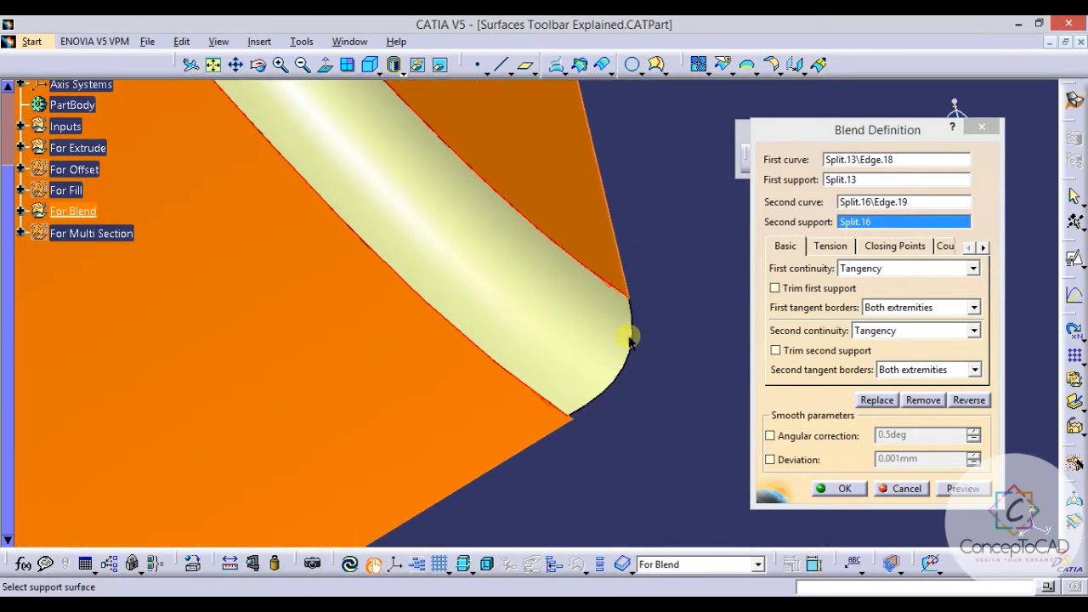
middle_click_drag(617, 346, 661, 355)
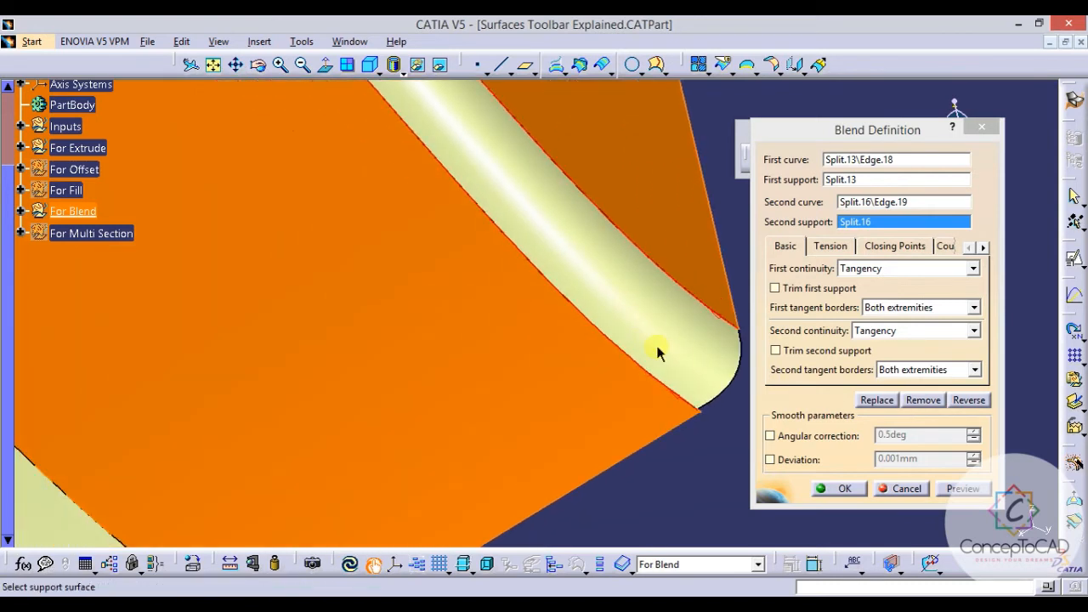
left_click(833, 247)
middle_click(617, 297)
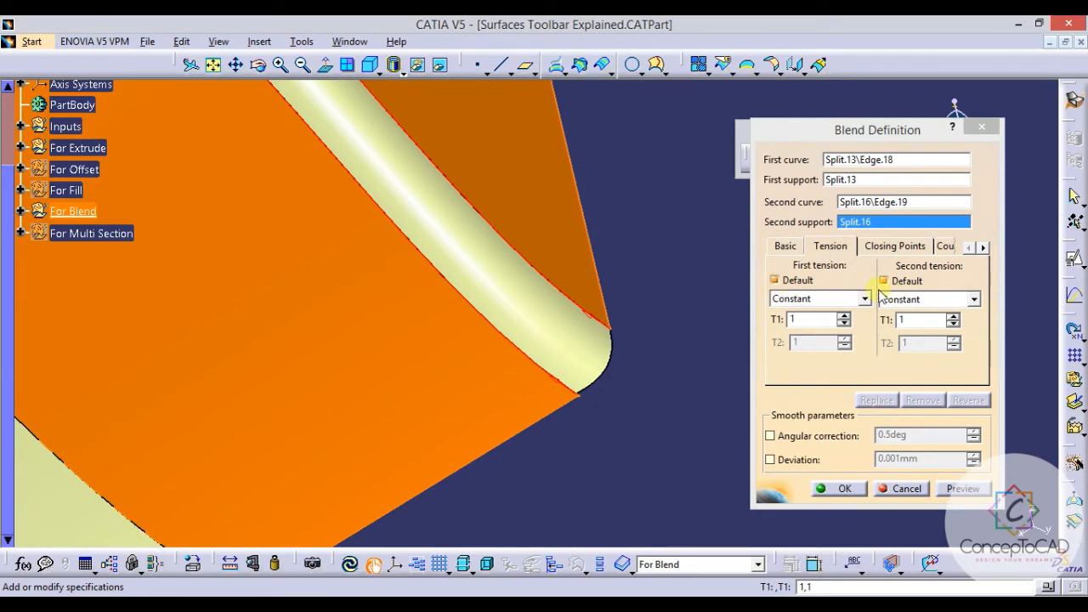
middle_click(613, 317)
left_click(843, 488)
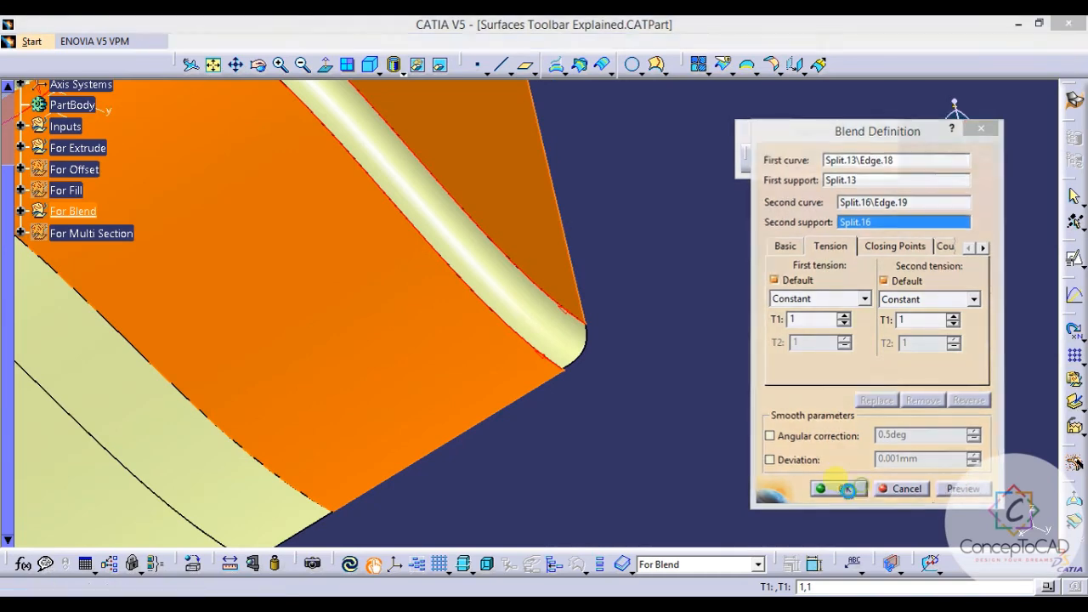
Examine the tangent blend between the upright and wavy surfaces for smooth transitions along its edges.
middle_click_drag(722, 367, 754, 452)
middle_click_drag(555, 336, 578, 360)
middle_click_drag(554, 313, 522, 303)
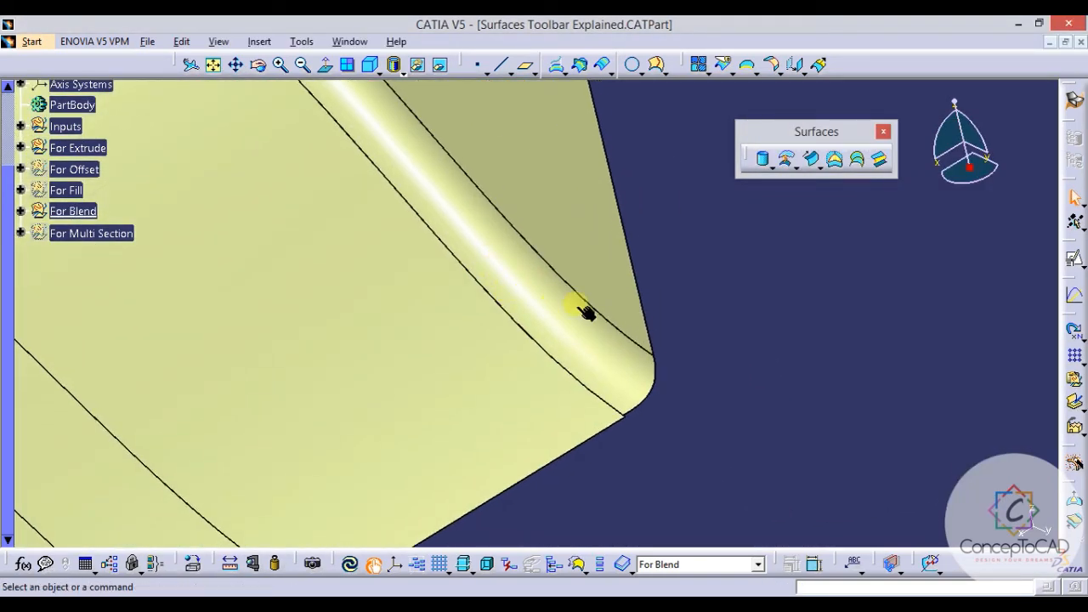
middle_click_drag(586, 312, 607, 386)
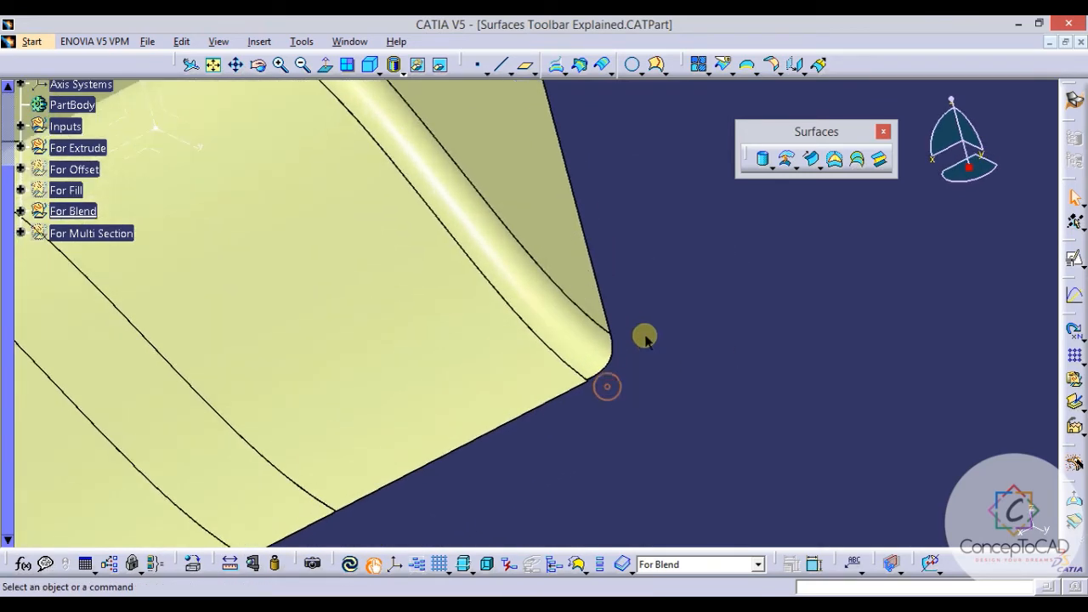
middle_click_drag(645, 337, 643, 213)
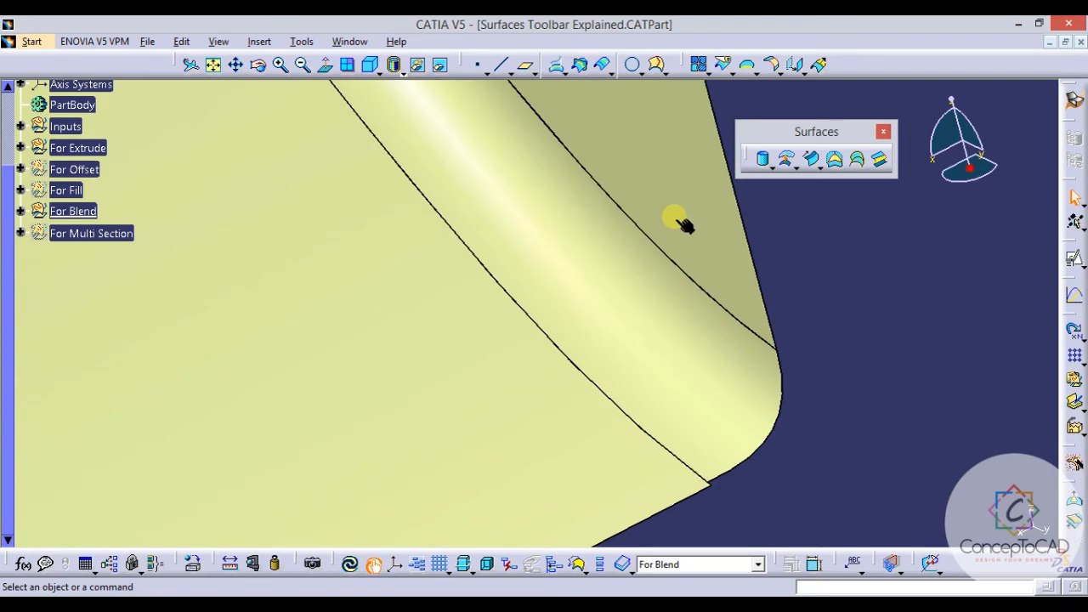
left_click(642, 335)
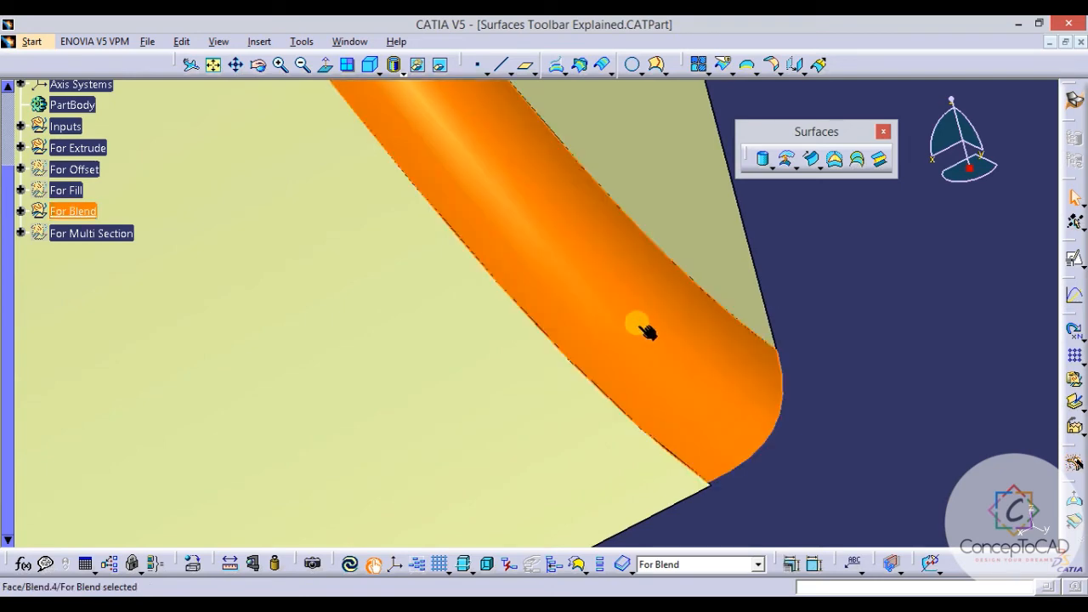
left_click(702, 218)
middle_click_drag(702, 219, 649, 296)
left_click(658, 278)
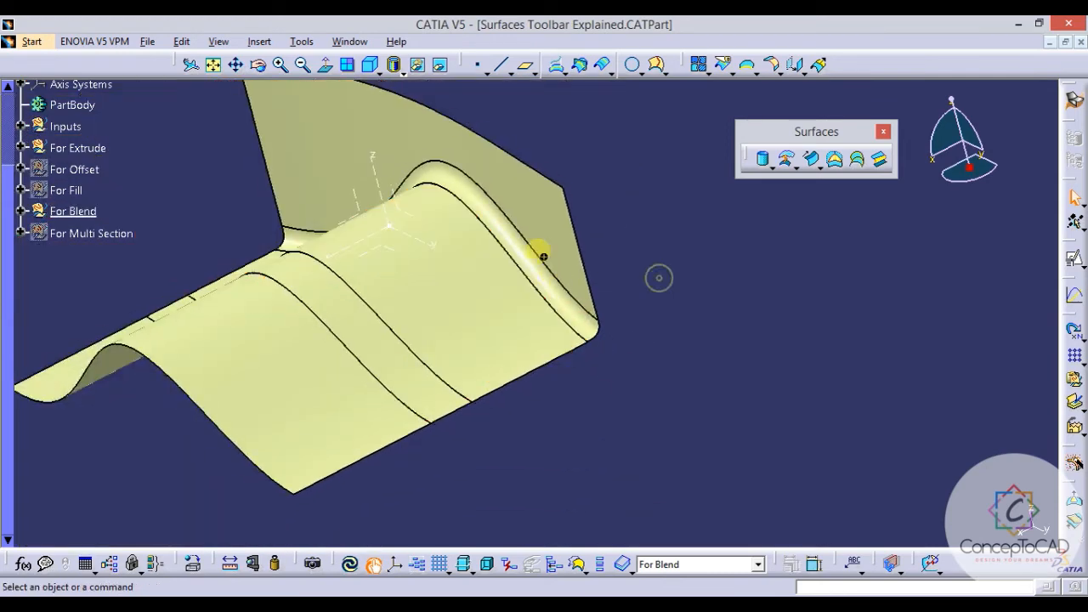
Inspect the blend strip joining the two wavy surfaces, together with the surface on each side of it.
middle_click_drag(541, 252, 623, 270)
middle_click_drag(562, 221, 566, 189)
middle_click_drag(567, 238, 493, 331)
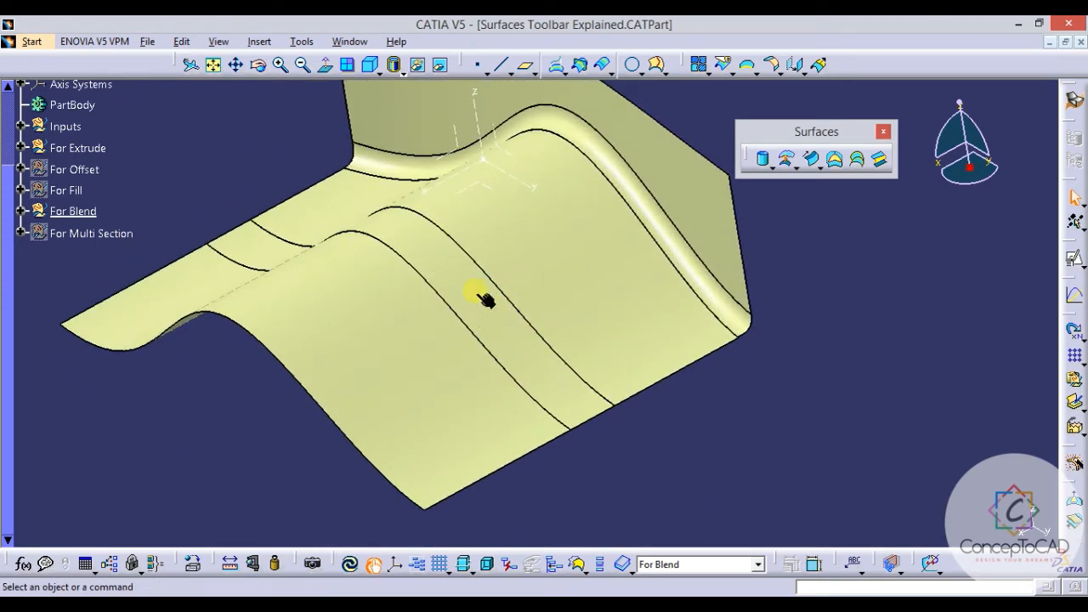
left_click(481, 298)
left_click(660, 445)
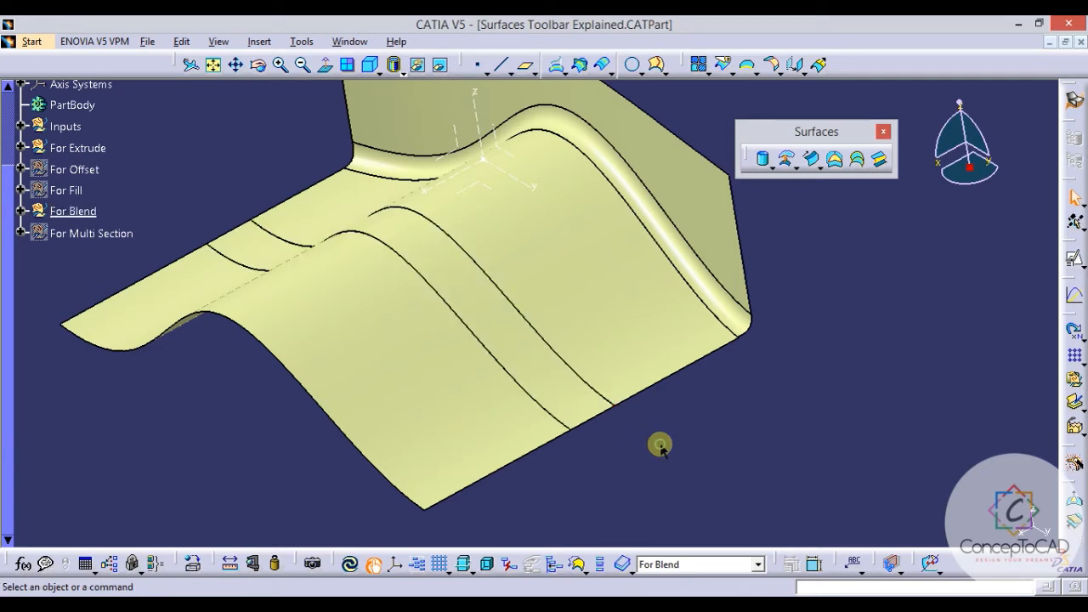
left_click(556, 296)
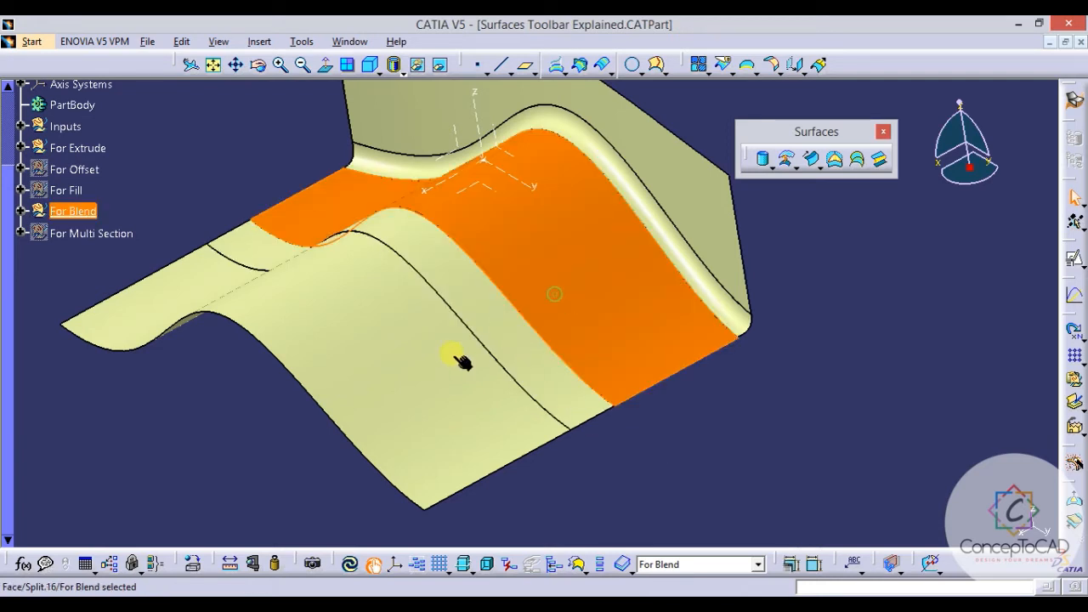
left_click(443, 375)
left_click(680, 456)
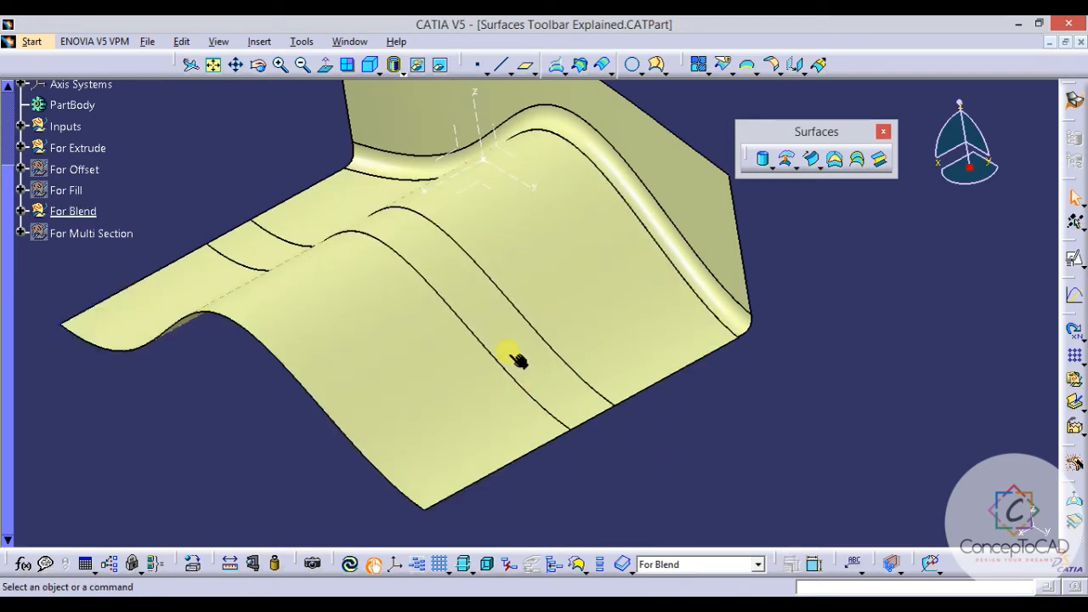
Edit the blend strip between the wavy surfaces, set the adjoining surfaces as first and second supports with Tangency continuity, preview and accept.
double_click(518, 356)
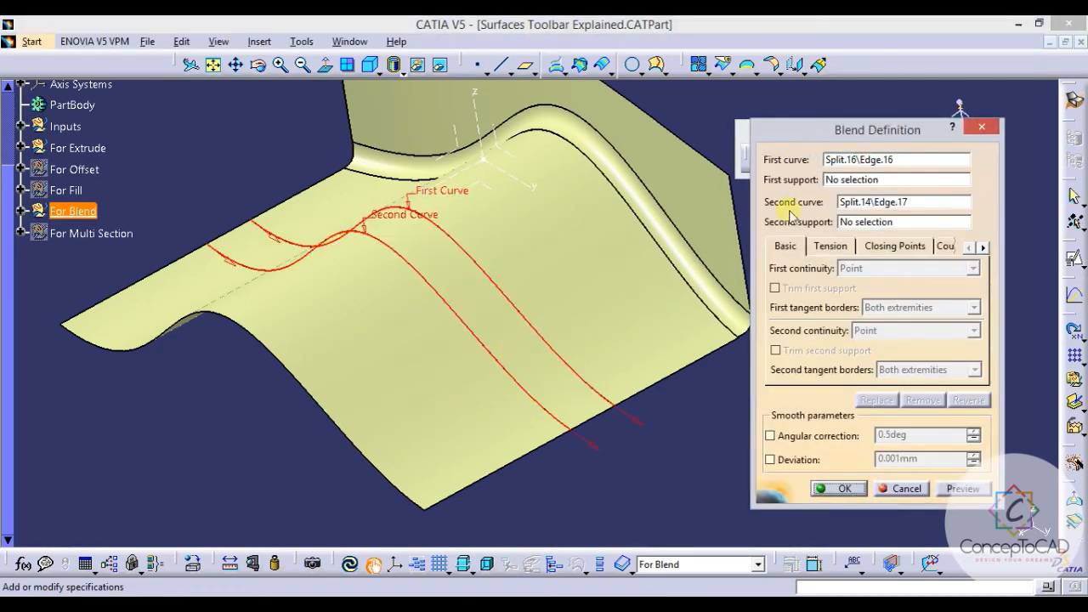
left_click(832, 184)
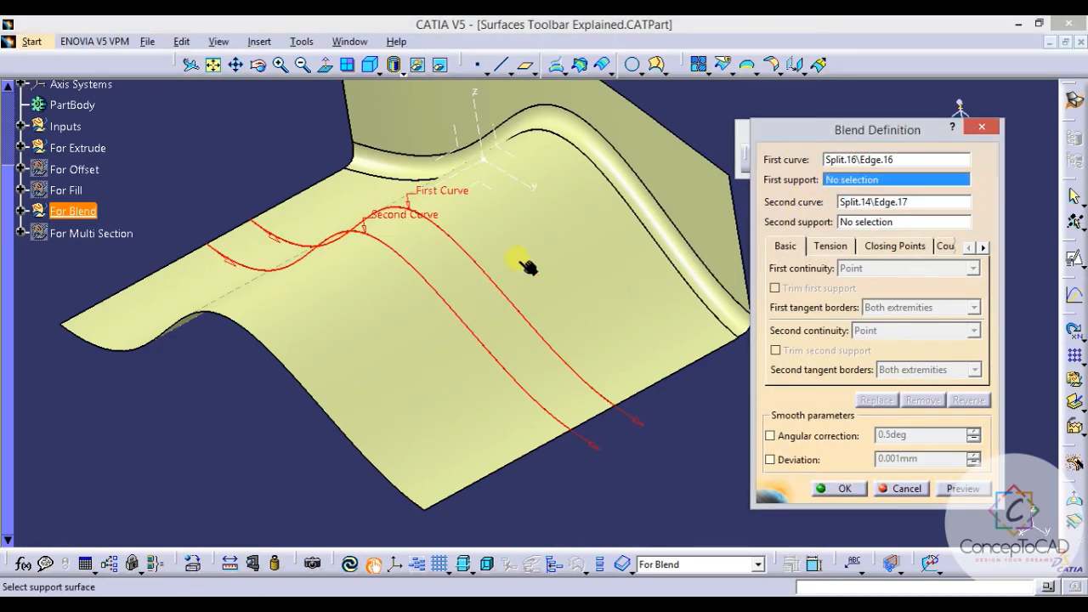
left_click(575, 278)
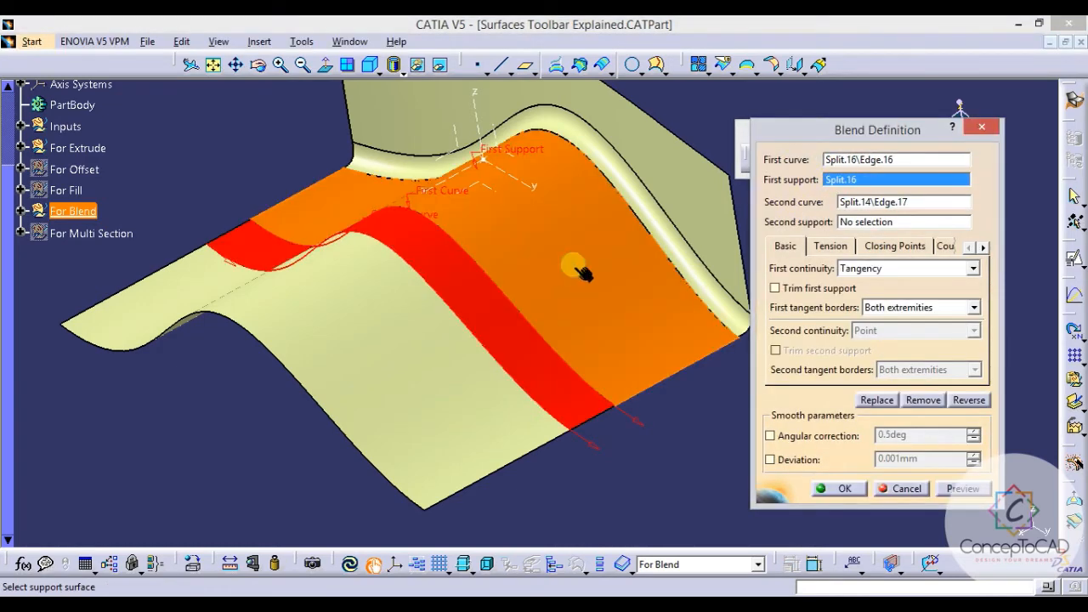
left_click(858, 222)
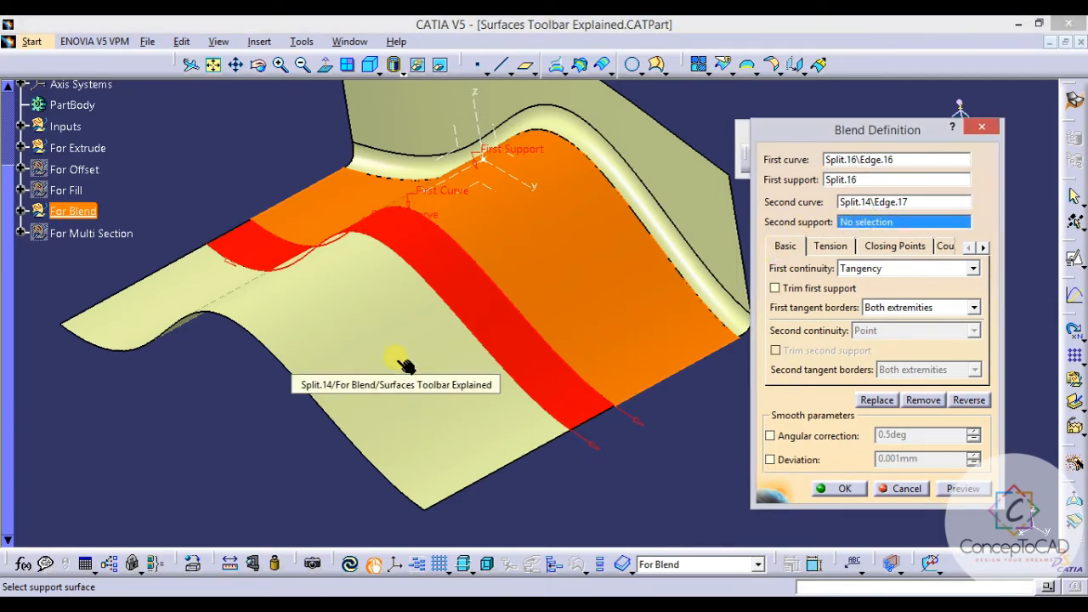
left_click(402, 362)
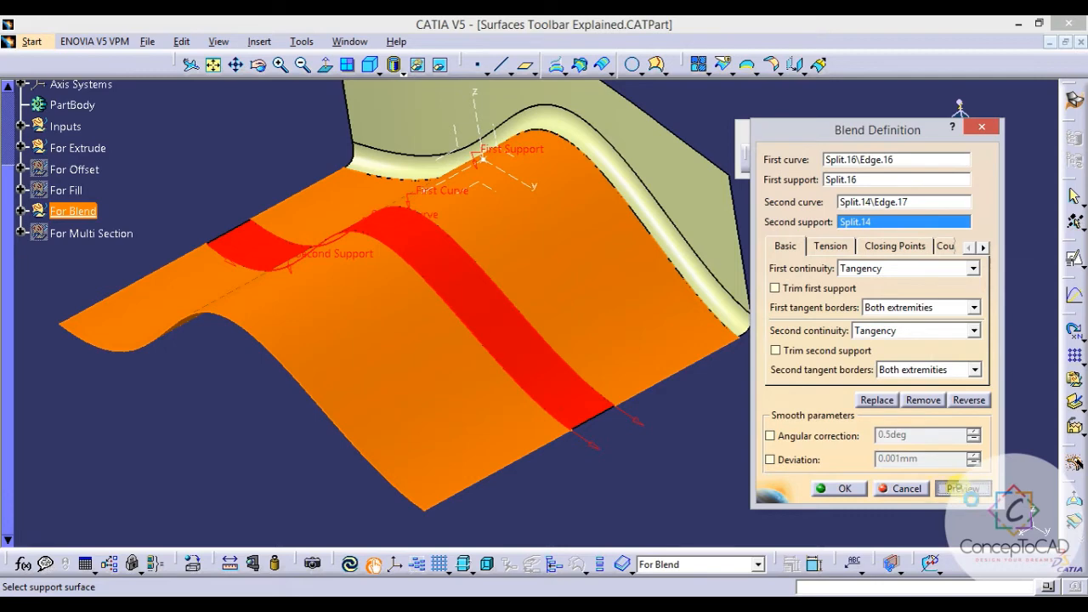
left_click(964, 489)
left_click(861, 495)
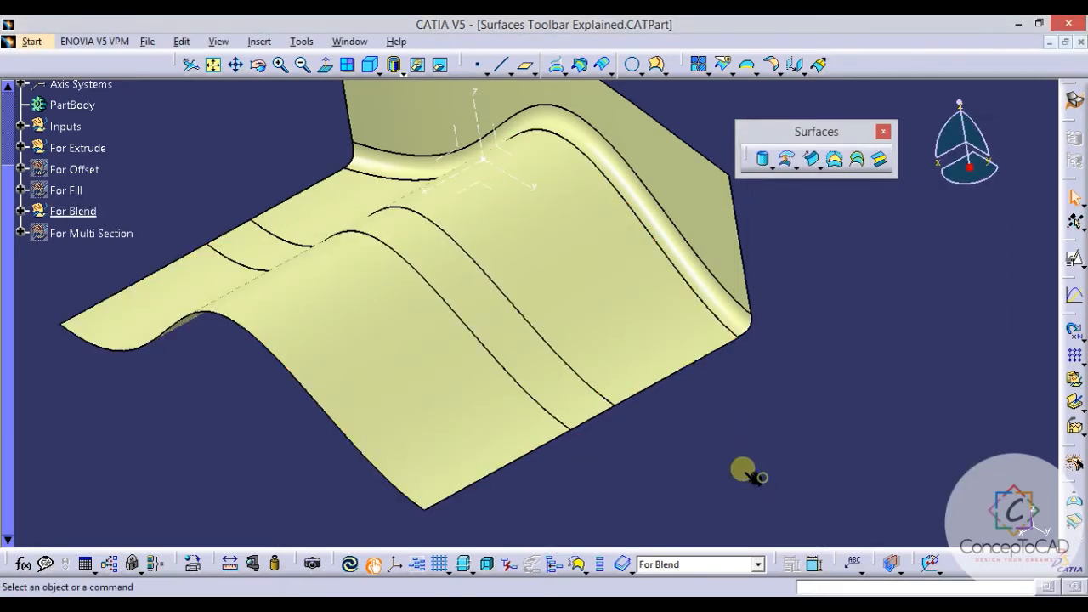
Make the For Multi Section set the in-work object and show it in place of the For Blend set.
middle_click_drag(740, 468, 607, 287)
scroll(546, 272, "down", 1)
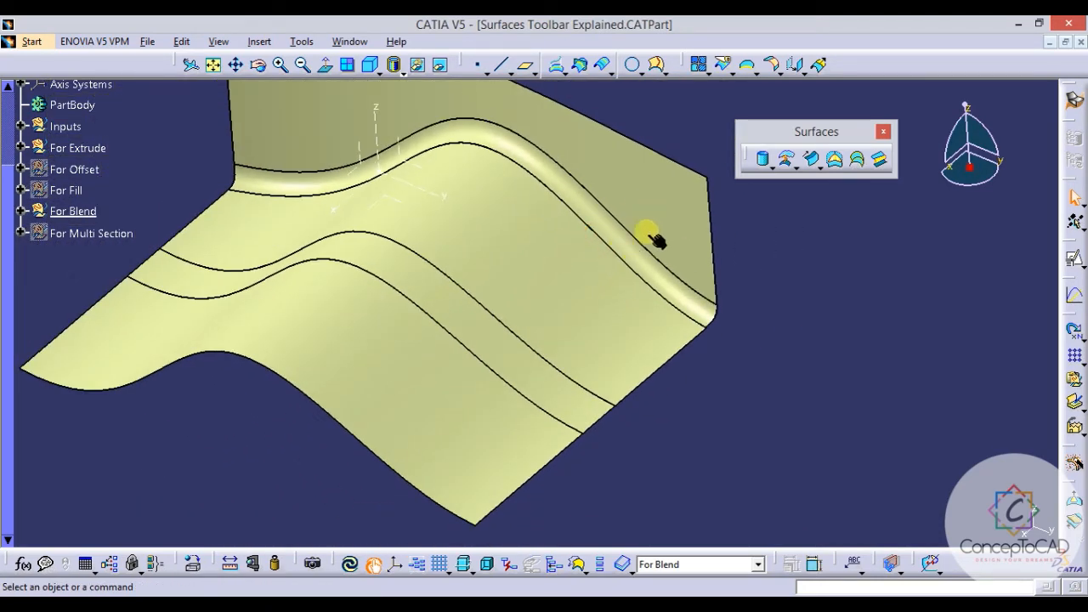
middle_click_drag(651, 233, 586, 304)
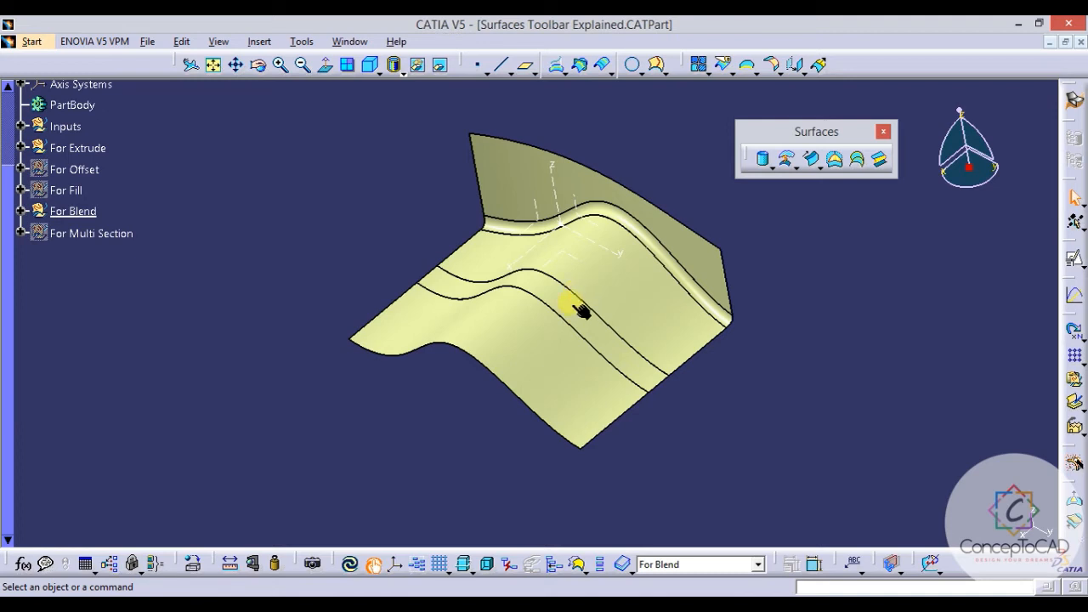
middle_click_drag(580, 310, 755, 365)
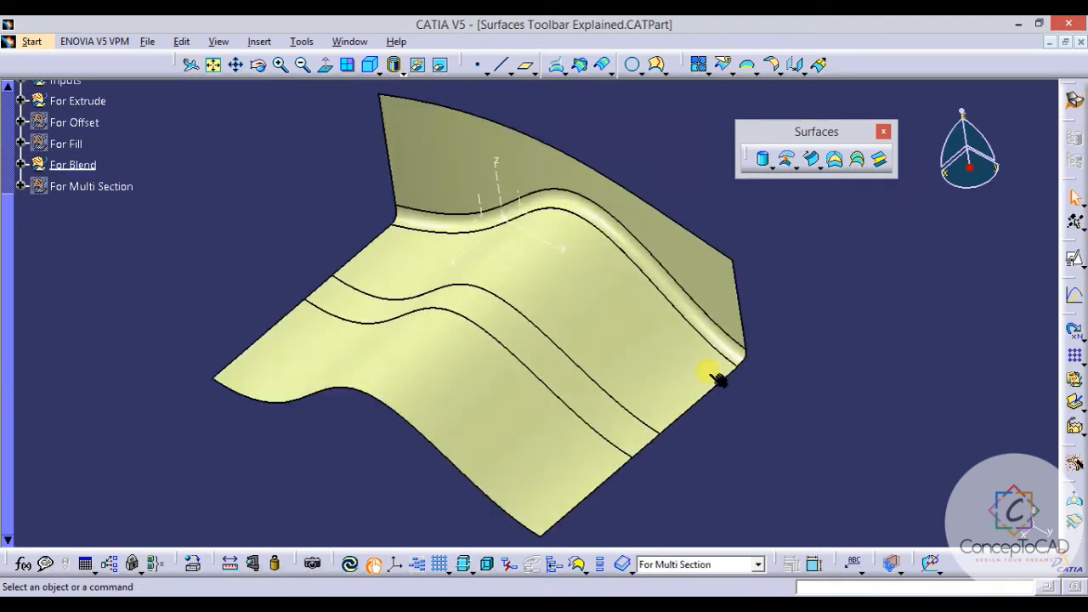
mouse_move(640, 363)
middle_mouse_down()
mouse_move(637, 396)
mouse_move(668, 362)
mouse_move(600, 362)
mouse_move(600, 346)
mouse_move(642, 346)
middle_mouse_up()
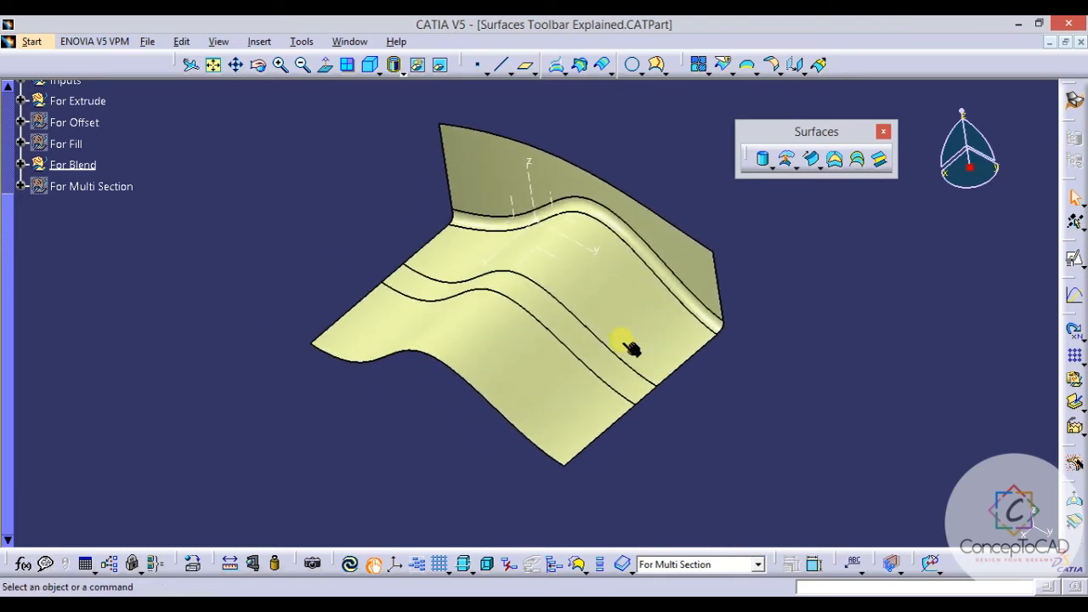
right_click(109, 192)
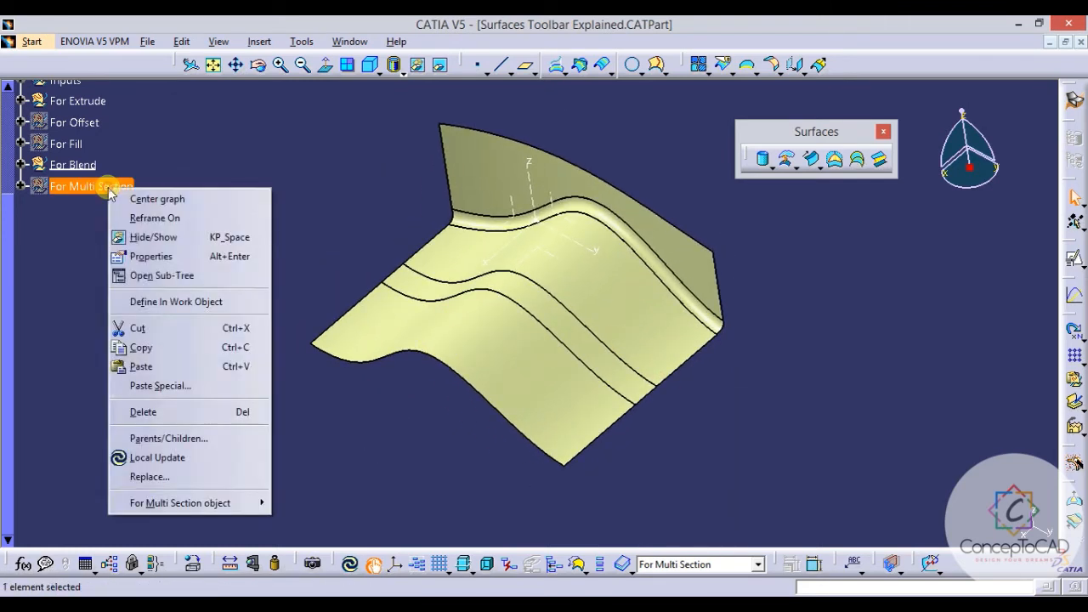
left_click(180, 303)
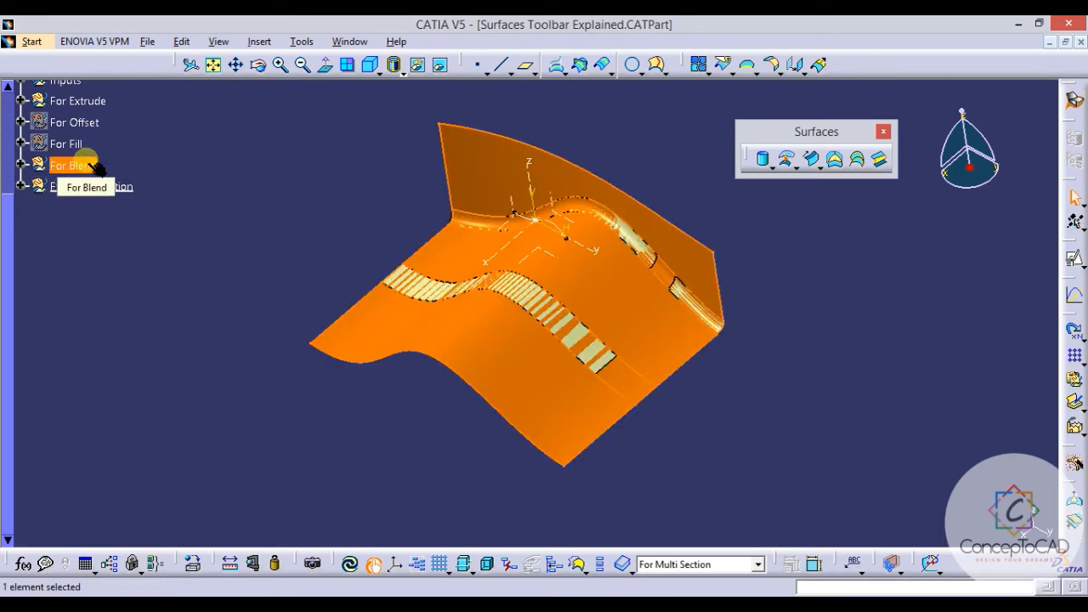
Examine the open notch at the end of the strip between the two wavy surfaces.
middle_click_drag(442, 319, 493, 276)
middle_click_drag(477, 415, 481, 385)
middle_click_drag(382, 391, 439, 286)
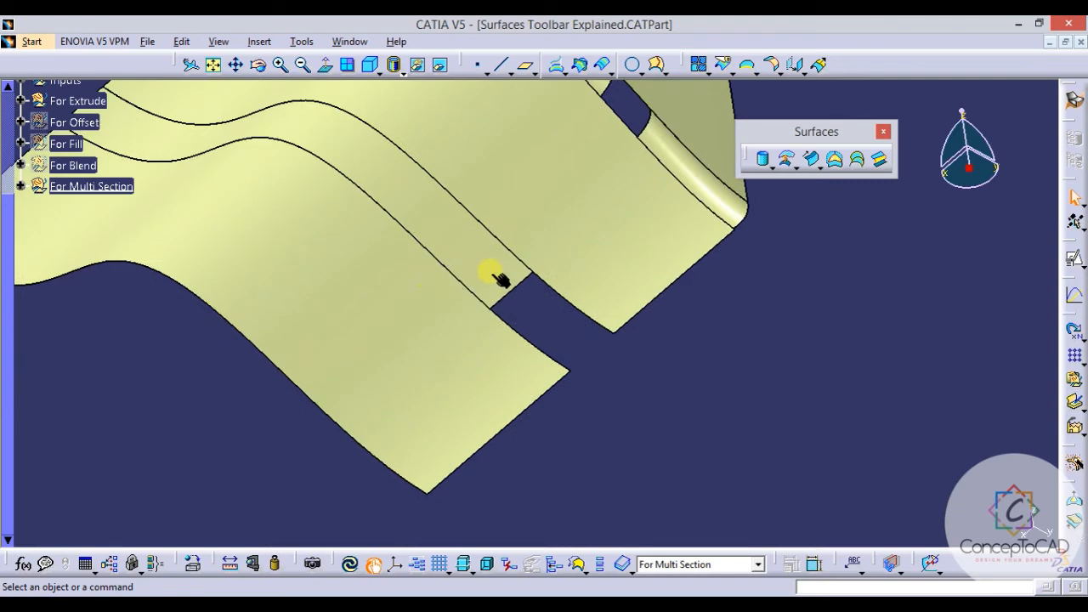
middle_click(527, 265)
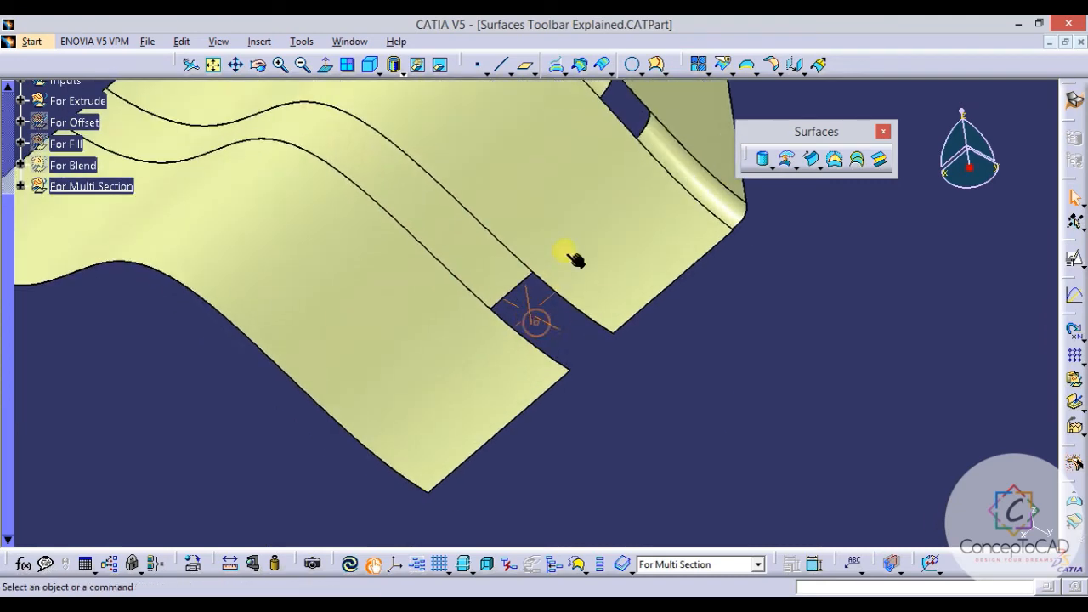
mouse_move(566, 250)
middle_mouse_down()
mouse_move(527, 294)
mouse_move(518, 275)
mouse_move(559, 236)
mouse_move(595, 291)
mouse_move(568, 213)
mouse_move(583, 241)
middle_mouse_up()
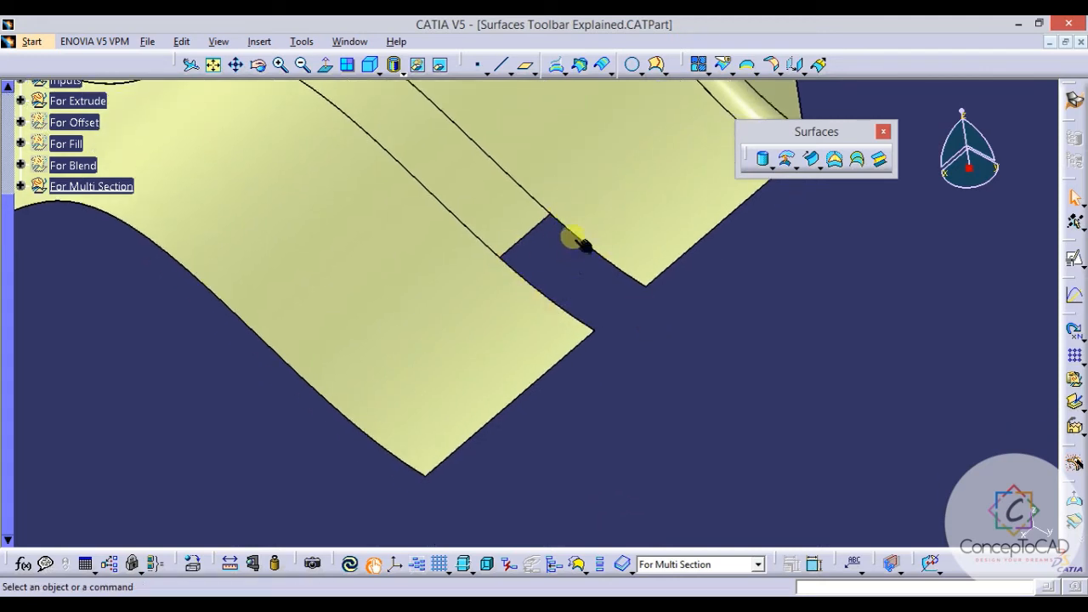
middle_click_drag(583, 244, 559, 255)
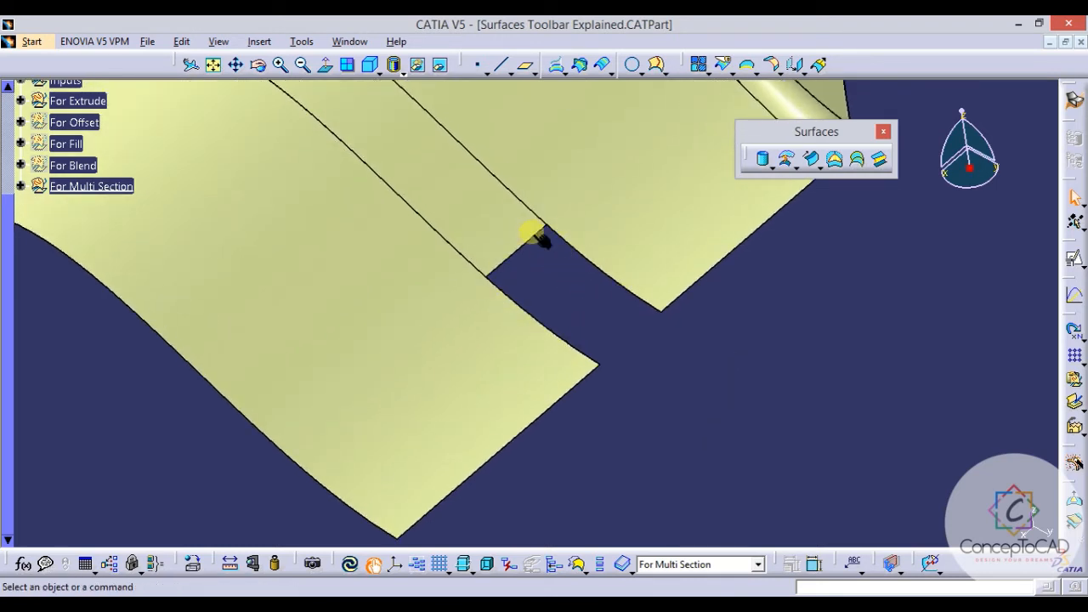
middle_click_drag(537, 240, 600, 240)
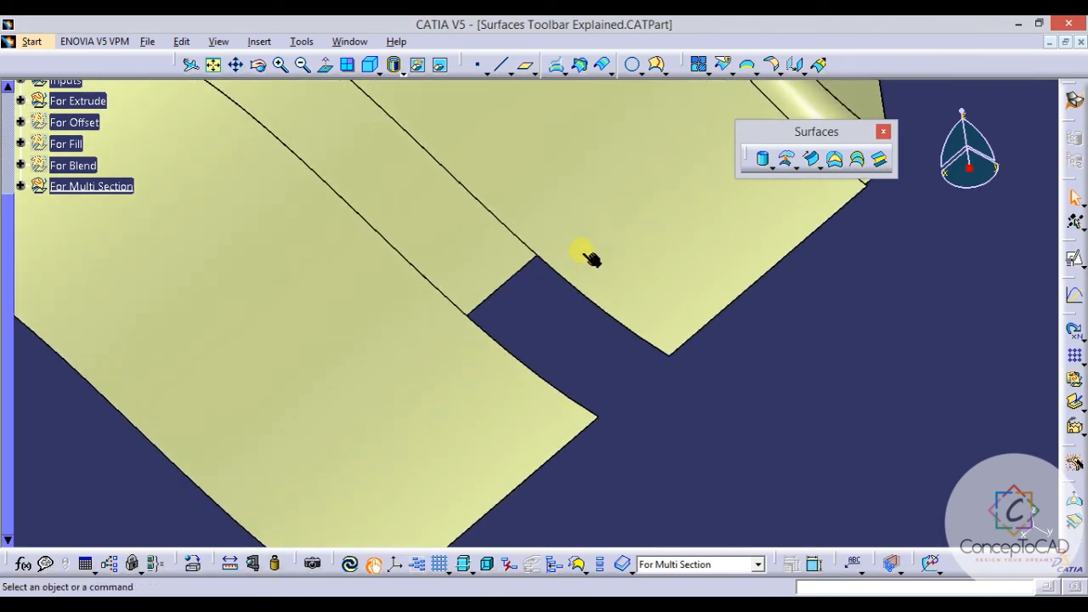
Highlight the long side edge and the strip's end edge bordering the notch to check how far each extends.
left_click(585, 301)
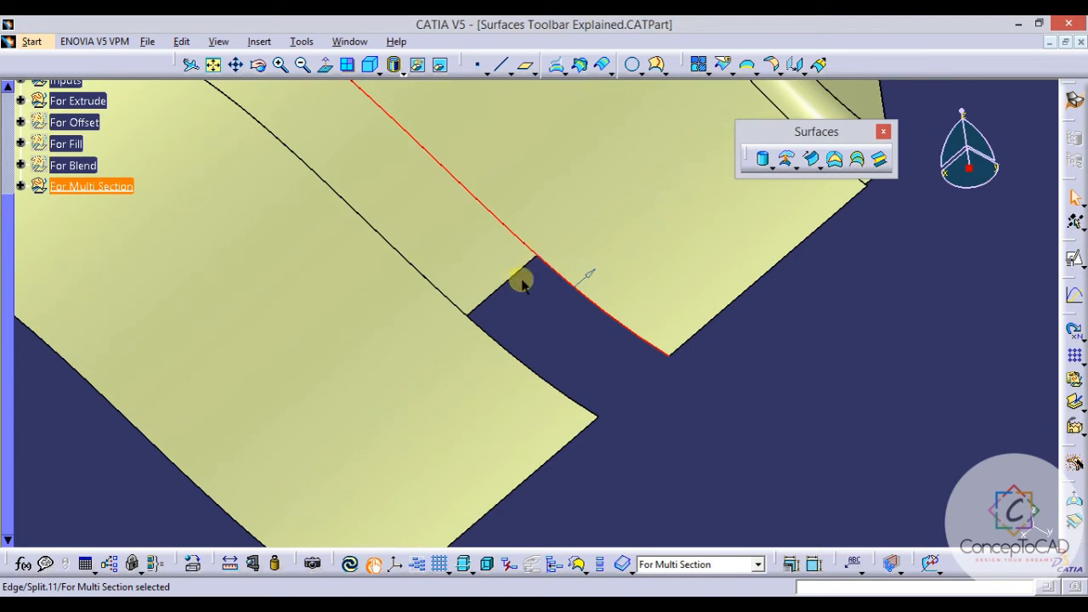
middle_click_drag(519, 280, 684, 374)
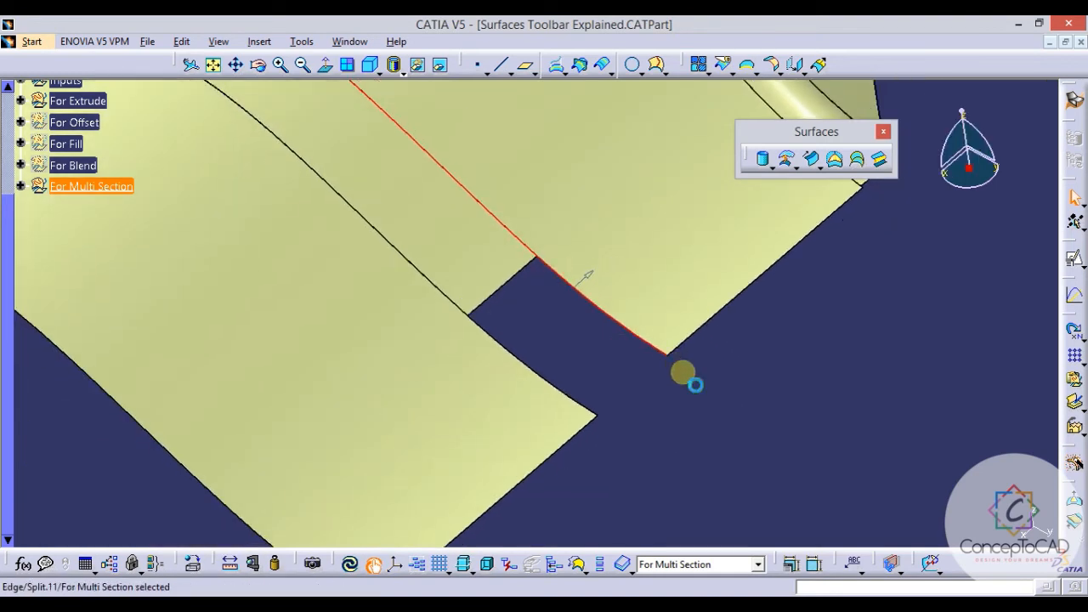
left_click(685, 374)
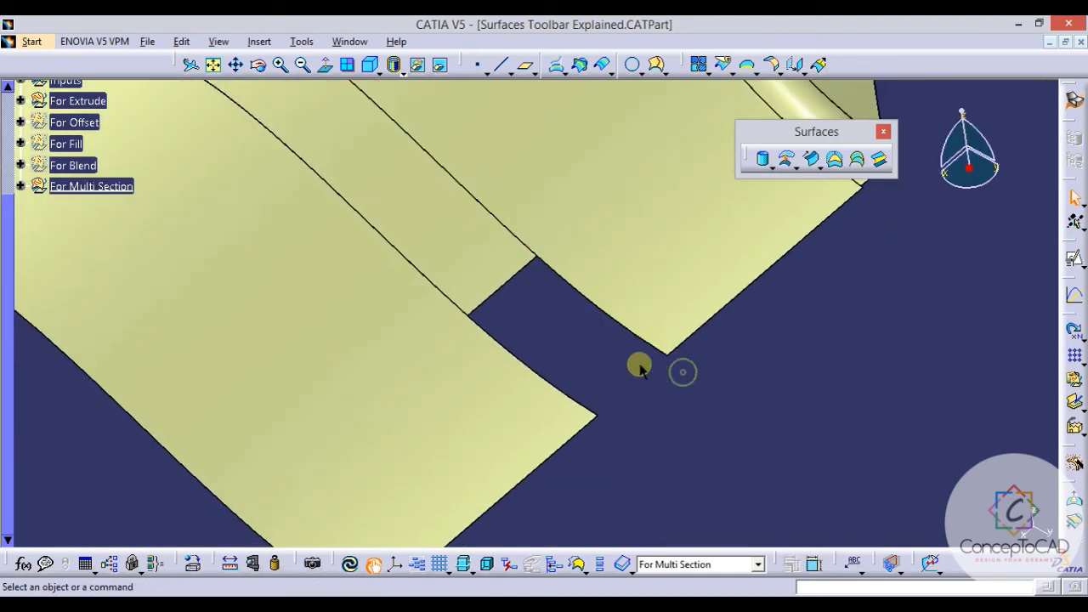
left_click(607, 317)
middle_click_drag(602, 311, 563, 321)
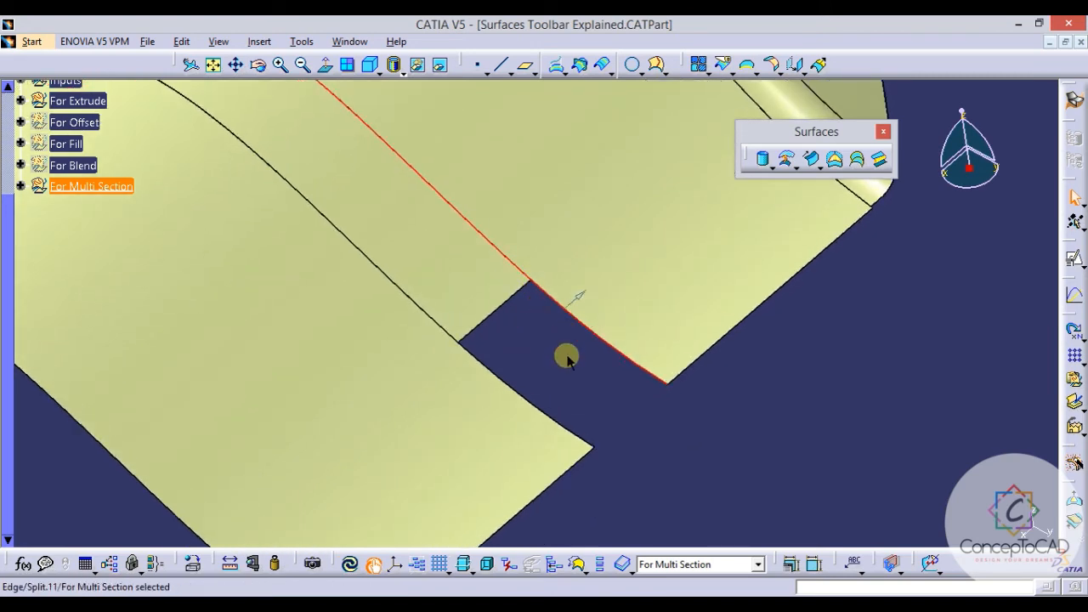
left_click(566, 354)
left_click(520, 294)
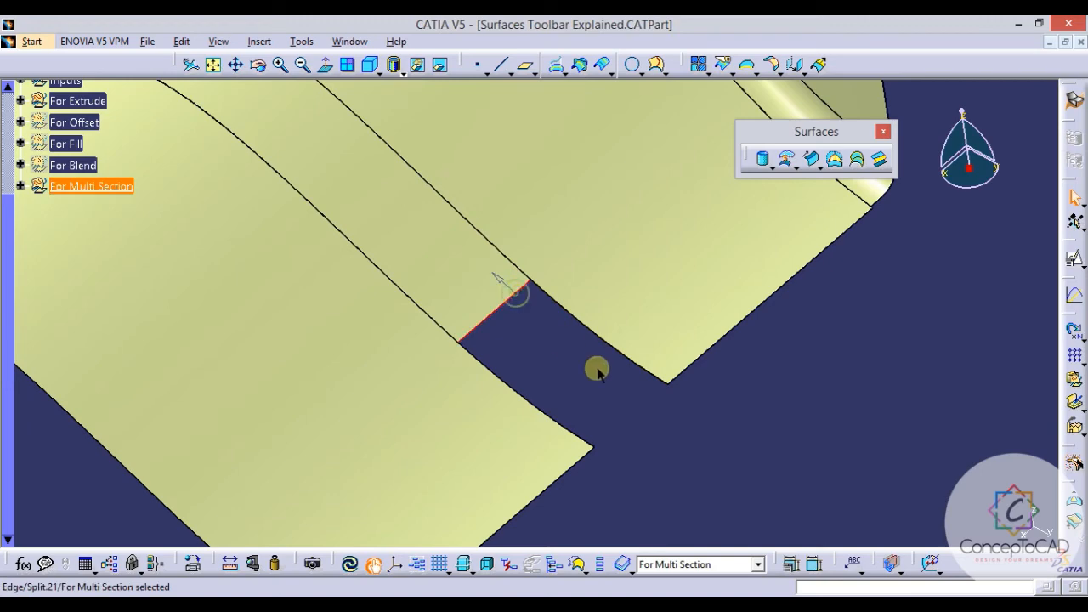
left_click(595, 369)
Split the Split.11 surface's long edge with the strip's end edge, keeping the portion along the notch.
left_click(722, 65)
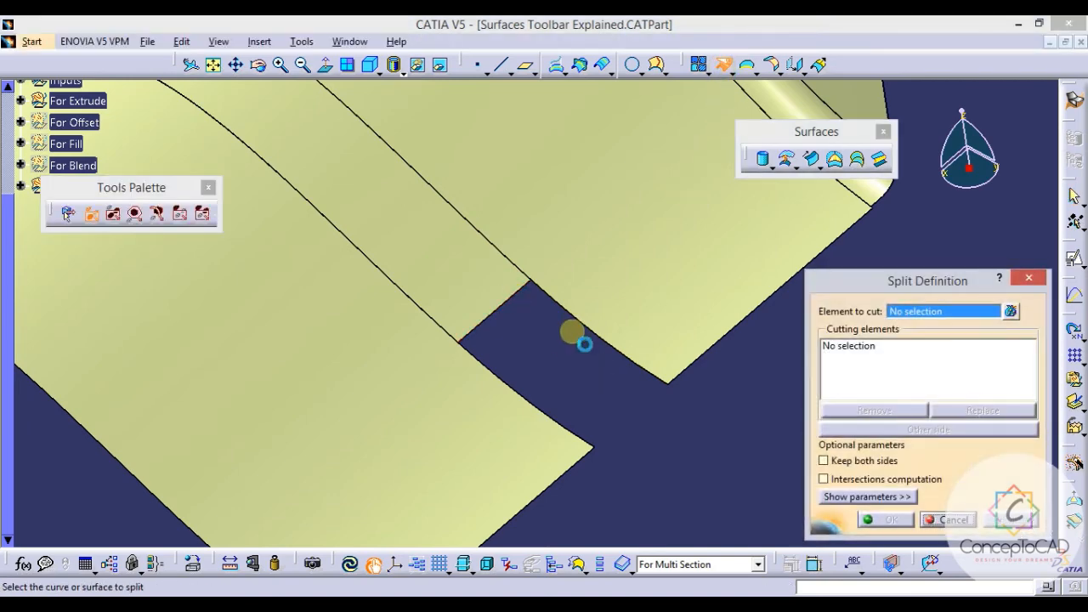
left_click(581, 321)
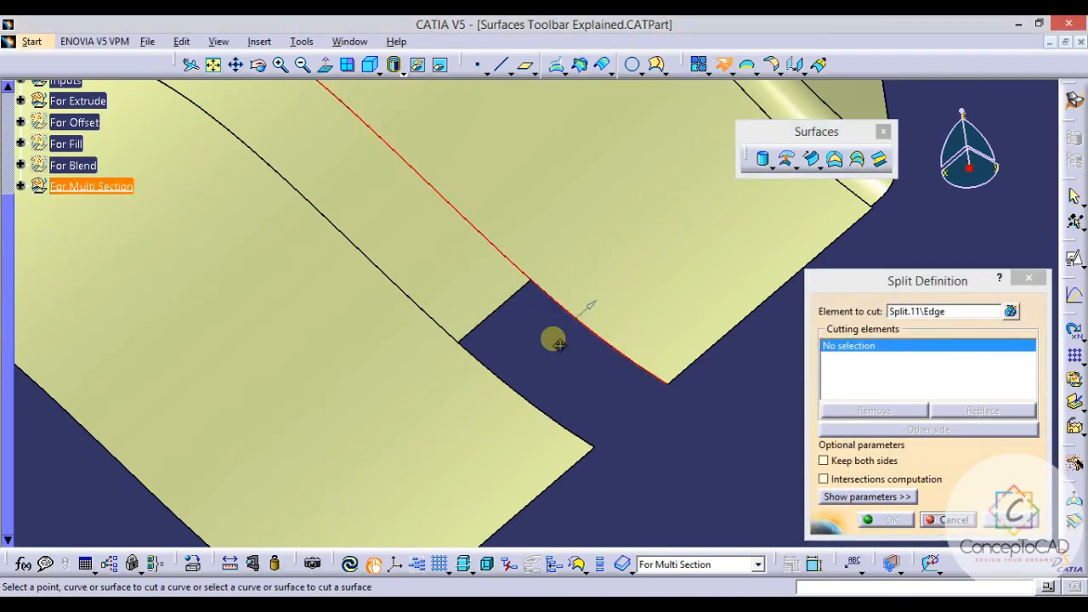
middle_click_drag(549, 338, 564, 294)
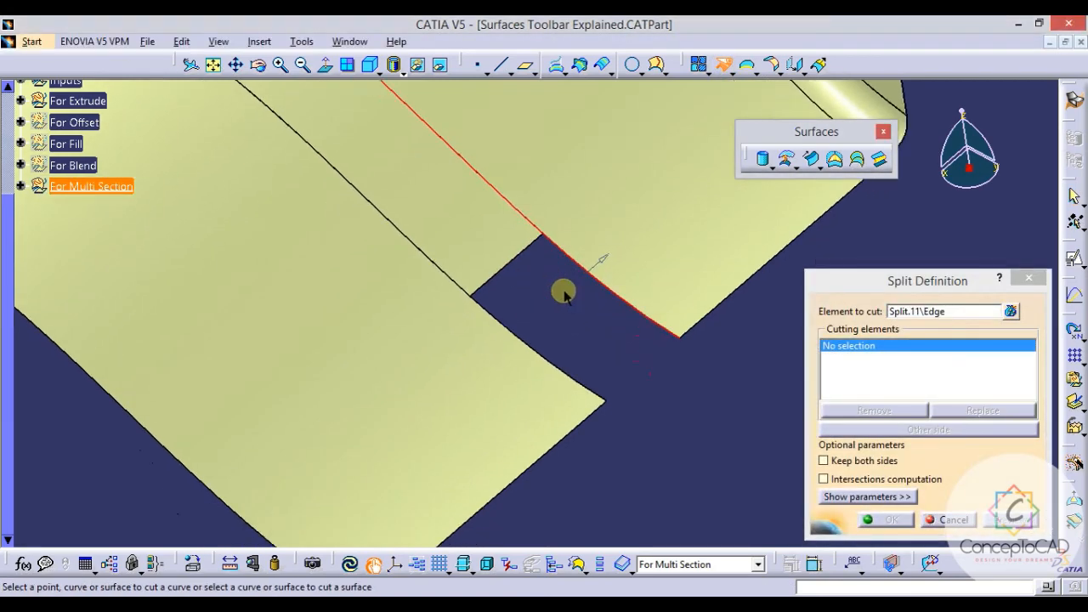
left_click(519, 257)
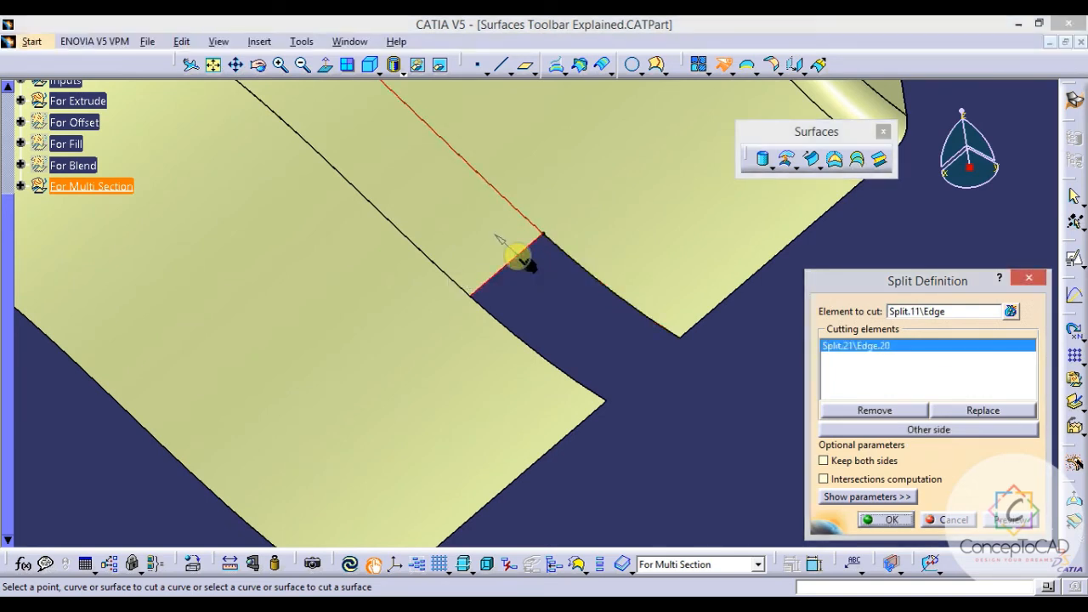
left_click(876, 431)
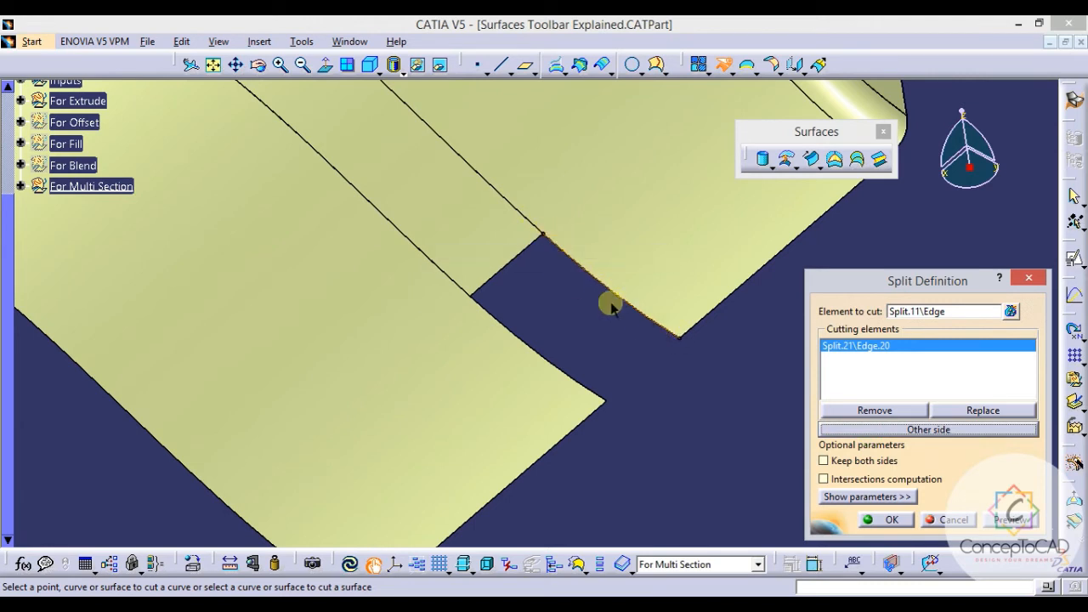
mouse_move(597, 315)
middle_mouse_down()
mouse_move(633, 337)
mouse_move(585, 300)
middle_mouse_up()
mouse_move(551, 242)
middle_mouse_down()
mouse_move(582, 257)
mouse_move(561, 241)
middle_mouse_up()
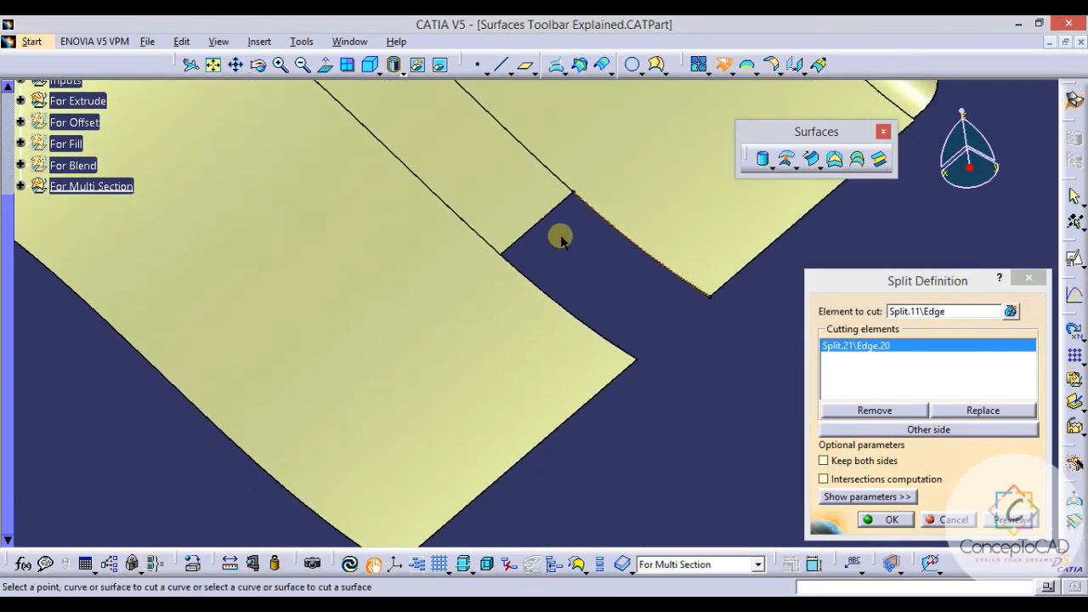
left_click(884, 520)
Split the opposite long edge, on the Split.19 surface, with the strip's end edge, keeping the portion along the notch.
left_click(723, 64)
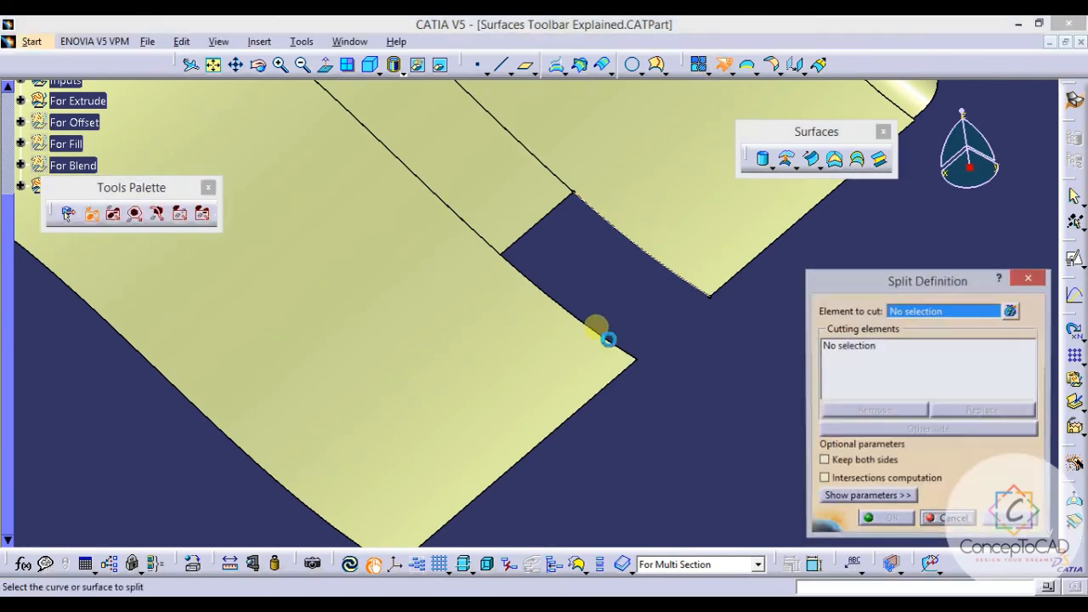
left_click(597, 334)
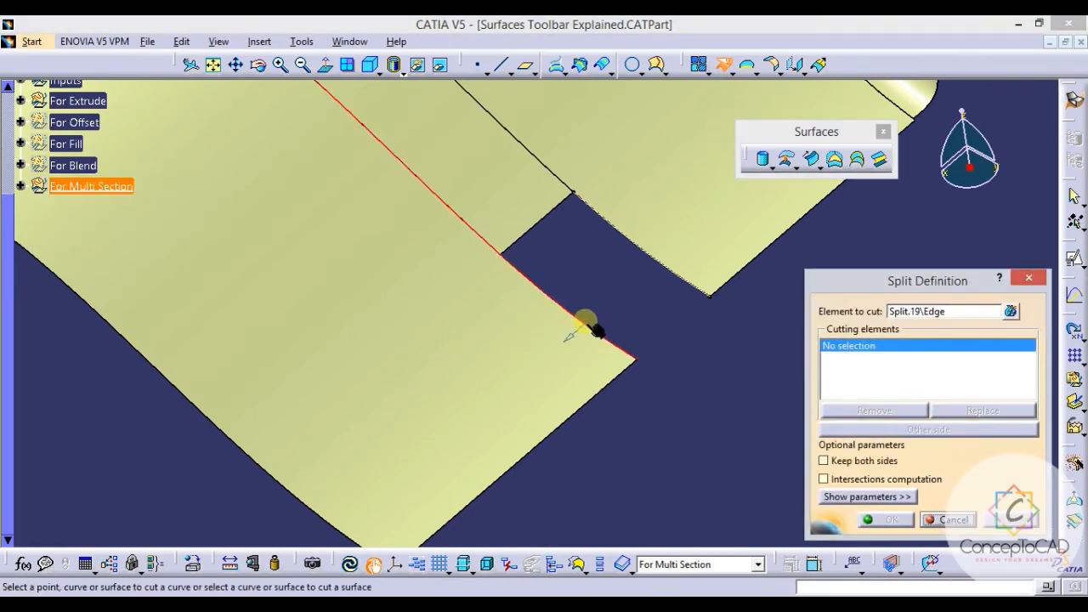
left_click(549, 229)
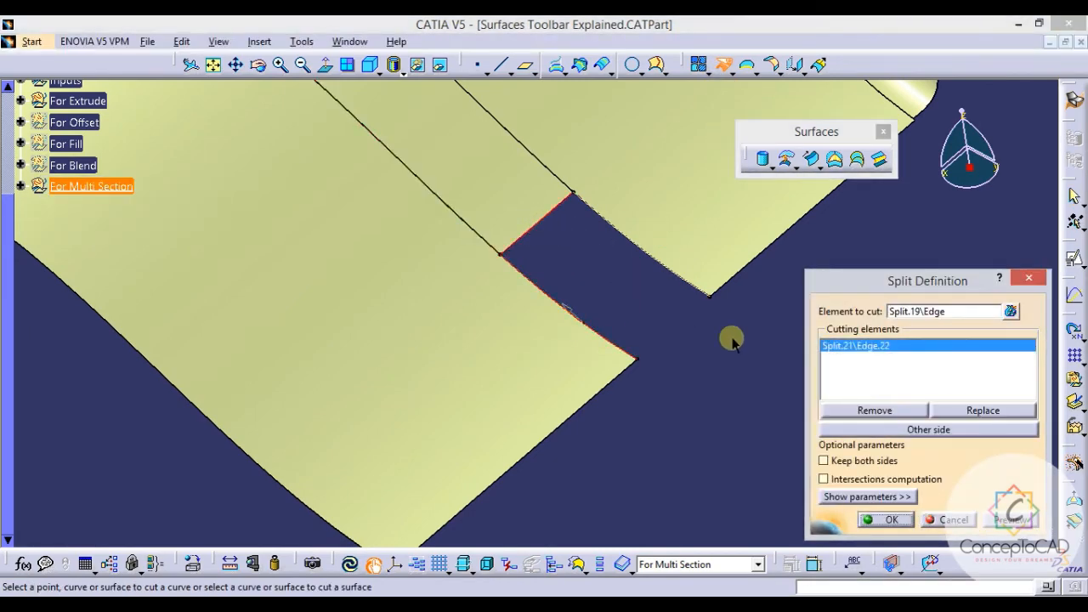
left_click(886, 520)
Start a multi-sections surface using the two split curves along the notch, Split.22 and Split.23, as its sections.
middle_click_drag(648, 345, 662, 374)
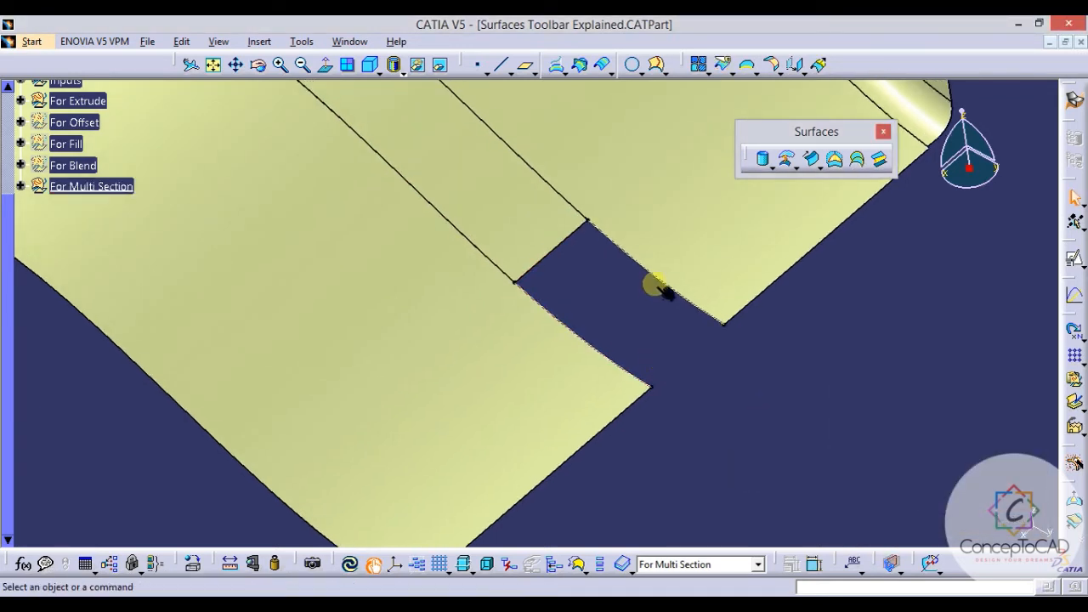
left_click(664, 285)
middle_click_drag(651, 274, 583, 333)
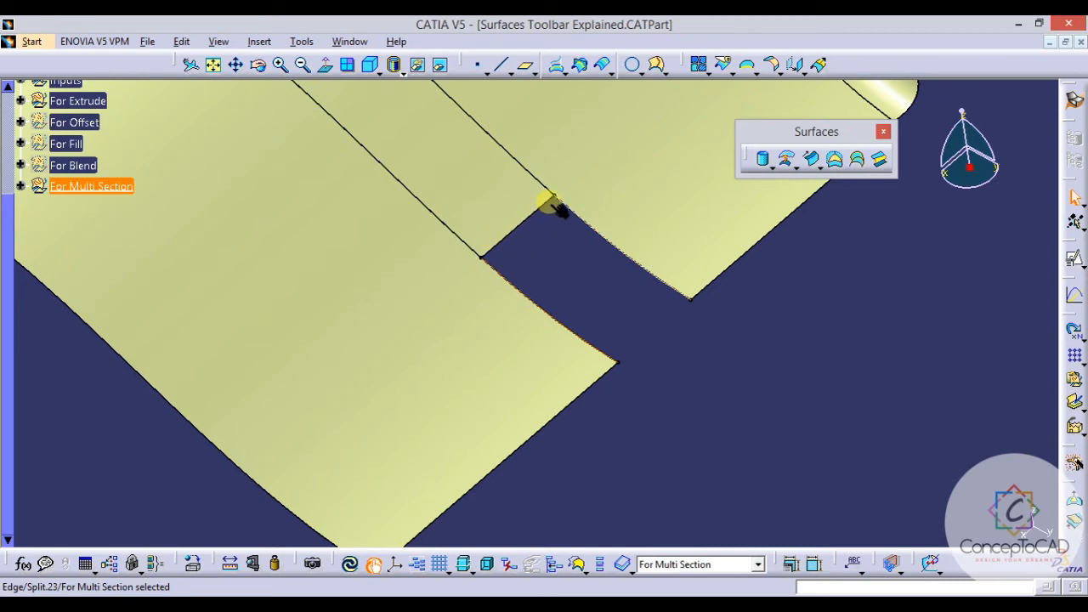
middle_click_drag(631, 314, 587, 298)
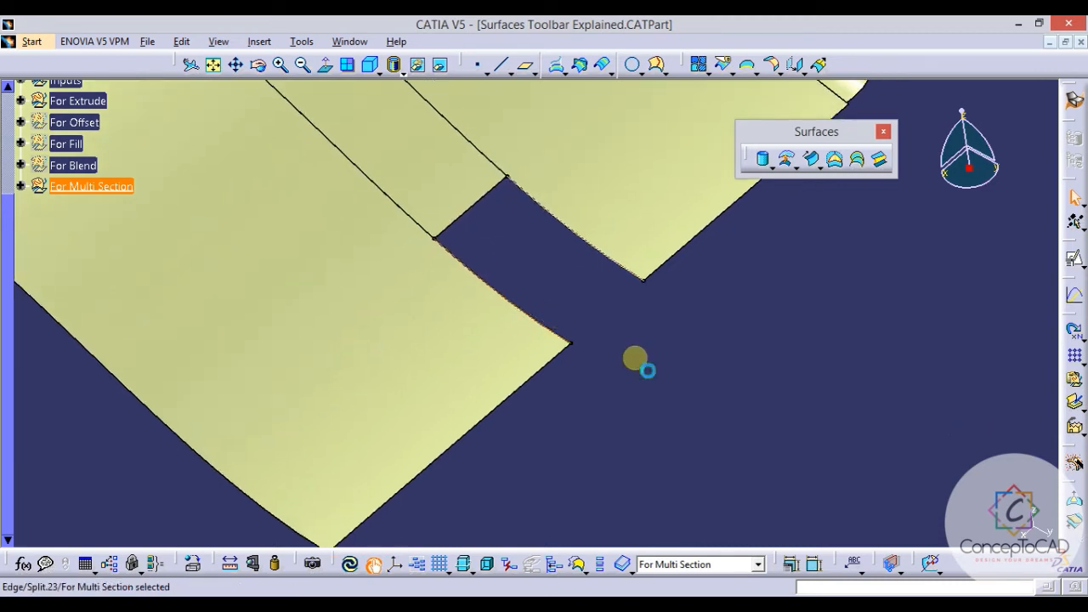
left_click(635, 358)
middle_click_drag(642, 359, 677, 389)
left_click(857, 160)
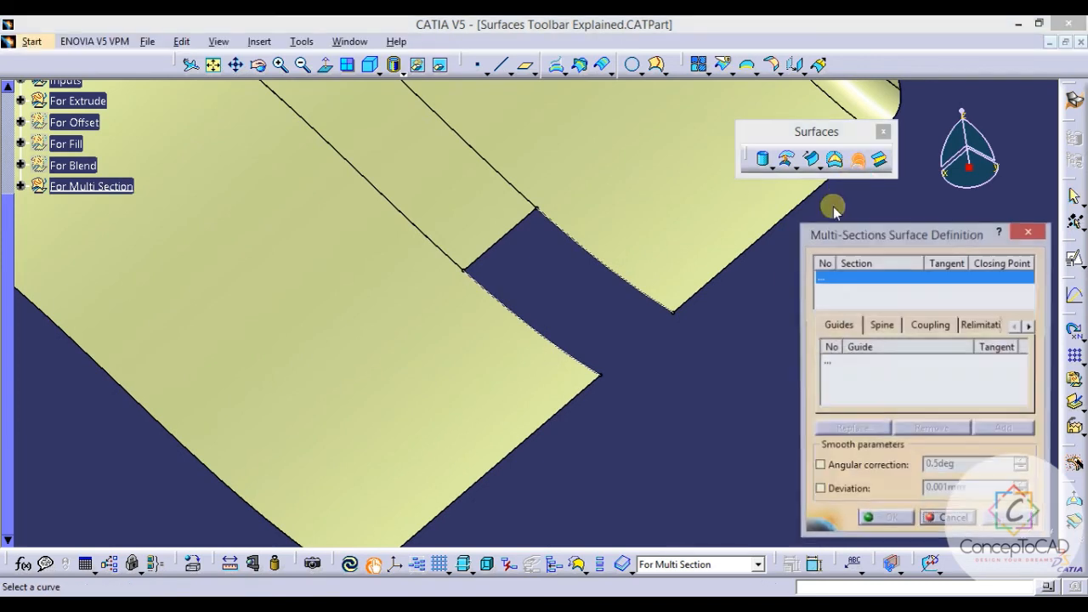
middle_click_drag(694, 335, 612, 293)
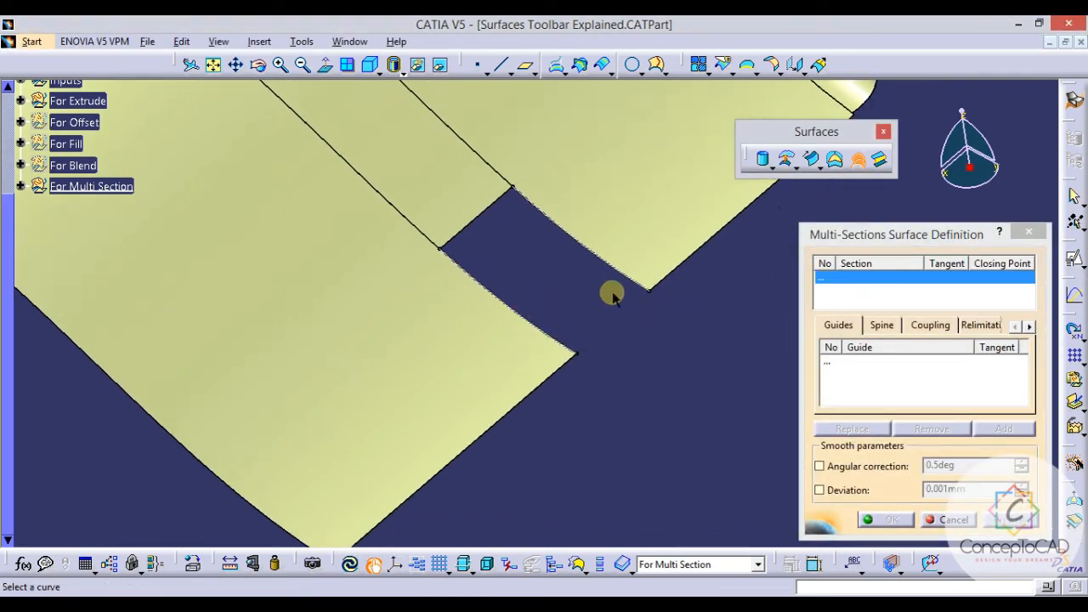
left_click(585, 246)
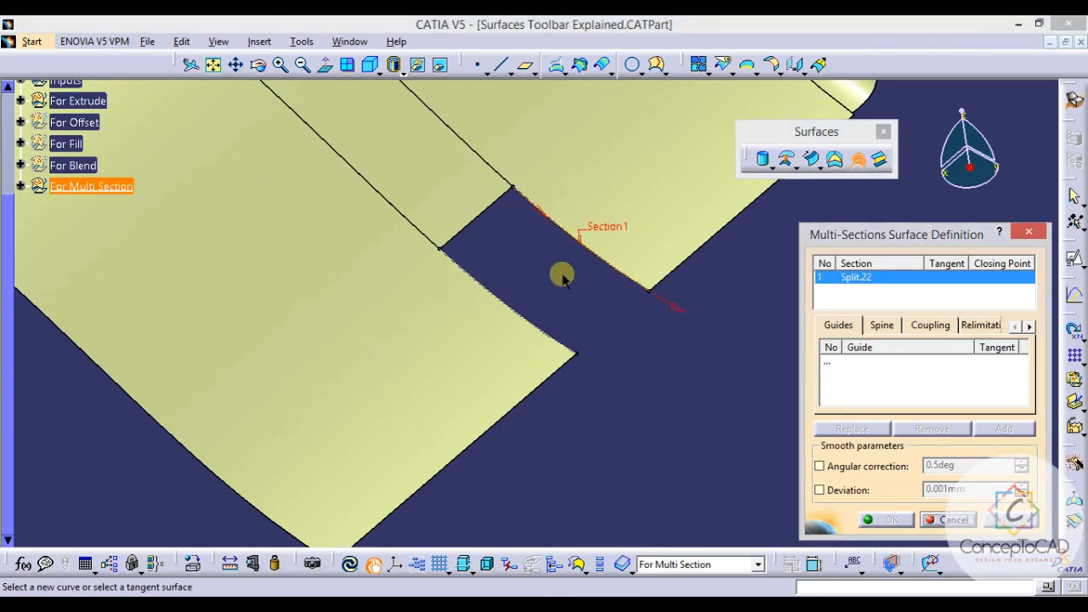
left_click(545, 331)
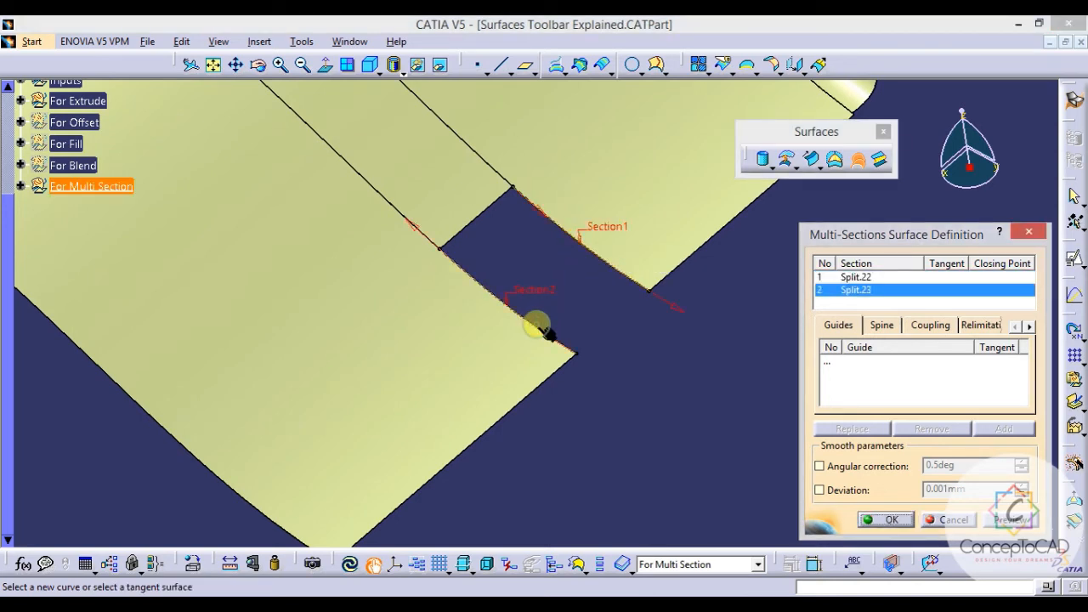
Reverse the direction of Section2 so that it points the same way as Section1.
middle_click_drag(600, 348, 567, 336)
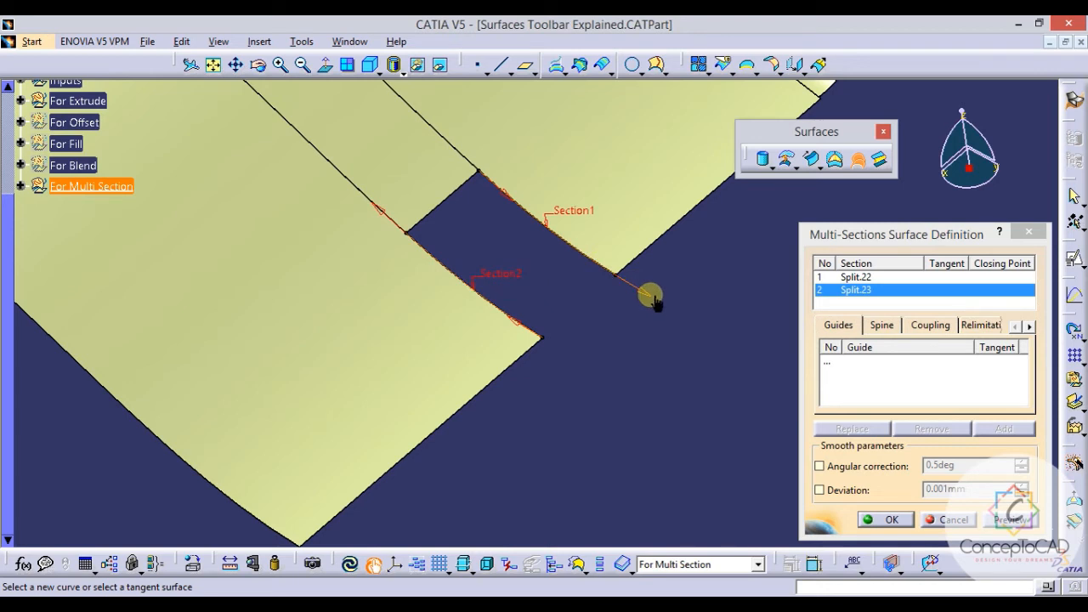
middle_click(614, 312)
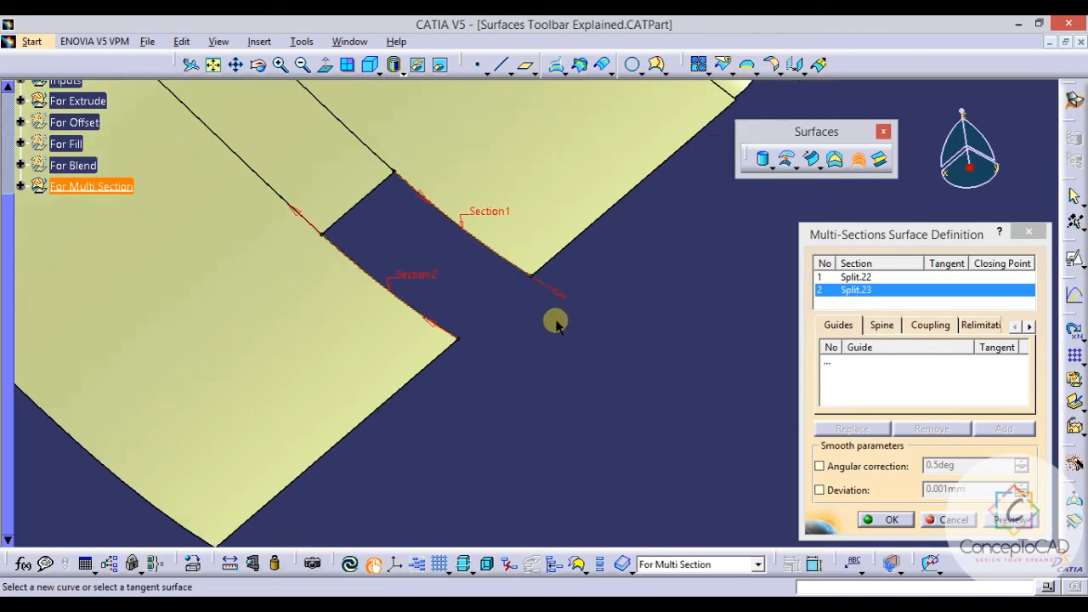
middle_click_drag(554, 322, 649, 330)
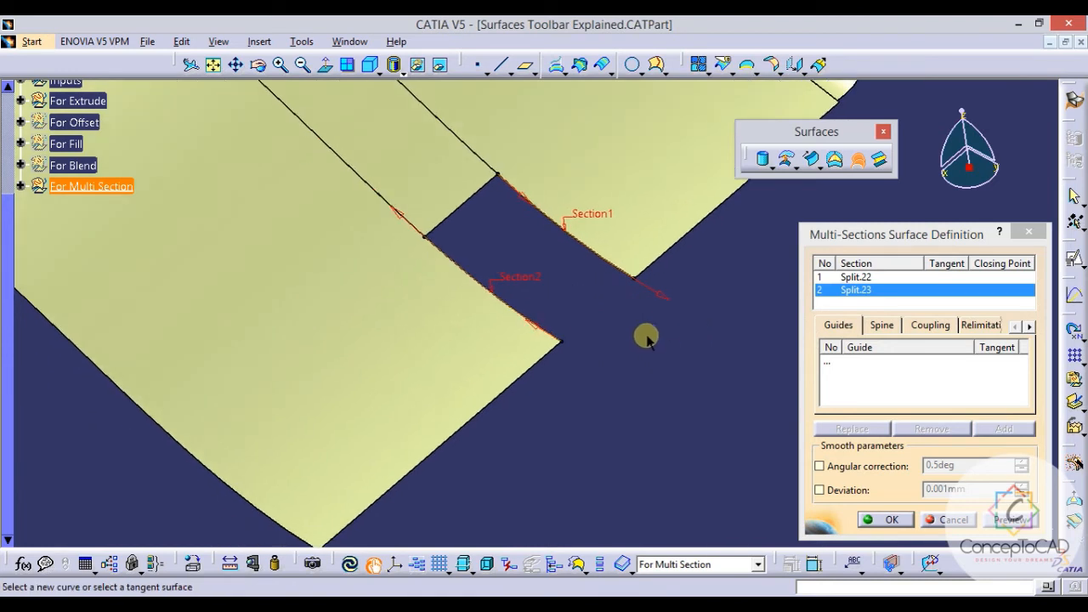
left_click(399, 214)
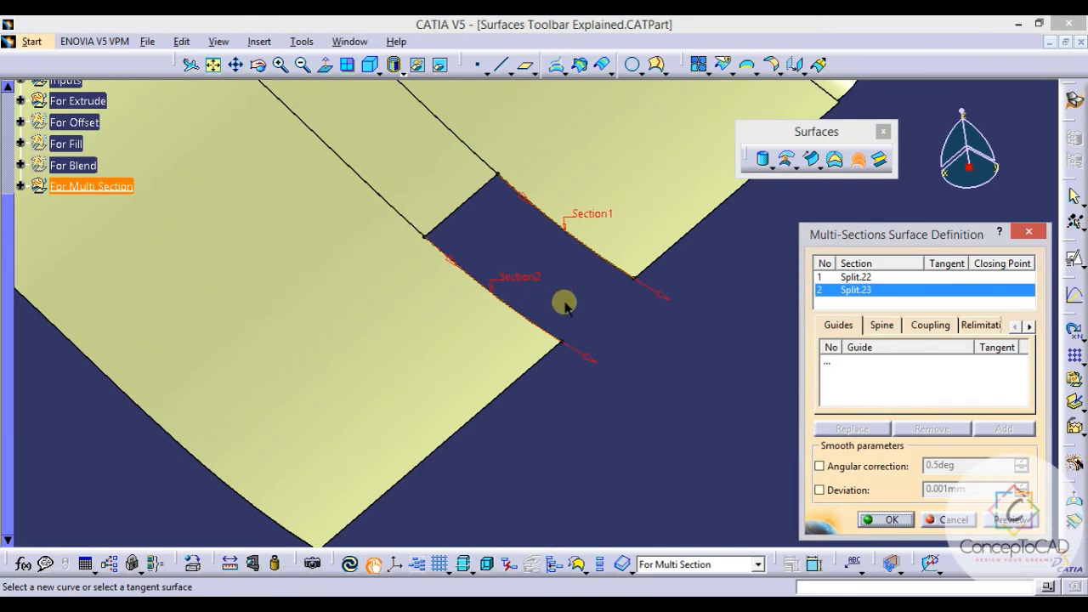
middle_click_drag(564, 303, 597, 332)
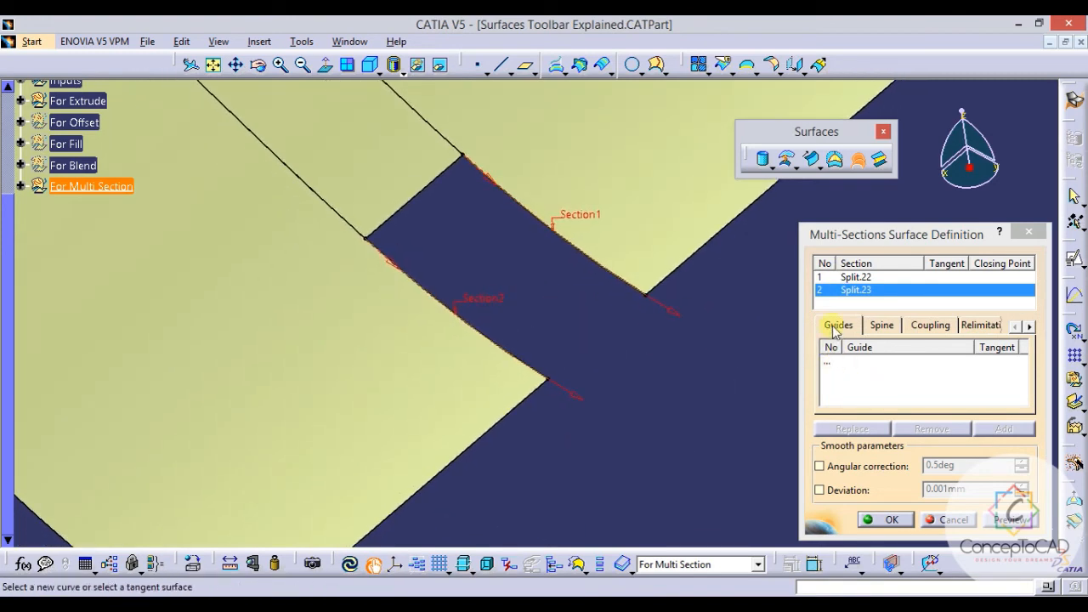
Add the strip's end edge at the notch as a guide curve and preview the multi-sections surface.
left_click(844, 366)
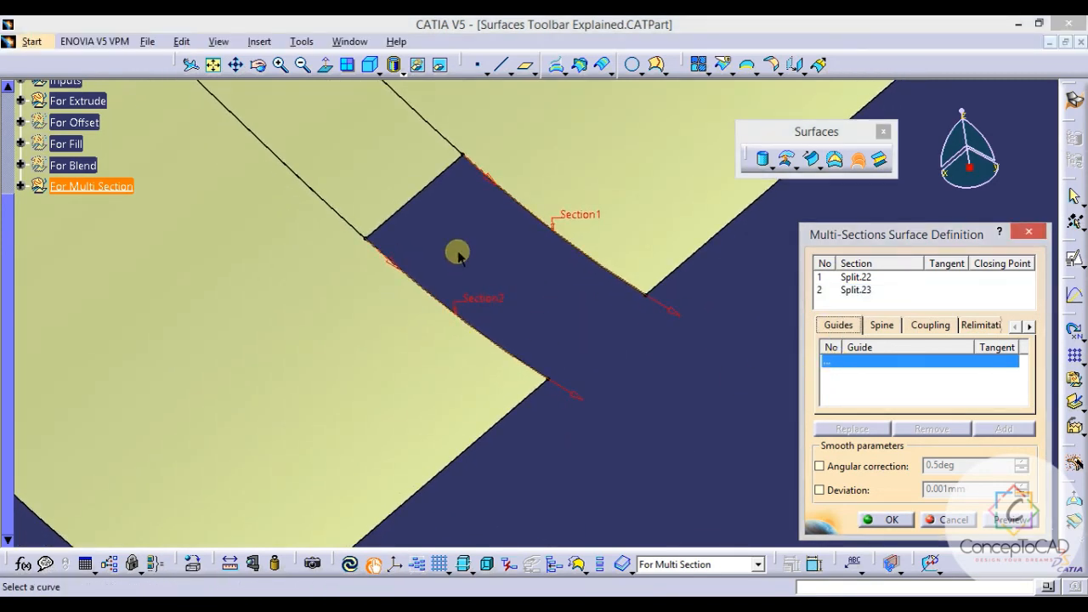
left_click(431, 198)
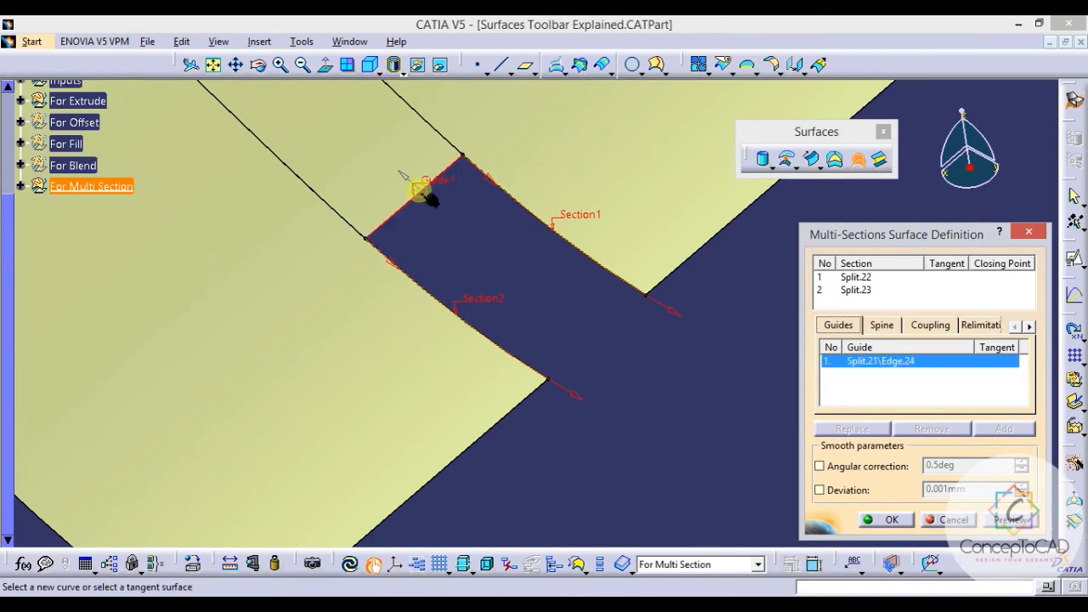
left_click(1012, 519)
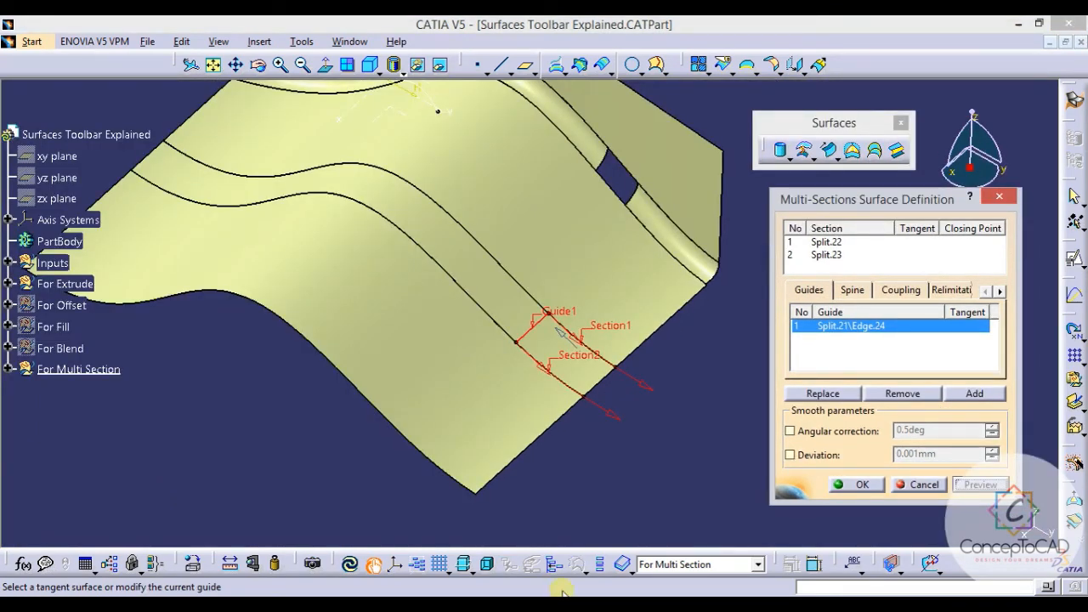
middle_click_drag(541, 434, 577, 285)
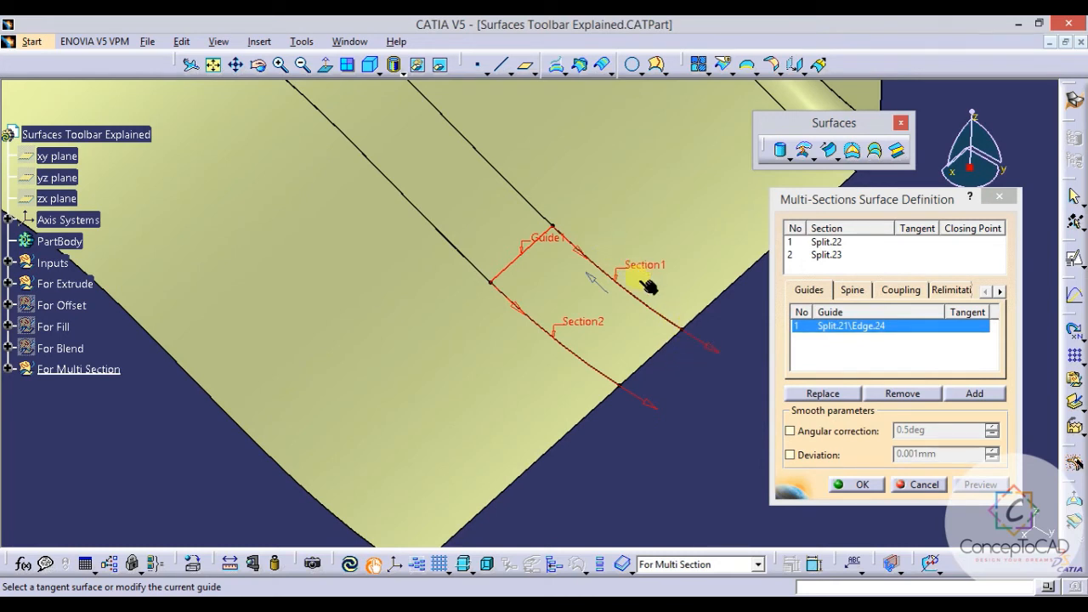
middle_click_drag(652, 299, 654, 317)
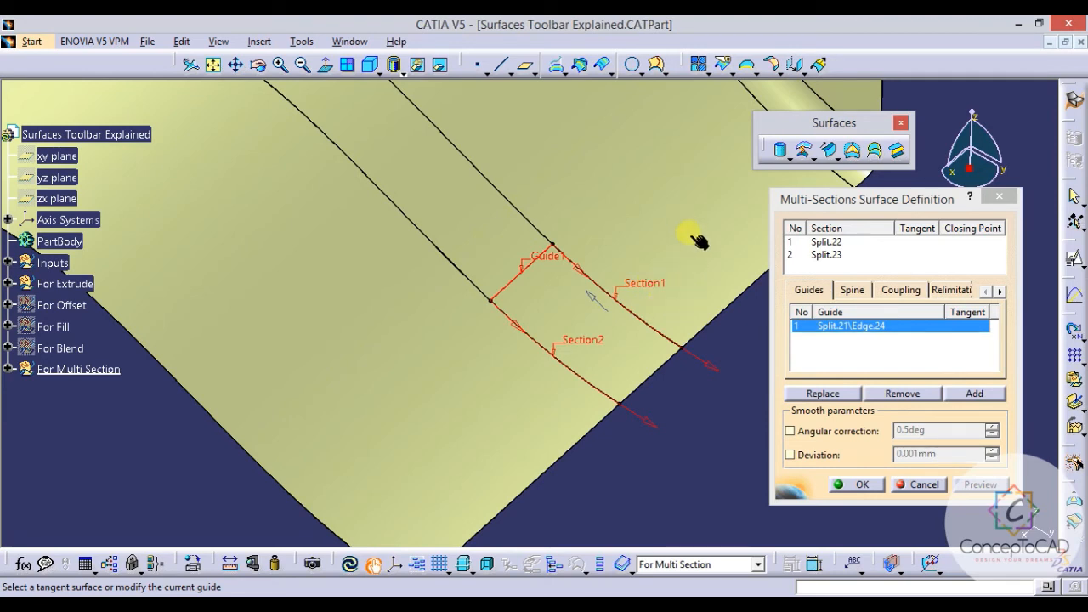
Assign tangent support surfaces to the sections: Split.17 for section Split.22 and Split.19 for section Split.23.
left_click(827, 243)
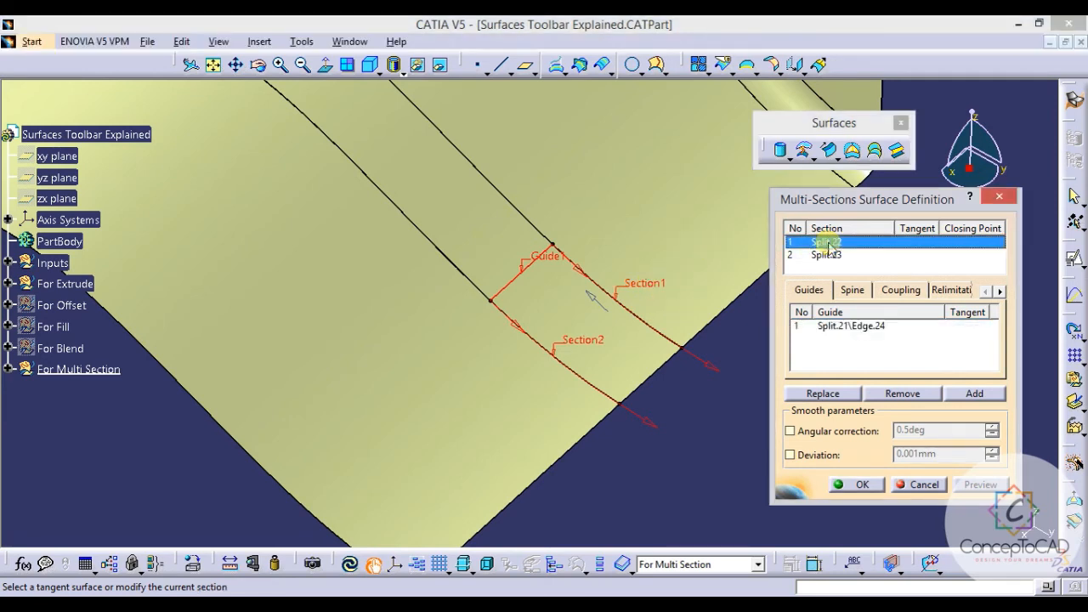
left_click(688, 281)
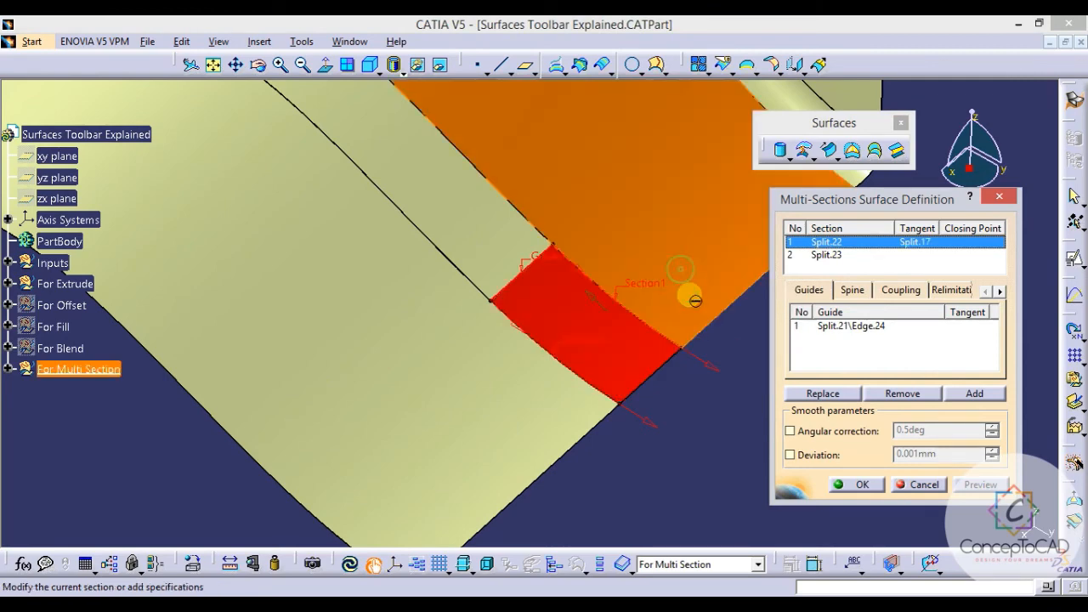
middle_click_drag(652, 314, 683, 273)
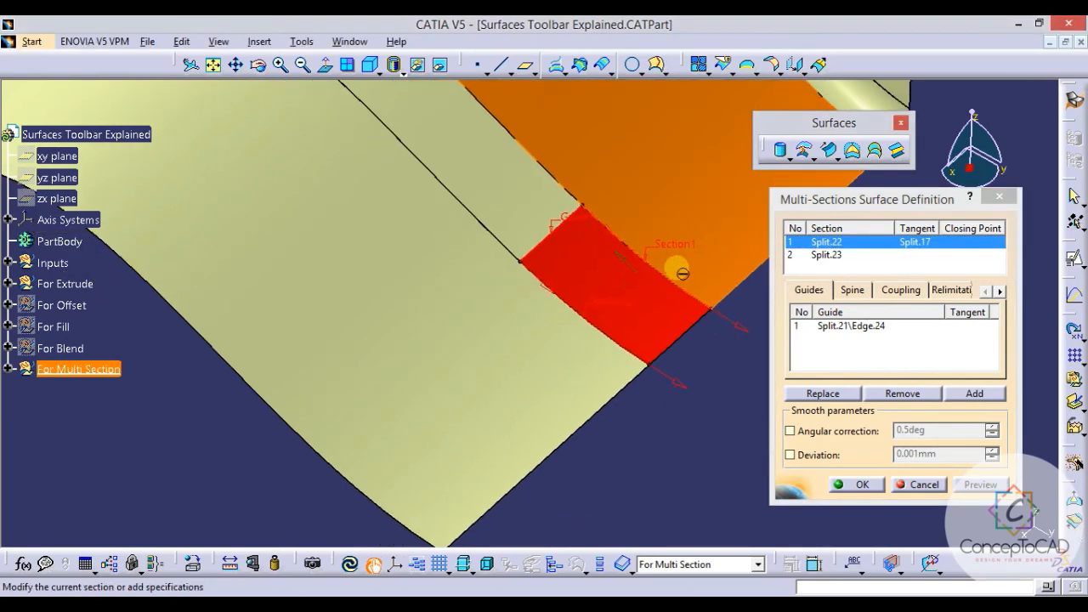
left_click(825, 255)
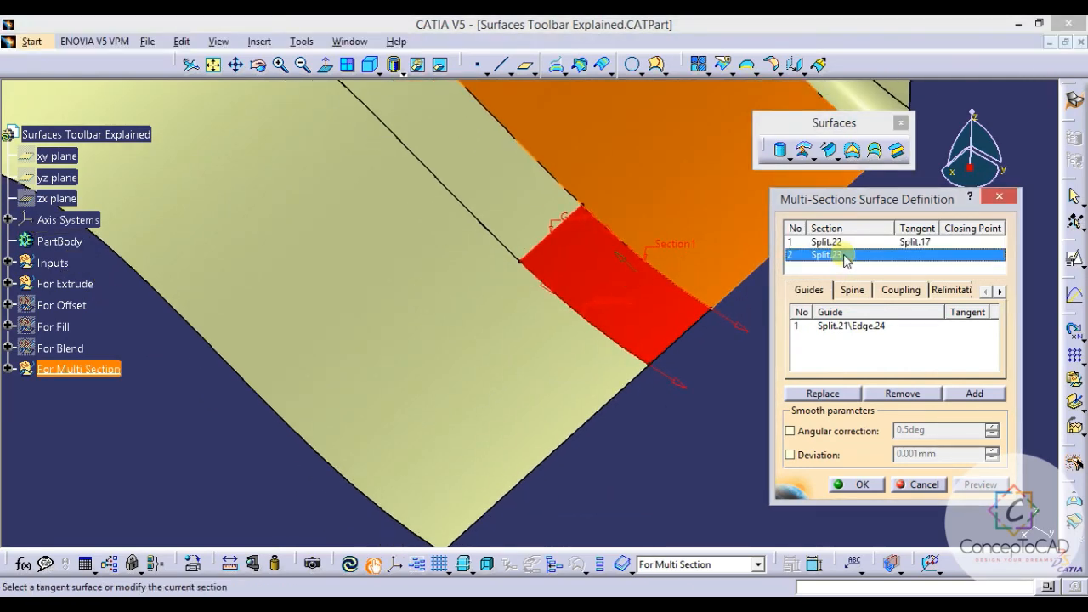
left_click(566, 364)
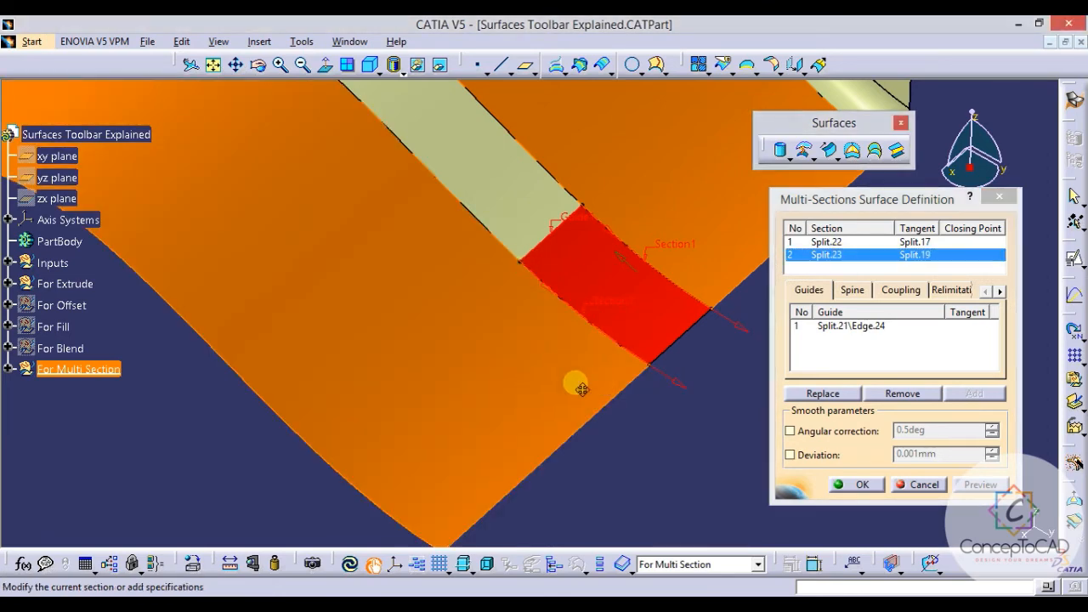
middle_click_drag(581, 387, 583, 421)
Set the strip surface Split.21 as the guide's tangent support and create the multi-sections surface.
left_click(863, 327)
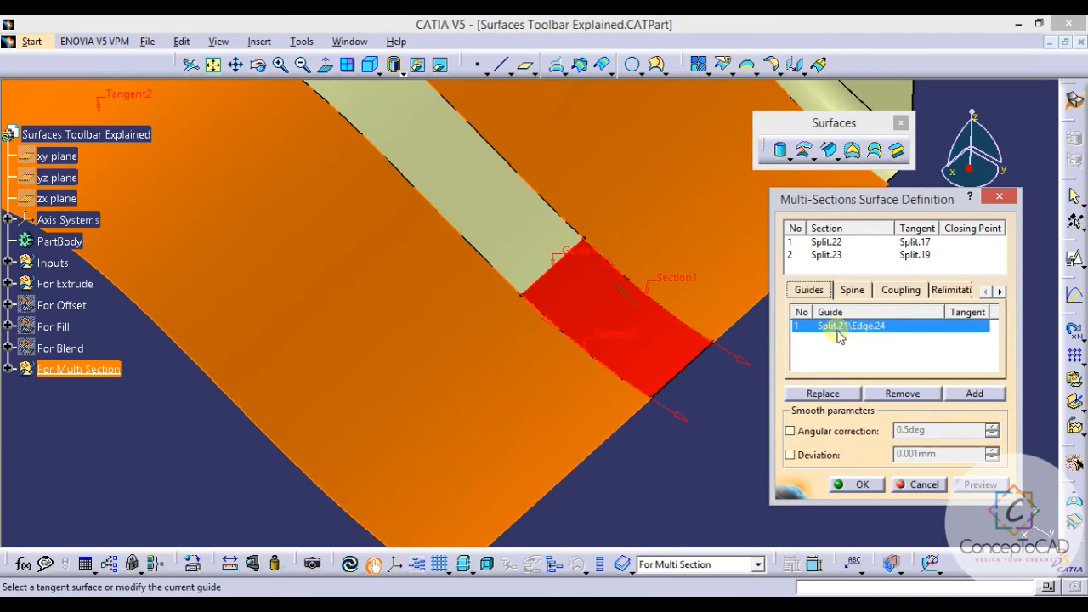
middle_click_drag(624, 309, 655, 347)
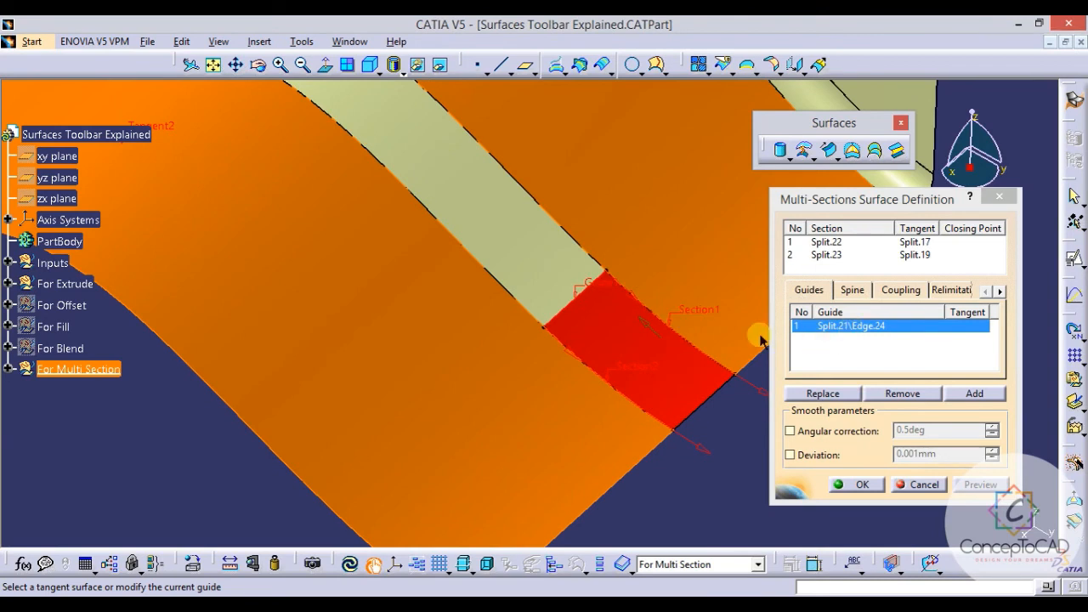
left_click(553, 268)
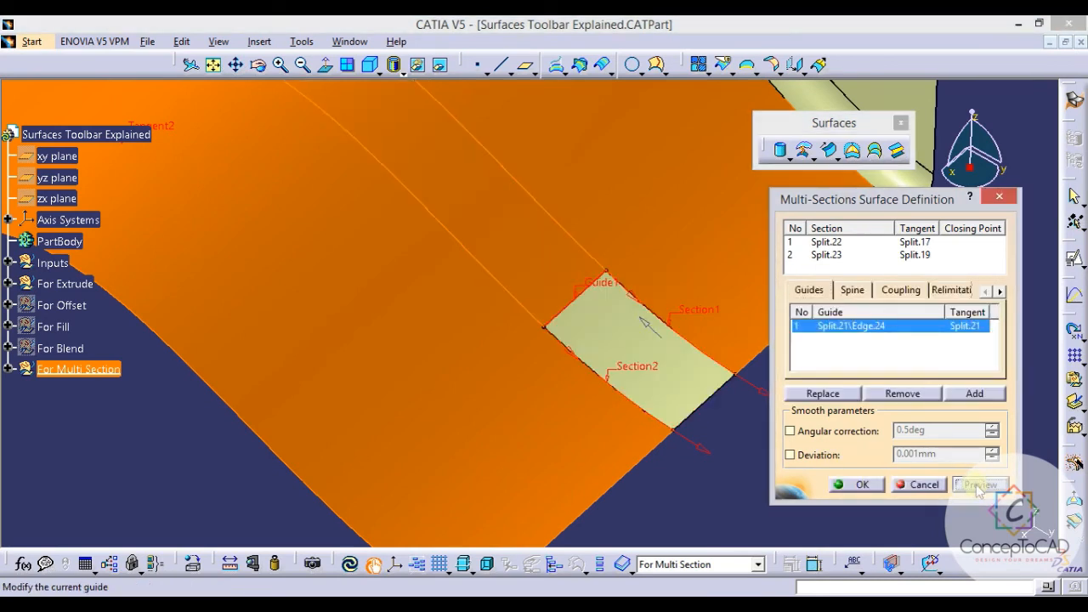
left_click(860, 485)
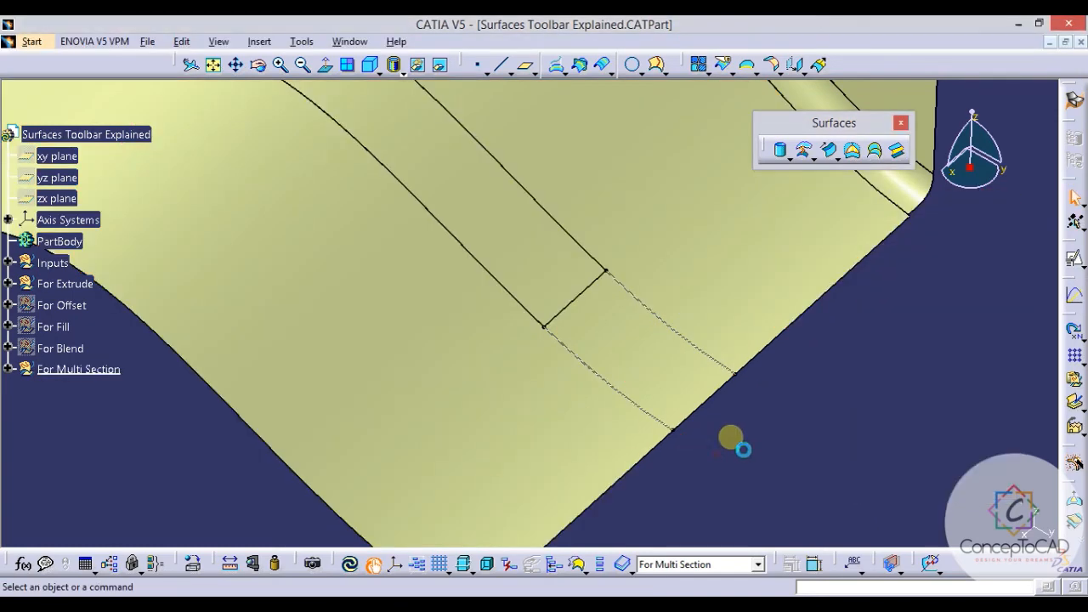
Examine the gap in the rounded blend strip and highlight its bordering Split.18 edge to check how far it extends.
middle_click_drag(728, 437, 689, 342)
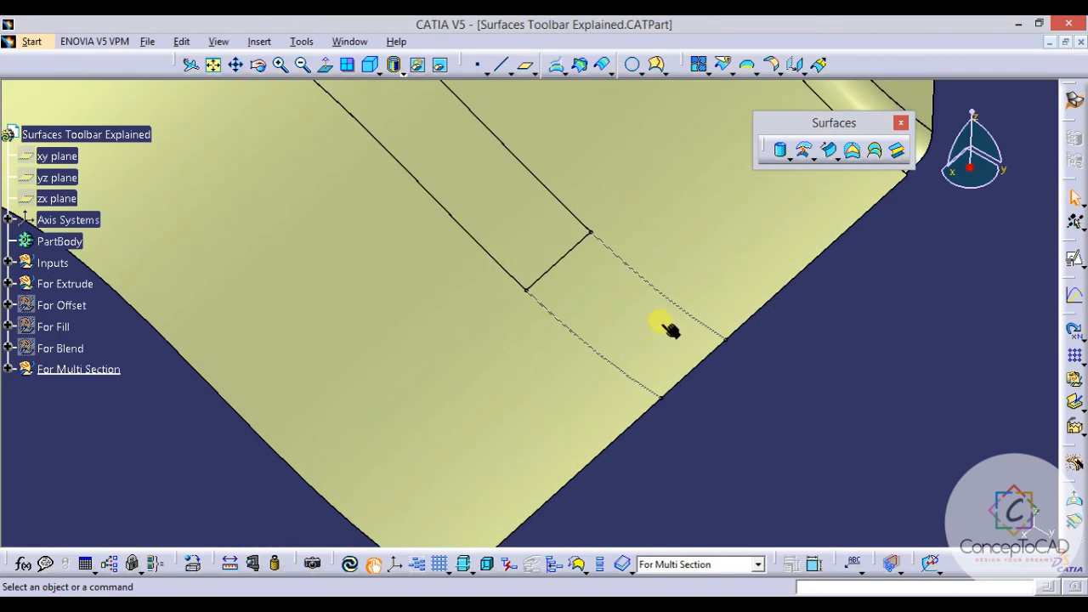
middle_click_drag(670, 330, 612, 301)
left_click(629, 258)
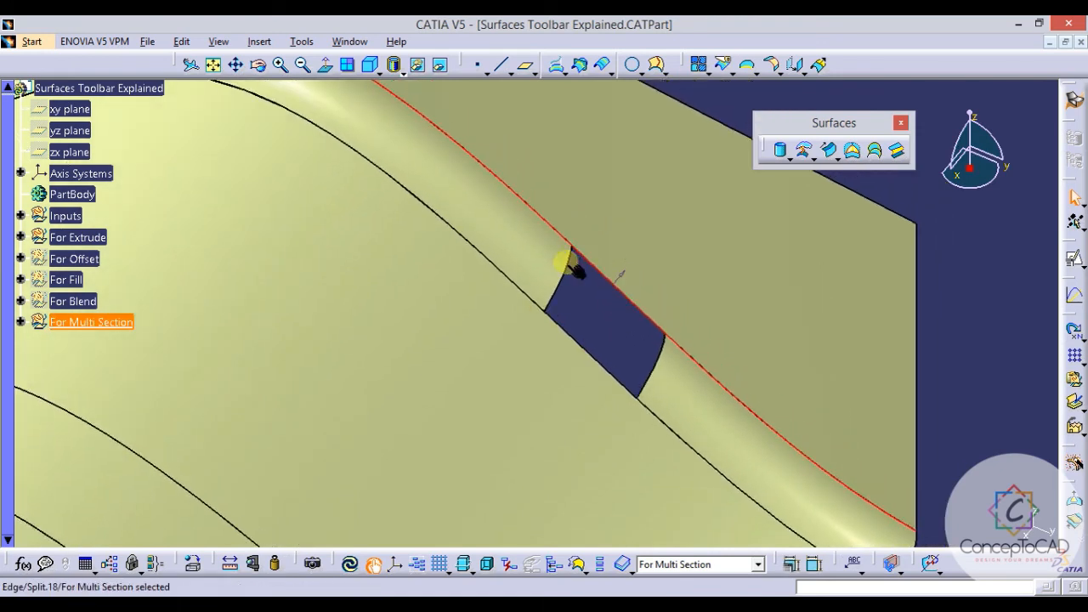
mouse_move(675, 352)
middle_mouse_down()
mouse_move(627, 316)
mouse_move(632, 352)
mouse_move(602, 357)
mouse_move(626, 318)
mouse_move(675, 337)
middle_mouse_up()
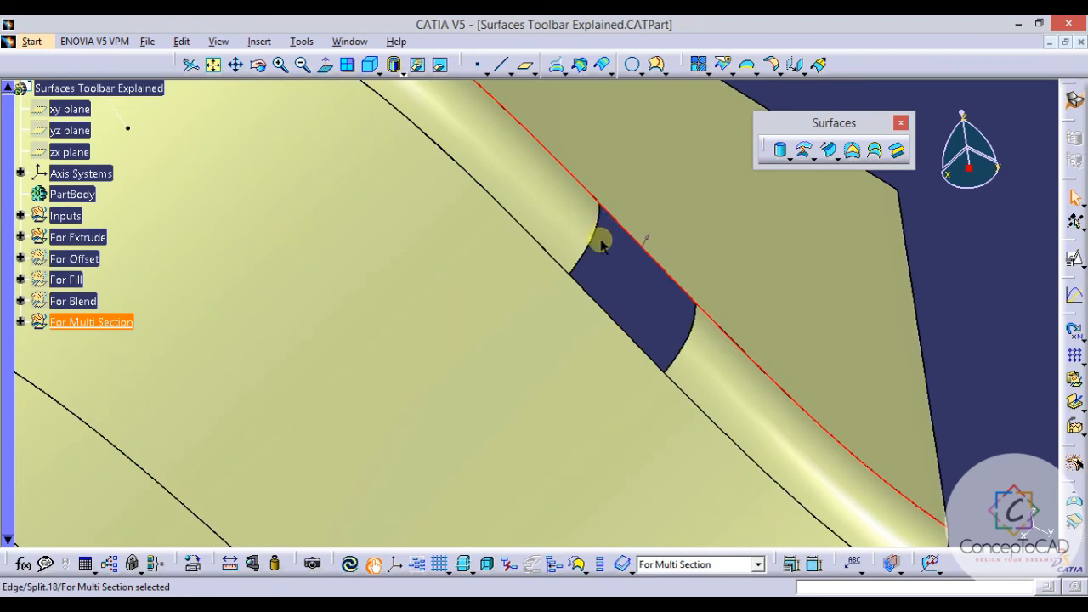
middle_click_drag(601, 244, 678, 353)
left_click(886, 294)
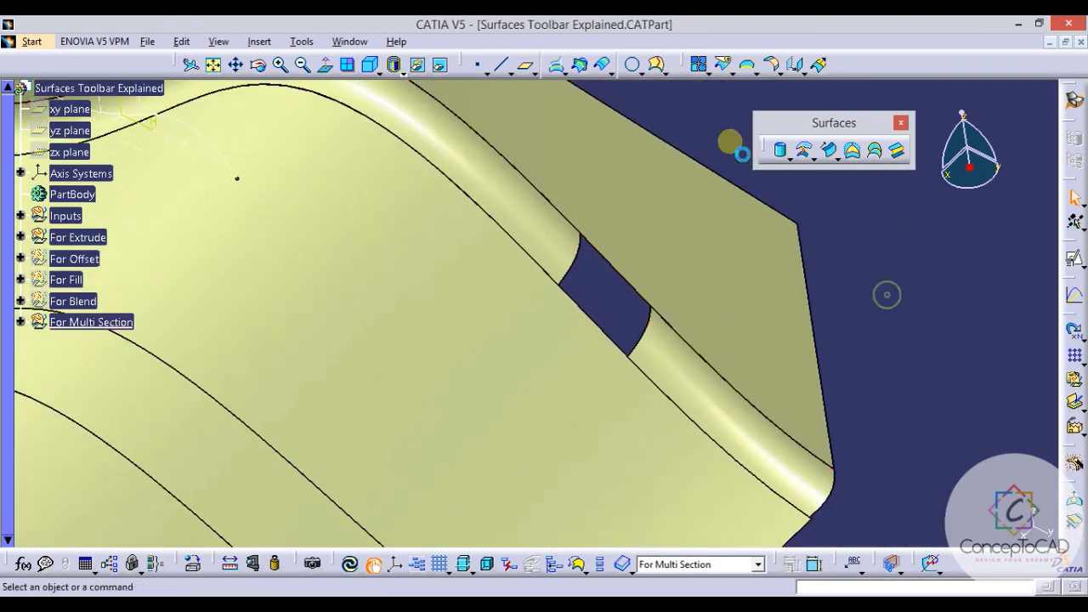
Split the Split.18 surface's long edge with both curved end edges of the blend strip, keeping only the portion along the gap.
left_click(723, 67)
middle_click_drag(627, 224, 637, 184)
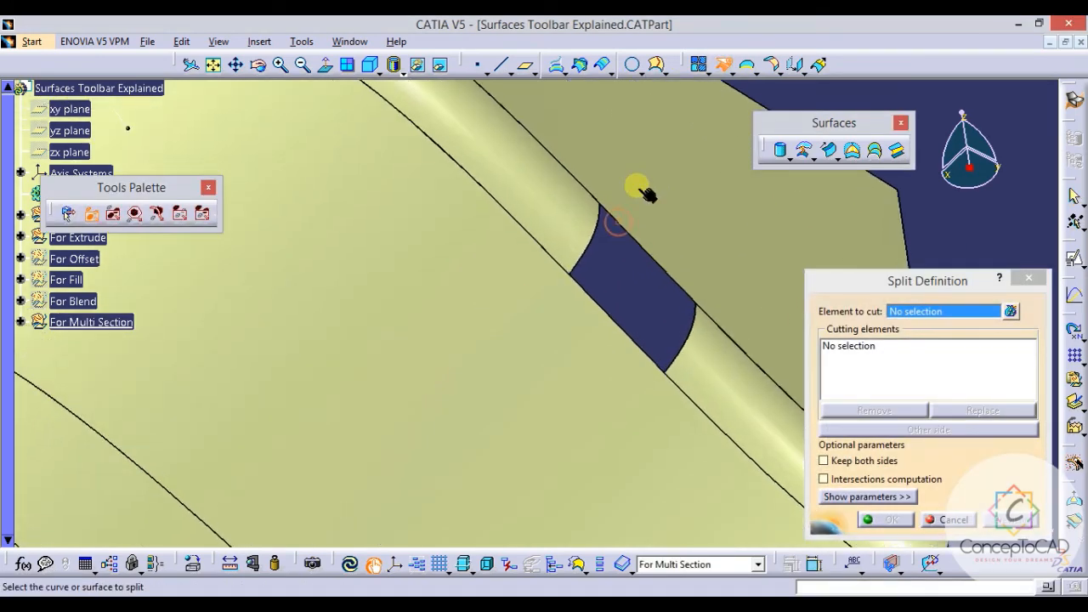
left_click(643, 251)
middle_click_drag(643, 251, 561, 232)
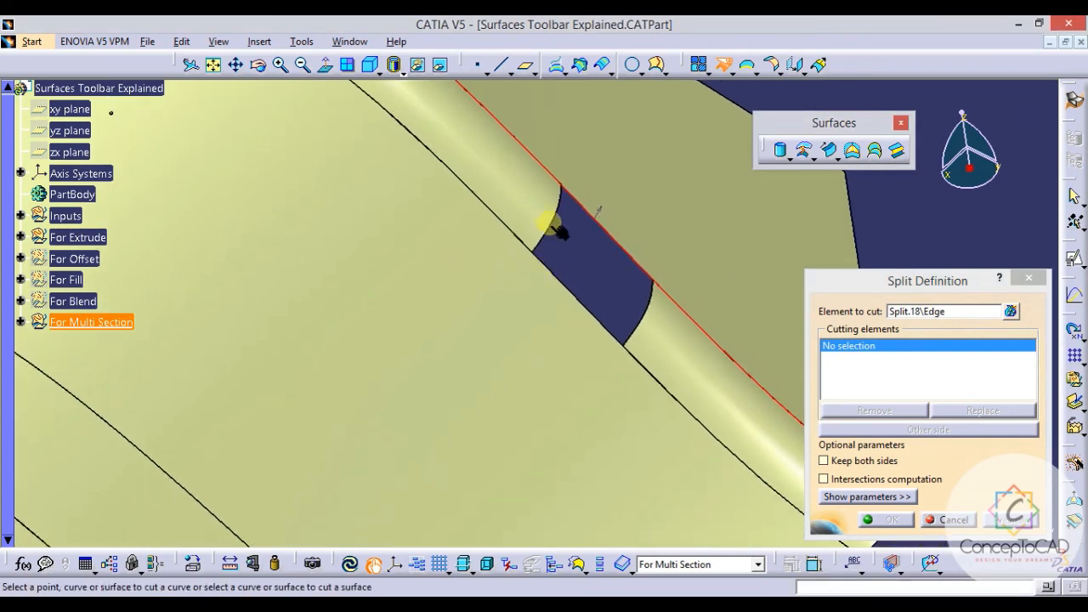
left_click(552, 226)
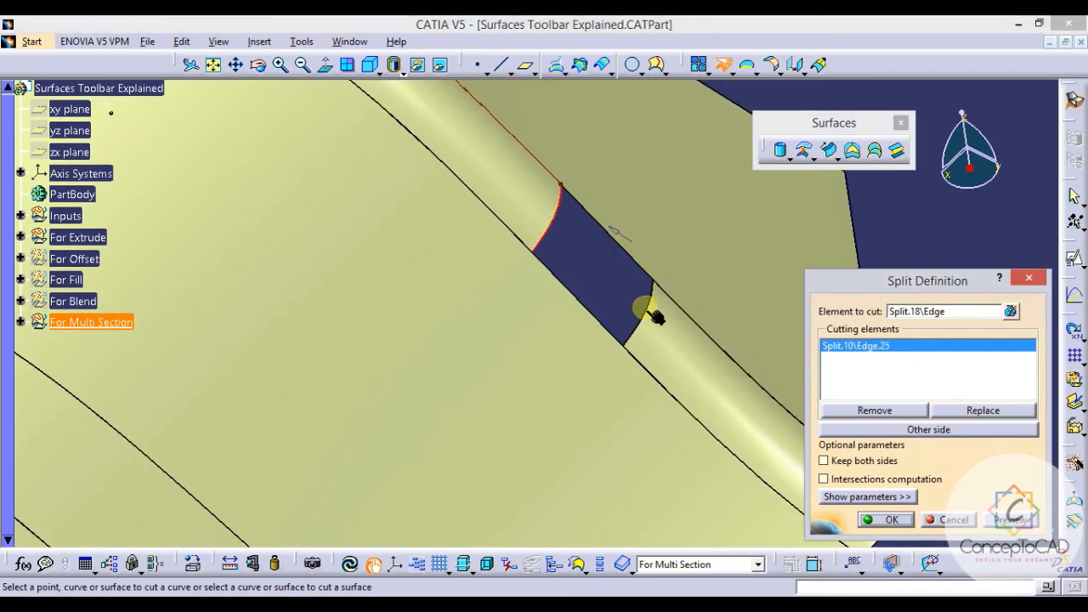
left_click(870, 428)
left_click(643, 320)
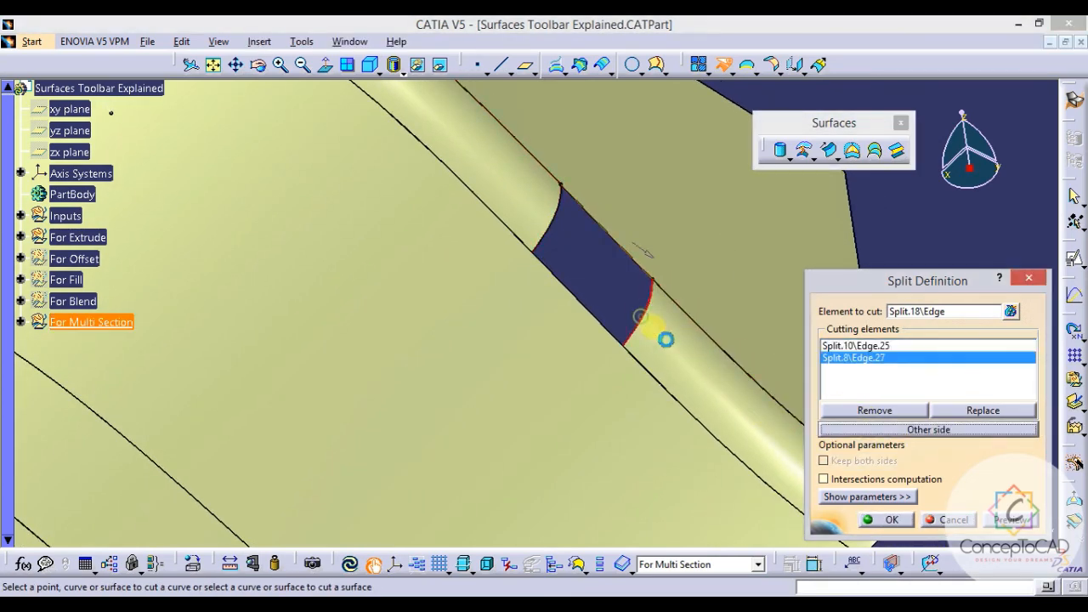
left_click(912, 521)
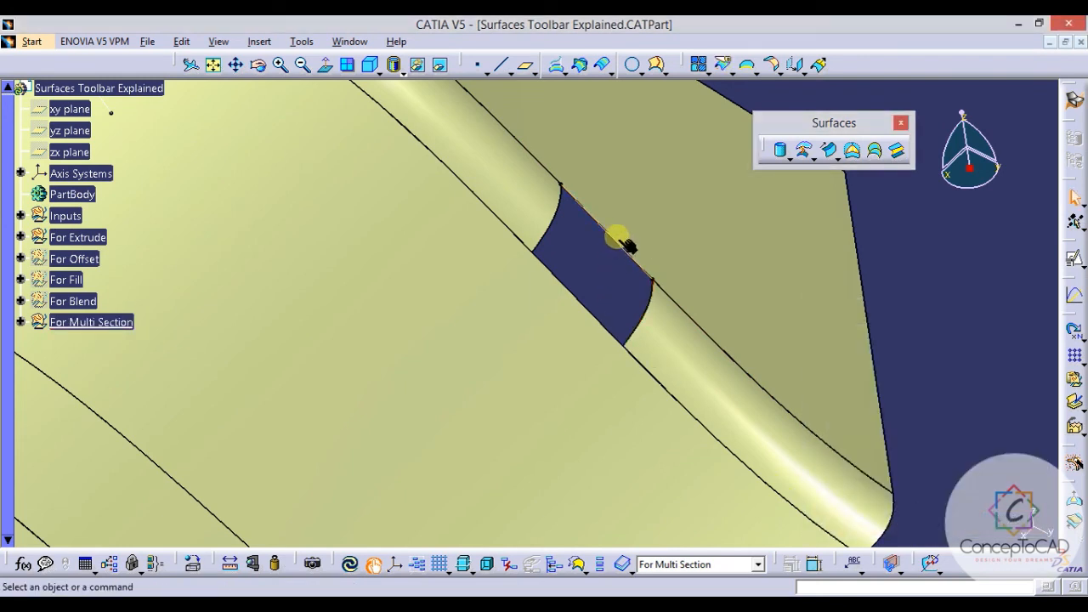
Split the Split.17 surface's long edge with both curved end edges of the blend strip, keeping only the portion along the gap.
left_click(623, 251)
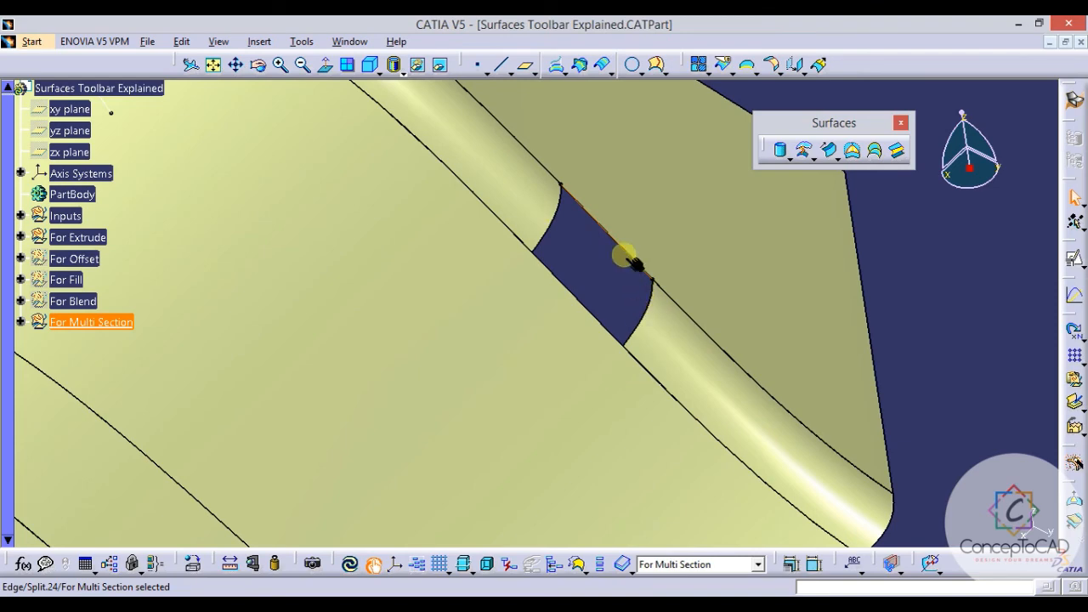
left_click(925, 285)
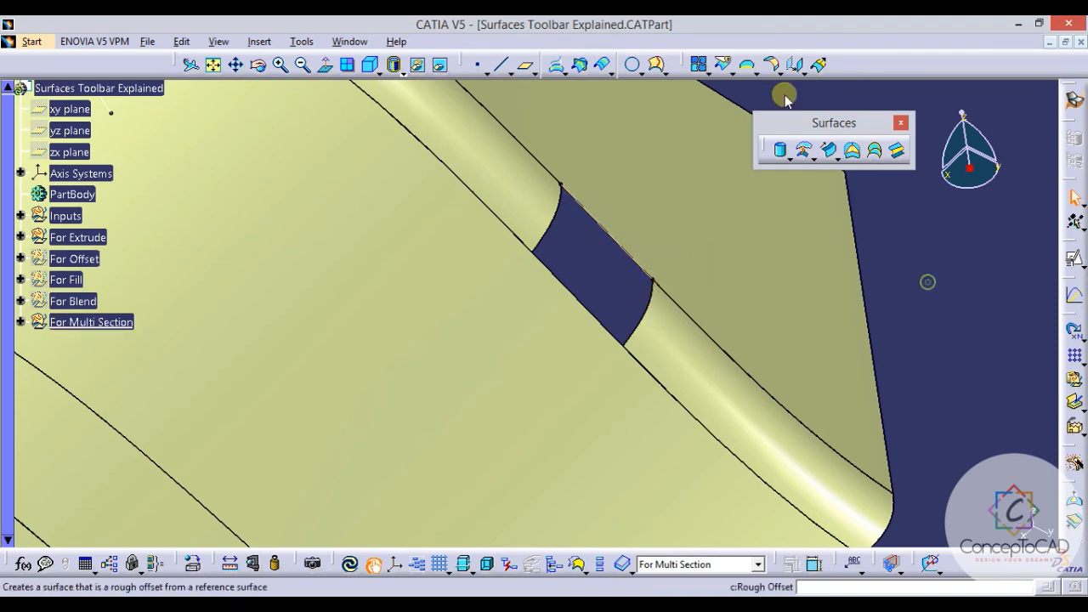
left_click(725, 65)
left_click(569, 291)
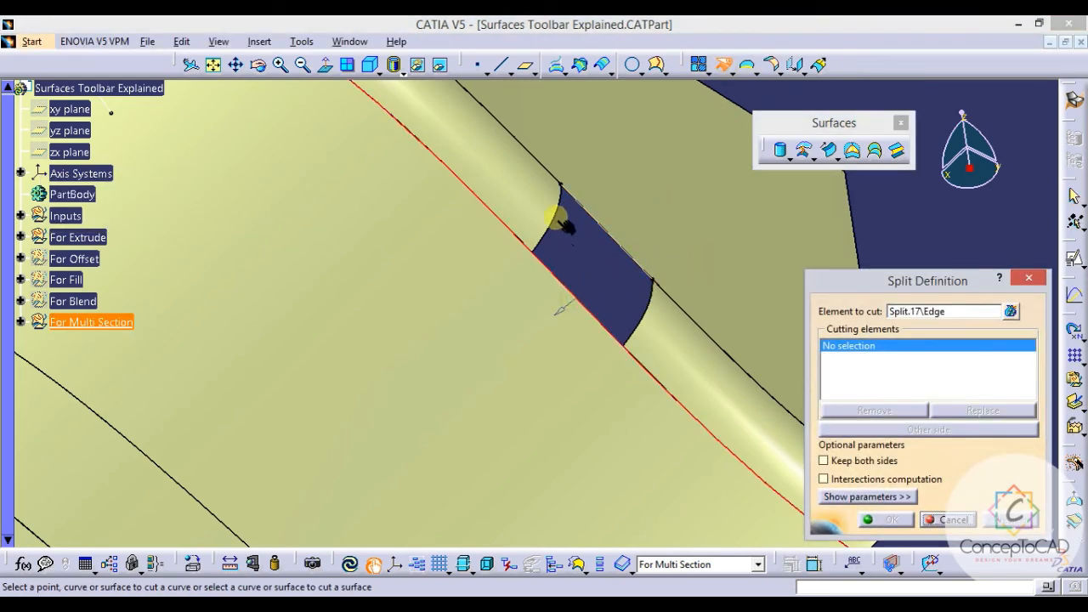
left_click(555, 220)
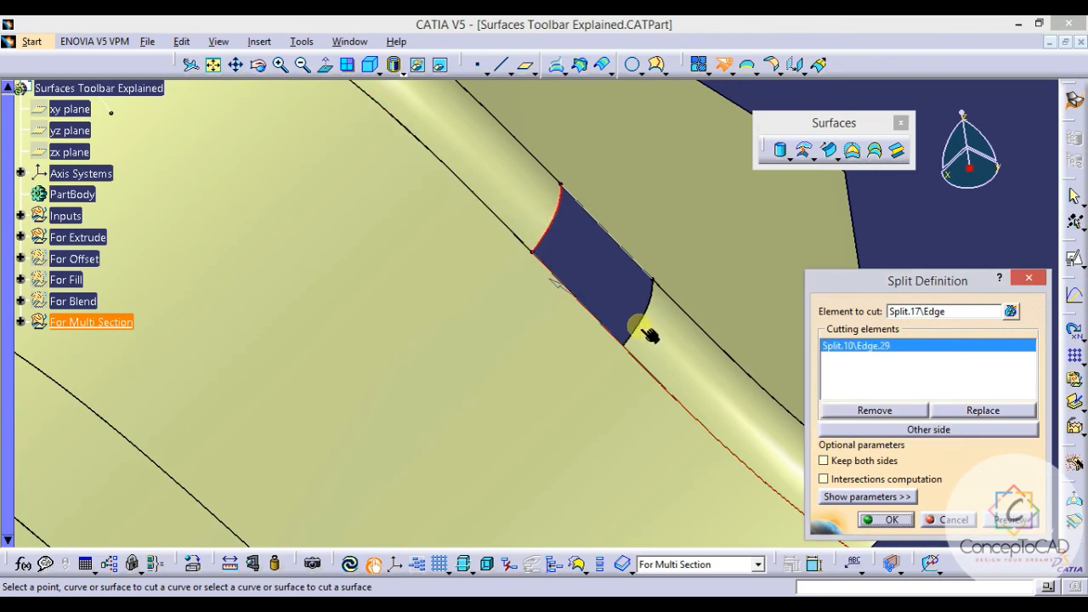
left_click(886, 519)
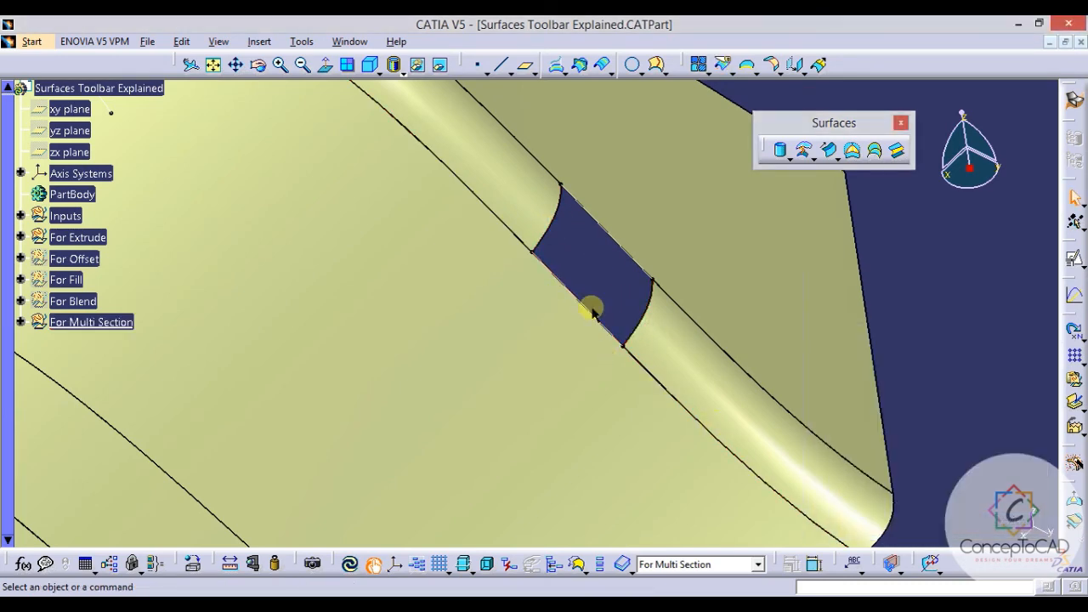
Start a multi-sections surface over the gap with sections Split.24, tangent to Split.18, and Split.25, tangent to Split.17.
middle_click_drag(599, 319, 634, 298)
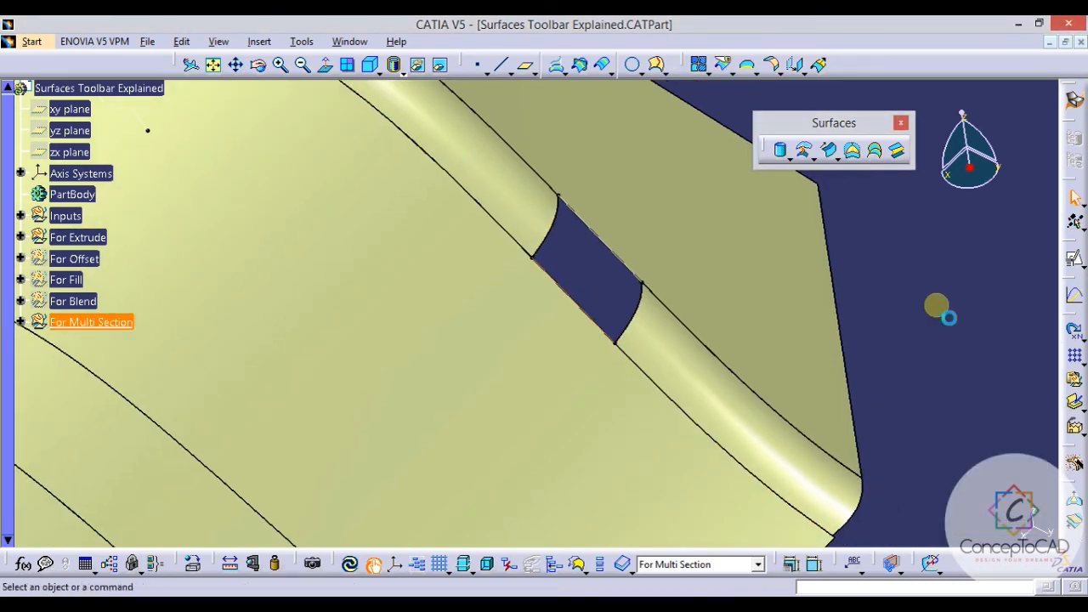
left_click(875, 151)
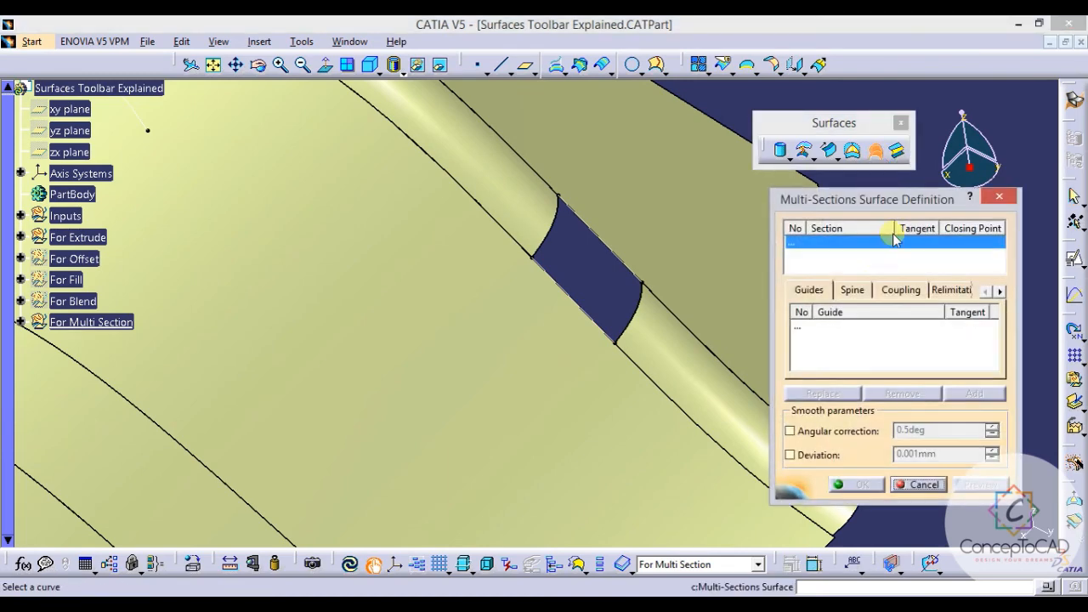
left_click(612, 250)
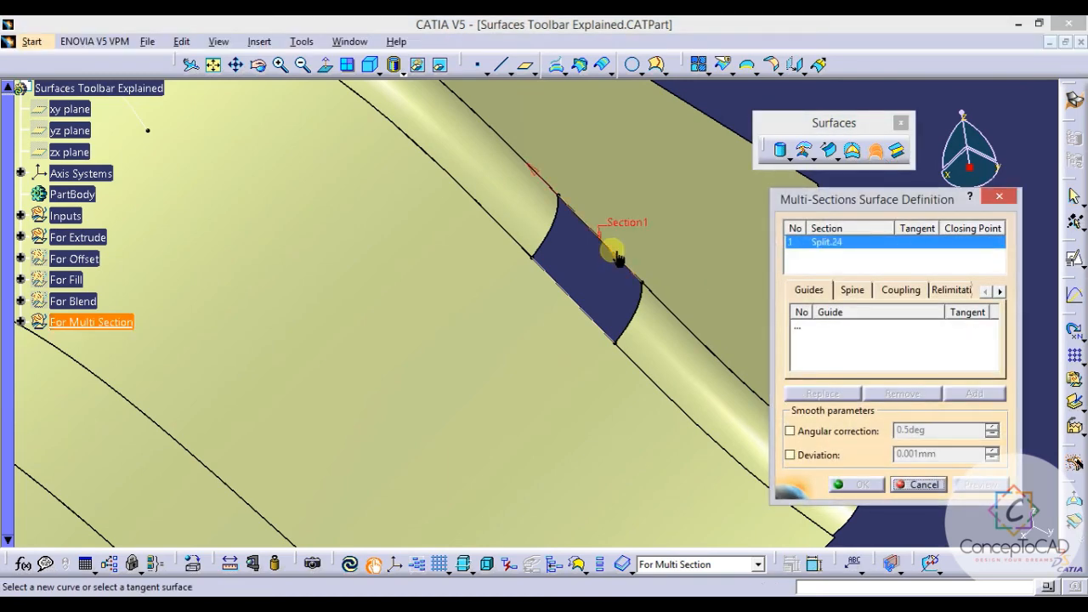
left_click(683, 183)
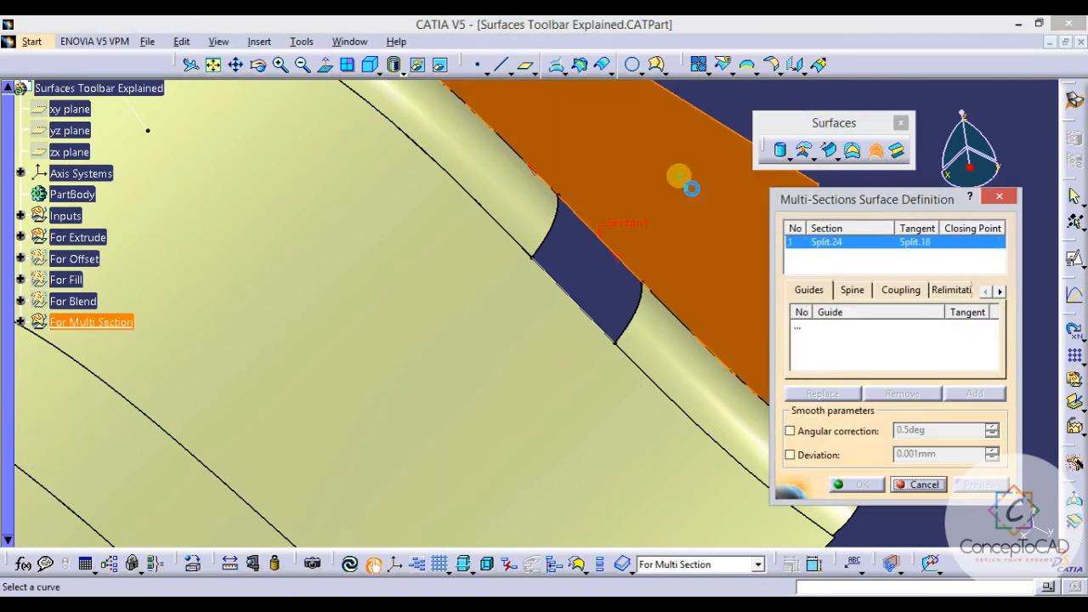
left_click(572, 295)
left_click(500, 325)
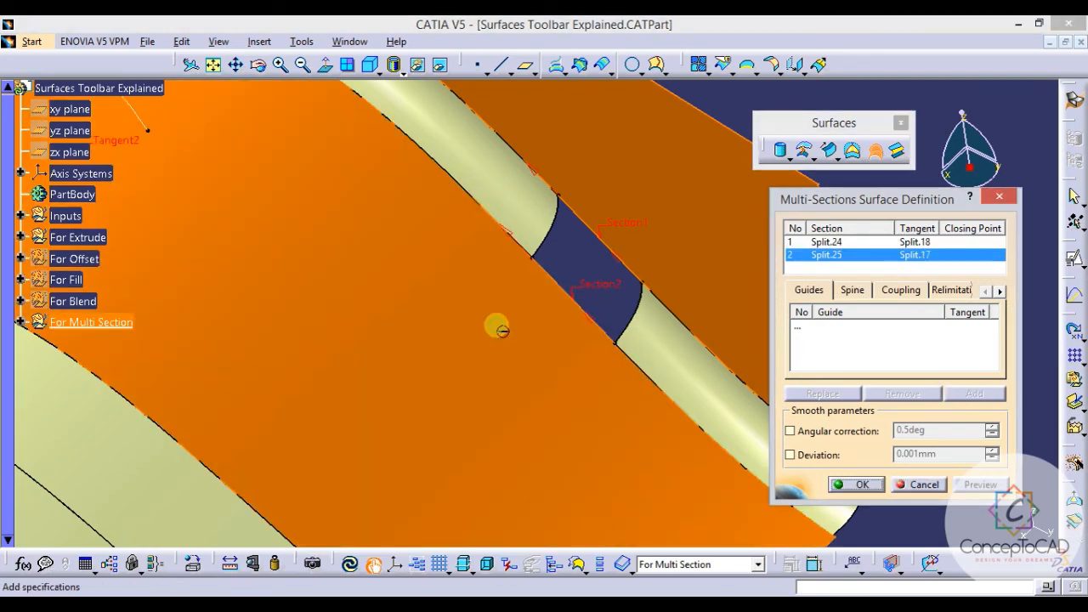
Add the gap's curved end edges as guides tangent to Split.10 and Split.8, and create the multi-sections surface.
middle_click_drag(528, 267, 692, 284)
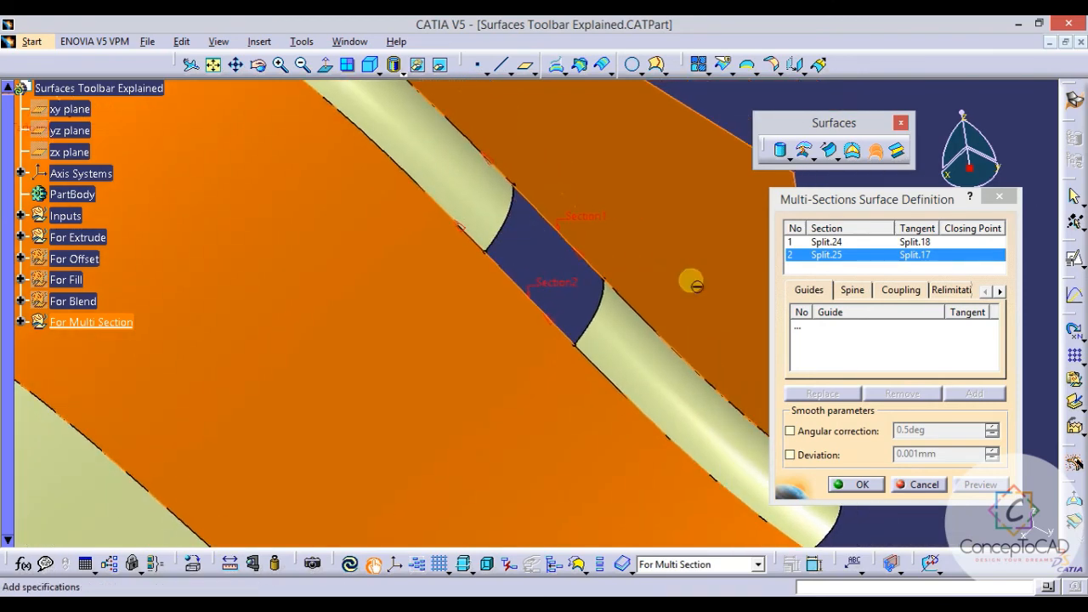
left_click(815, 338)
left_click(497, 220)
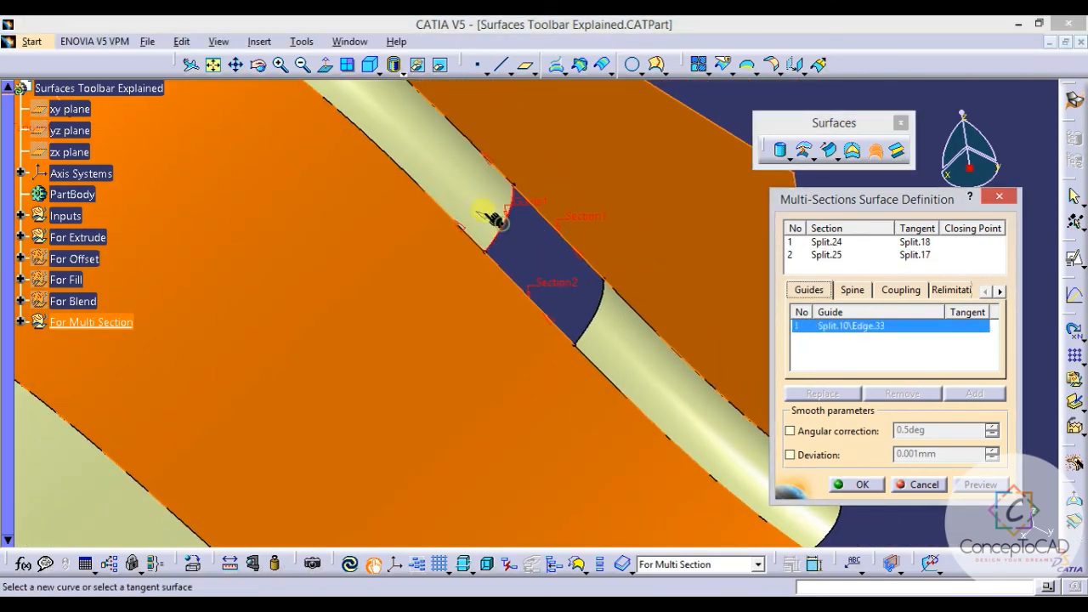
left_click(466, 180)
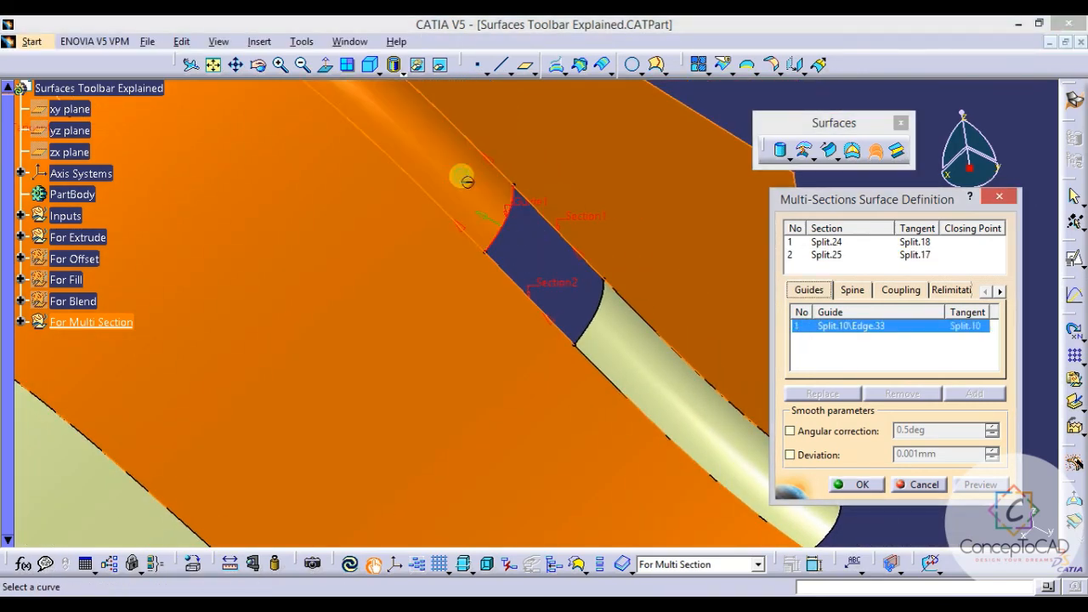
left_click(606, 314)
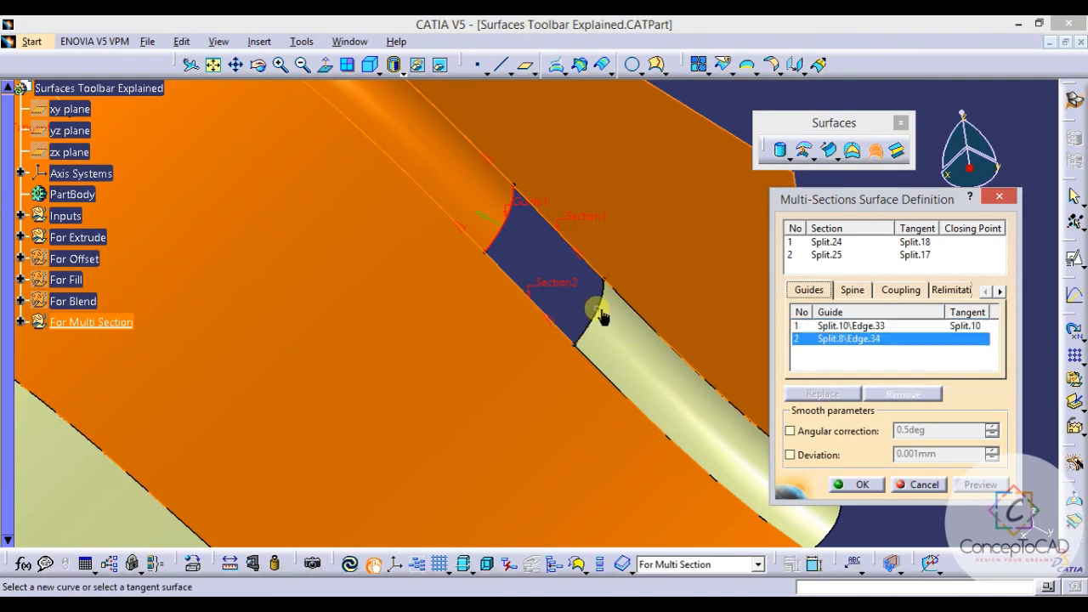
left_click(651, 376)
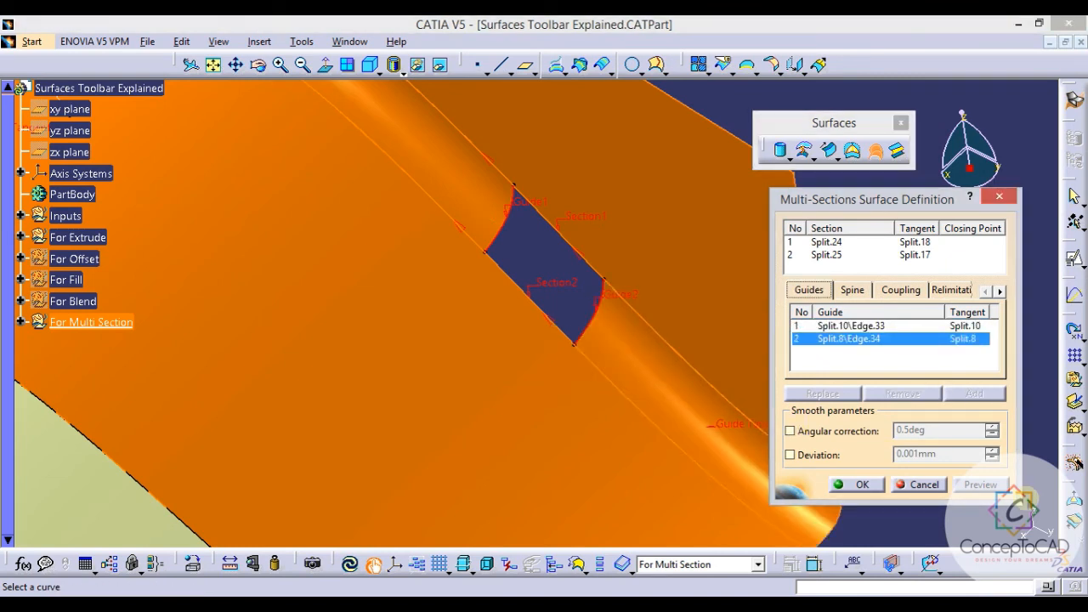
left_click(979, 483)
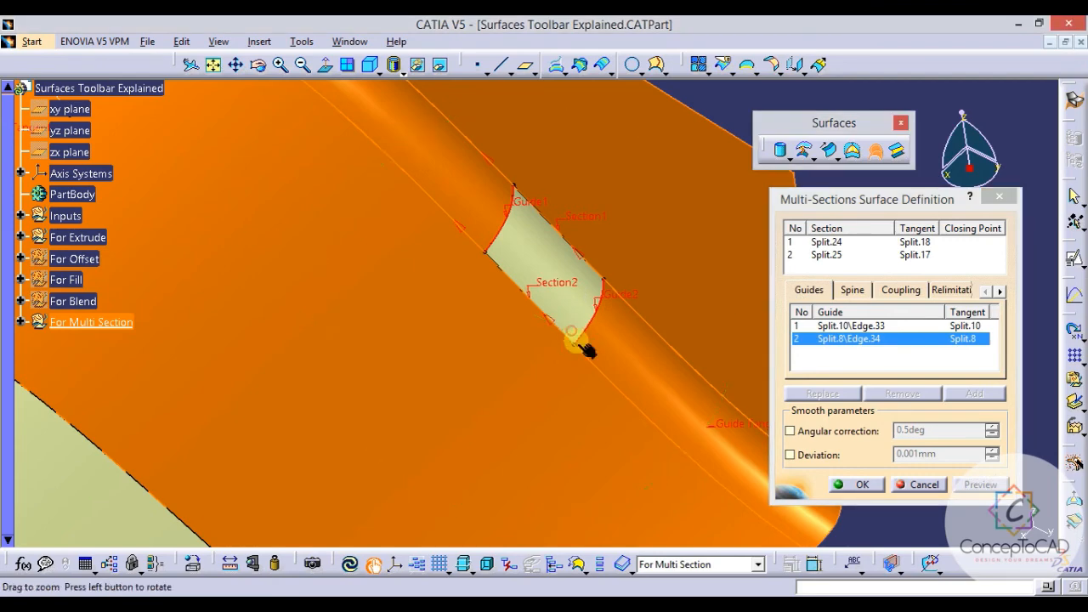
left_click(855, 483)
Examine the patch in the blend strip's gap and highlight it and its neighbouring strip surfaces to check their continuity.
middle_click_drag(756, 365, 806, 350)
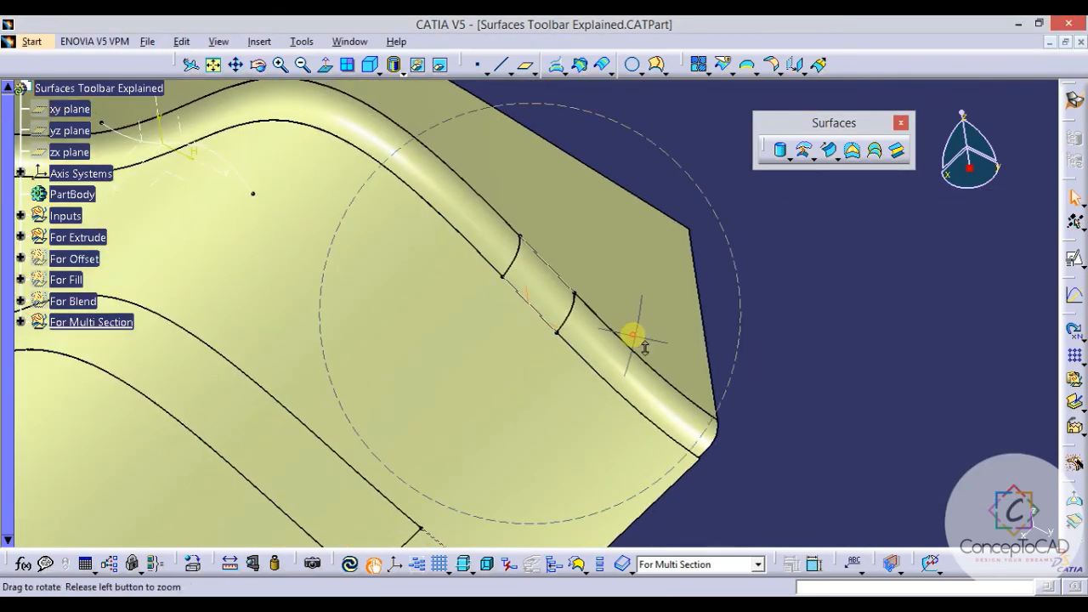
middle_click_drag(636, 340, 679, 300)
middle_click_drag(589, 315, 623, 331)
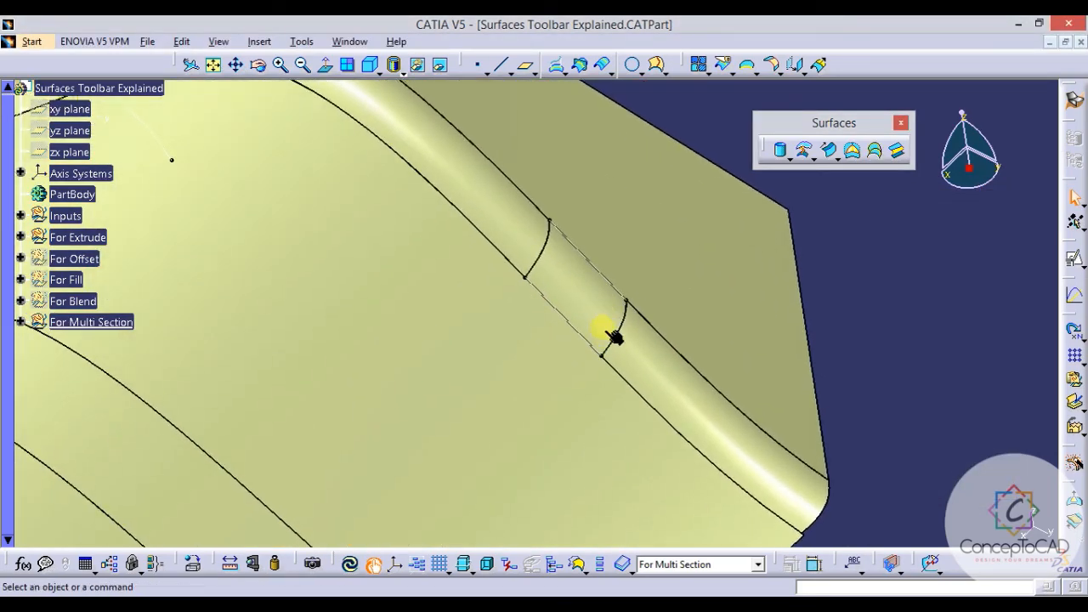
left_click(609, 318)
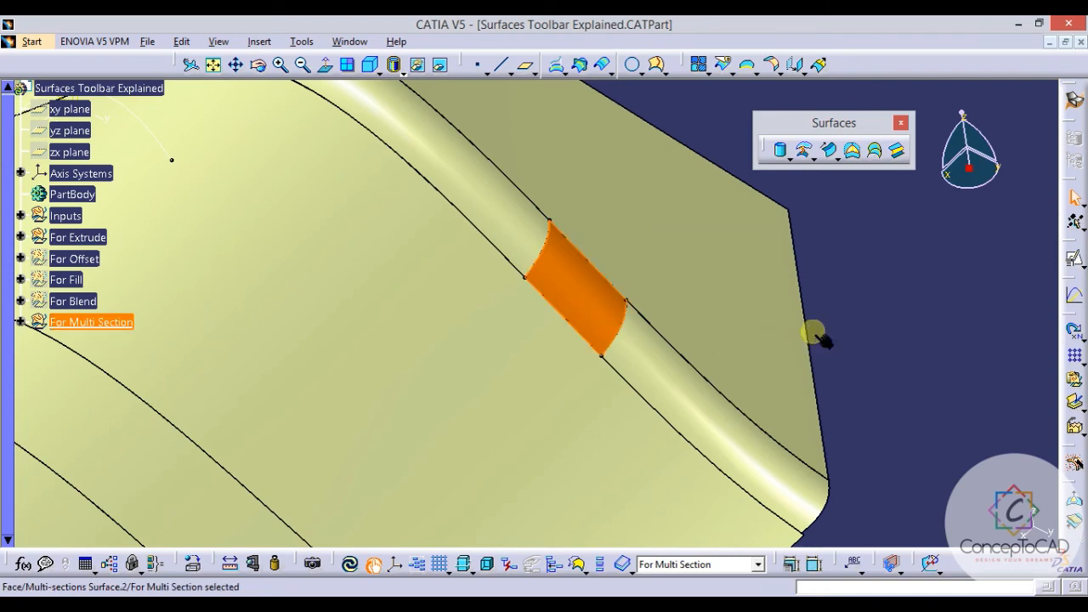
left_click(626, 247)
left_click(646, 343)
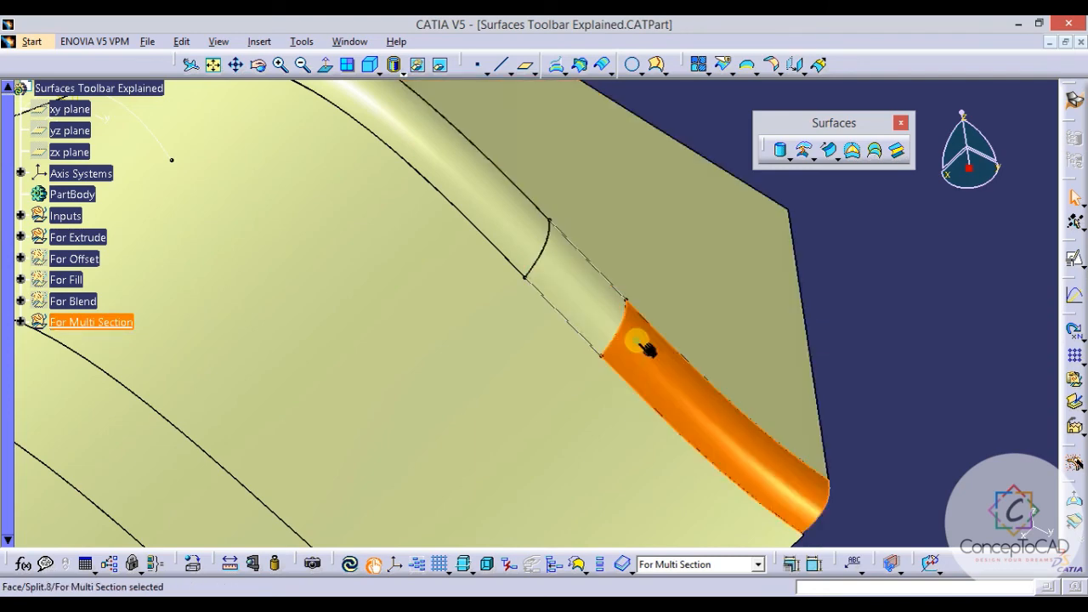
left_click(512, 367)
left_click(517, 212)
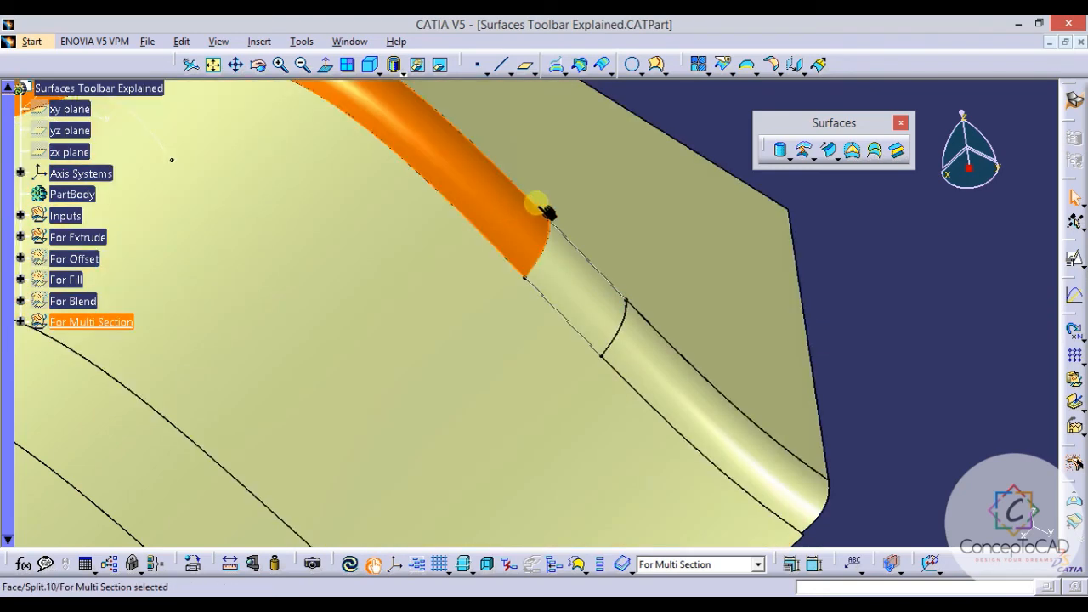
left_click(602, 311)
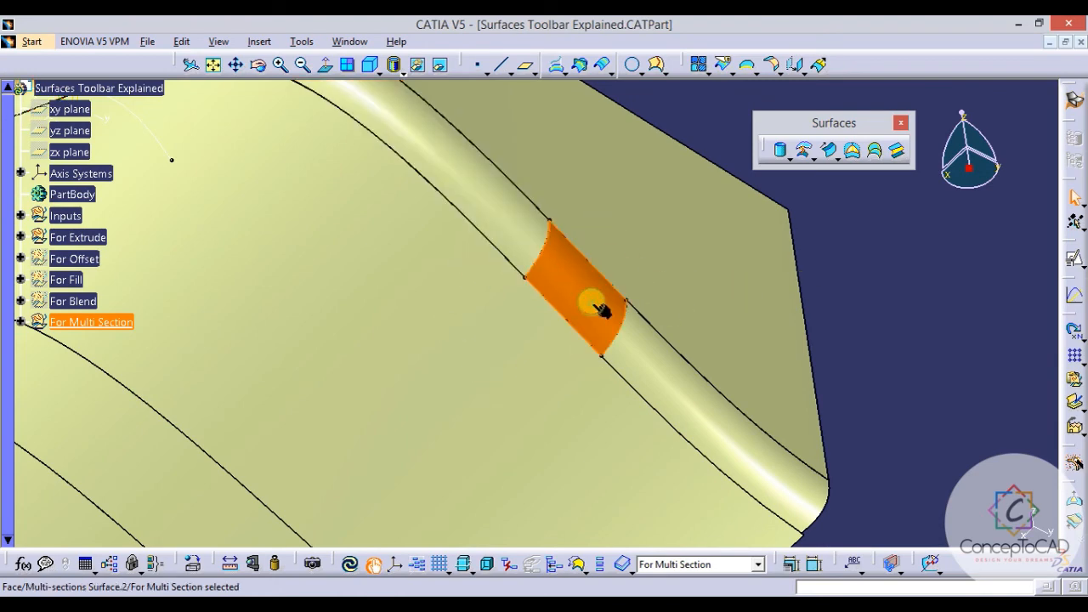
Reopen the gap patch's multi-sections definition and enable the smoothing deviation, inspecting the patch's borders.
double_click(602, 313)
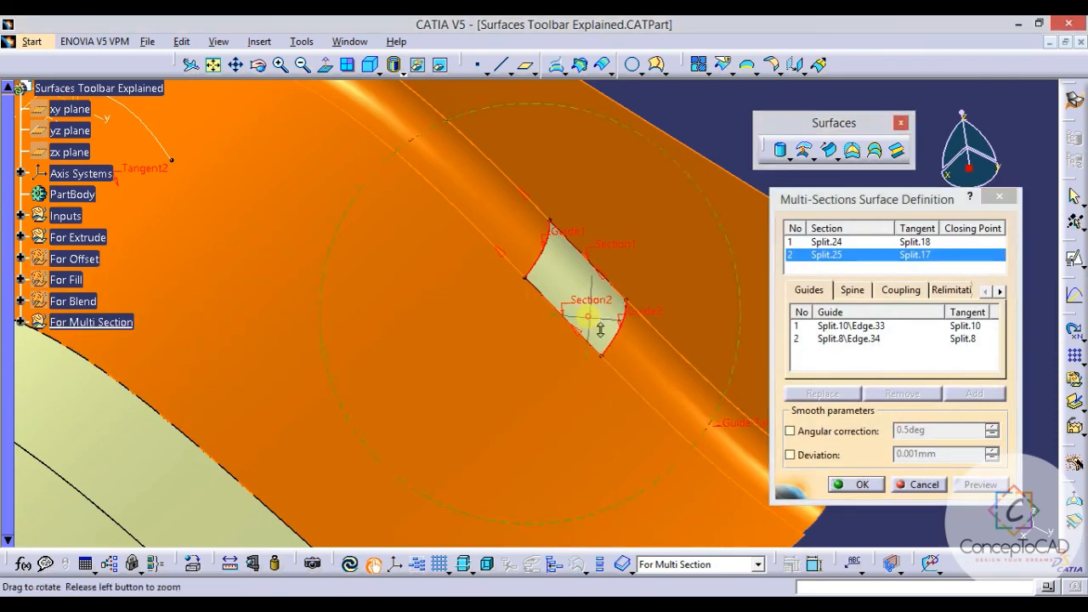
middle_click_drag(581, 303, 565, 251)
left_click(818, 455)
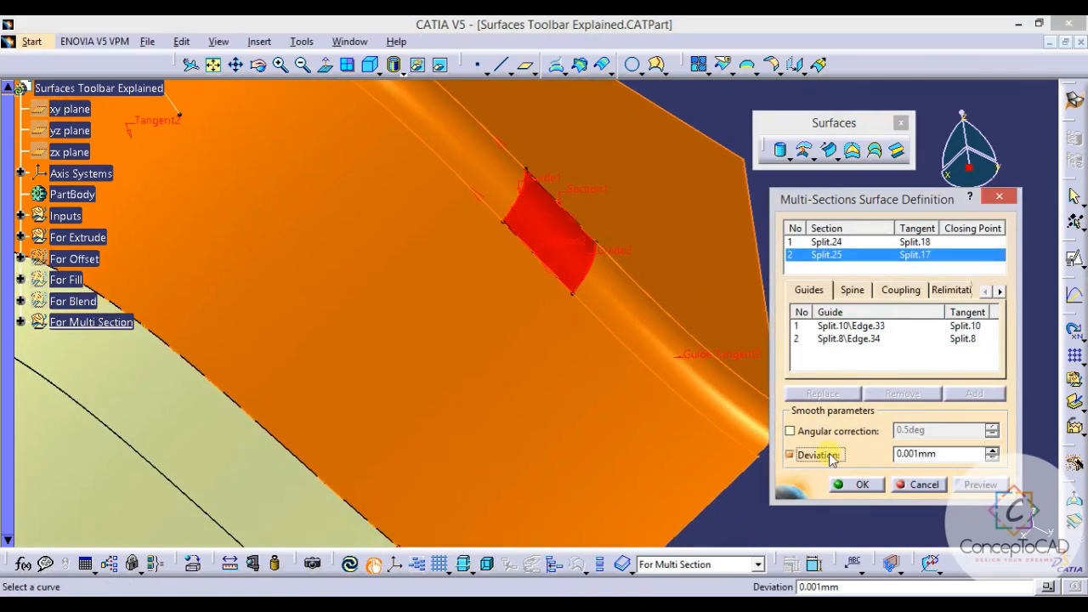
middle_click_drag(768, 413, 655, 352)
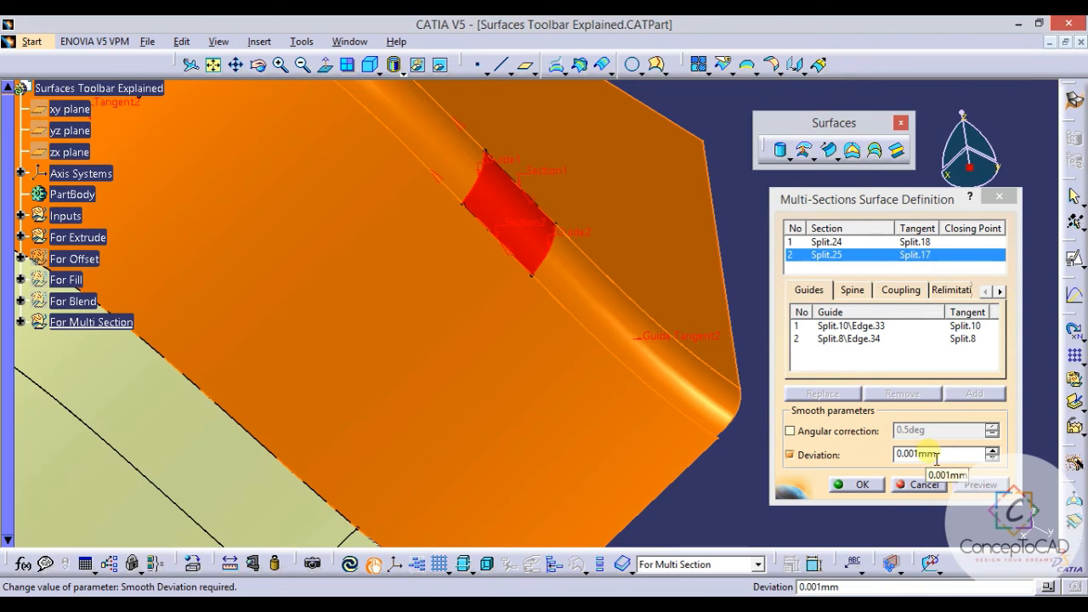
left_click_drag(869, 208, 863, 201)
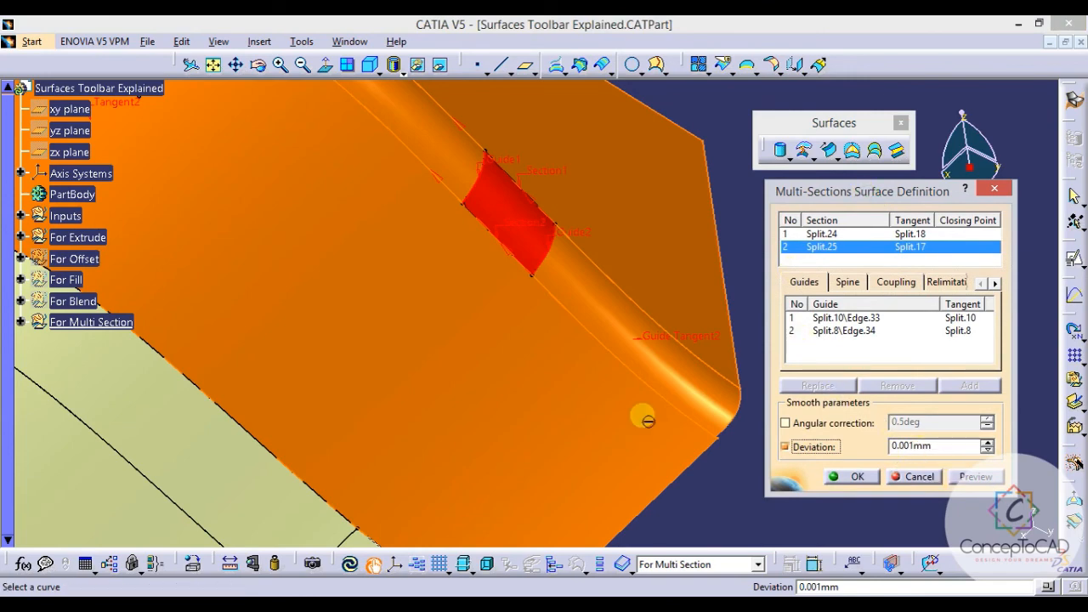
middle_click_drag(600, 376, 560, 267)
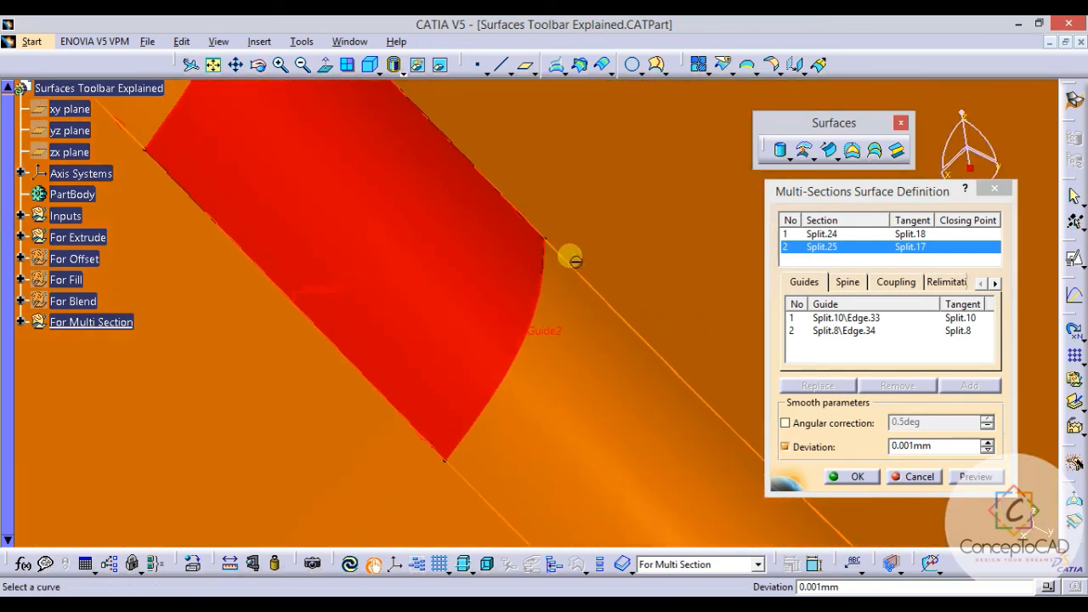
middle_click_drag(577, 273, 554, 297)
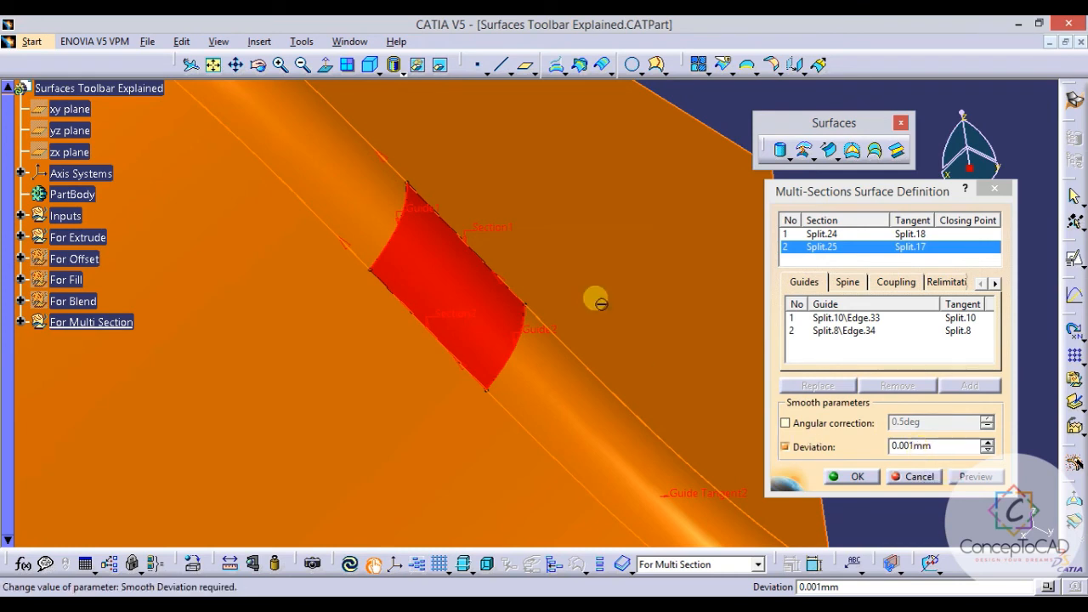
middle_click_drag(595, 296, 639, 306)
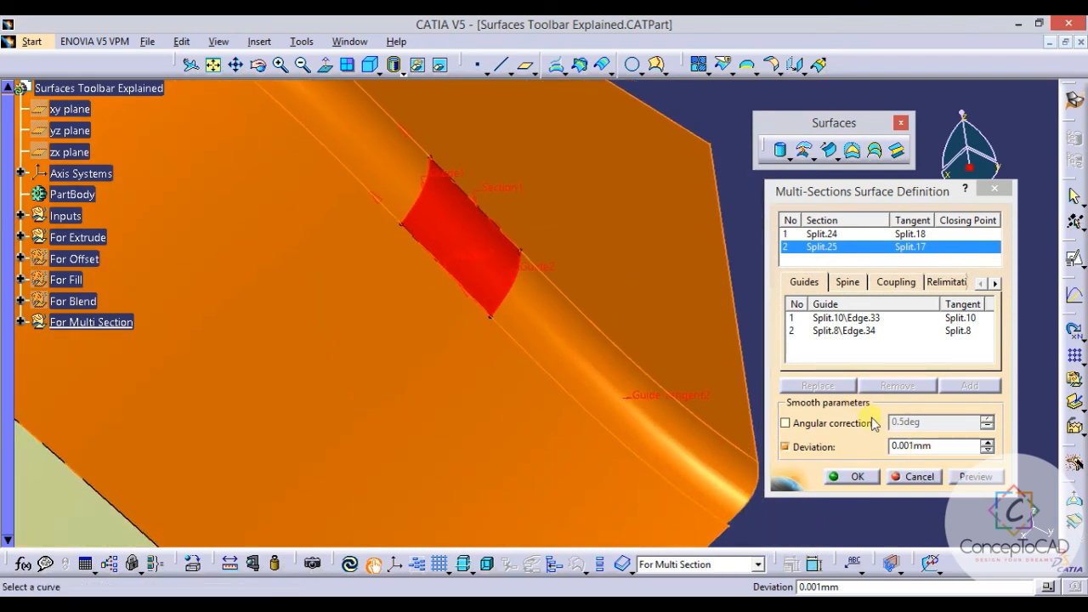
Set the patch's smoothing deviation to 0.01 mm, preview it and apply the change.
left_click(946, 446)
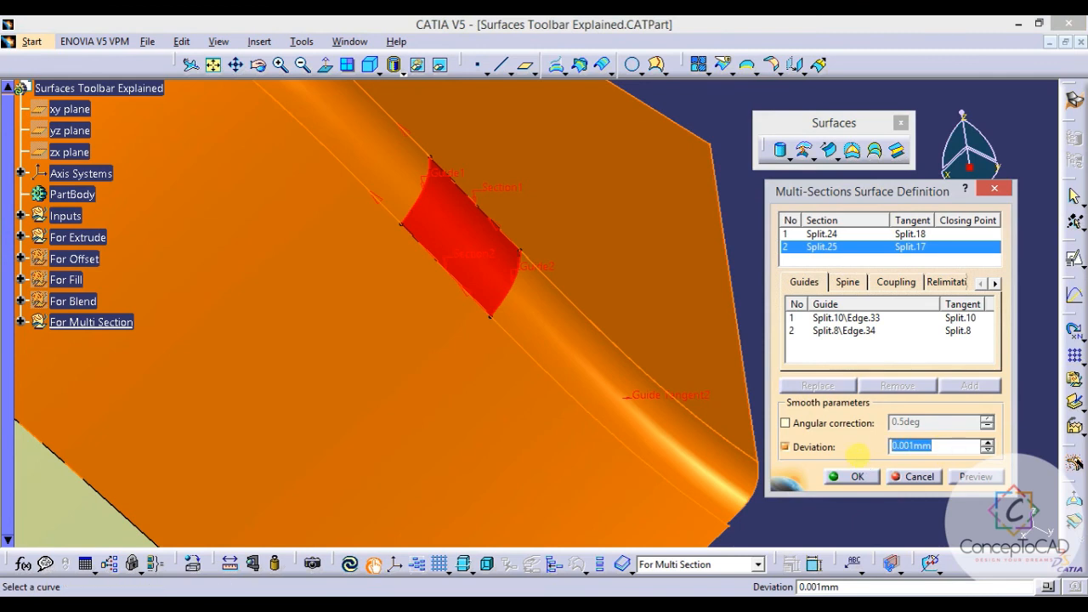
type("0.0")
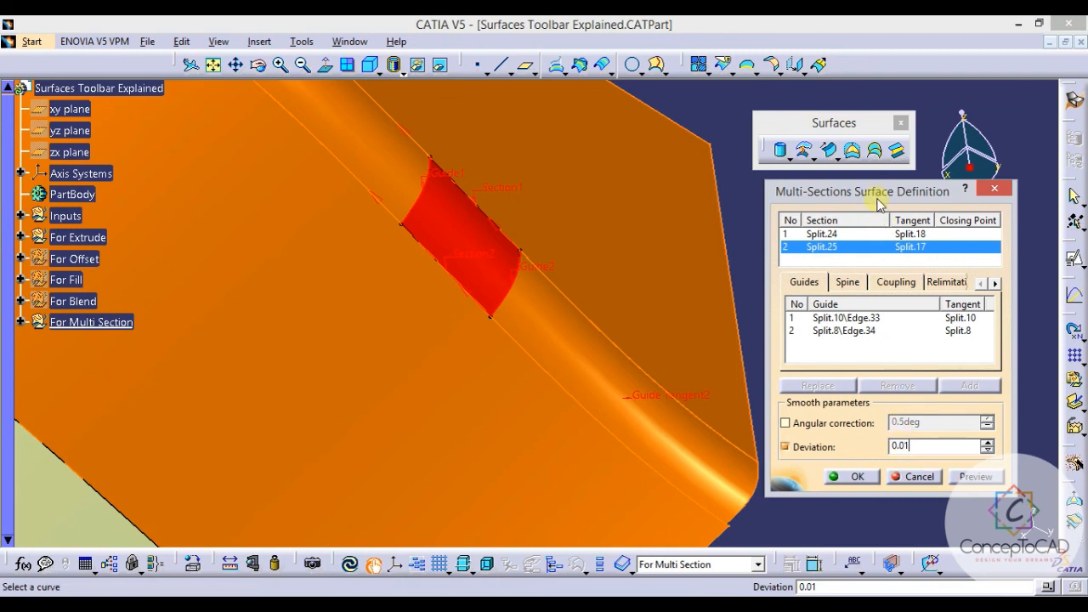
left_click_drag(879, 203, 878, 184)
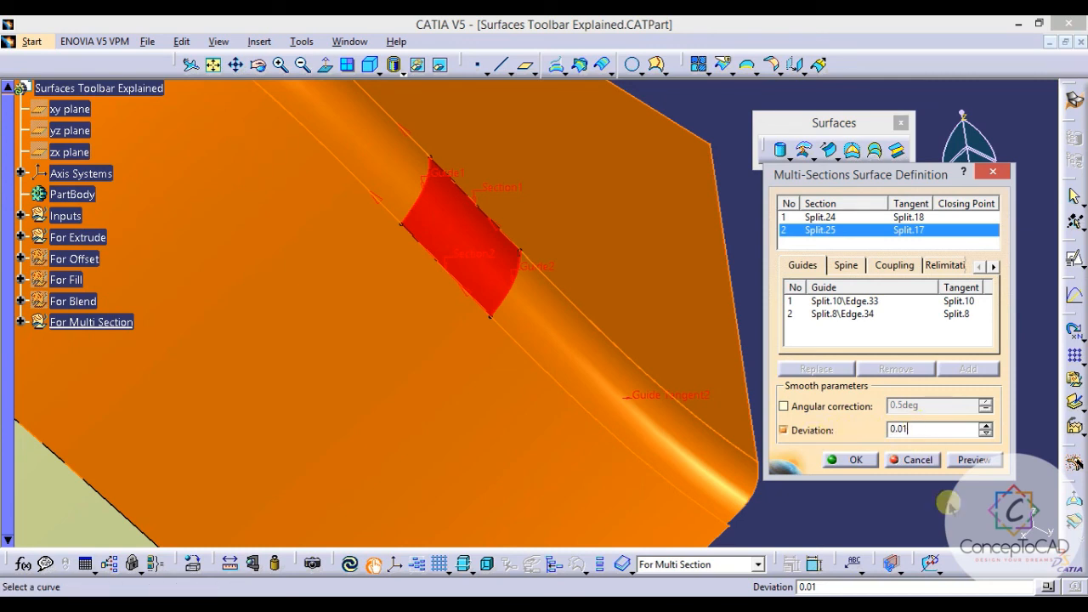
left_click(975, 460)
left_click(855, 460)
middle_click_drag(740, 420, 614, 269)
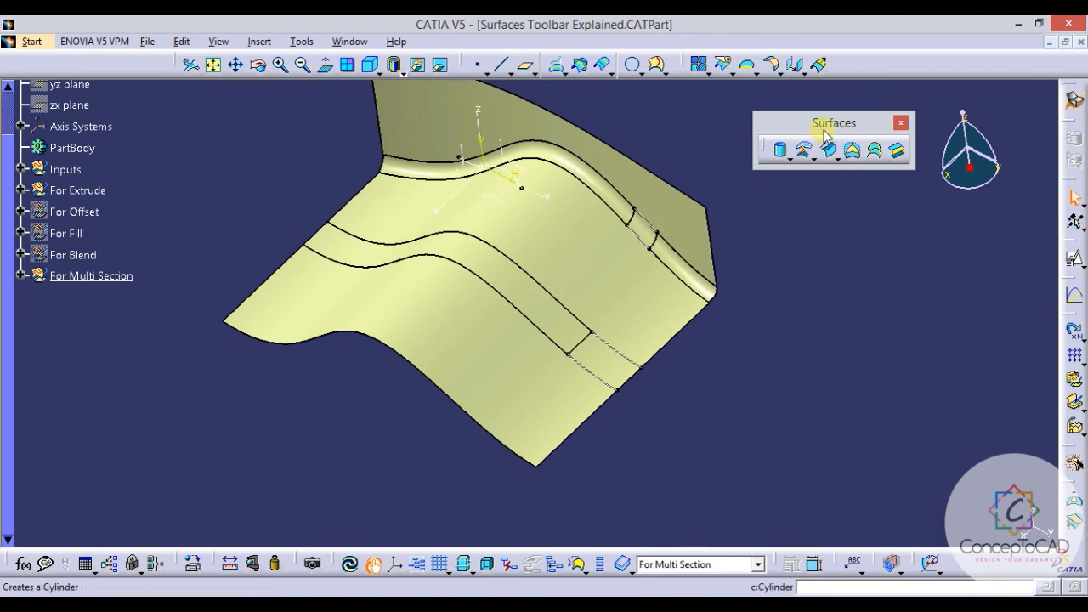
left_click_drag(823, 128, 812, 139)
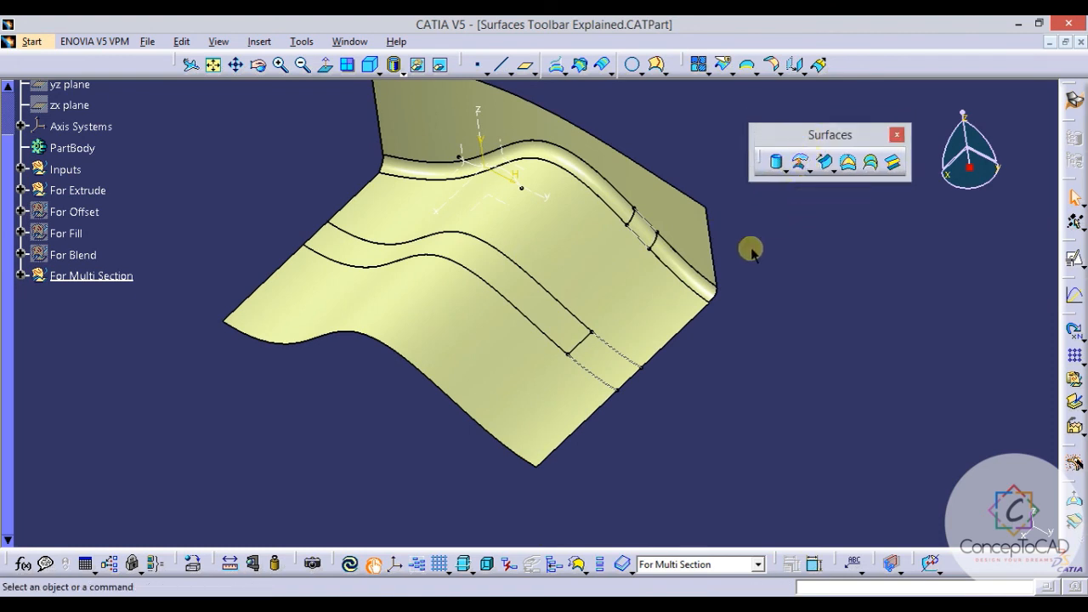
middle_click_drag(626, 311, 640, 276)
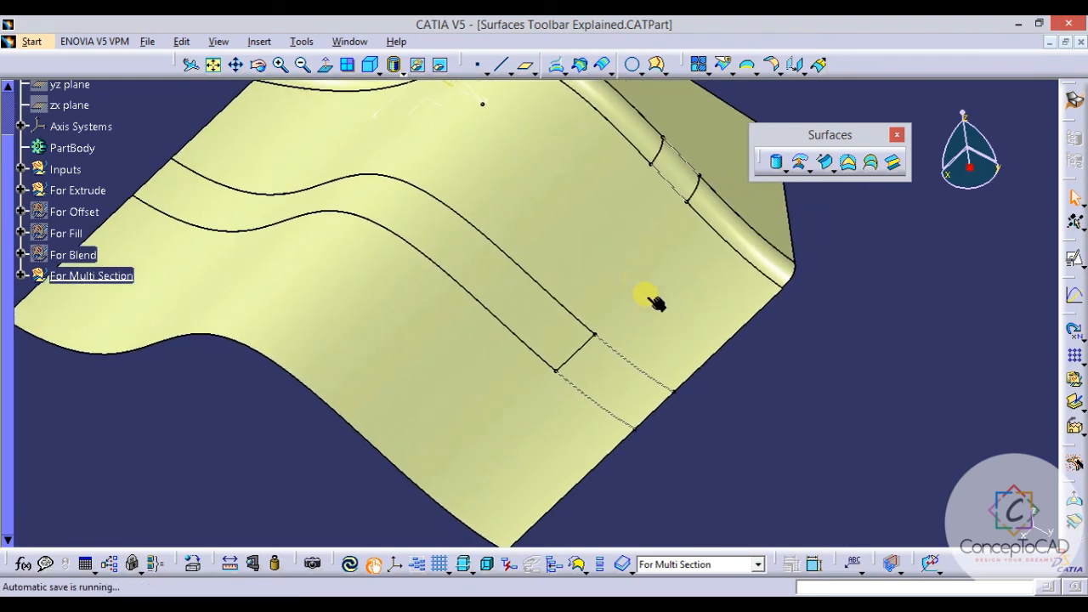
middle_click_drag(660, 331, 629, 299)
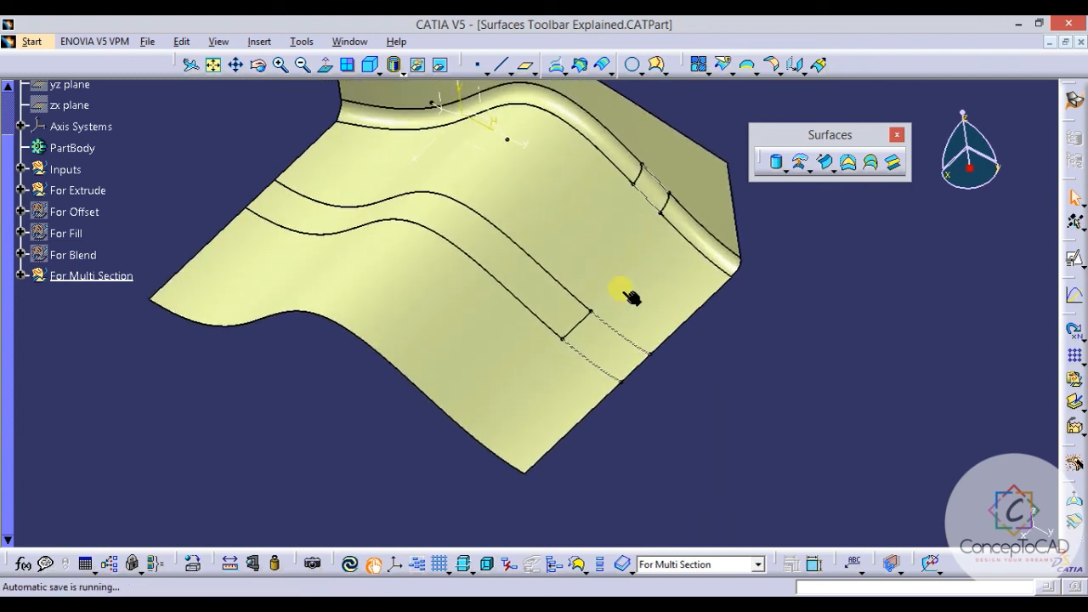
middle_click_drag(630, 297, 551, 362)
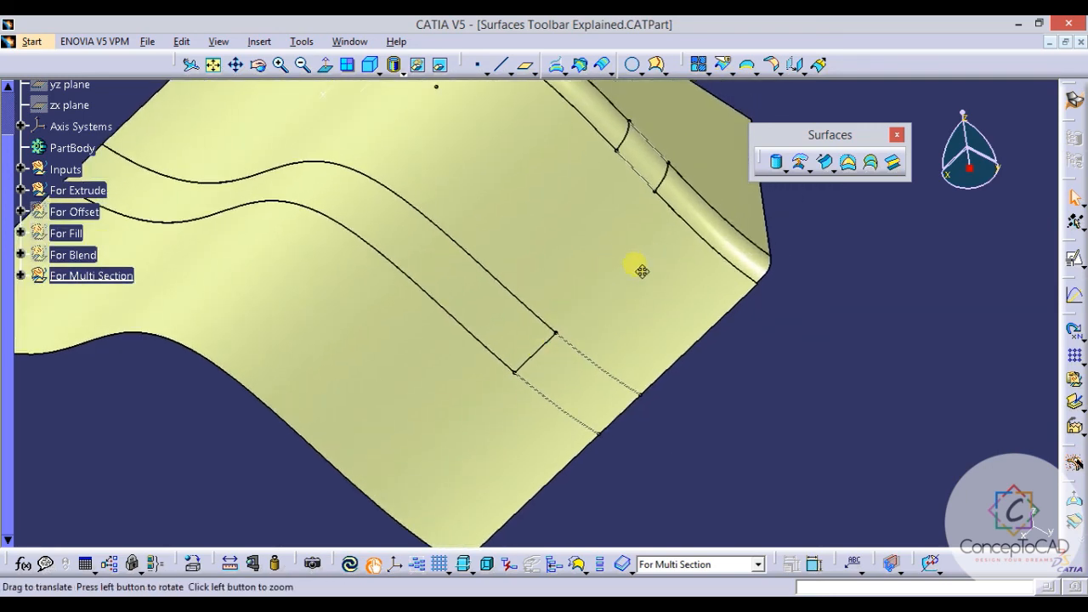
middle_click_drag(640, 268, 583, 360)
middle_click_drag(578, 235, 602, 287)
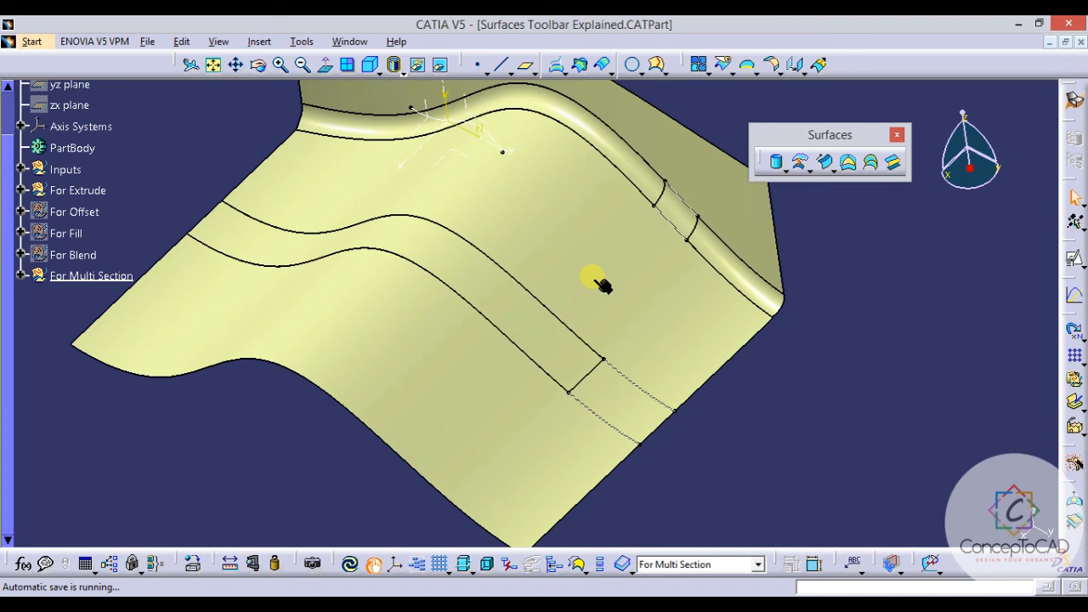
middle_click_drag(595, 280, 643, 309)
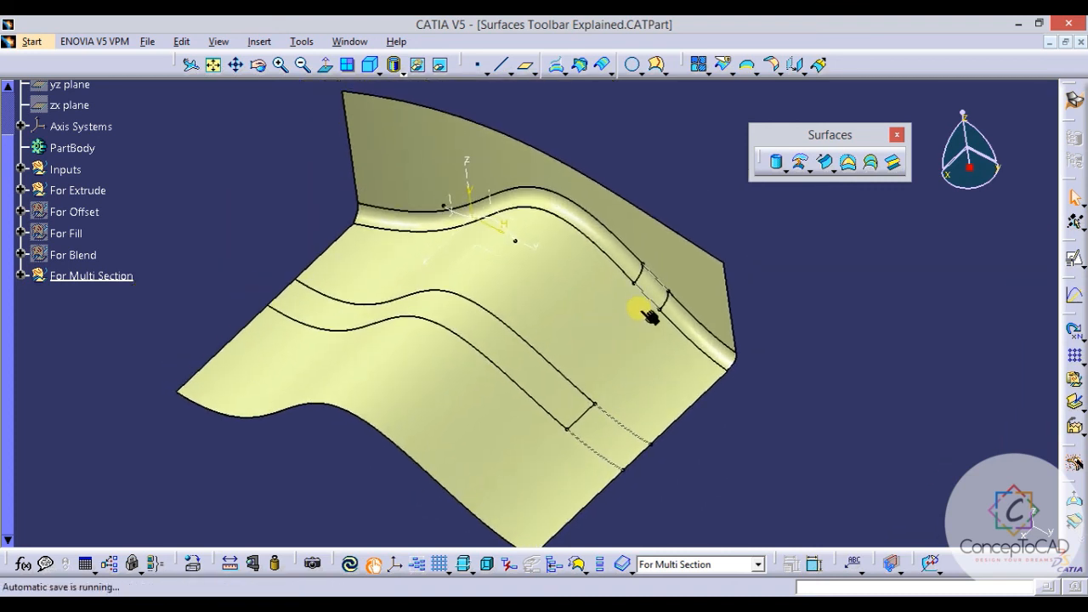
Open the swept surface definition, review its explicit, line and circle profile types and the explicit subtype, and cancel without creating a sweep.
left_click_drag(821, 136, 823, 124)
left_click(835, 163)
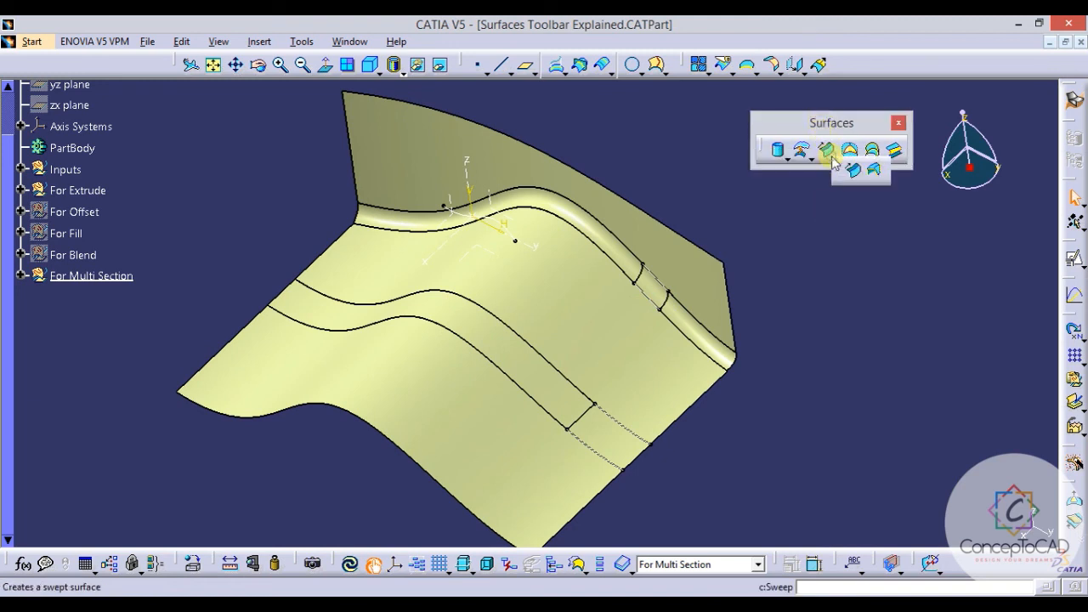
left_click(855, 174)
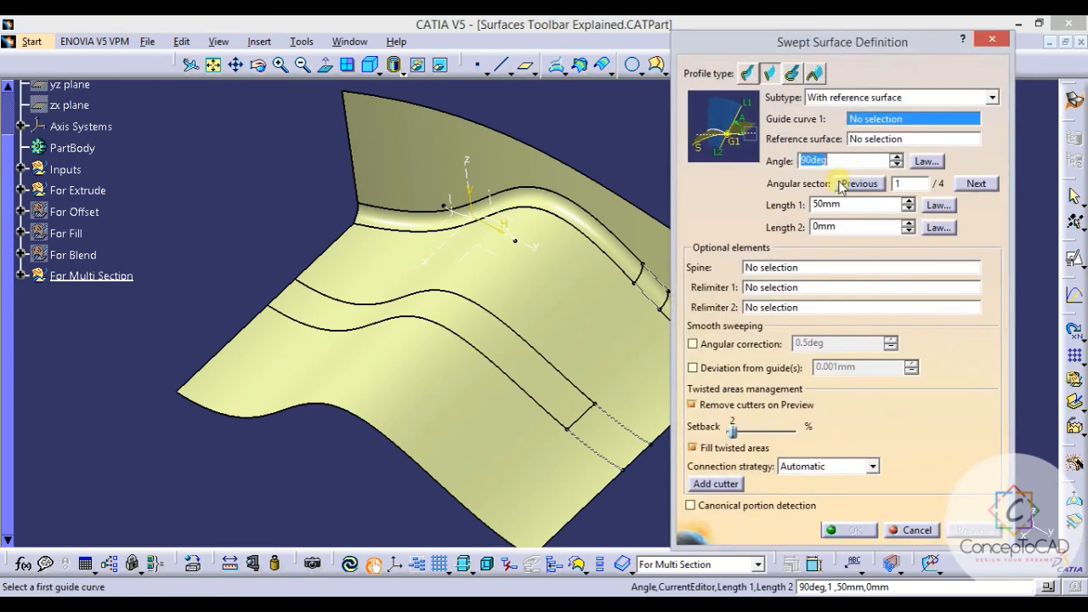
left_click(747, 75)
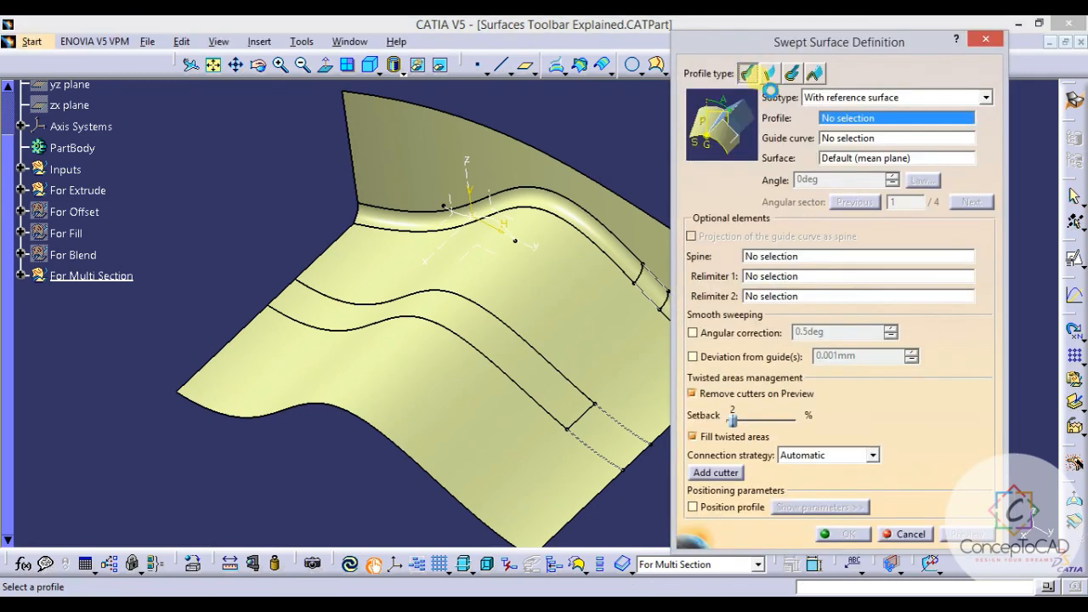
left_click(846, 99)
left_click(845, 107)
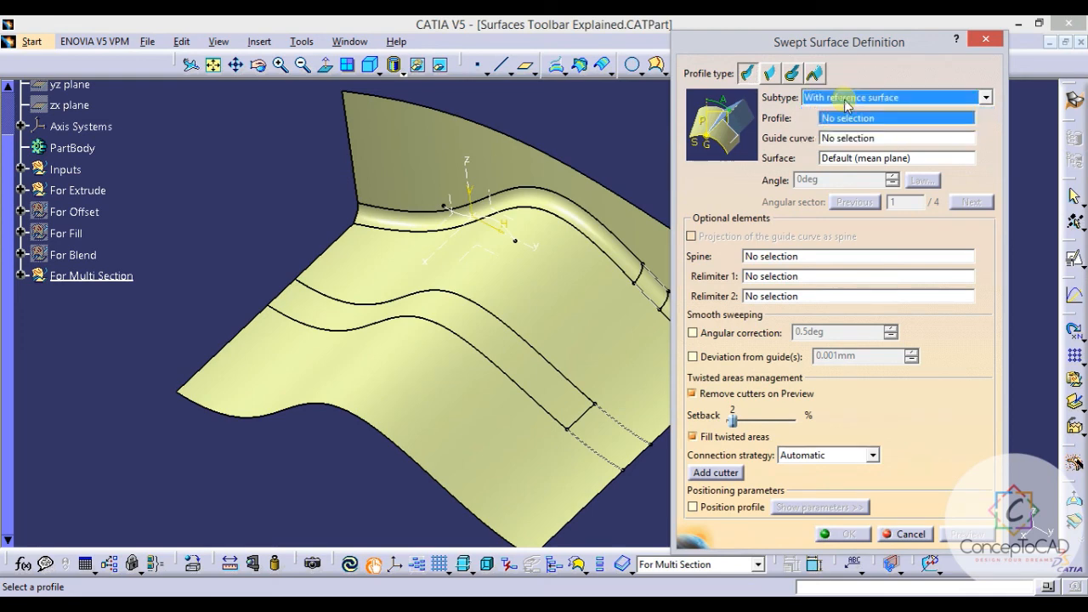
left_click(769, 74)
left_click(792, 75)
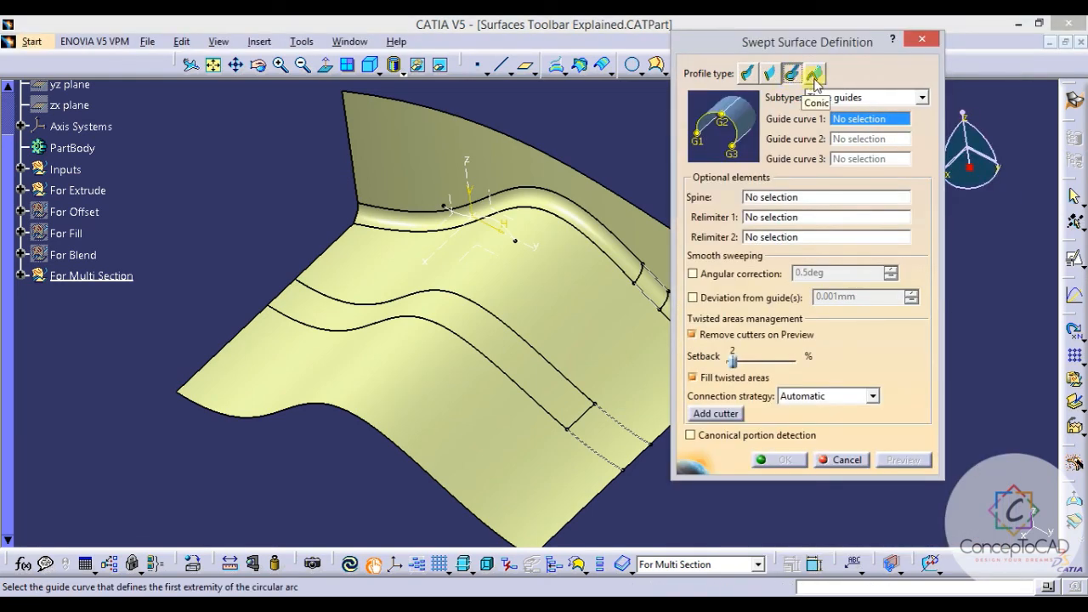
left_click(840, 459)
middle_click_drag(727, 289, 658, 398)
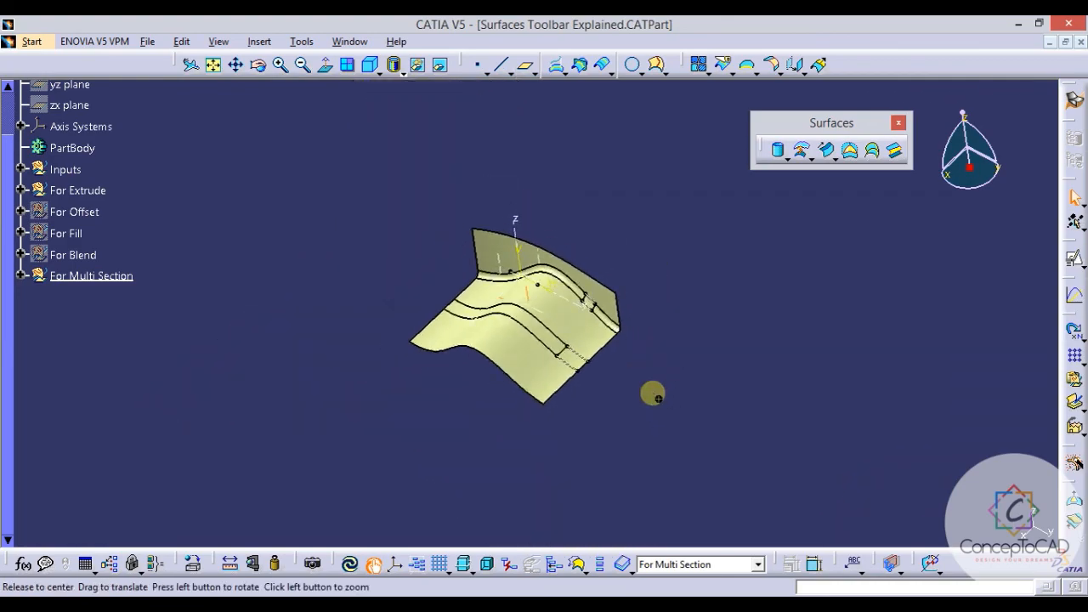